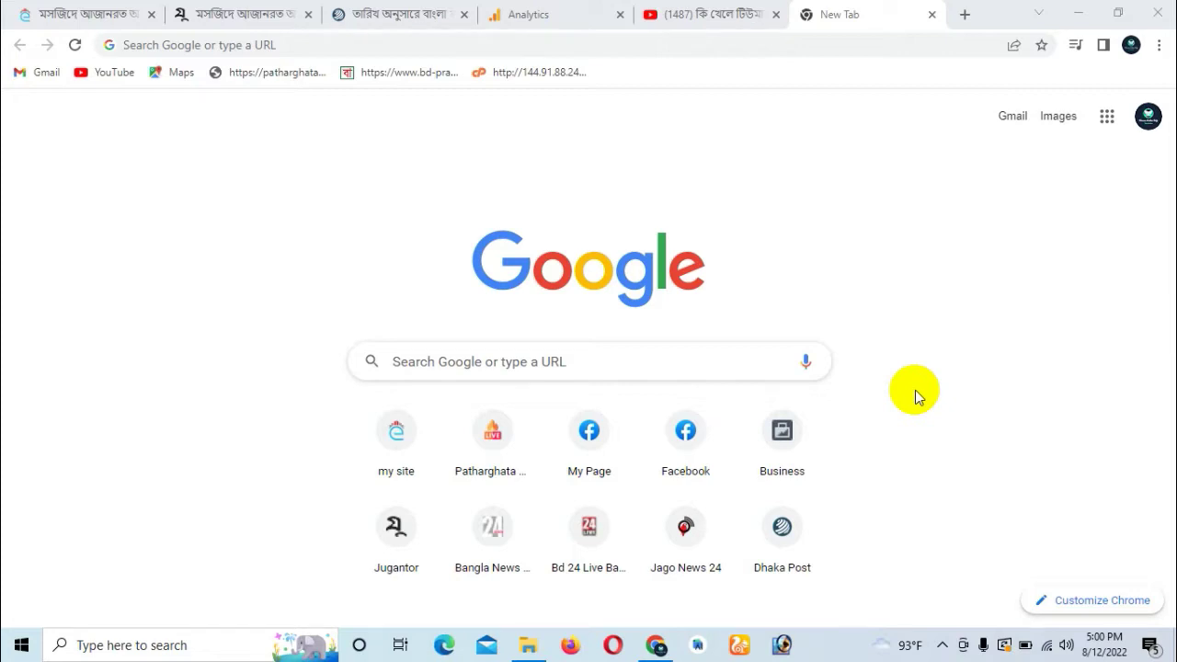
Search Google for "google ads"
{"action": "left_click", "coordinate": [544, 362]}
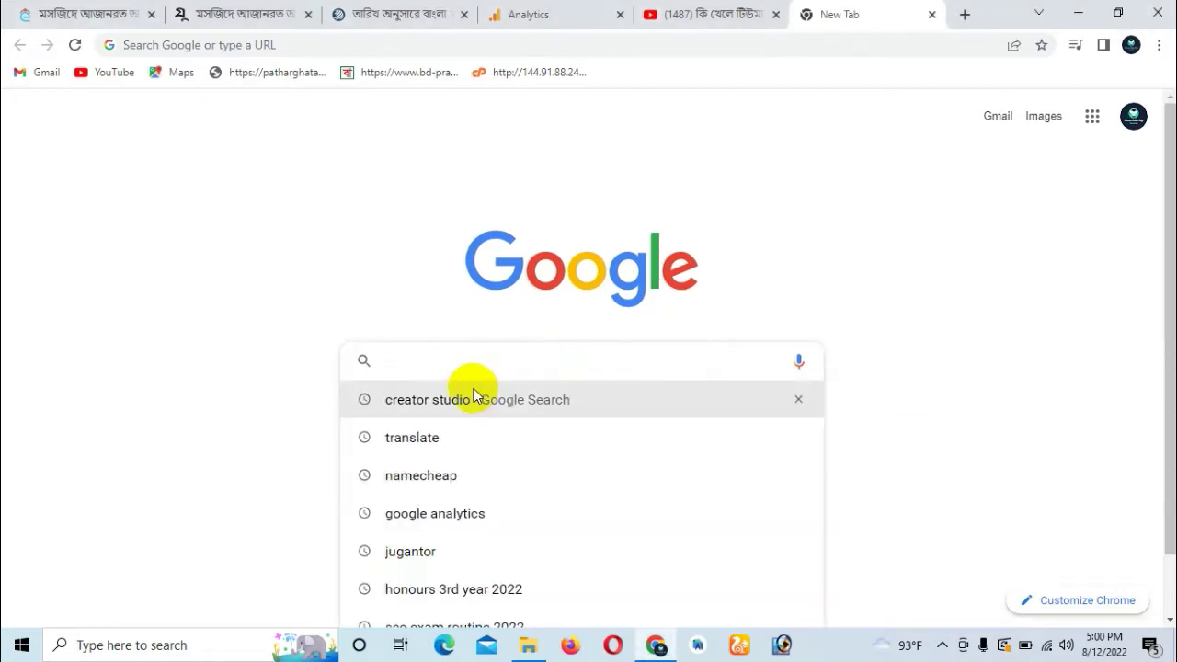
{"action": "type", "text": "."}
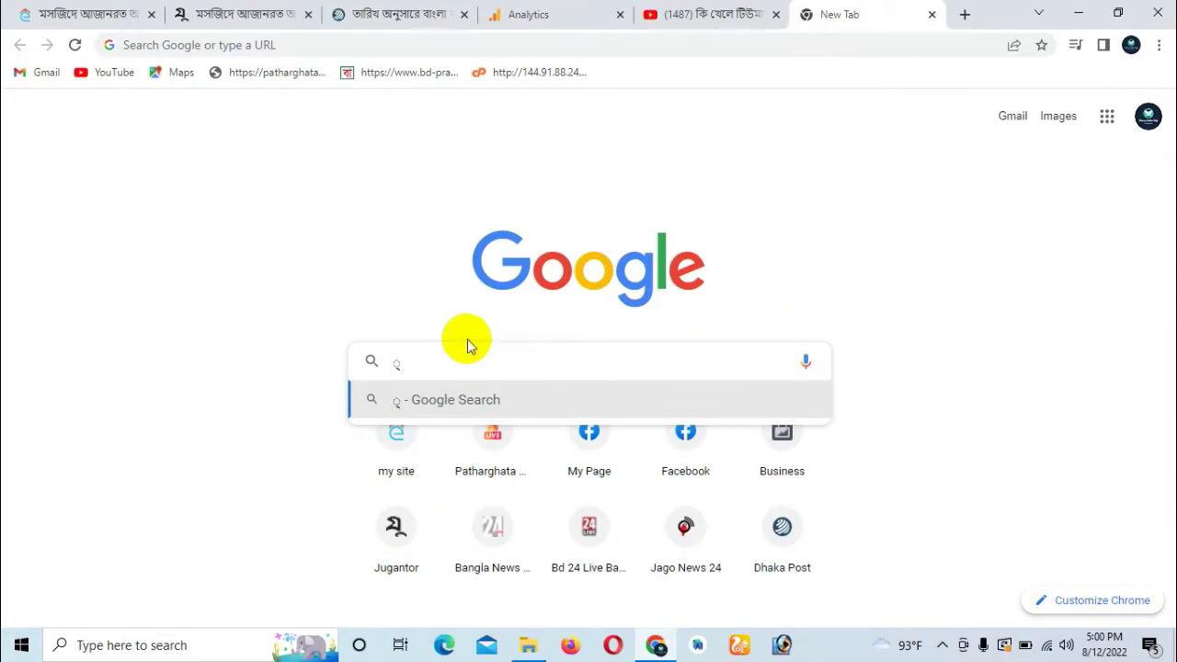
{"action": "key", "text": "BackSpace"}
{"action": "type", "text": "go"}
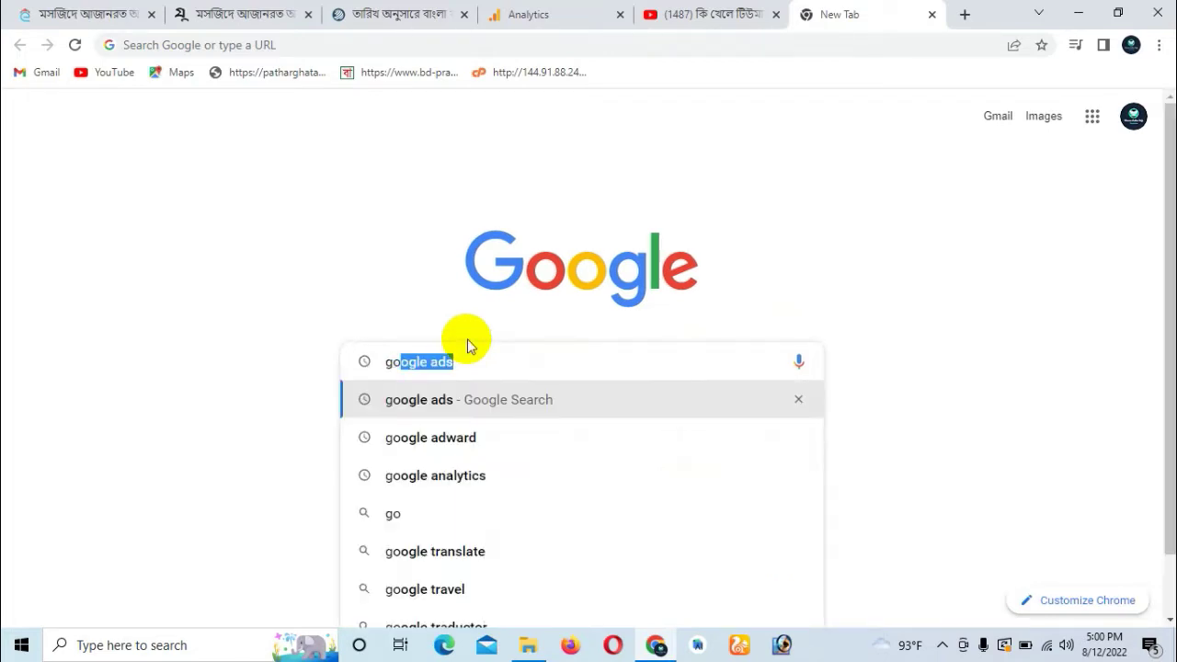
{"action": "key", "text": "Return"}
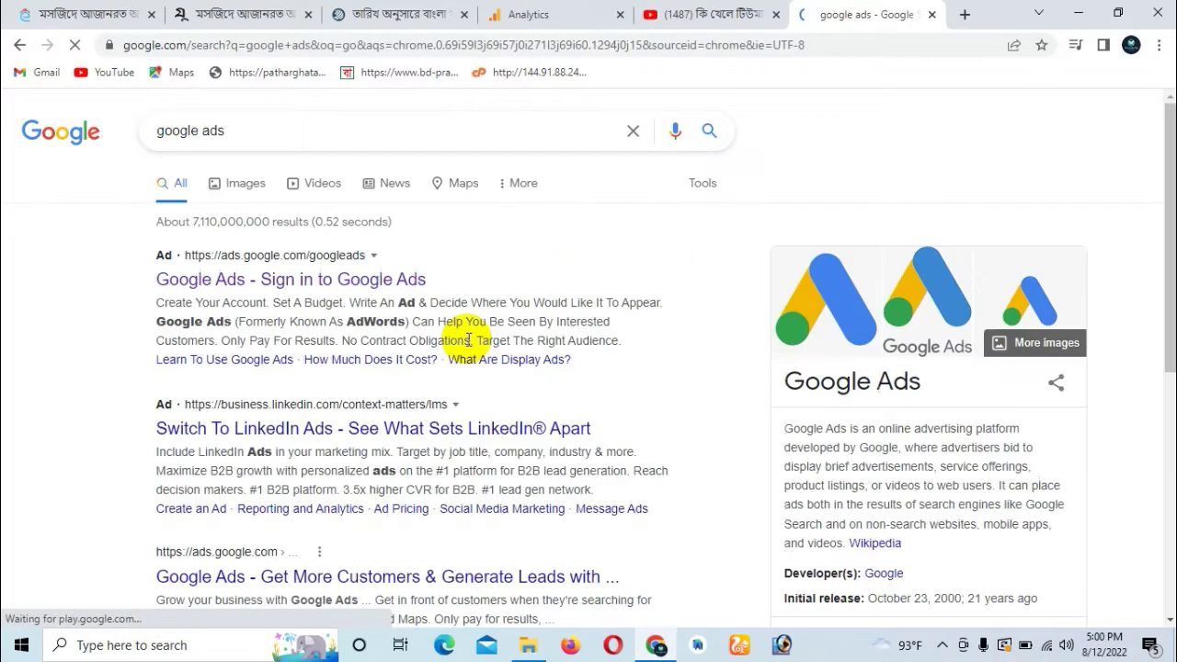
Open the Google Ads site from the sponsored result, sign in, and show the account's Overview page
{"action": "left_click", "coordinate": [268, 288]}
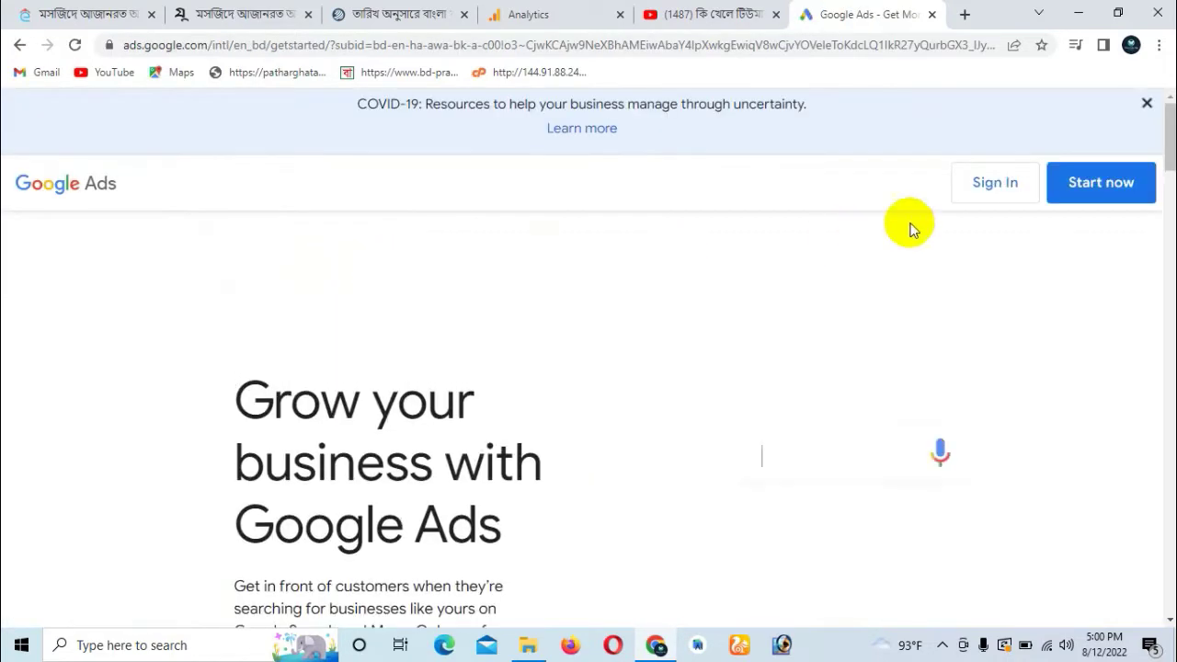
{"action": "left_click", "coordinate": [1003, 190]}
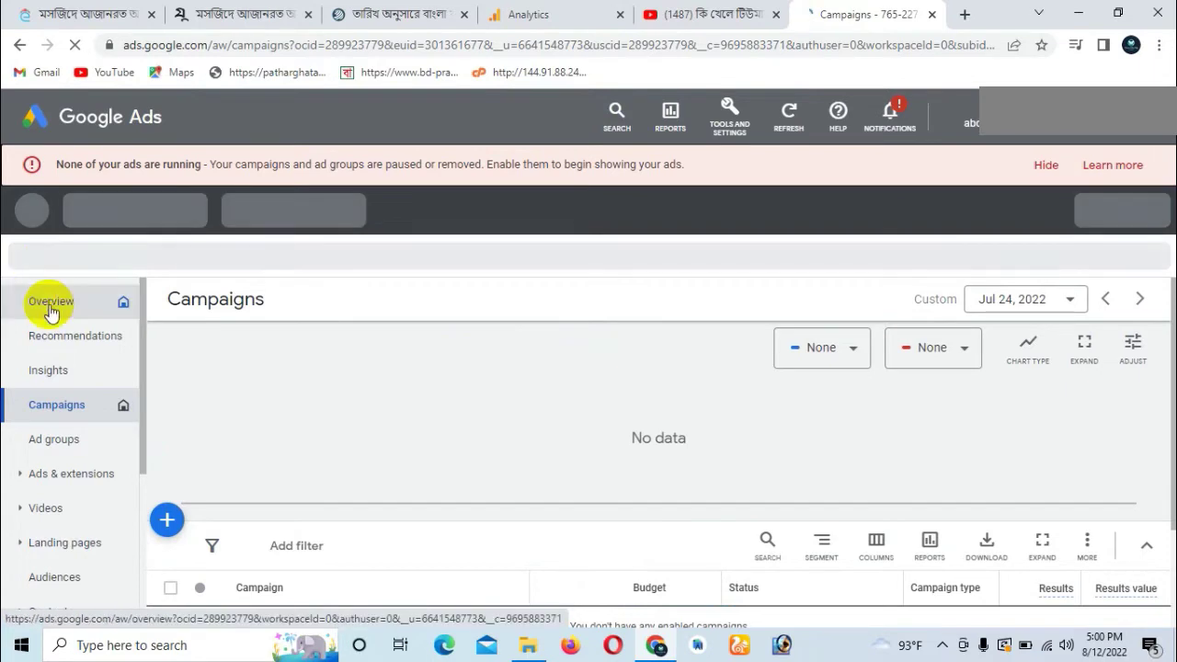
{"action": "left_click", "coordinate": [51, 304]}
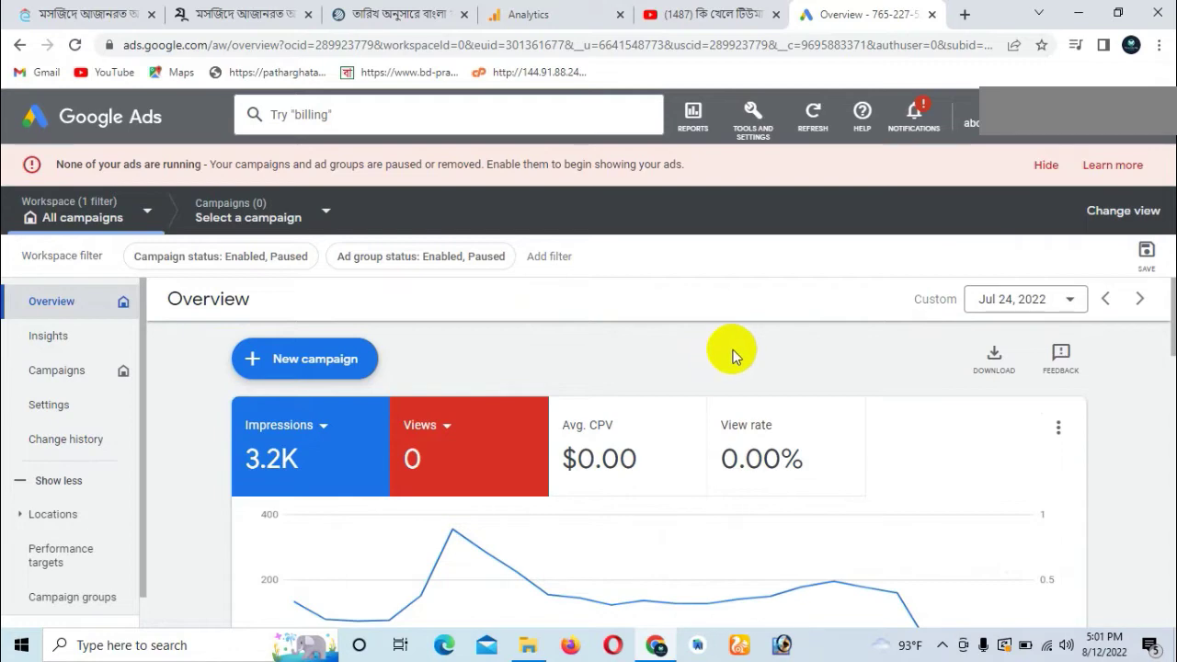
Examine the available funds and last payment in the billing summary on the Overview page
{"action": "scroll", "coordinate": [735, 358], "scroll_direction": "down", "scroll_amount": 6}
{"action": "scroll", "coordinate": [771, 393], "scroll_direction": "down", "scroll_amount": 2}
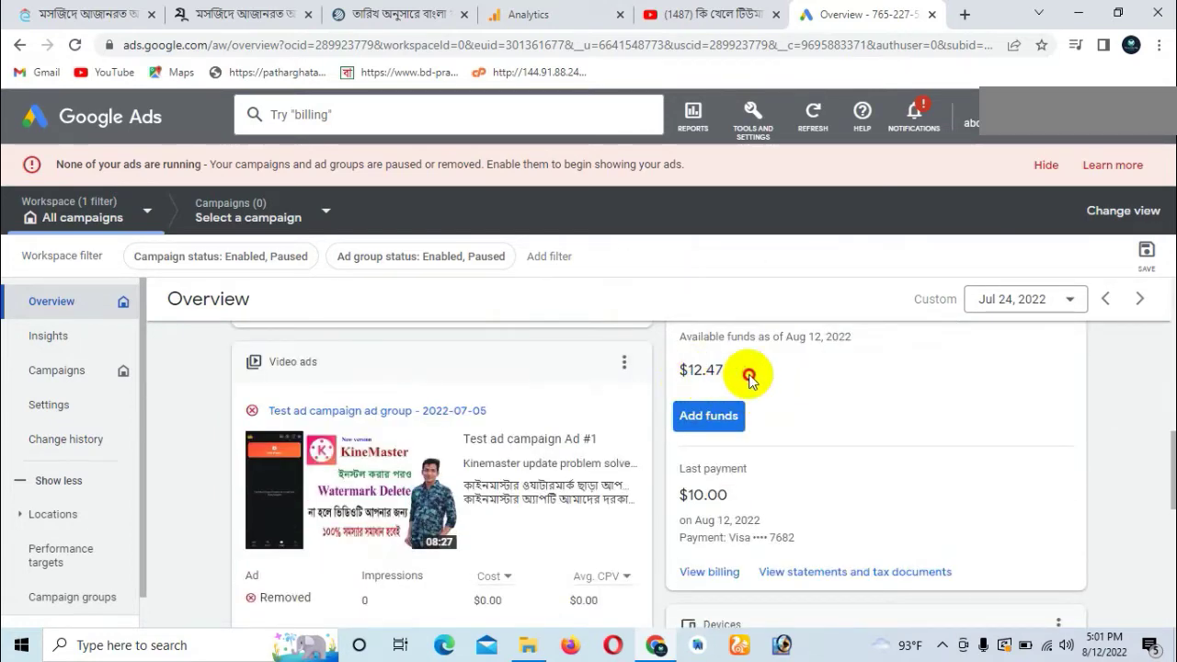
{"action": "left_click", "coordinate": [721, 366]}
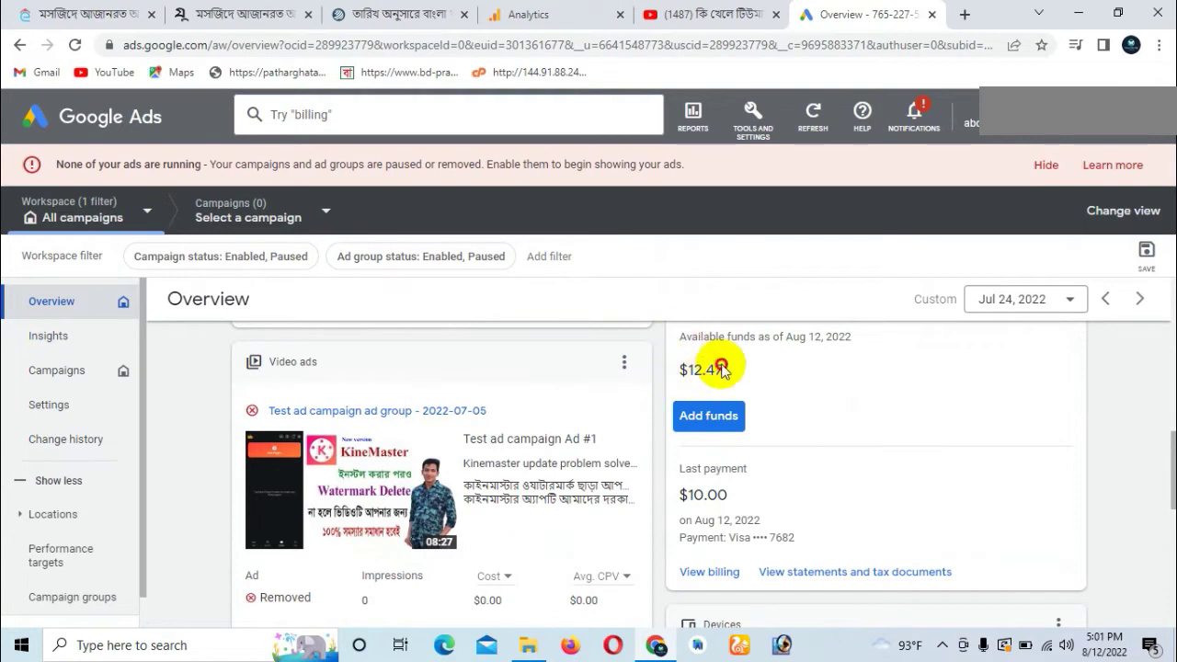
{"action": "scroll", "coordinate": [714, 366], "scroll_direction": "down", "scroll_amount": 1}
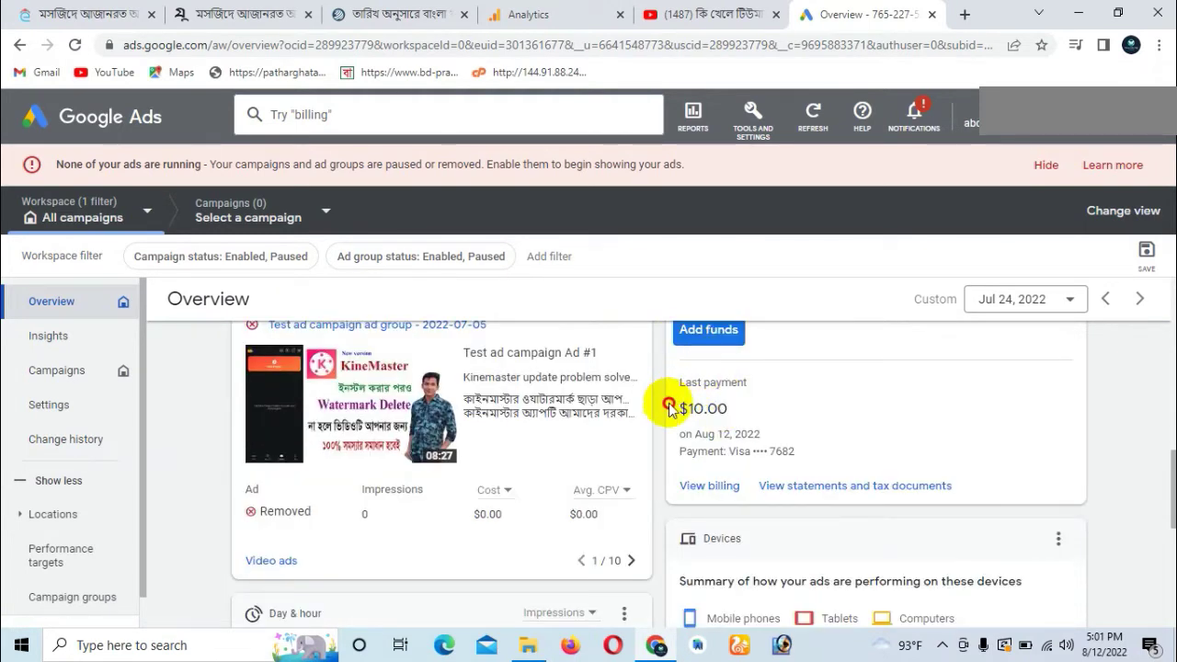
{"action": "left_click", "coordinate": [726, 421]}
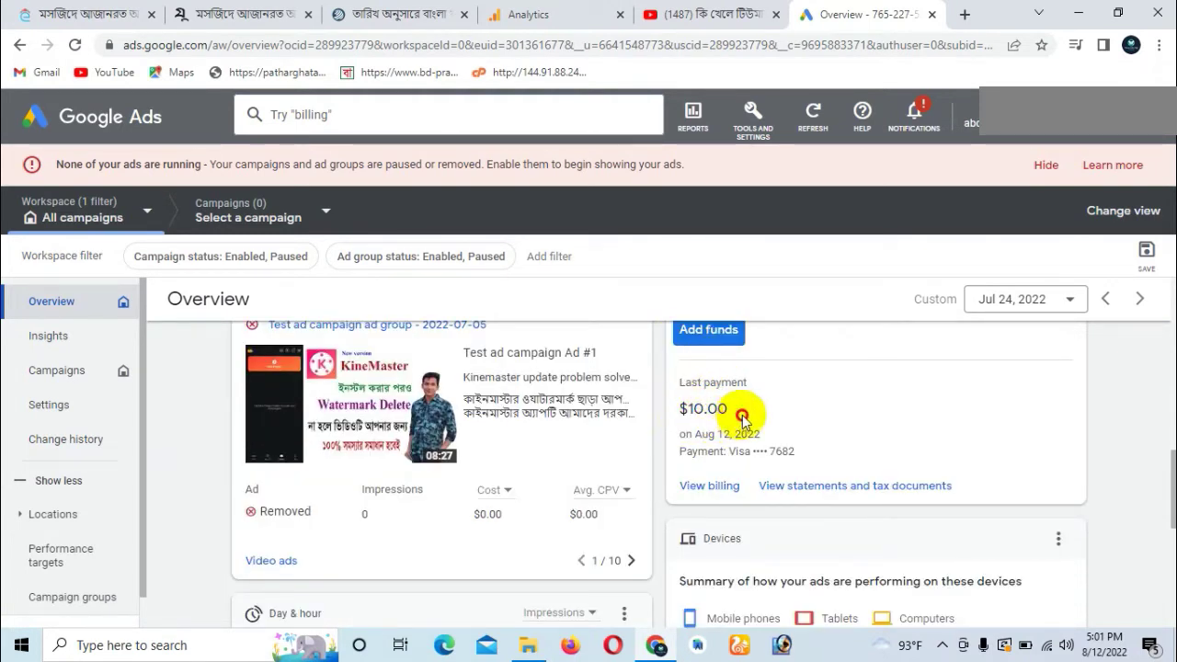
{"action": "left_click", "coordinate": [736, 432]}
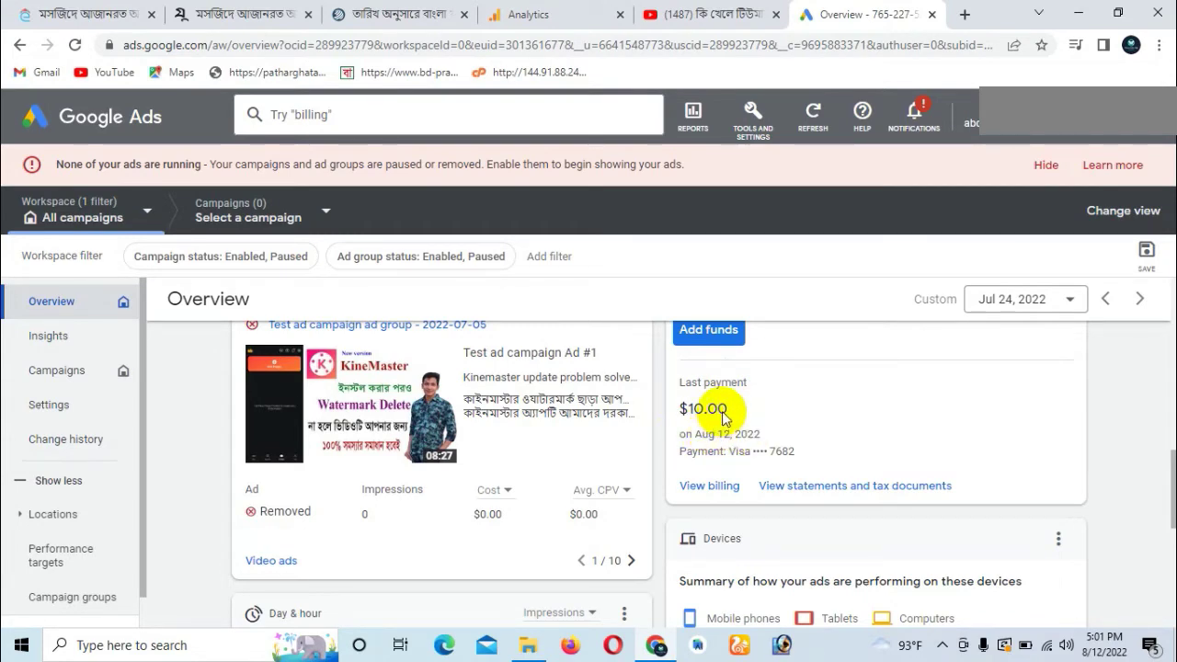
{"action": "scroll", "coordinate": [722, 416], "scroll_direction": "down", "scroll_amount": 4}
{"action": "scroll", "coordinate": [721, 414], "scroll_direction": "up", "scroll_amount": 15}
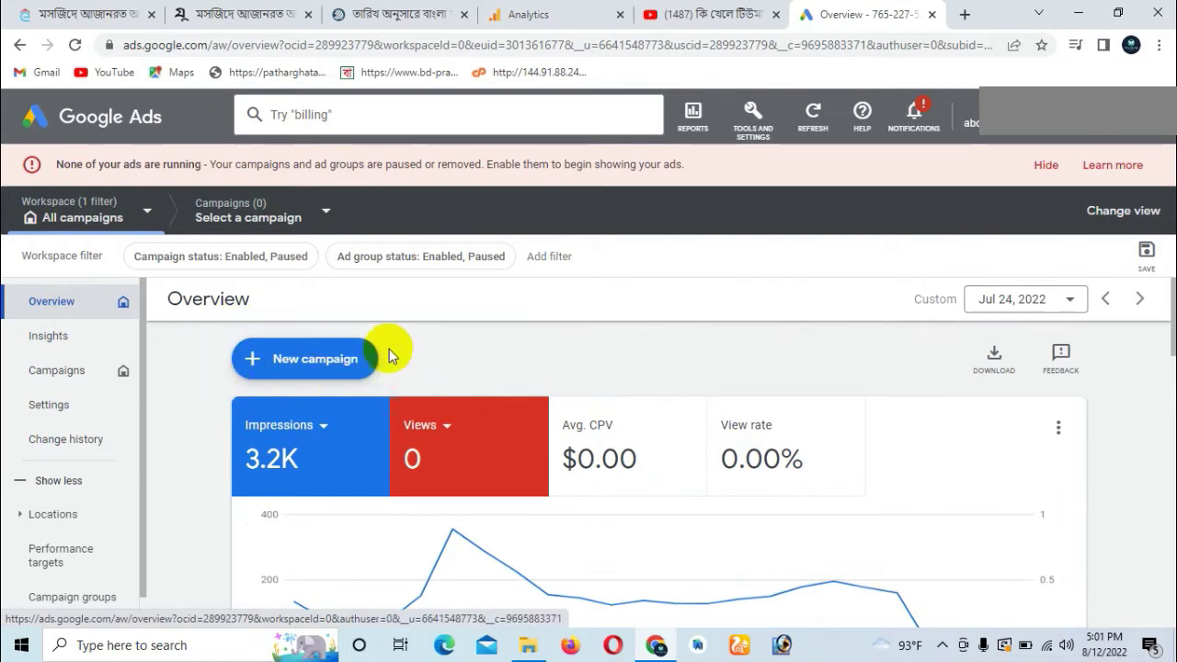
Start a new campaign and choose to create it without a goal's guidance
{"action": "left_click", "coordinate": [278, 360]}
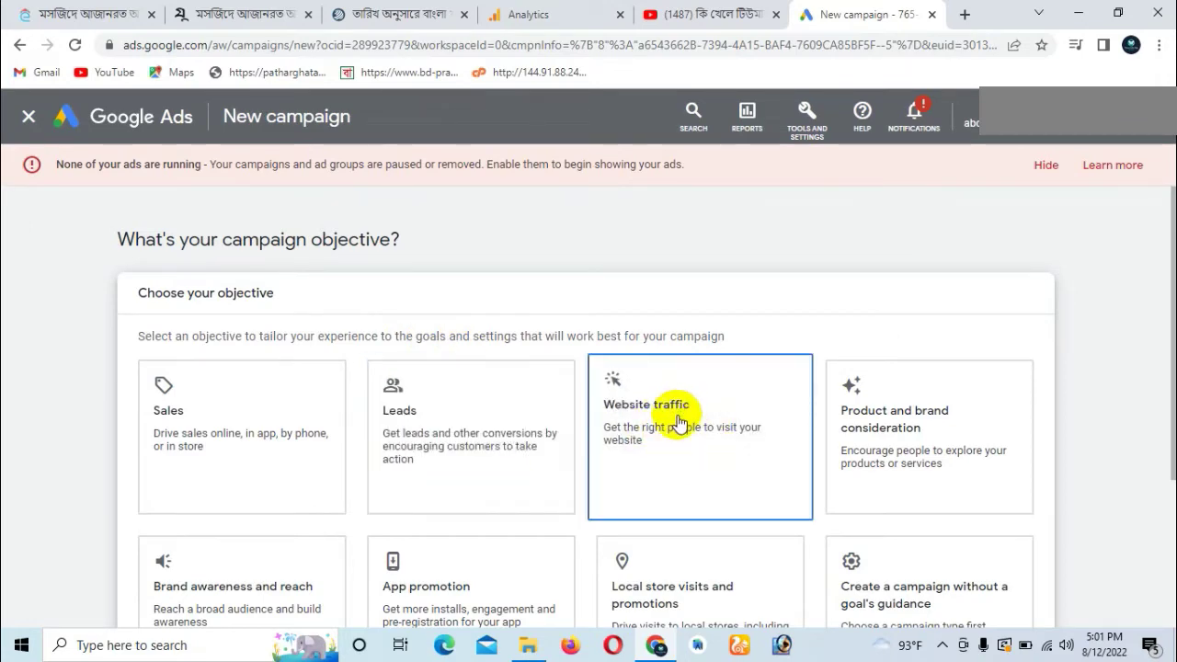
{"action": "scroll", "coordinate": [678, 421], "scroll_direction": "down", "scroll_amount": 2}
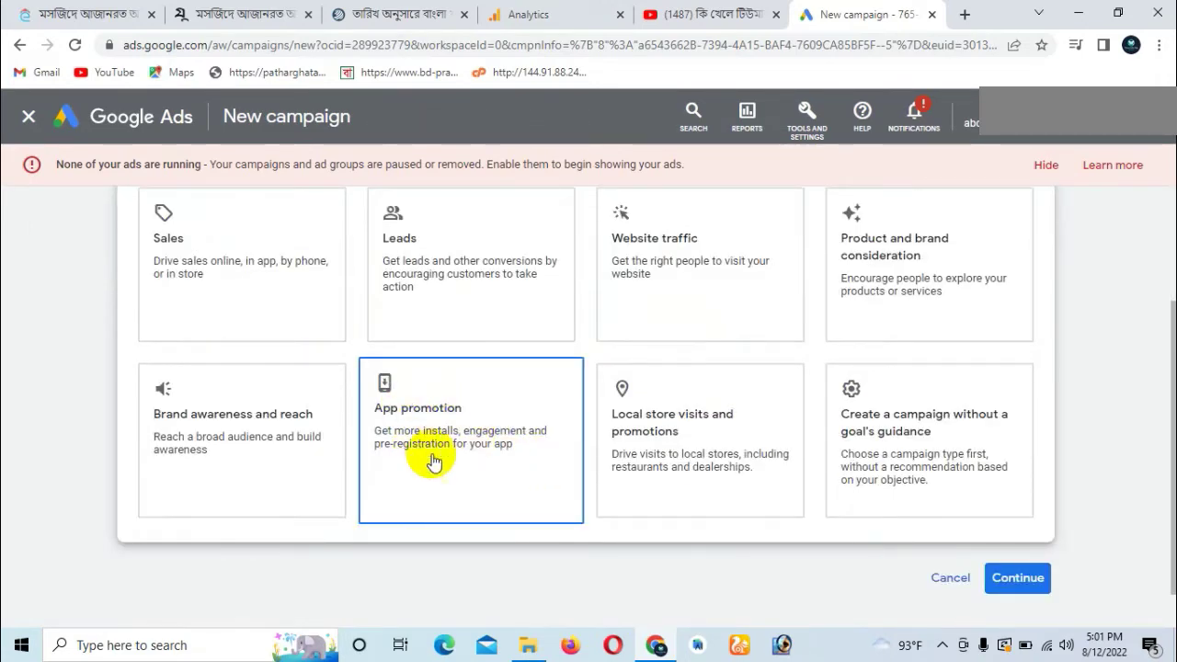
{"action": "scroll", "coordinate": [652, 310], "scroll_direction": "up", "scroll_amount": 1}
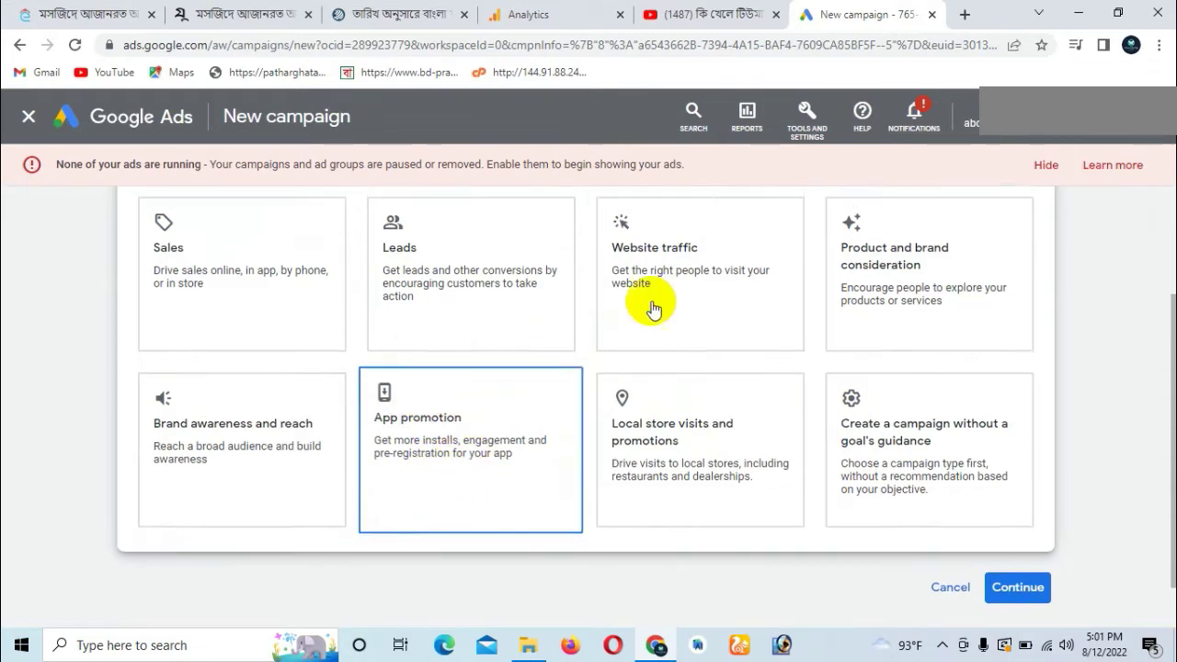
{"action": "scroll", "coordinate": [1131, 388], "scroll_direction": "up", "scroll_amount": 2}
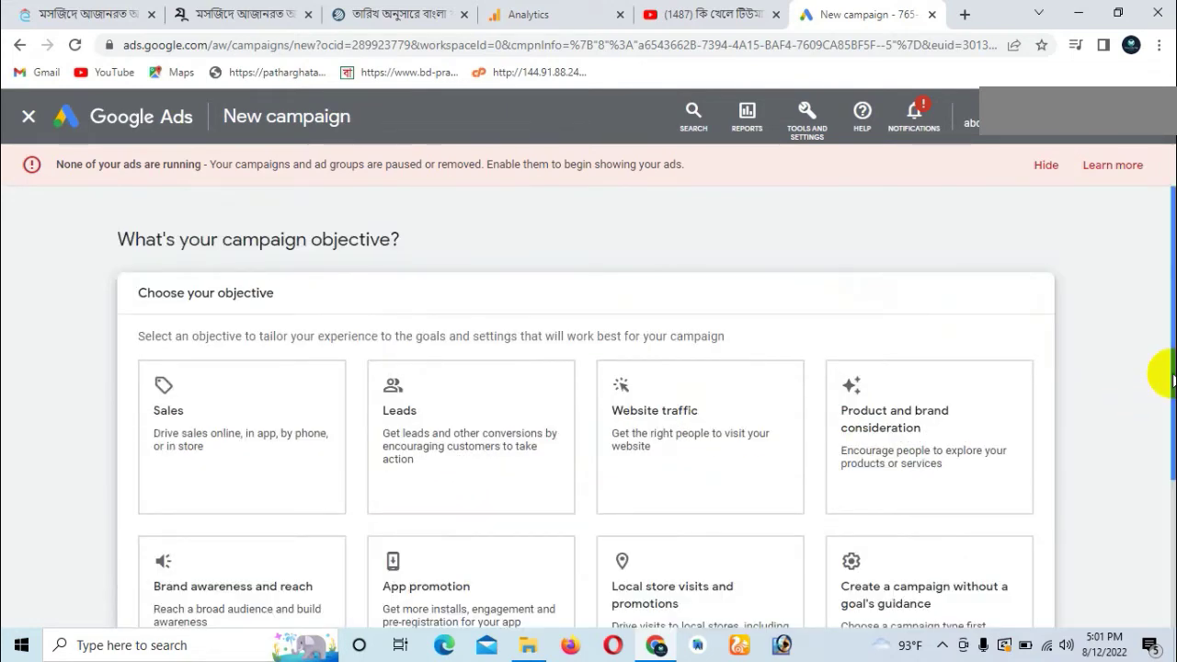
{"action": "scroll", "coordinate": [1162, 343], "scroll_direction": "down", "scroll_amount": 1}
{"action": "scroll", "coordinate": [1163, 342], "scroll_direction": "up", "scroll_amount": 1}
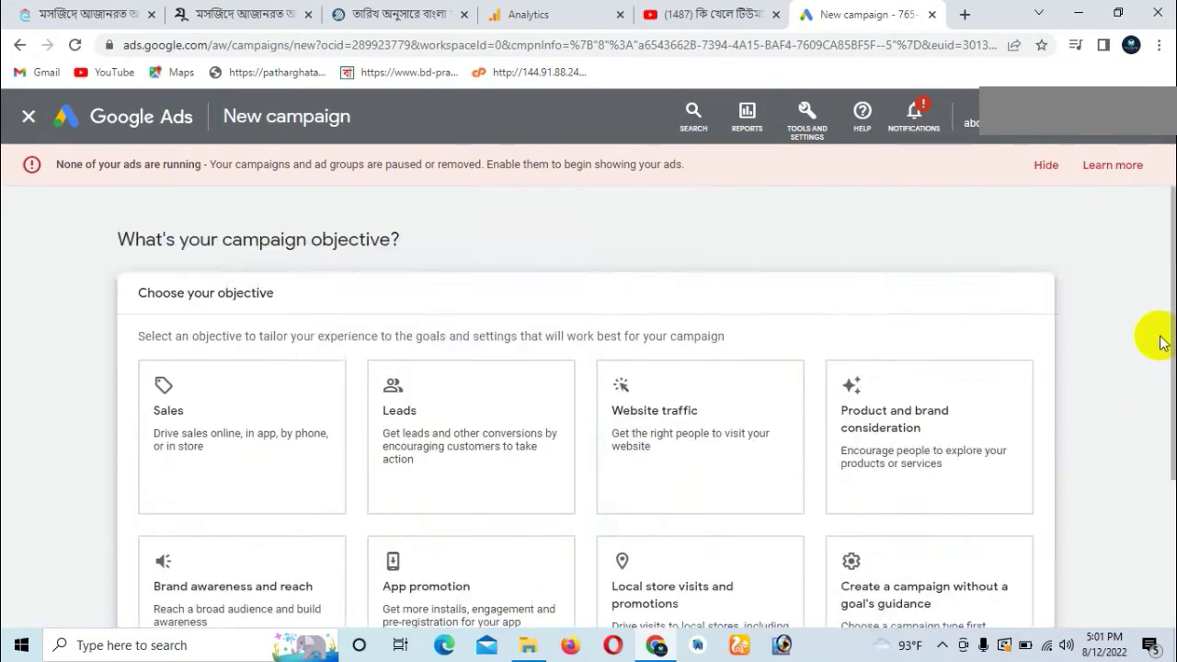
{"action": "scroll", "coordinate": [1163, 342], "scroll_direction": "down", "scroll_amount": 3}
{"action": "left_click", "coordinate": [904, 374]}
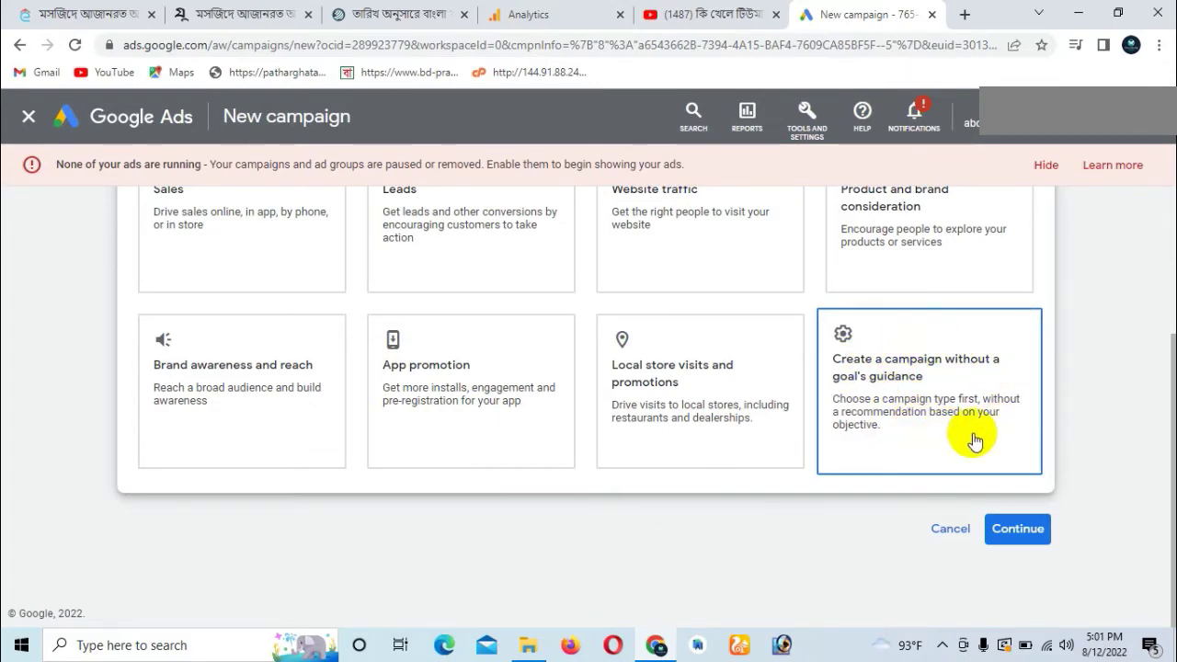
{"action": "left_click", "coordinate": [905, 377]}
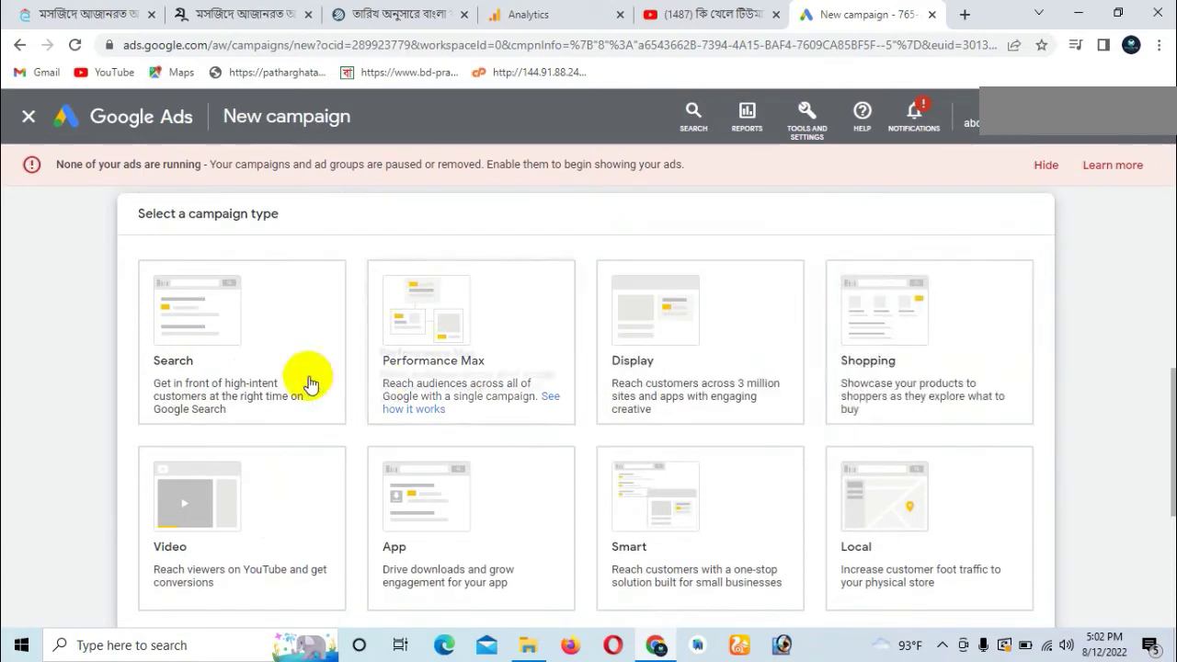
Select Video as the campaign type
{"action": "left_click", "coordinate": [285, 386]}
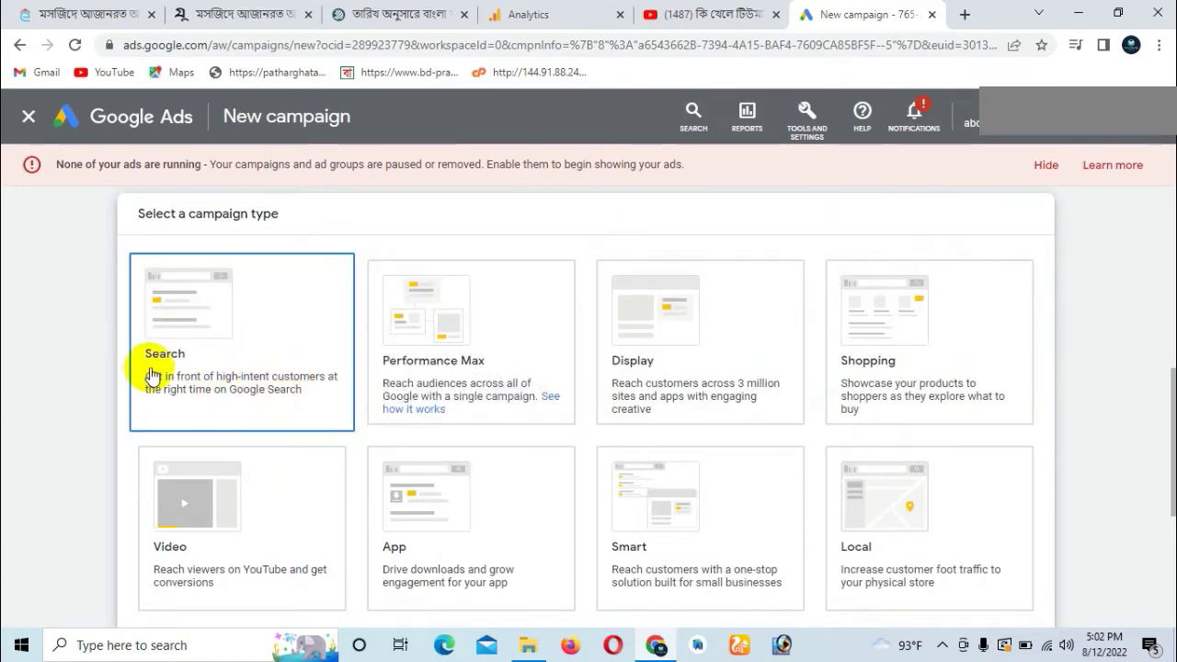
{"action": "left_click", "coordinate": [407, 376]}
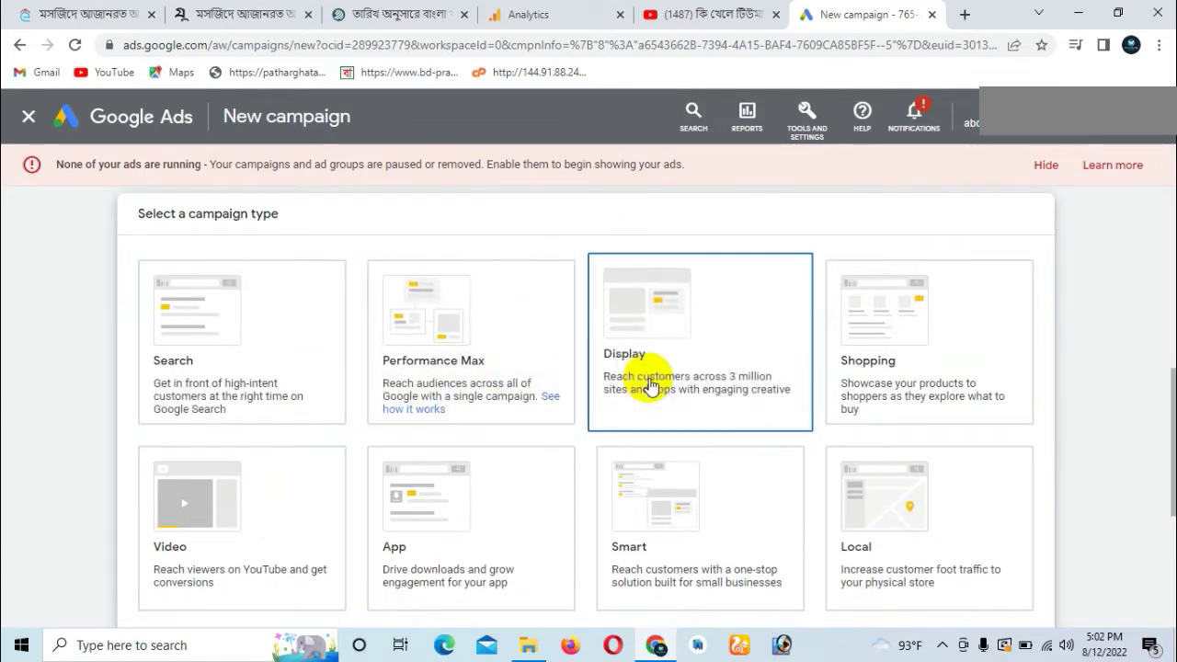
{"action": "scroll", "coordinate": [845, 391], "scroll_direction": "down", "scroll_amount": 2}
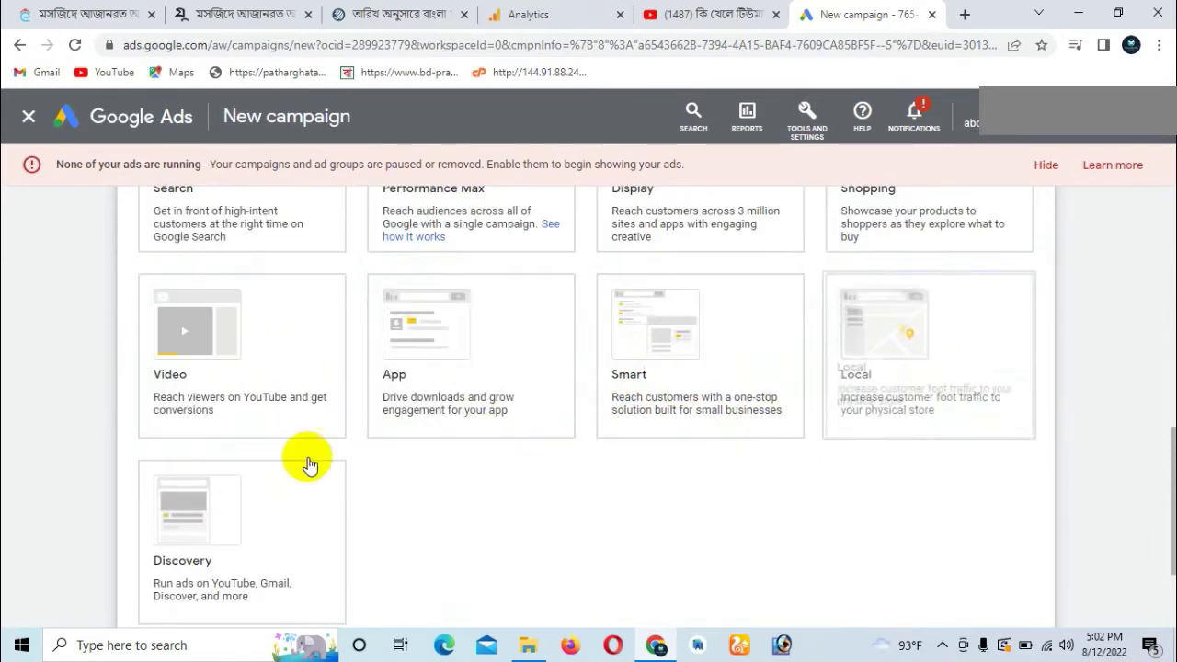
{"action": "scroll", "coordinate": [307, 467], "scroll_direction": "down", "scroll_amount": 1}
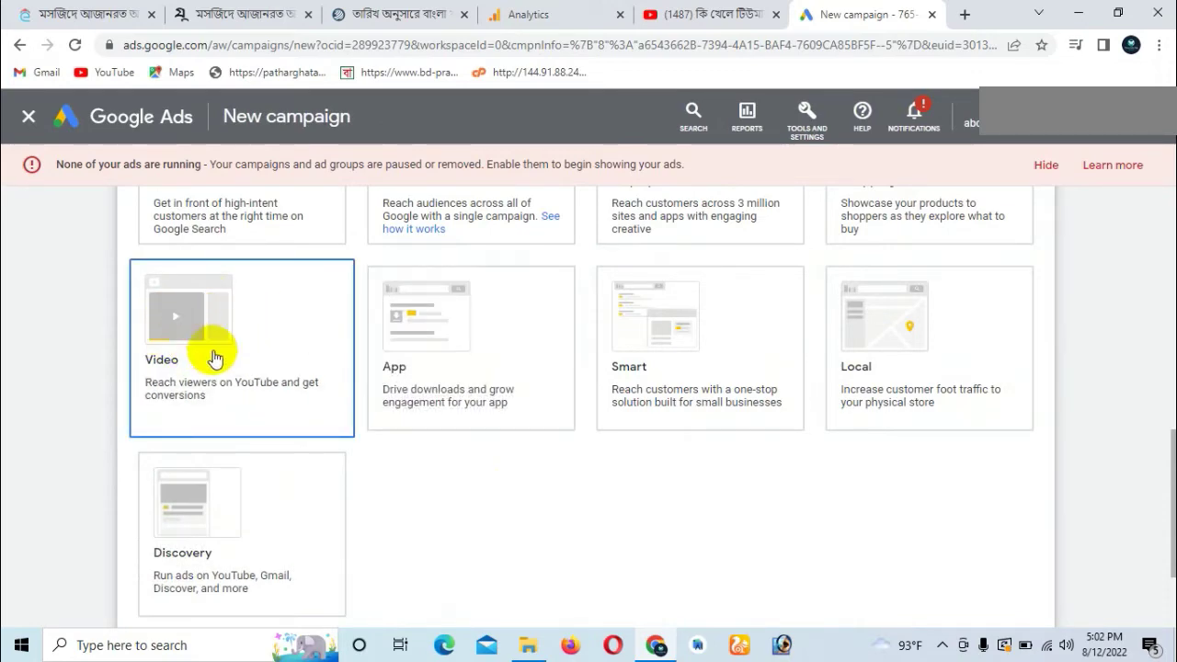
{"action": "left_click", "coordinate": [213, 344]}
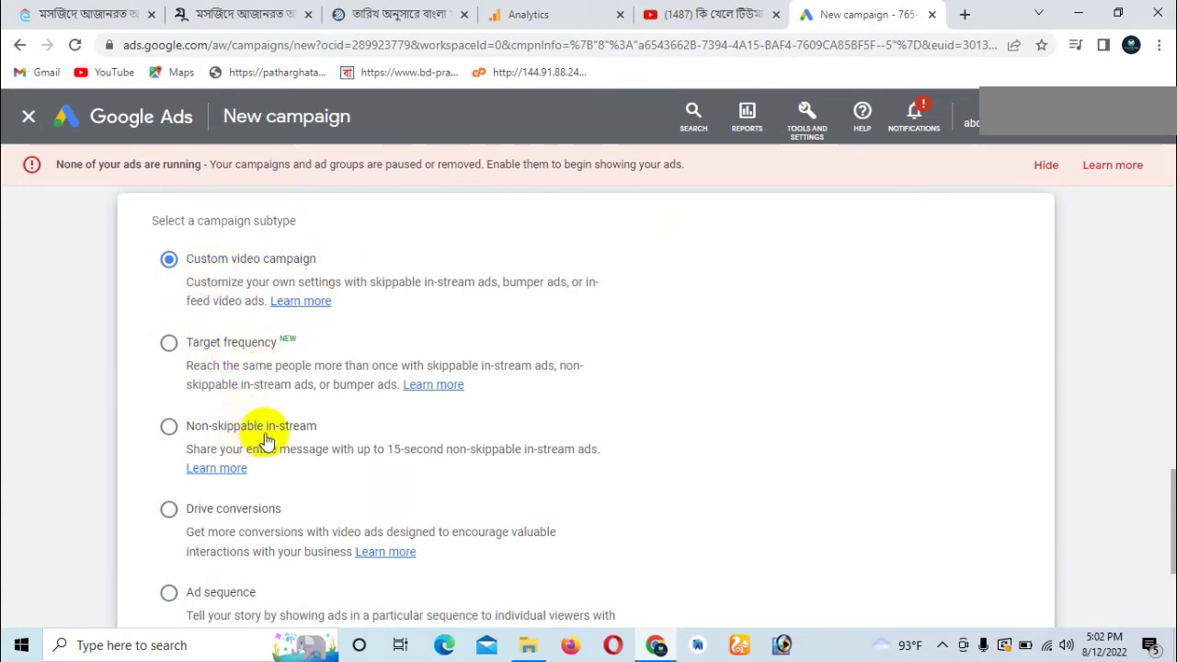
Select the Custom video campaign subtype and continue to the campaign settings
{"action": "scroll", "coordinate": [269, 436], "scroll_direction": "down", "scroll_amount": 1}
{"action": "scroll", "coordinate": [273, 432], "scroll_direction": "up", "scroll_amount": 4}
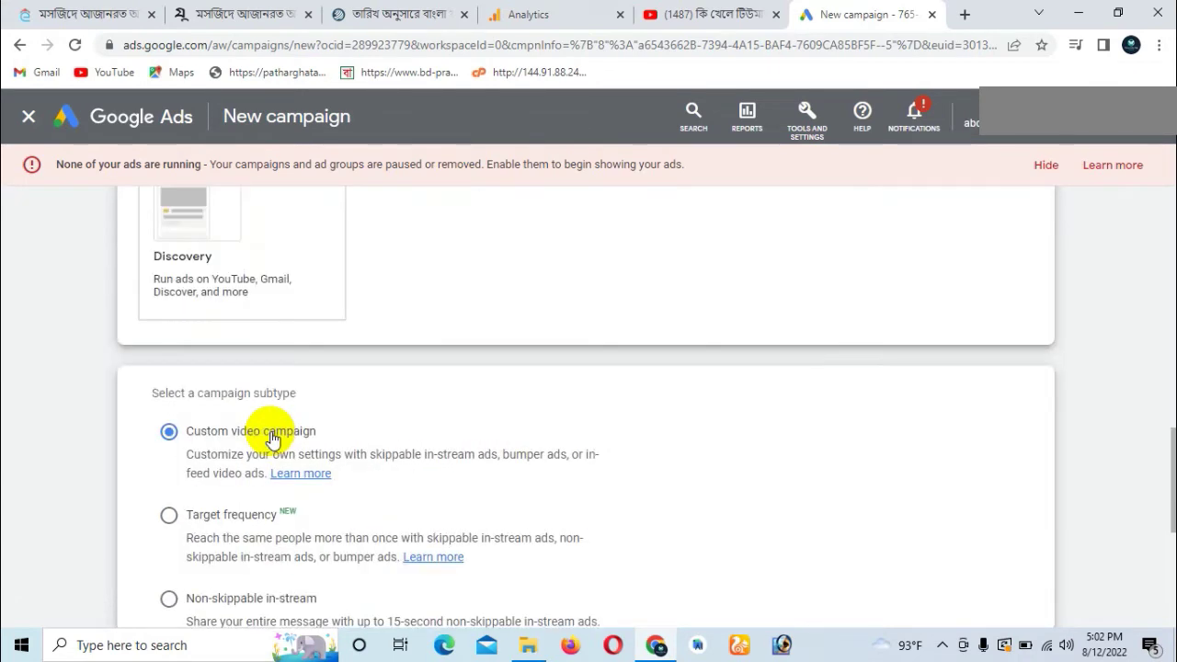
{"action": "scroll", "coordinate": [273, 429], "scroll_direction": "down", "scroll_amount": 1}
{"action": "left_click", "coordinate": [166, 432]}
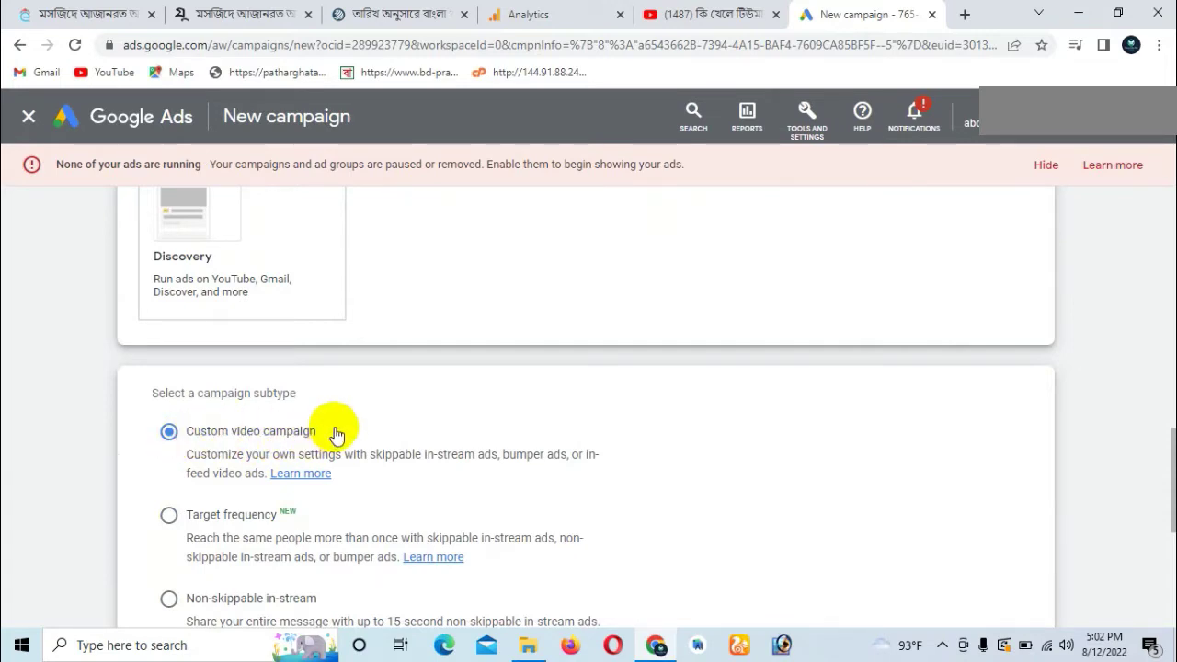
{"action": "scroll", "coordinate": [460, 414], "scroll_direction": "down", "scroll_amount": 4}
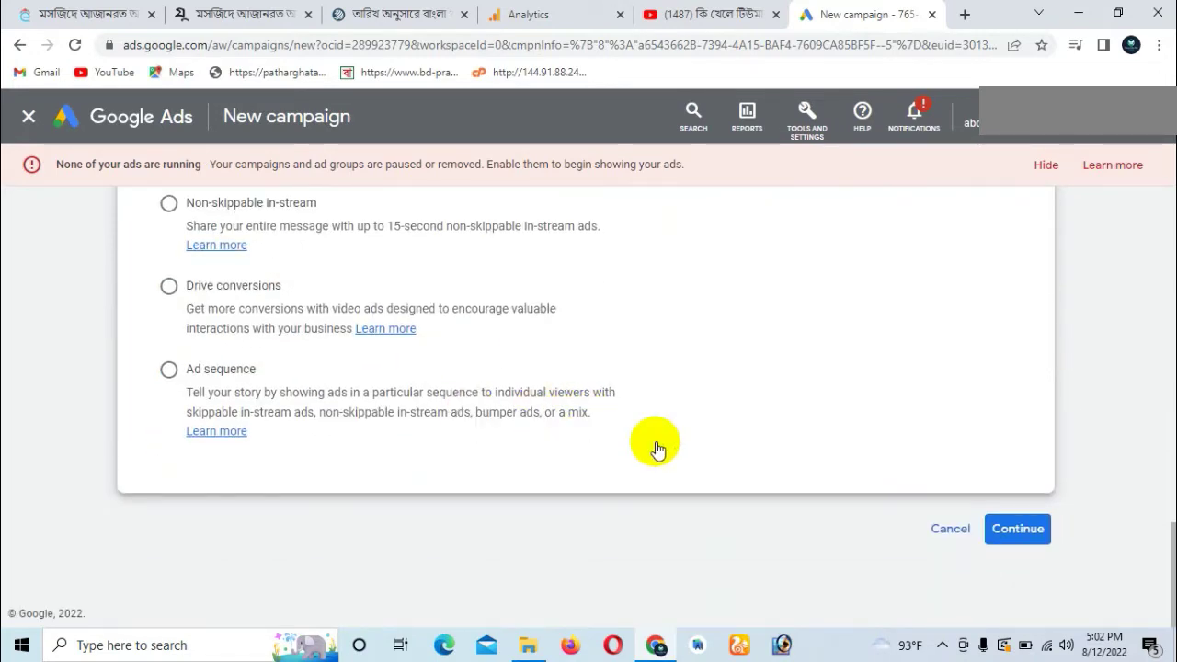
{"action": "left_click", "coordinate": [1017, 530]}
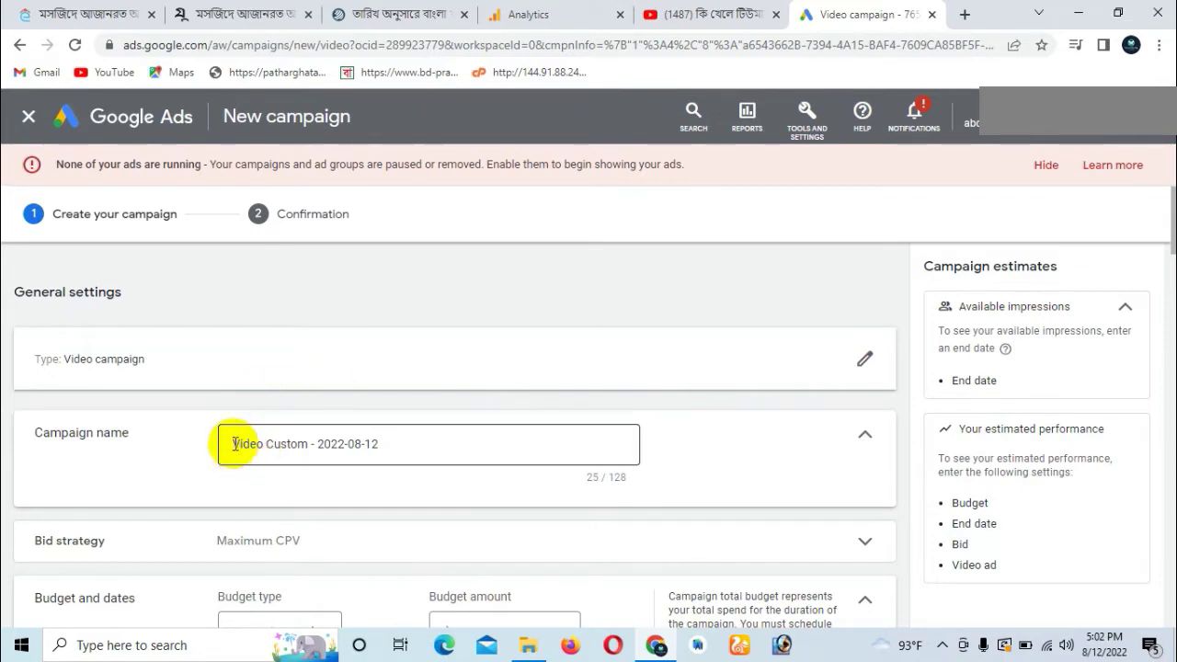
Rename the campaign as "My first Video Csmpsign - 2022-08-12"
{"action": "left_click_drag", "start_coordinate": [234, 444], "coordinate": [287, 440]}
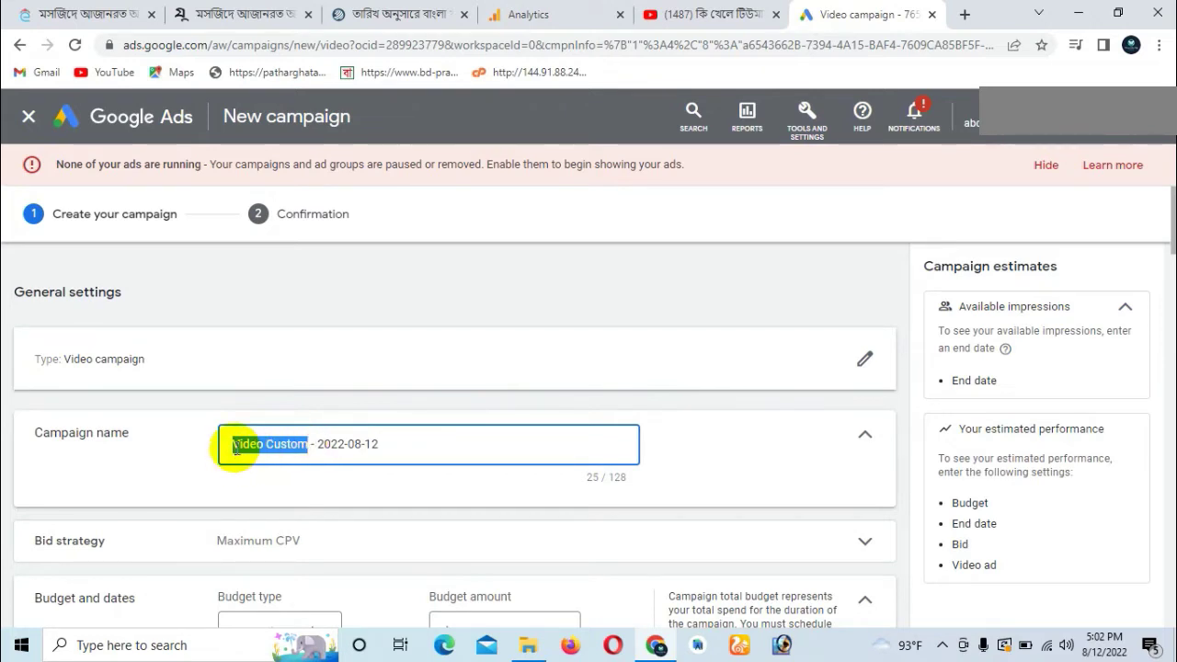
{"action": "type", "text": "My first"}
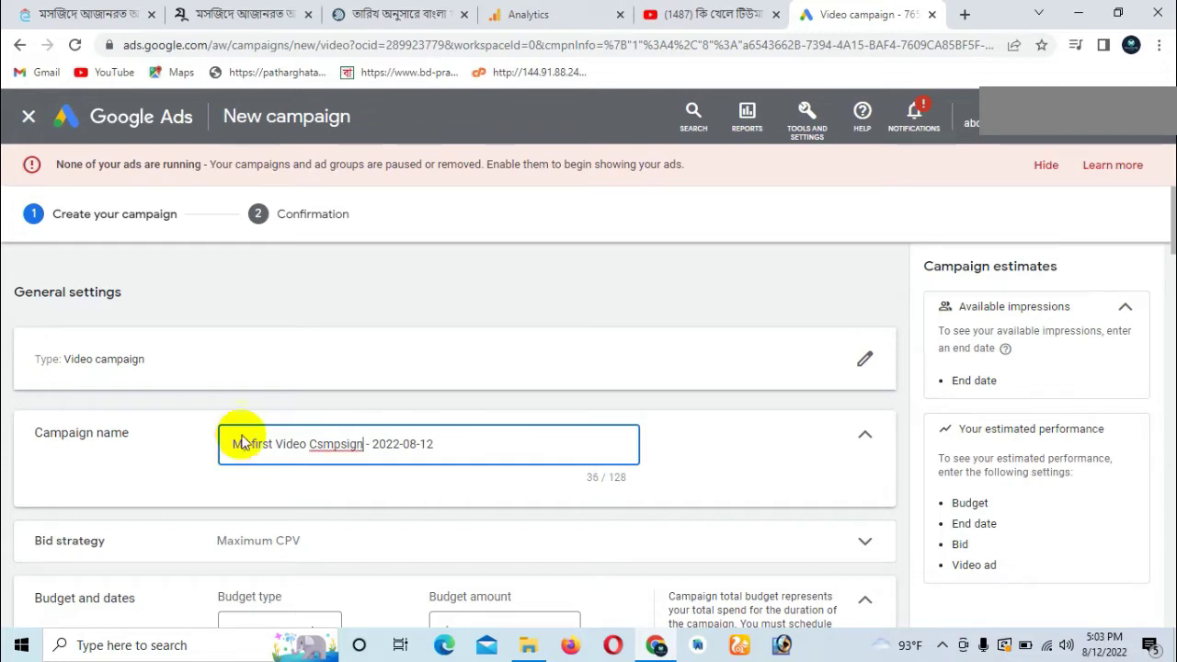
{"action": "left_click", "coordinate": [322, 481]}
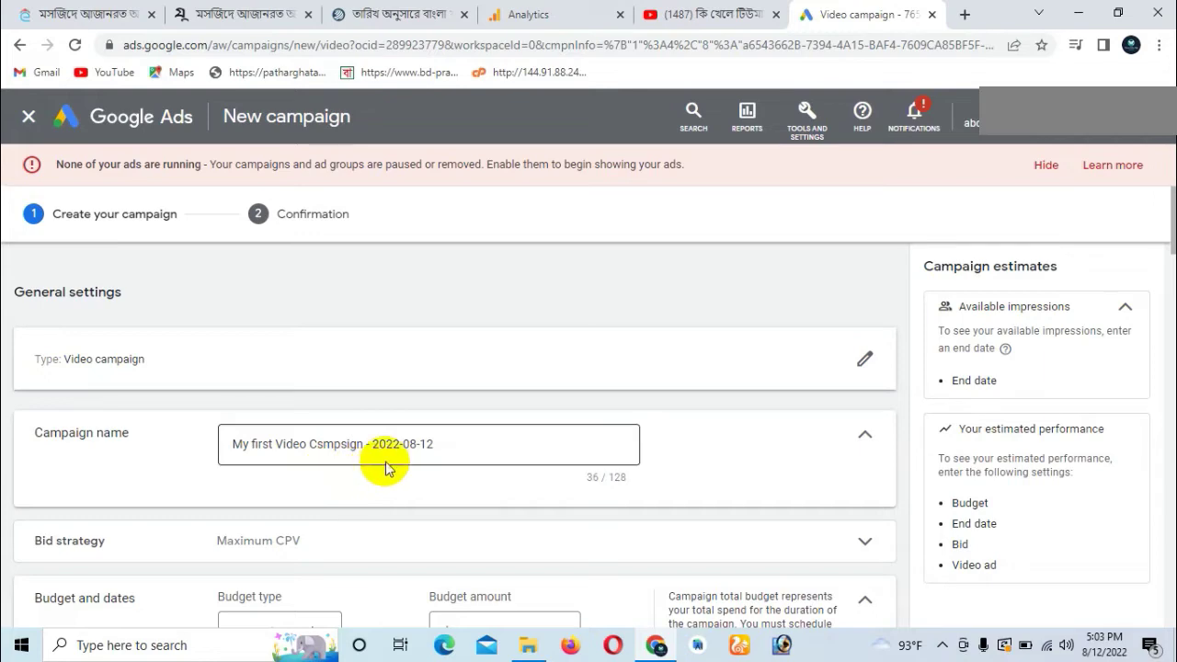
Look over the budget and dates fields and expand the campaign's bid strategy settings
{"action": "scroll", "coordinate": [387, 467], "scroll_direction": "down", "scroll_amount": 1}
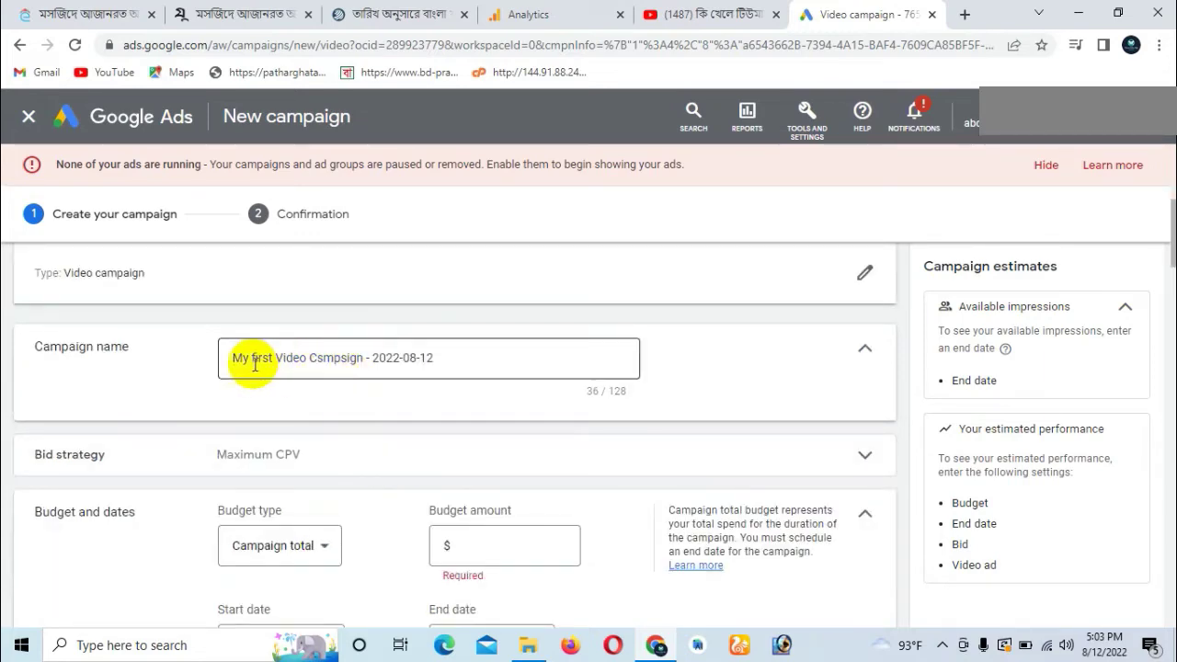
{"action": "scroll", "coordinate": [310, 399], "scroll_direction": "down", "scroll_amount": 1}
{"action": "scroll", "coordinate": [337, 399], "scroll_direction": "down", "scroll_amount": 1}
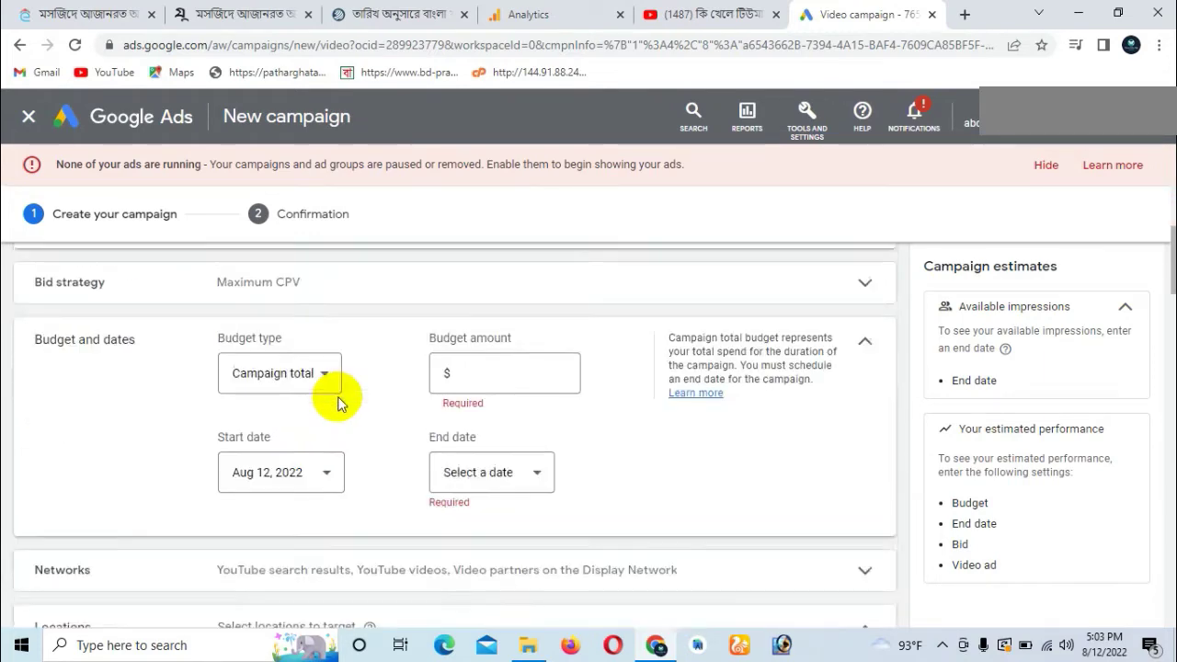
{"action": "scroll", "coordinate": [336, 397], "scroll_direction": "up", "scroll_amount": 3}
{"action": "scroll", "coordinate": [350, 402], "scroll_direction": "down", "scroll_amount": 1}
{"action": "scroll", "coordinate": [364, 407], "scroll_direction": "down", "scroll_amount": 1}
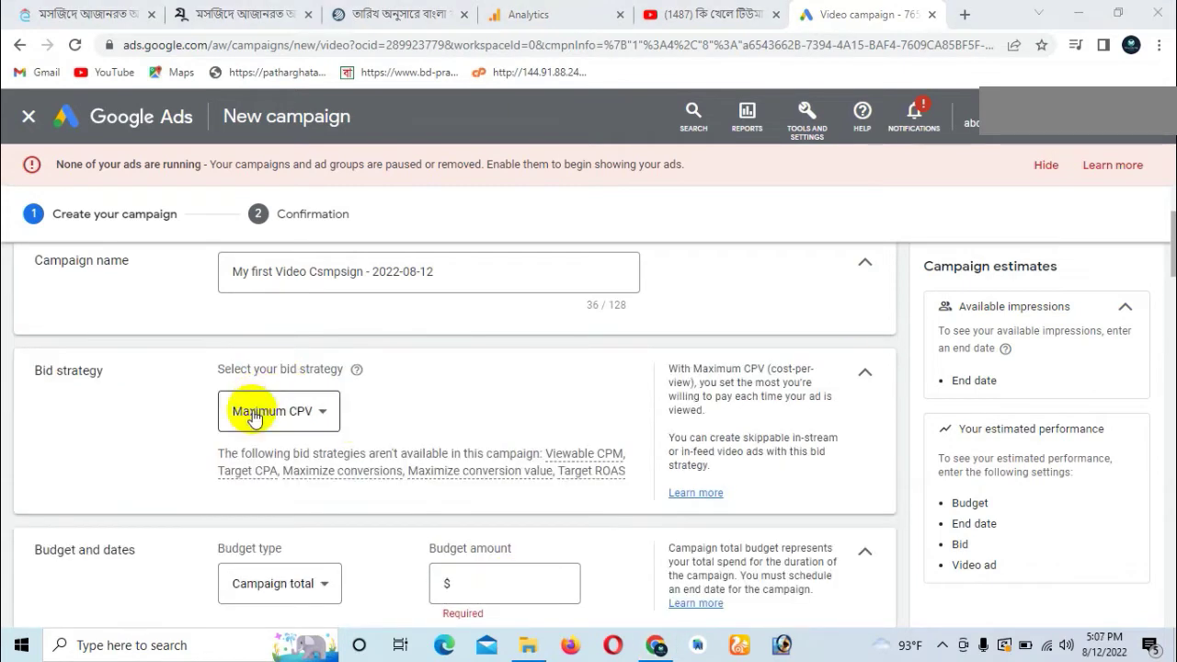
Keep Maximum CPV as the bid strategy and set the budget to a daily amount of $1.00
{"action": "left_click", "coordinate": [315, 412]}
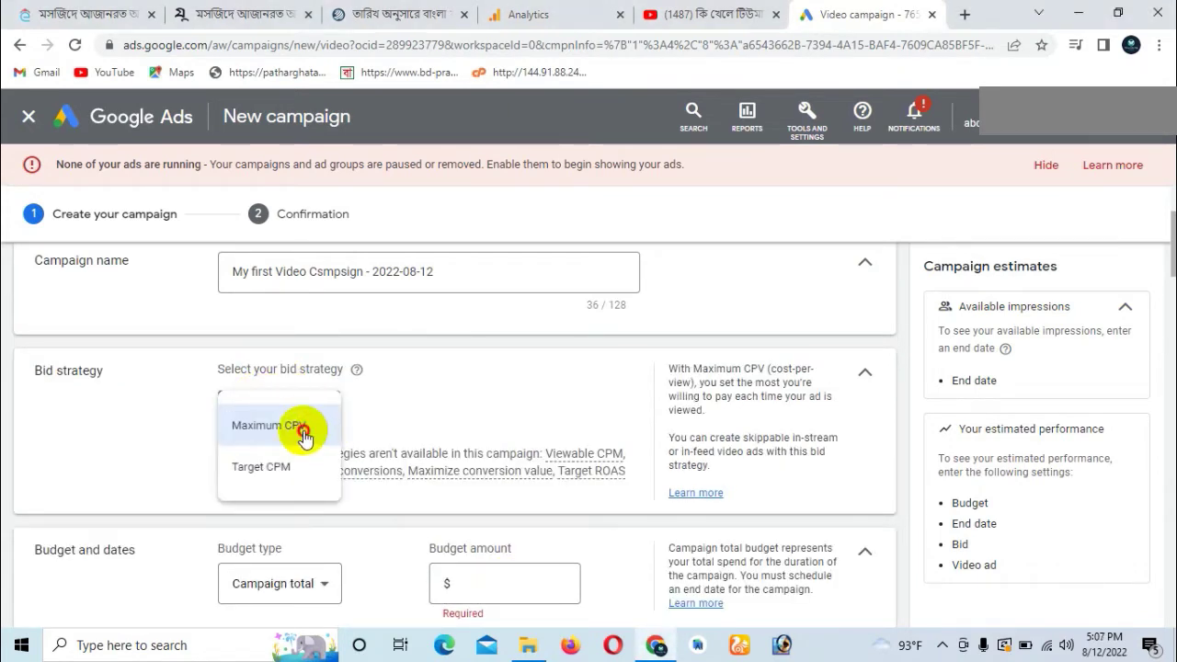
{"action": "left_click", "coordinate": [303, 432]}
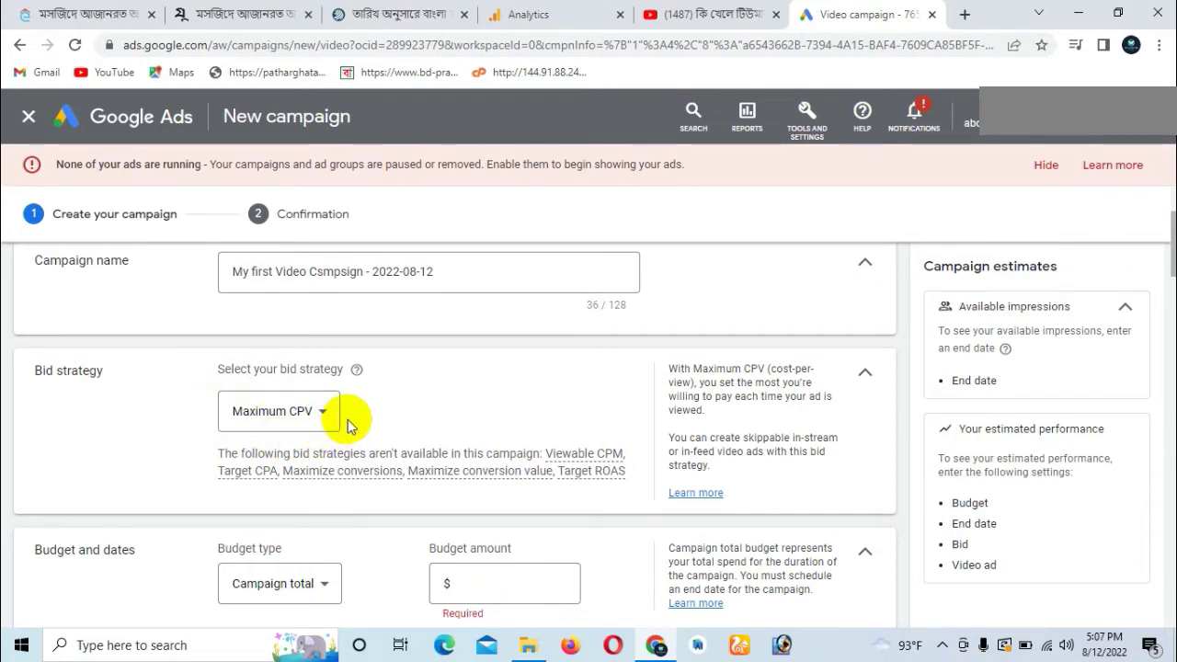
{"action": "scroll", "coordinate": [344, 428], "scroll_direction": "down", "scroll_amount": 2}
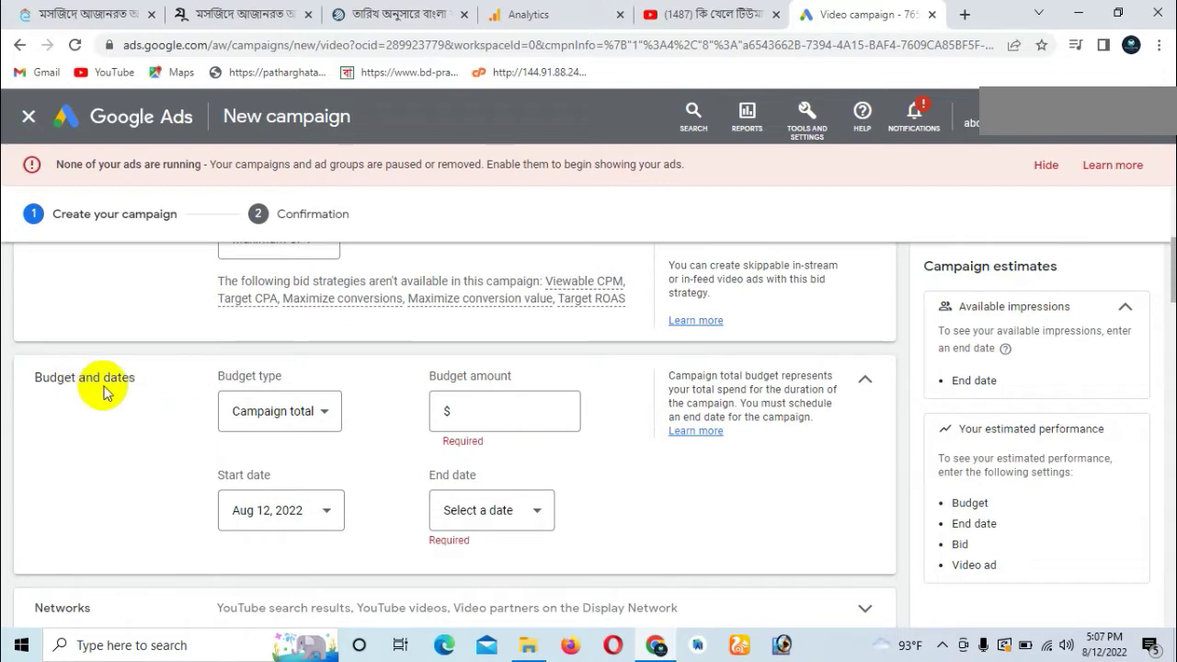
{"action": "left_click", "coordinate": [328, 416]}
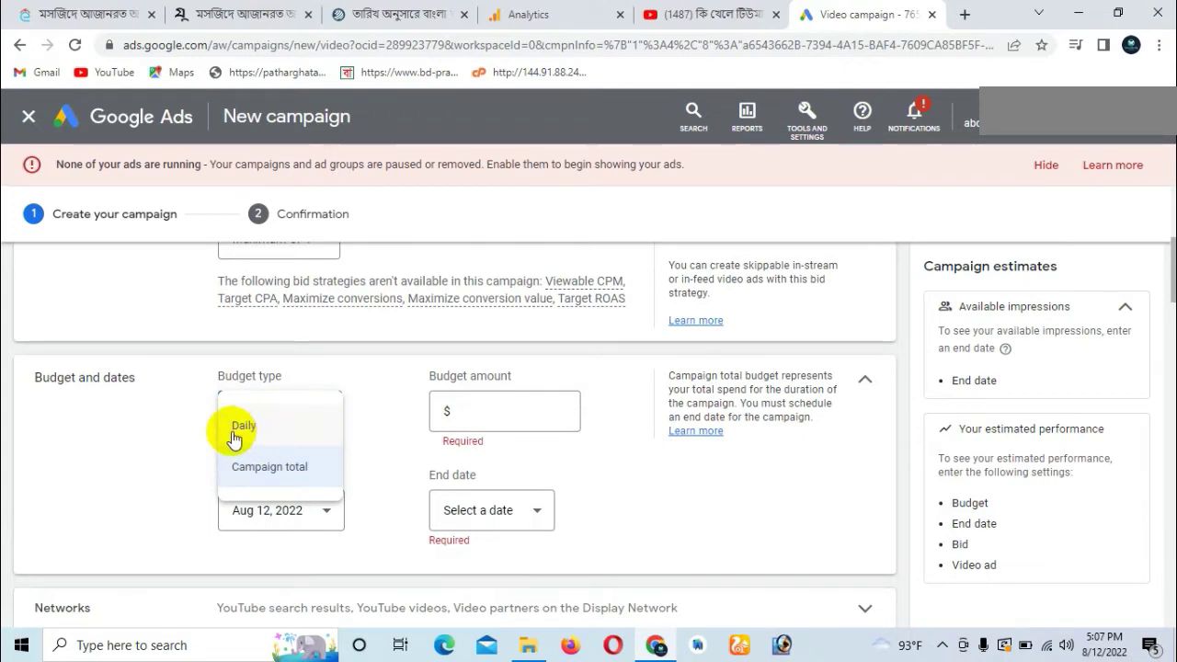
{"action": "left_click", "coordinate": [266, 475]}
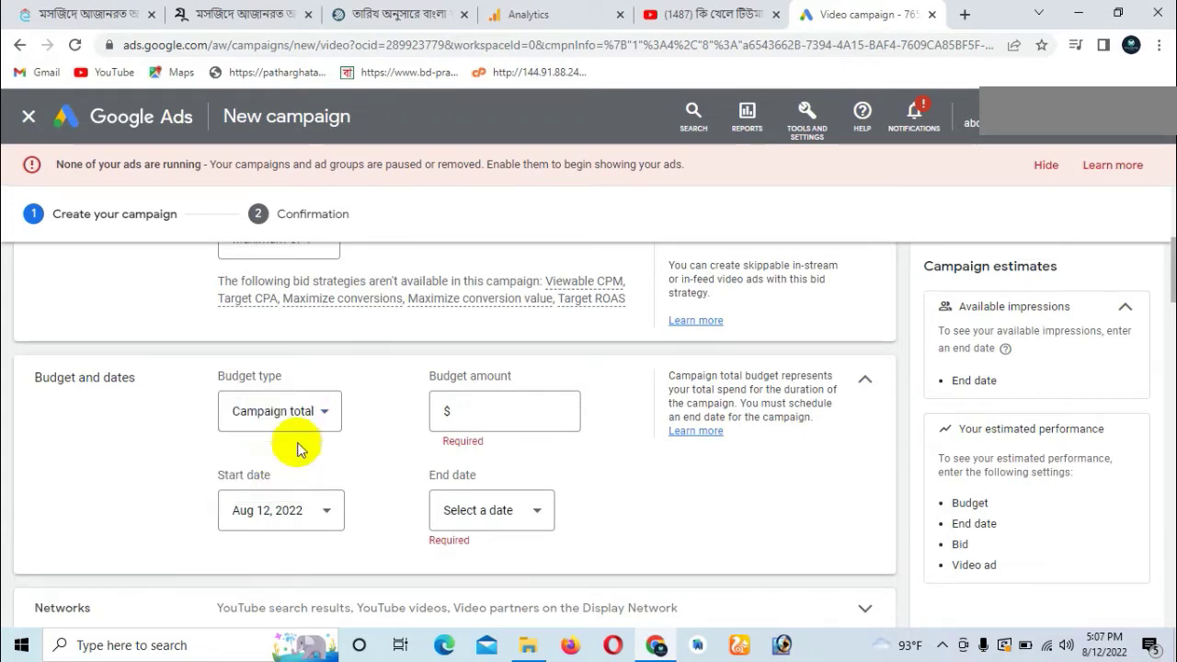
{"action": "left_click", "coordinate": [322, 412]}
{"action": "left_click", "coordinate": [251, 429]}
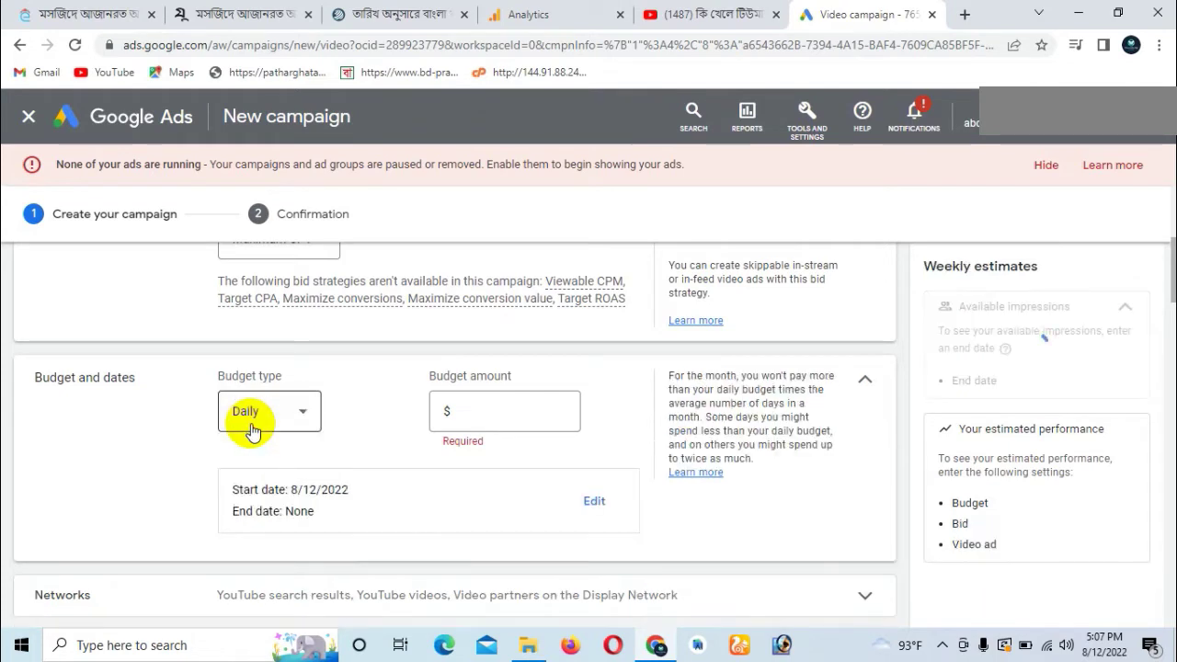
{"action": "left_click", "coordinate": [471, 412]}
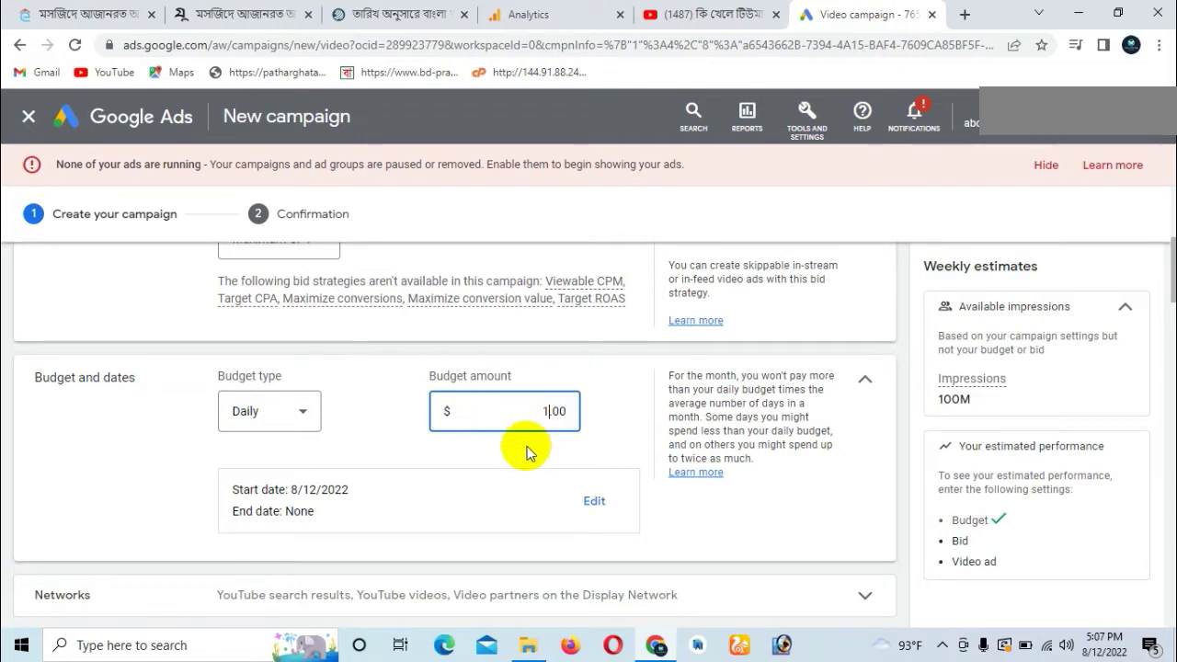
Open the campaign dates for editing and set the end date to Aug 13, 2022
{"action": "scroll", "coordinate": [476, 461], "scroll_direction": "down", "scroll_amount": 1}
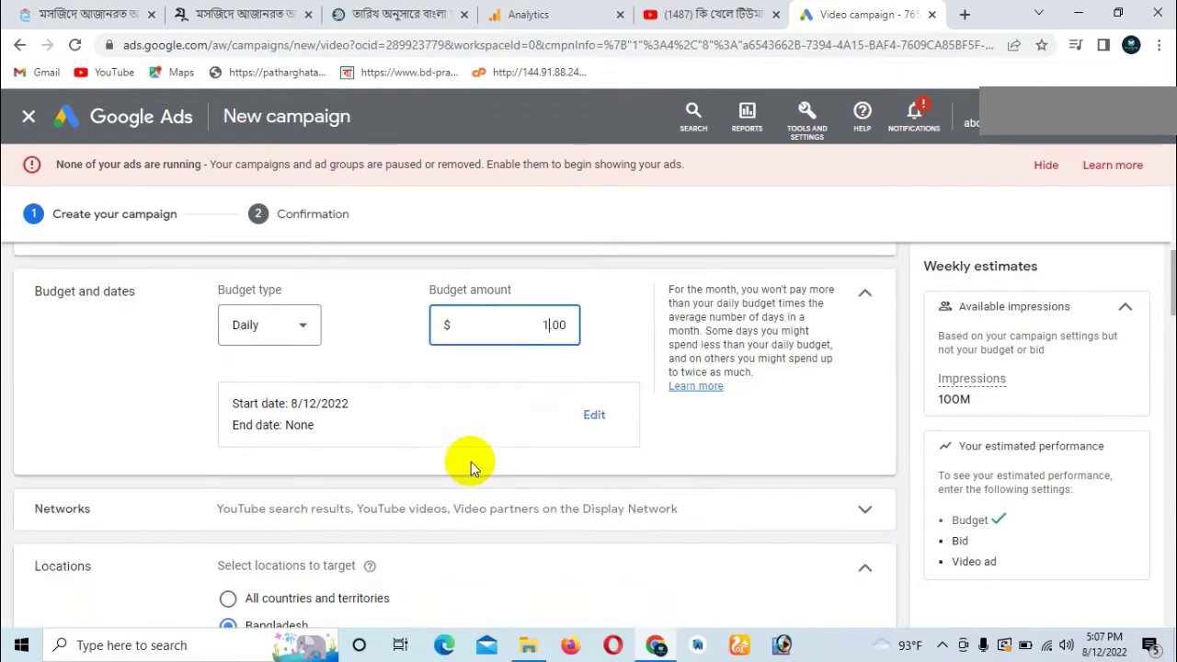
{"action": "left_click", "coordinate": [591, 415]}
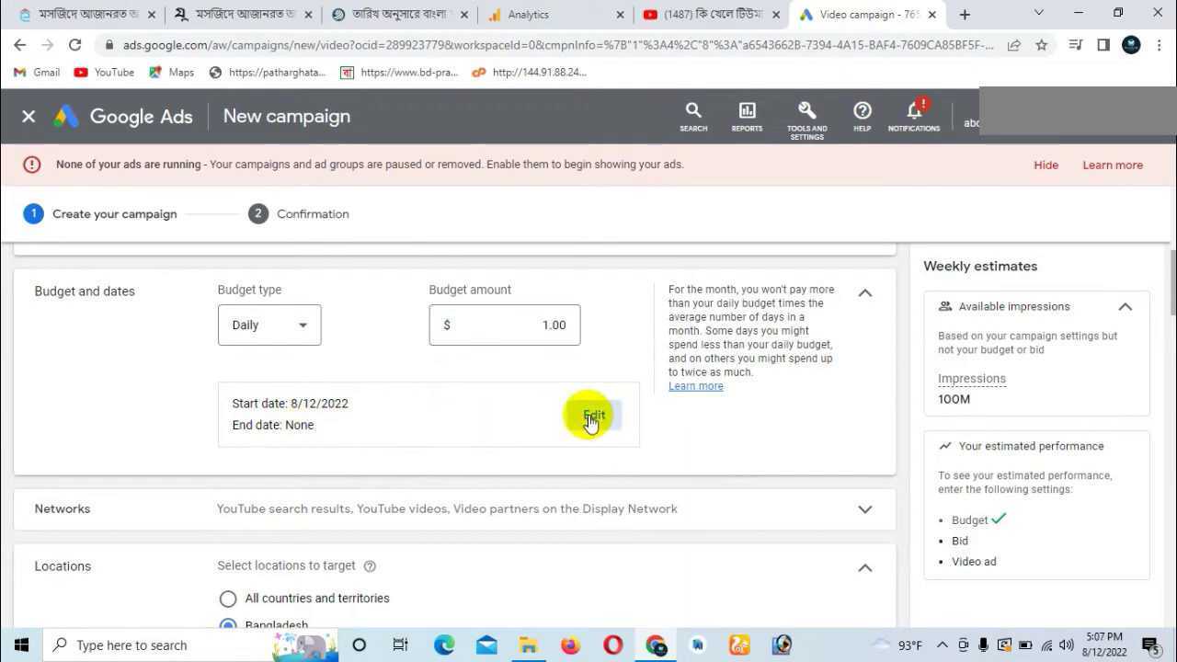
{"action": "scroll", "coordinate": [364, 451], "scroll_direction": "down", "scroll_amount": 1}
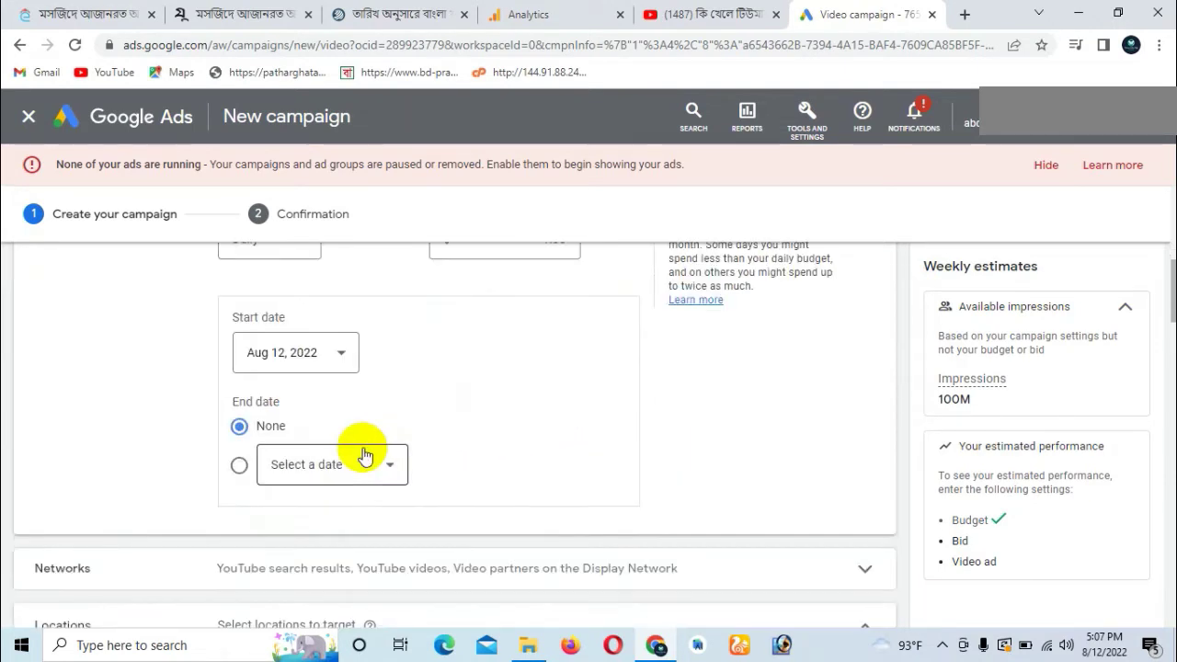
{"action": "scroll", "coordinate": [371, 416], "scroll_direction": "up", "scroll_amount": 1}
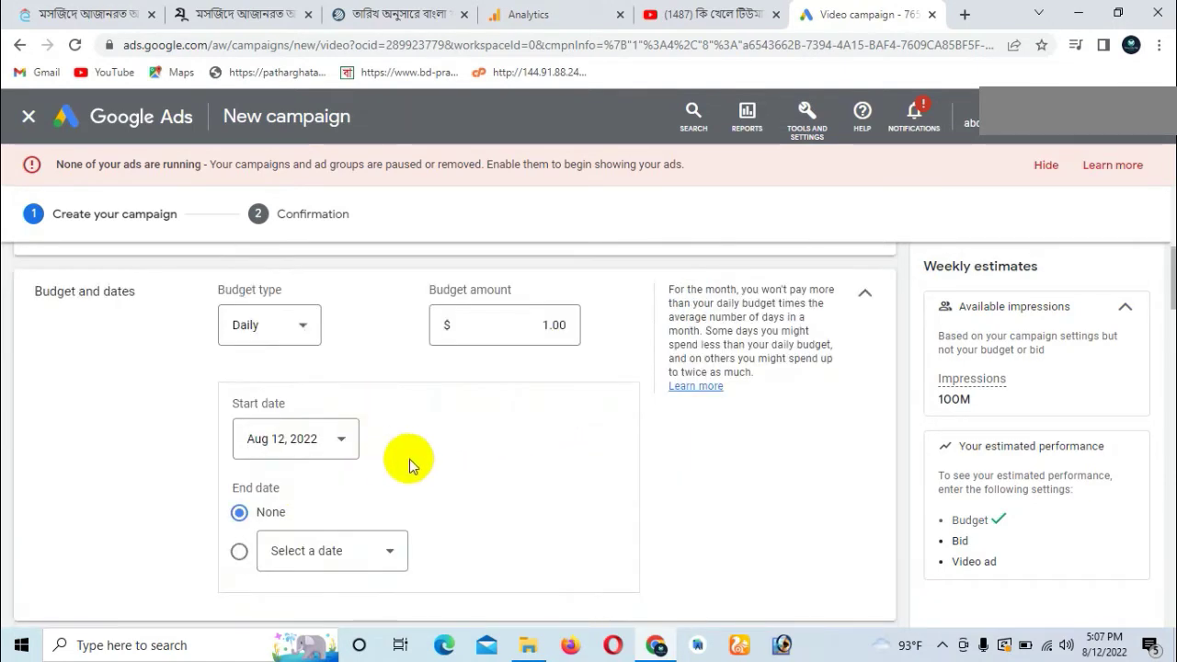
{"action": "scroll", "coordinate": [411, 460], "scroll_direction": "down", "scroll_amount": 1}
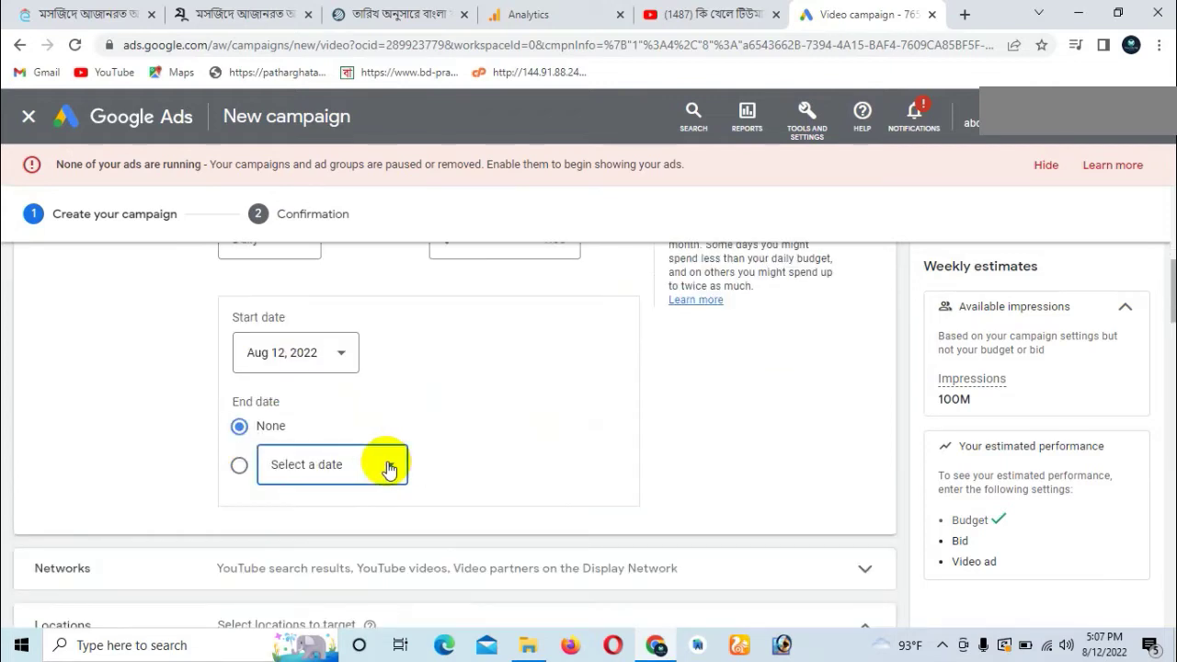
{"action": "left_click", "coordinate": [389, 469]}
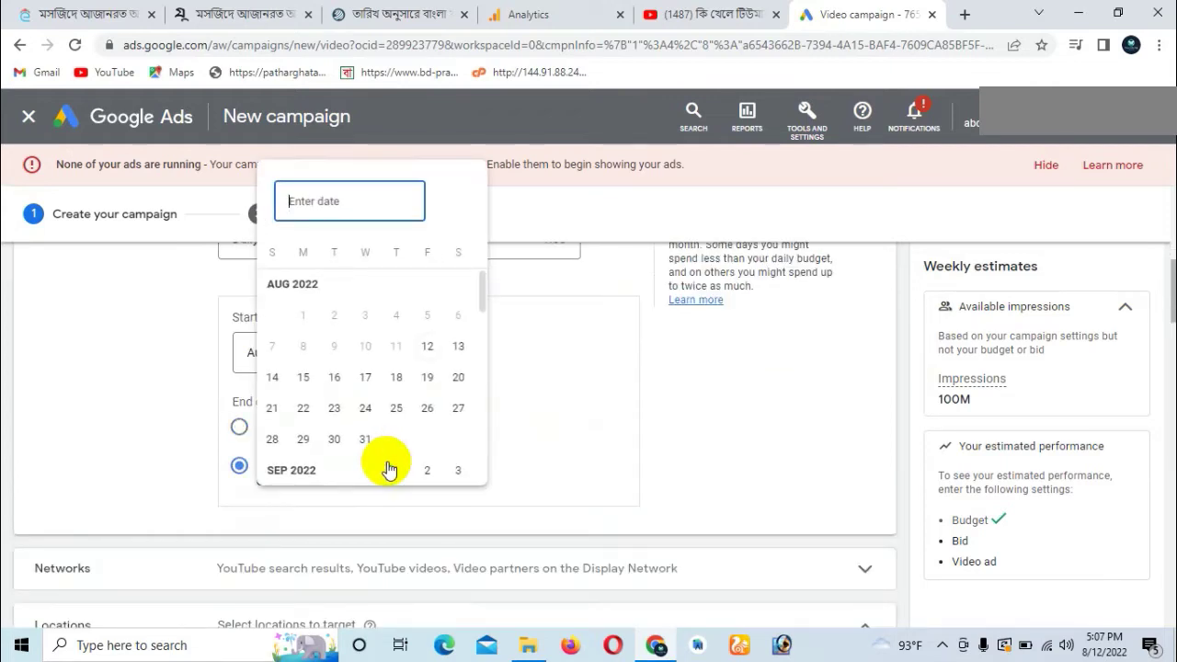
{"action": "left_click", "coordinate": [457, 347]}
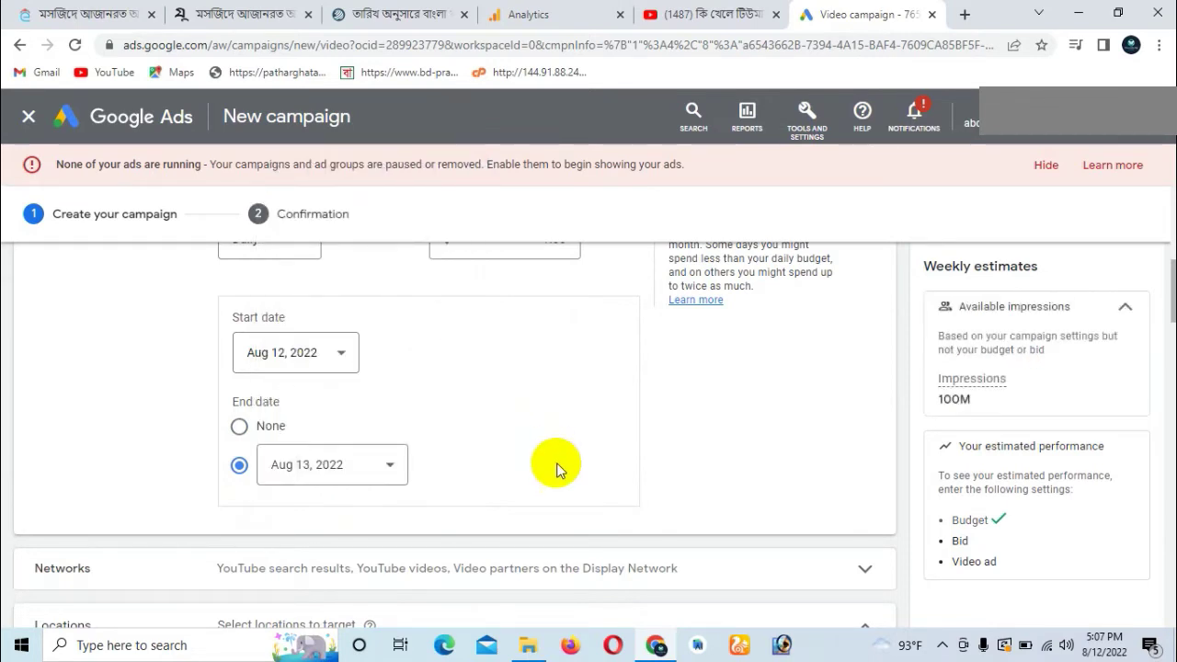
Reset the campaign's end date to None
{"action": "left_click", "coordinate": [390, 470]}
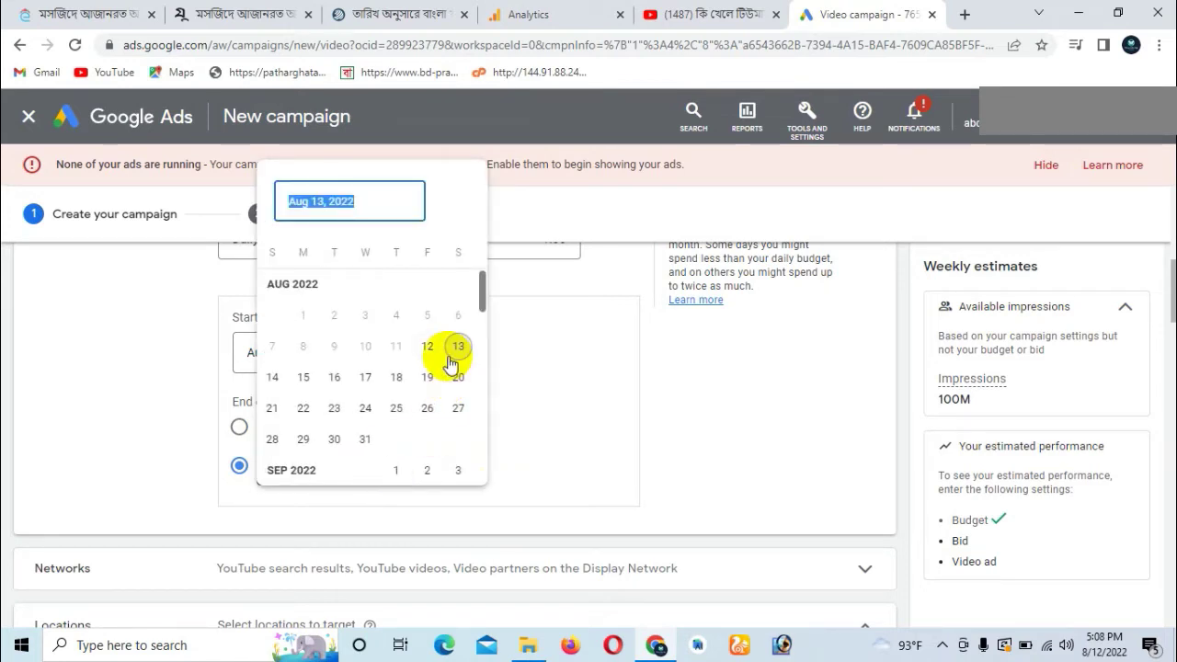
{"action": "left_click", "coordinate": [241, 429]}
{"action": "left_click", "coordinate": [238, 429]}
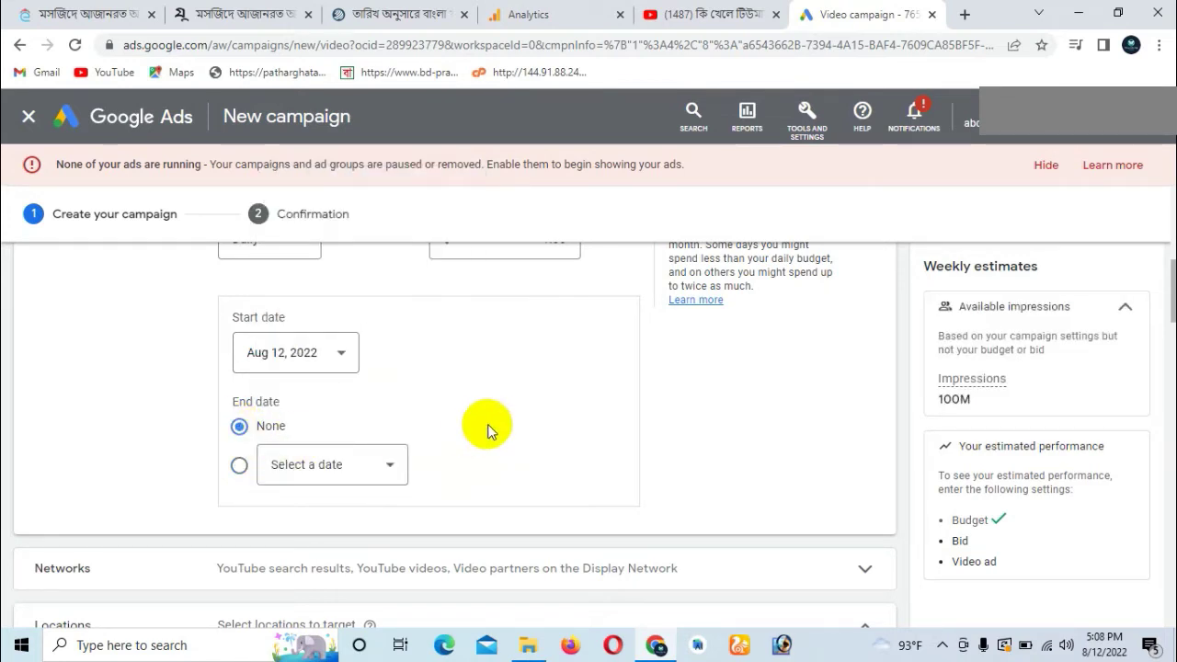
Expand the Networks settings, review where the ads can appear, and collapse them again
{"action": "scroll", "coordinate": [510, 424], "scroll_direction": "up", "scroll_amount": 1}
{"action": "scroll", "coordinate": [512, 427], "scroll_direction": "down", "scroll_amount": 4}
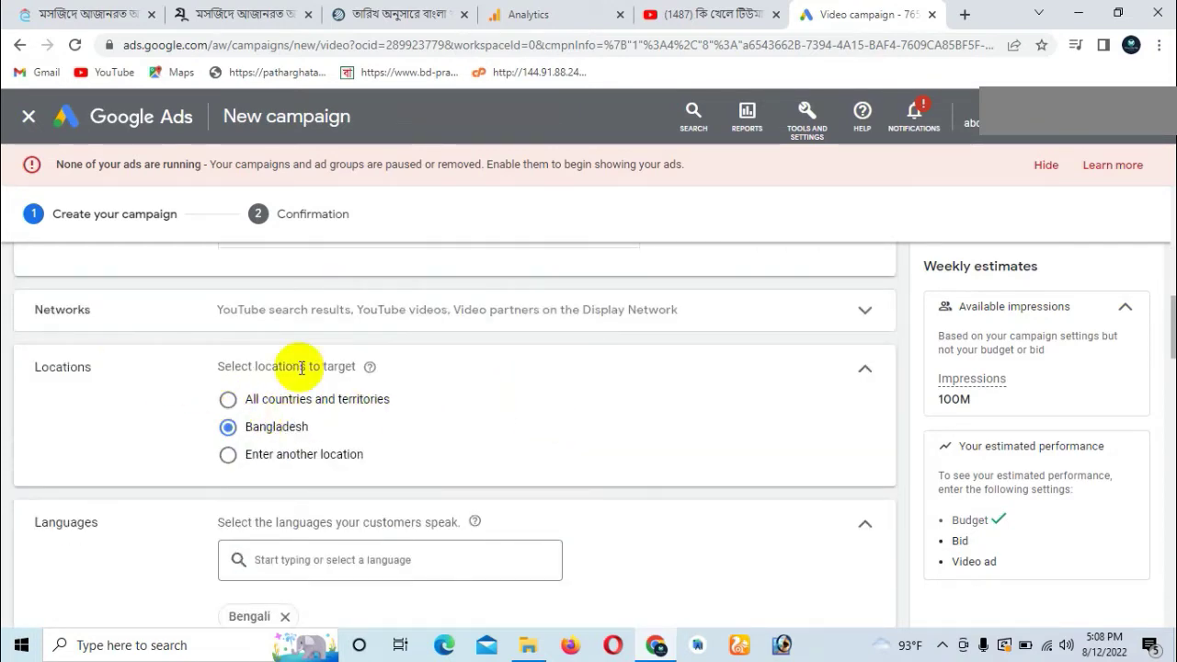
{"action": "scroll", "coordinate": [354, 360], "scroll_direction": "up", "scroll_amount": 3}
{"action": "scroll", "coordinate": [353, 361], "scroll_direction": "down", "scroll_amount": 2}
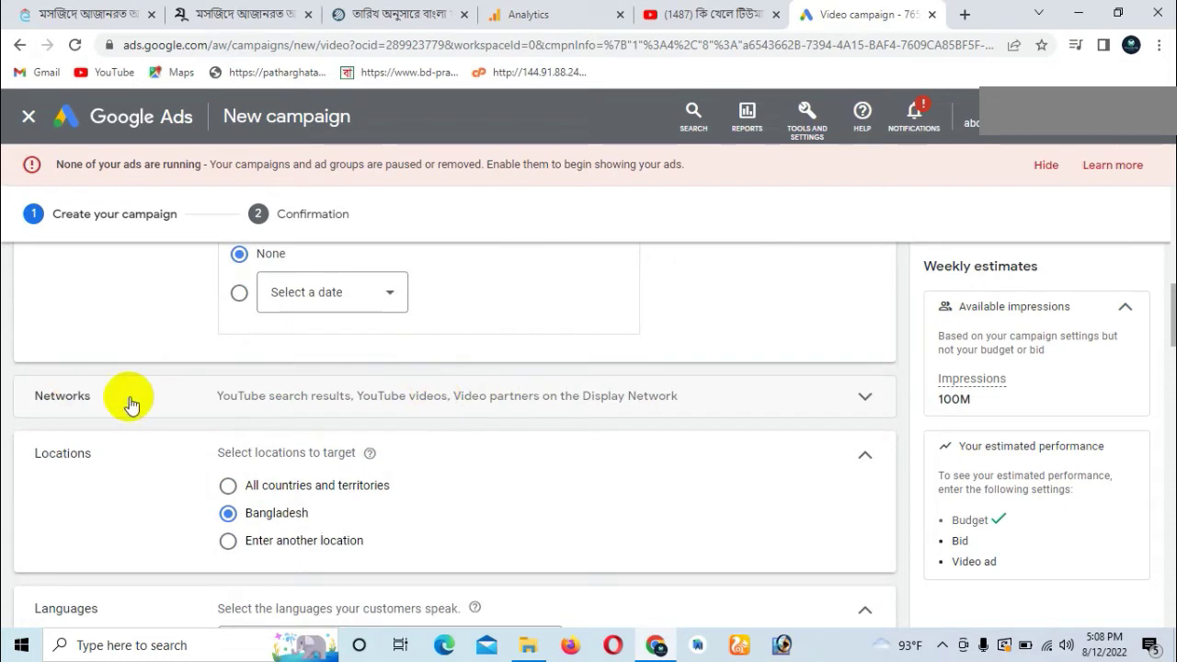
{"action": "left_click", "coordinate": [861, 396]}
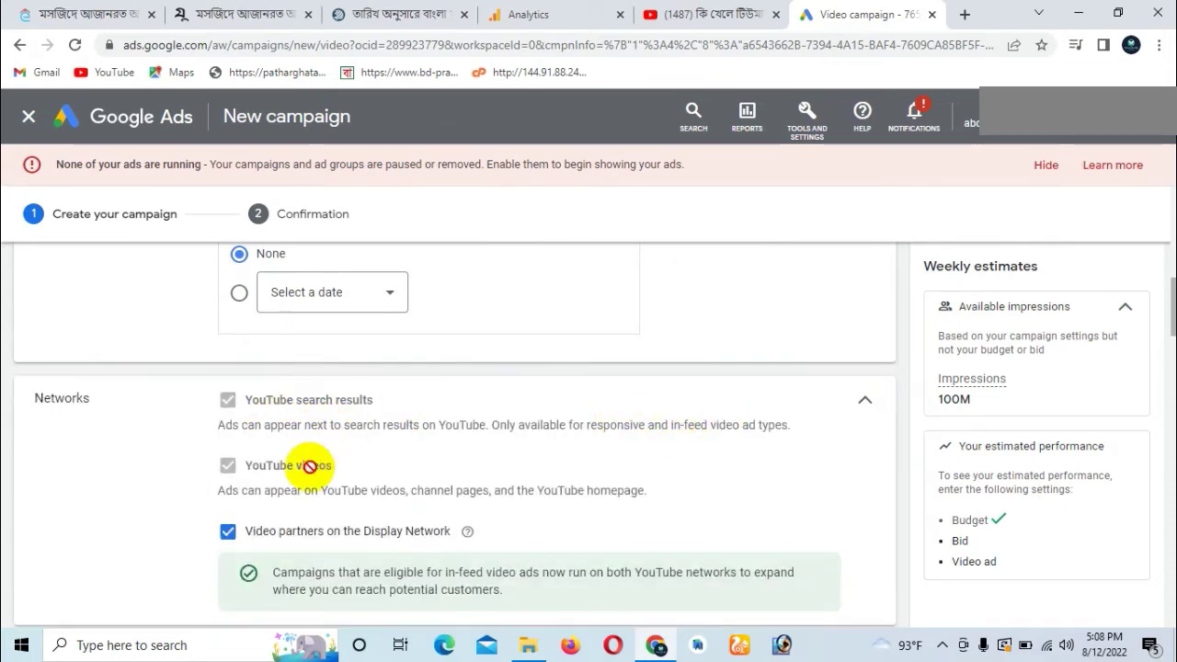
{"action": "scroll", "coordinate": [359, 538], "scroll_direction": "down", "scroll_amount": 1}
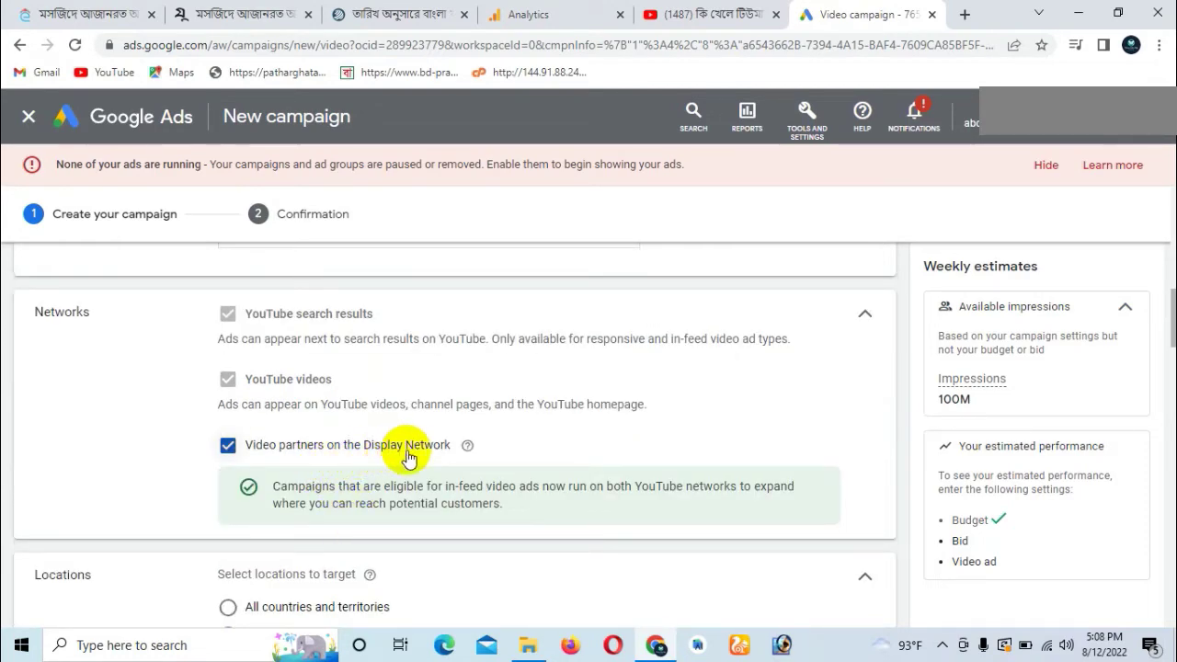
{"action": "scroll", "coordinate": [432, 457], "scroll_direction": "down", "scroll_amount": 1}
{"action": "scroll", "coordinate": [438, 451], "scroll_direction": "up", "scroll_amount": 1}
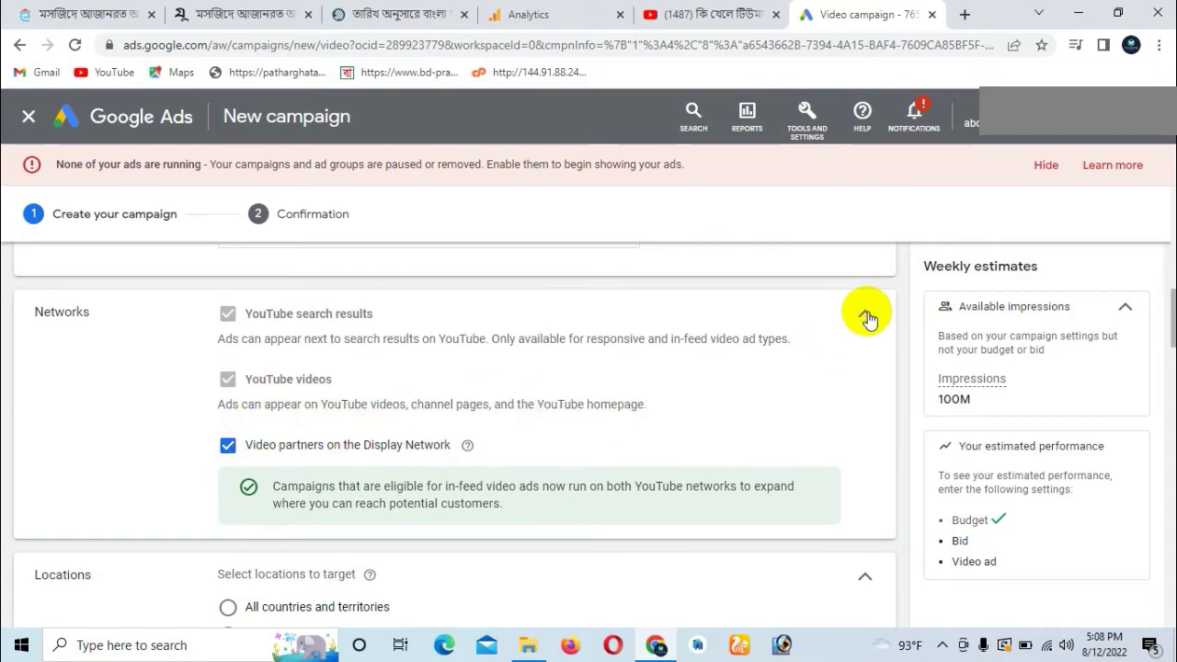
{"action": "left_click", "coordinate": [864, 314]}
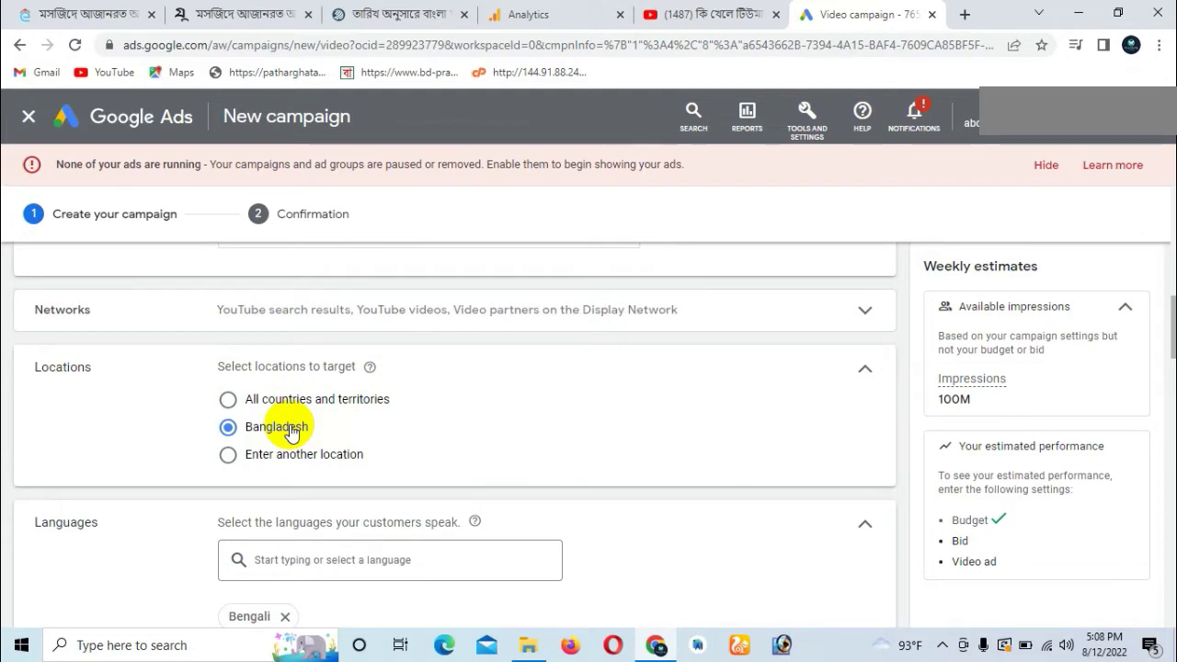
Switch location targeting from Bangladesh to another location and add India as a targeted country
{"action": "scroll", "coordinate": [292, 434], "scroll_direction": "down", "scroll_amount": 1}
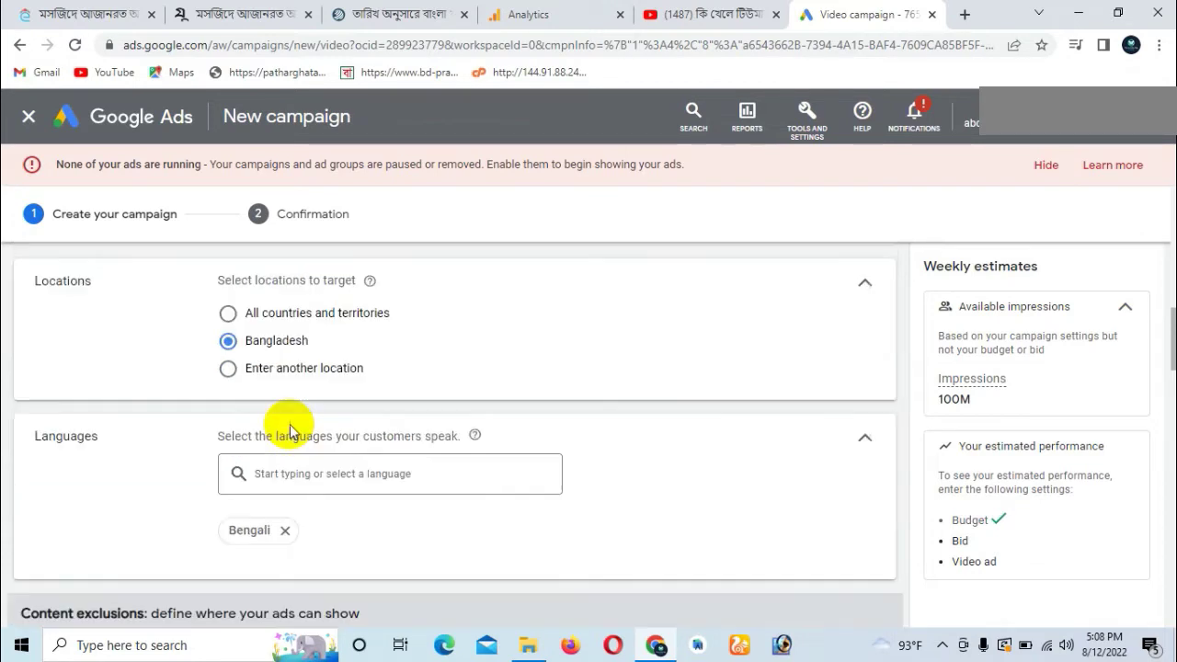
{"action": "left_click", "coordinate": [282, 375]}
{"action": "left_click", "coordinate": [340, 416]}
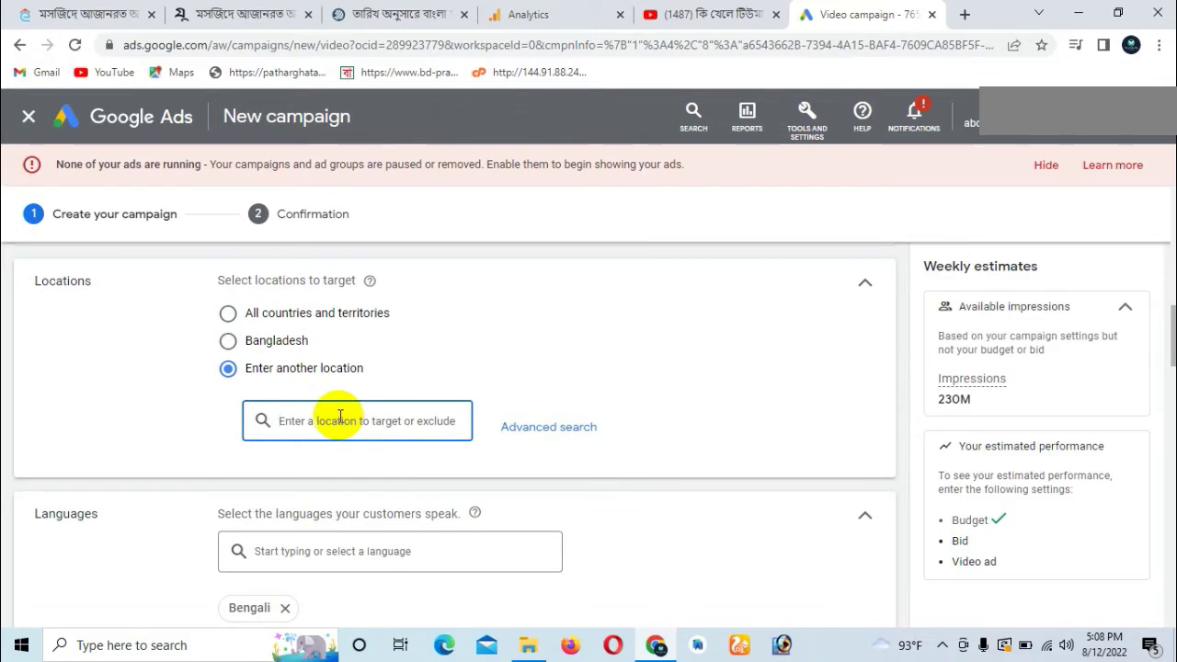
{"action": "type", "text": "i"}
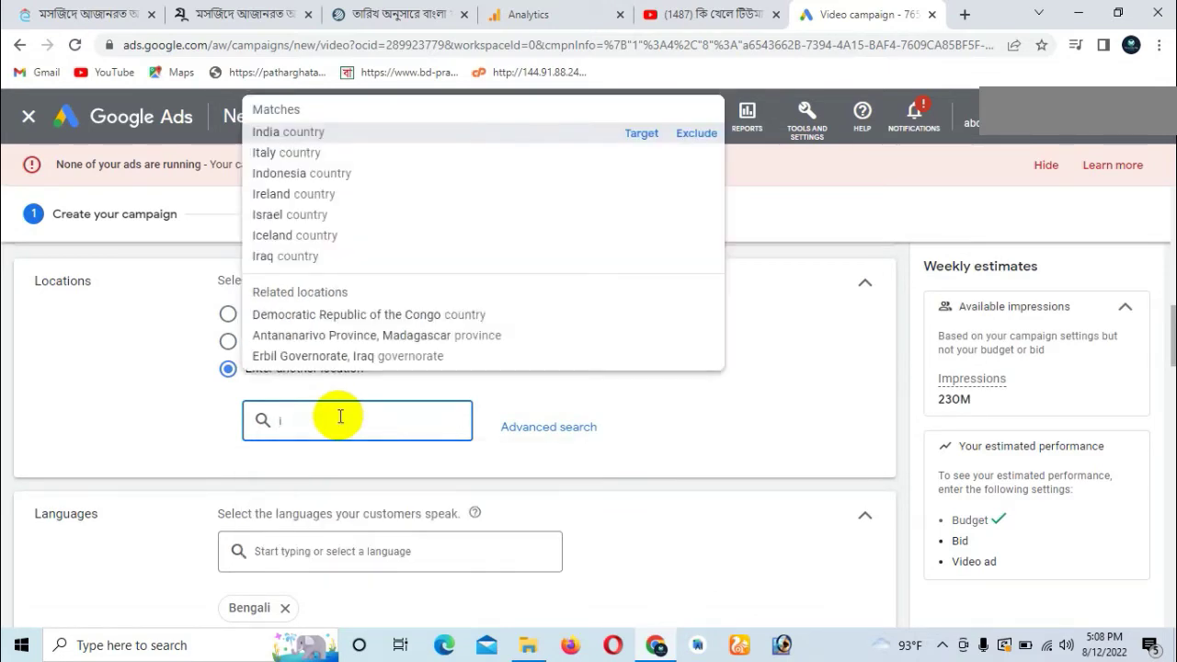
{"action": "type", "text": "ndia"}
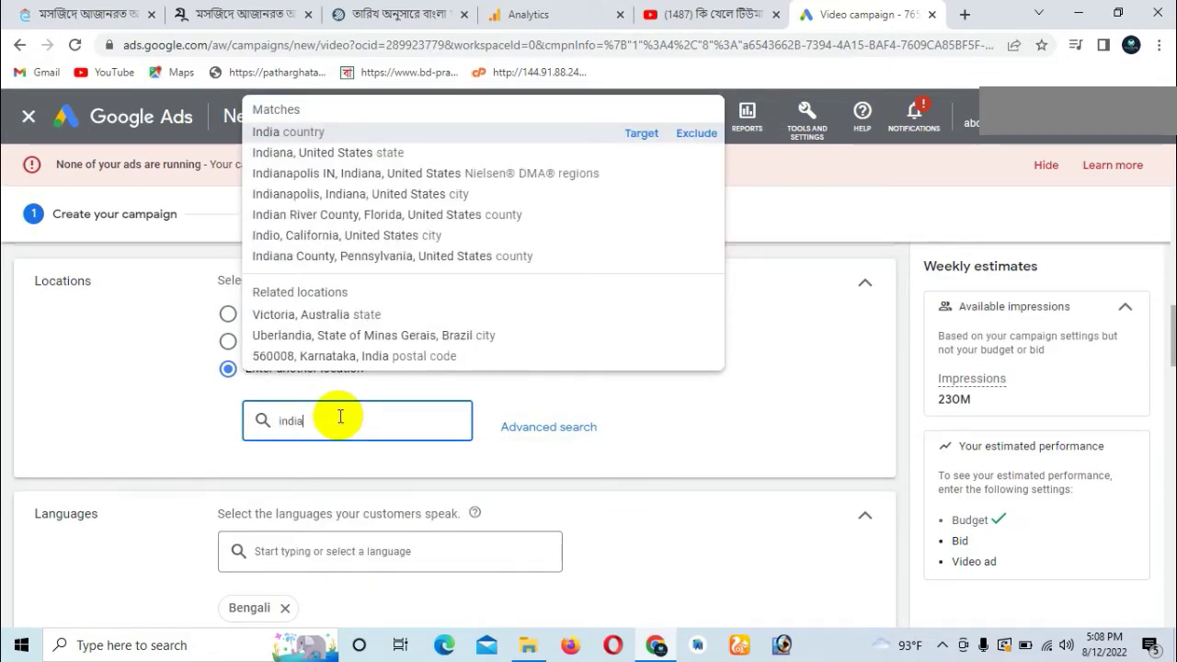
{"action": "left_click", "coordinate": [641, 135]}
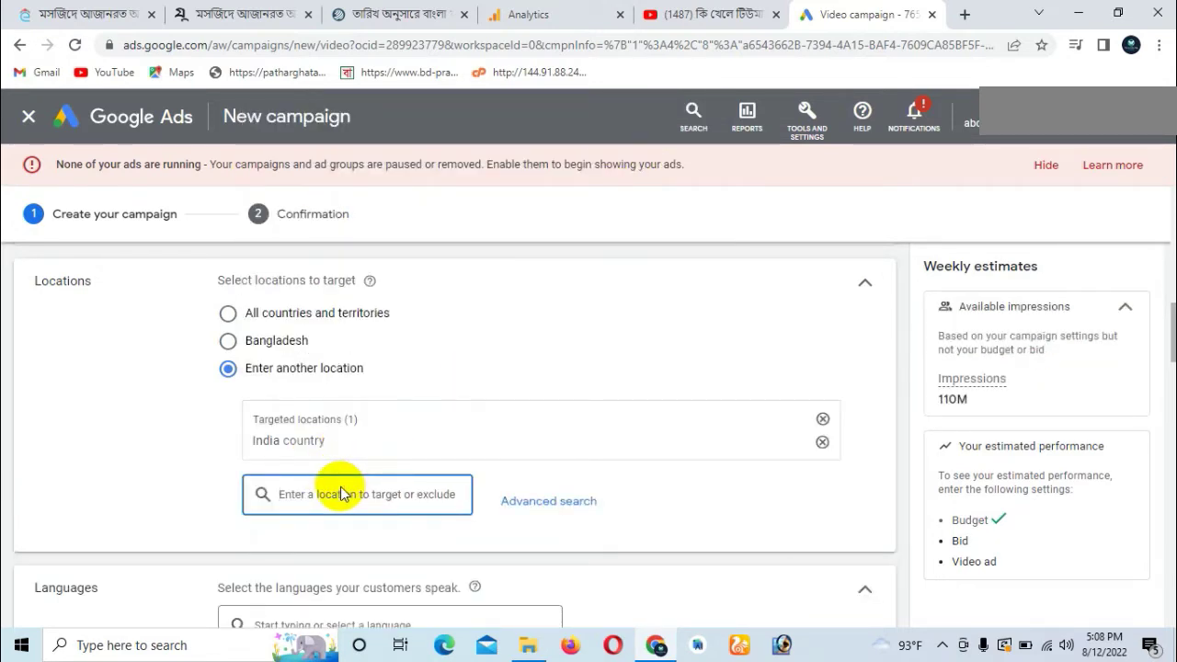
Add the city of Kolkata, West Bengal, India and the country Bangladesh to the targeted locations
{"action": "type", "text": "kolk"}
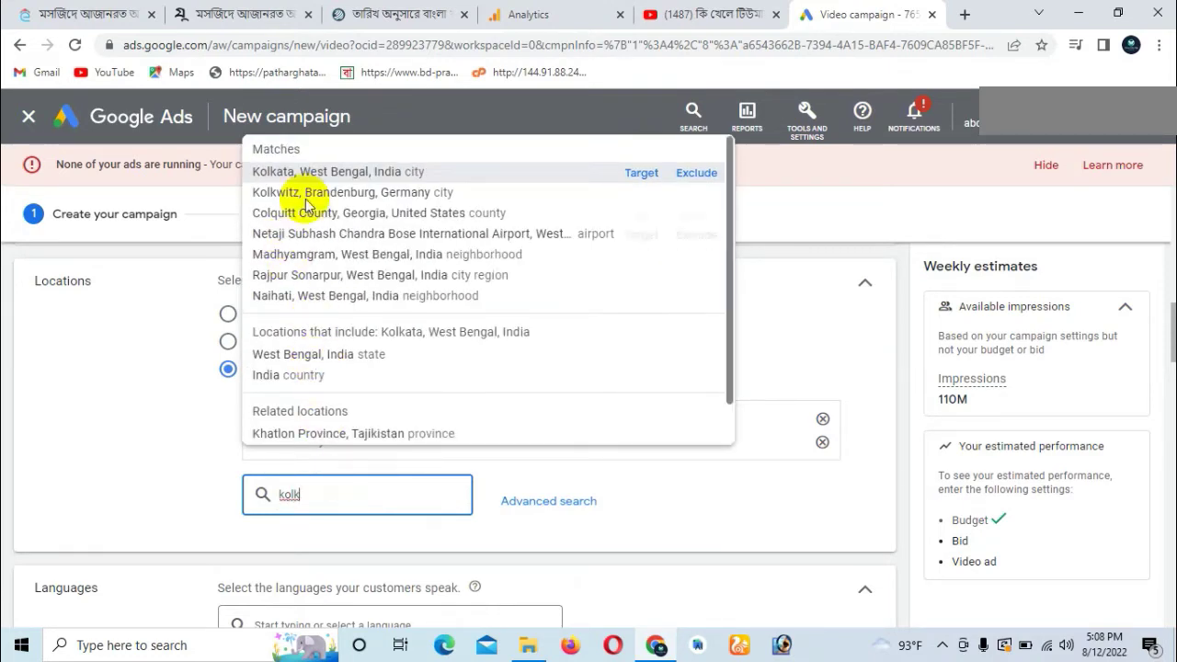
{"action": "left_click", "coordinate": [643, 174]}
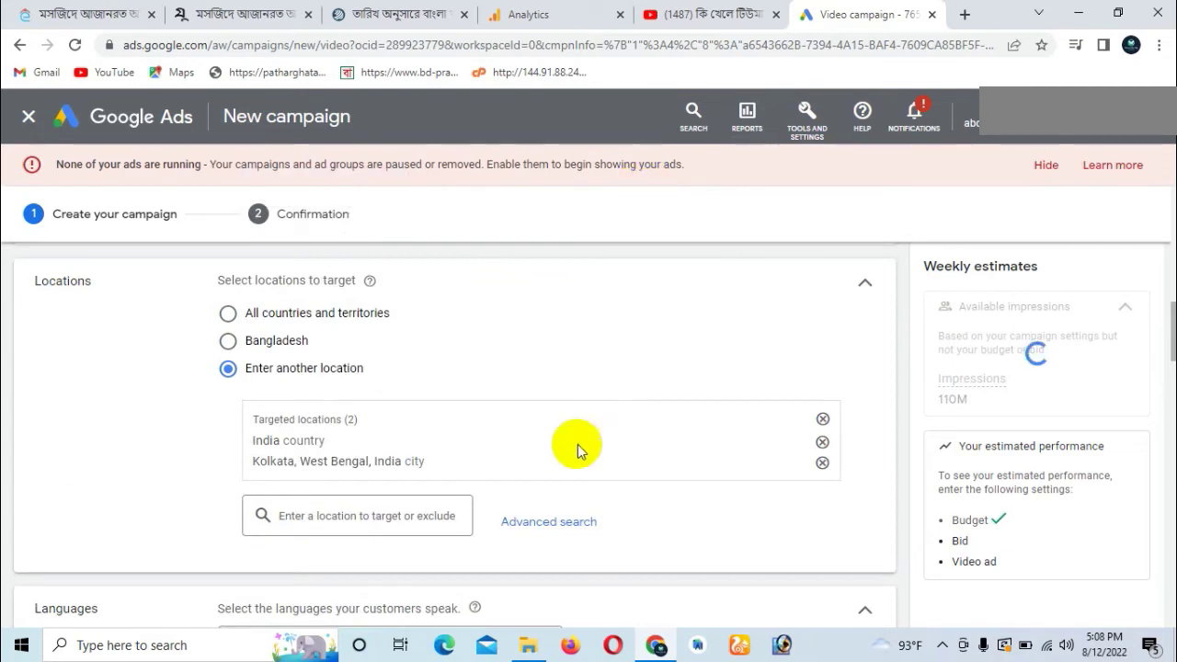
{"action": "left_click", "coordinate": [342, 512]}
{"action": "left_click", "coordinate": [320, 516]}
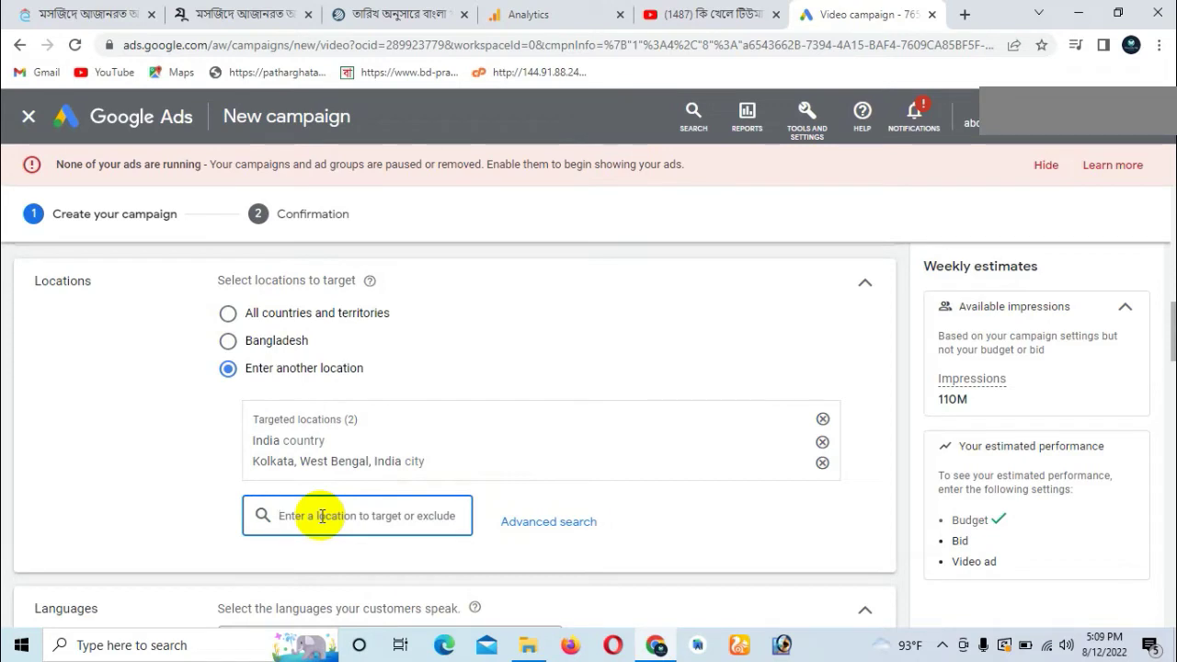
{"action": "type", "text": "b"}
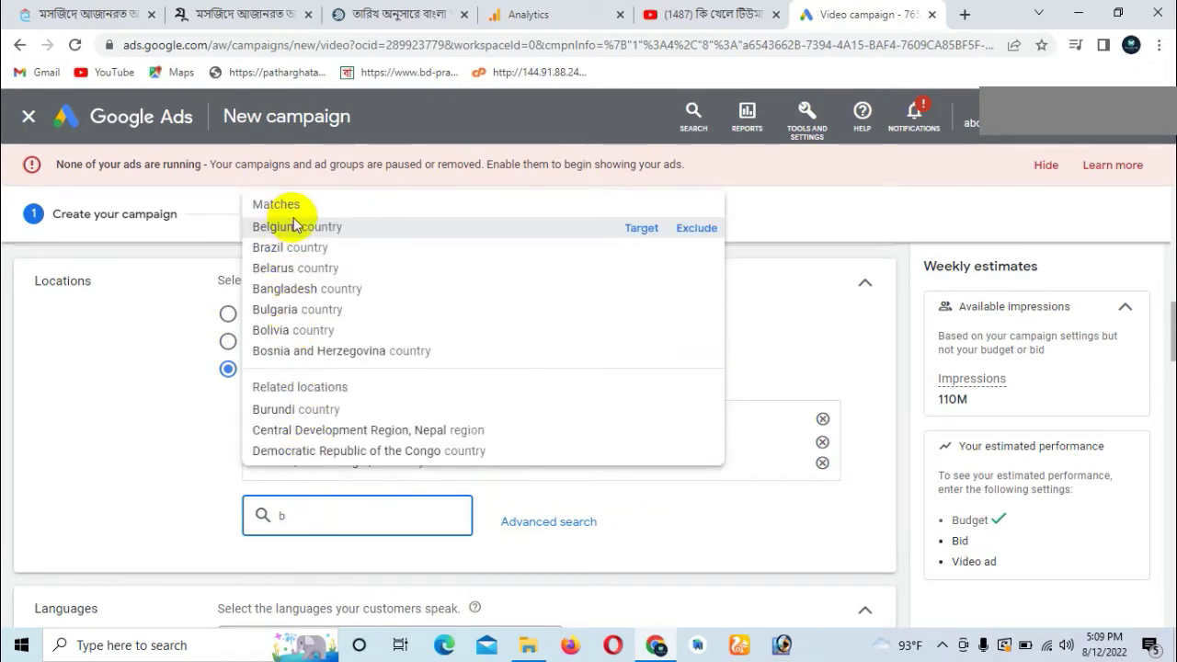
{"action": "left_click", "coordinate": [313, 289]}
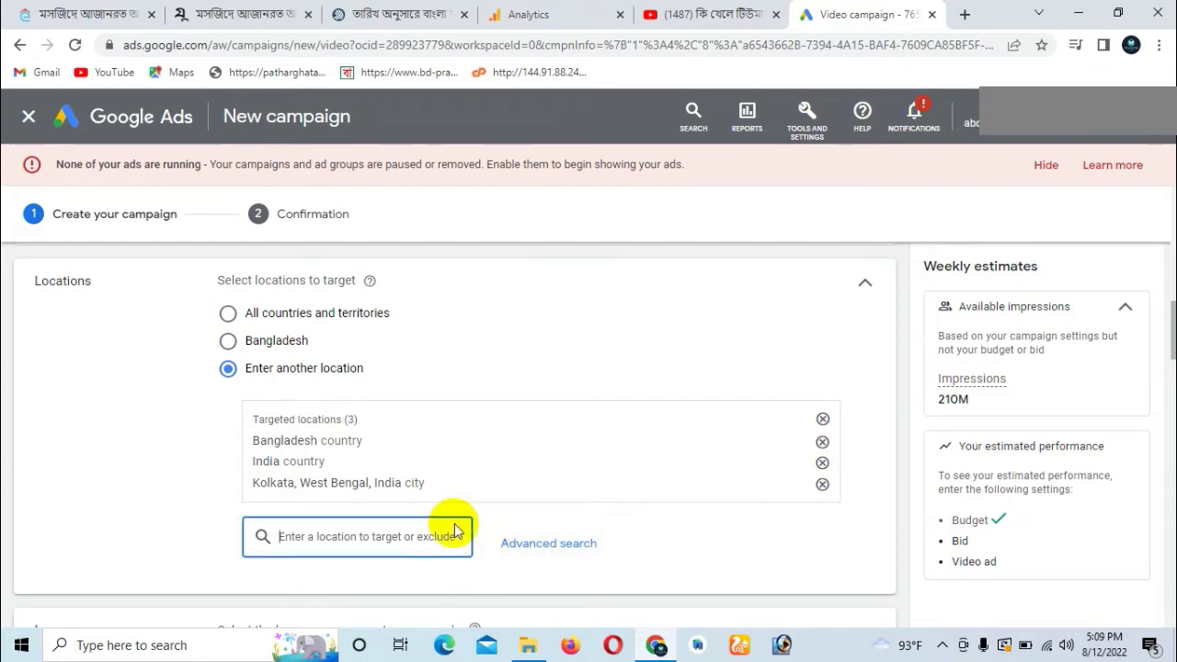
Search the locations for "ban" and target the Bangladesh country match
{"action": "left_click", "coordinate": [343, 533]}
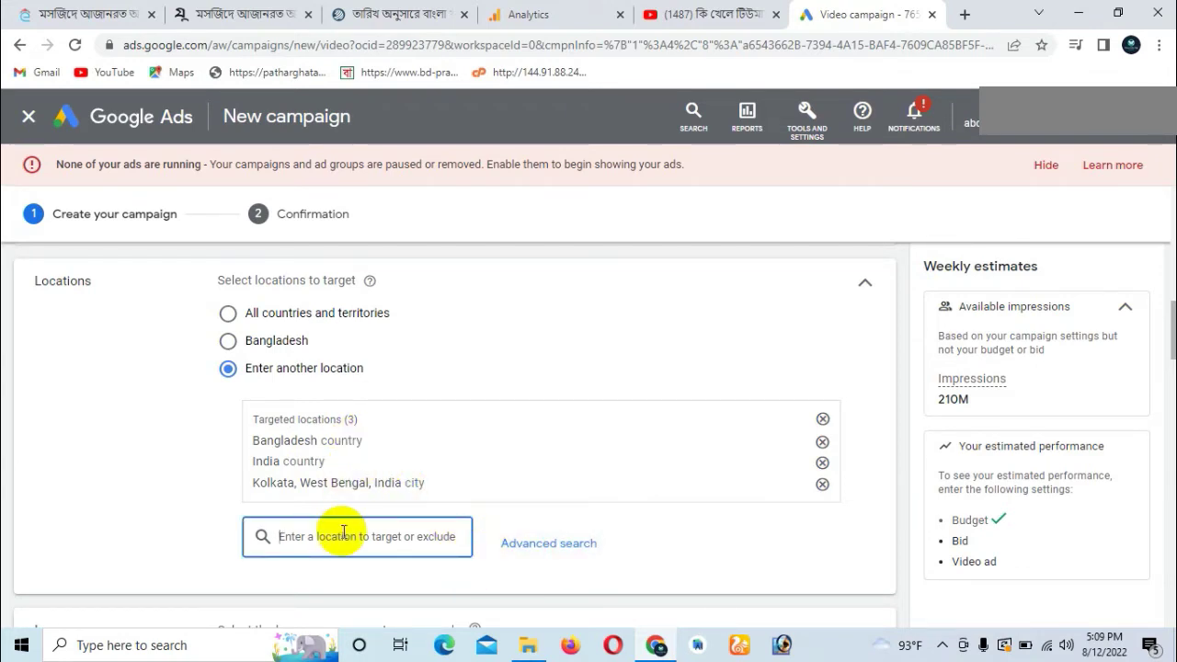
{"action": "type", "text": "ban"}
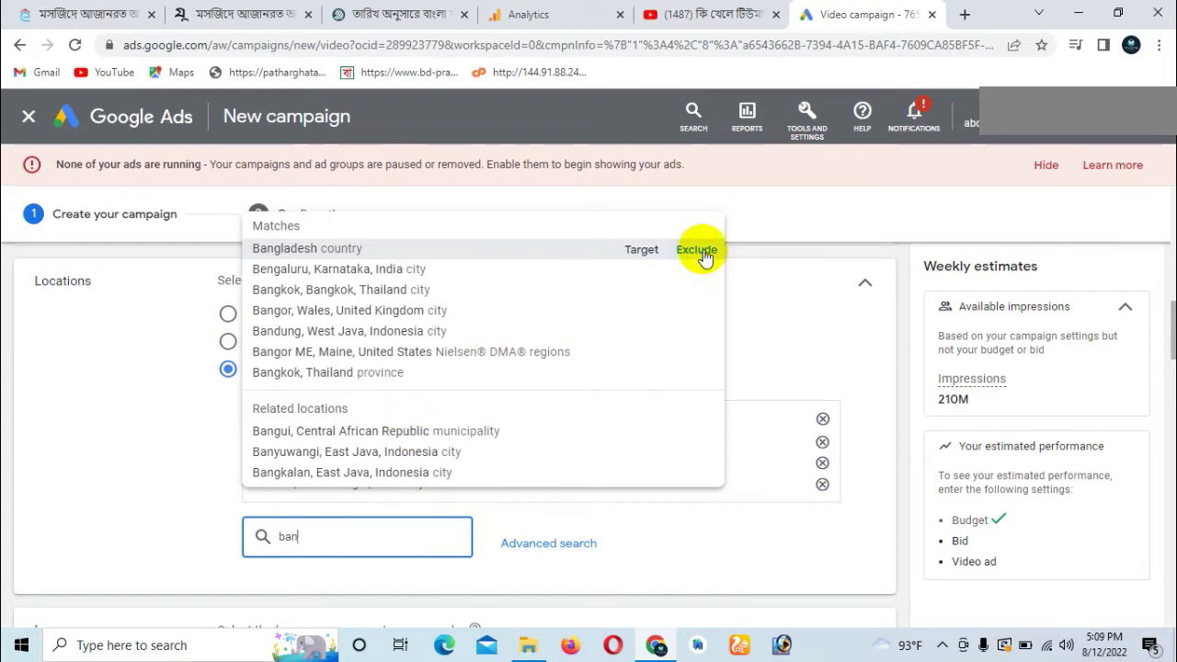
{"action": "left_click", "coordinate": [643, 250]}
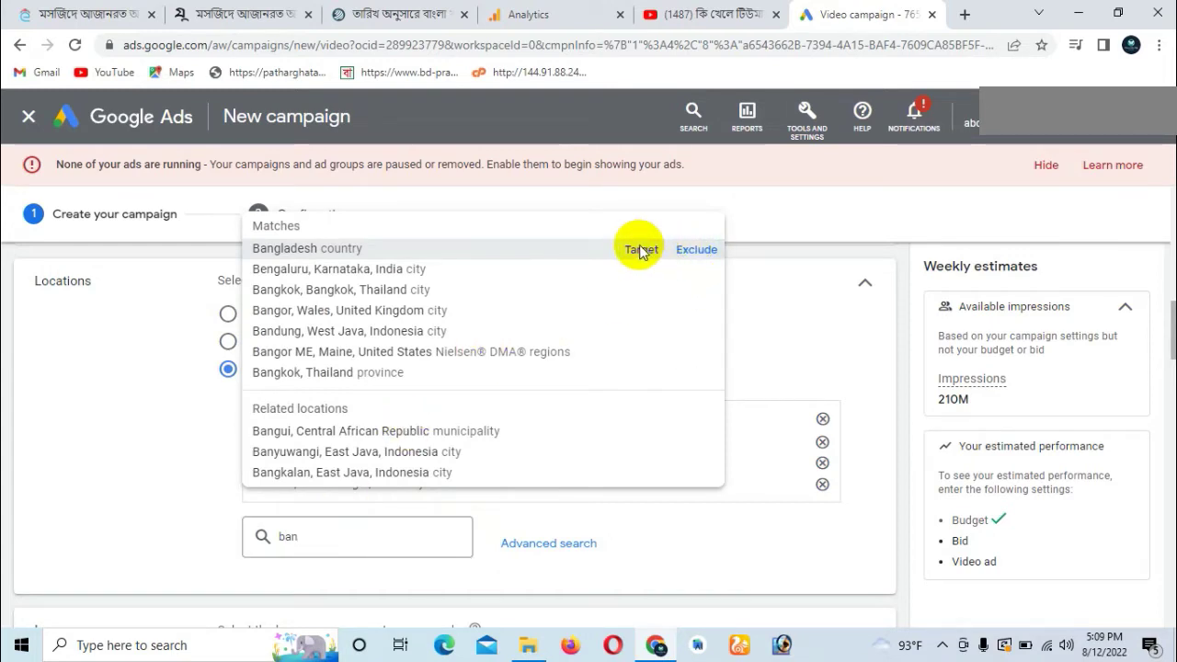
Exclude the Bangladesh country match from the campaign's locations and check the Languages setting
{"action": "left_click", "coordinate": [696, 249]}
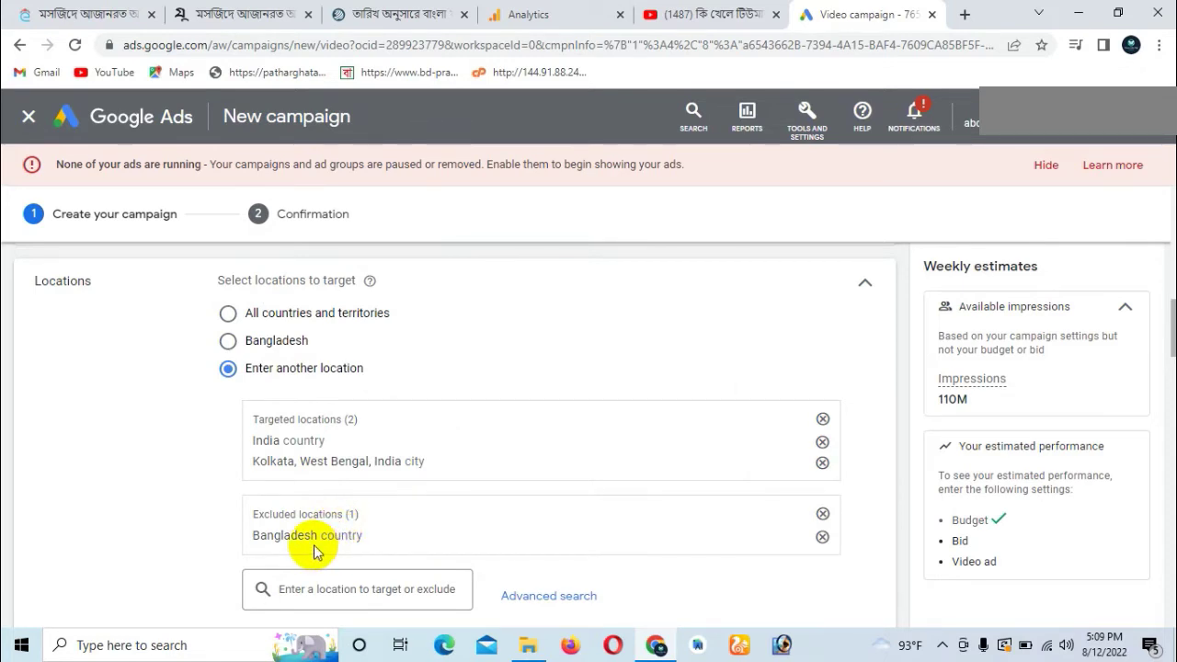
{"action": "scroll", "coordinate": [386, 546], "scroll_direction": "down", "scroll_amount": 2}
{"action": "scroll", "coordinate": [386, 524], "scroll_direction": "down", "scroll_amount": 1}
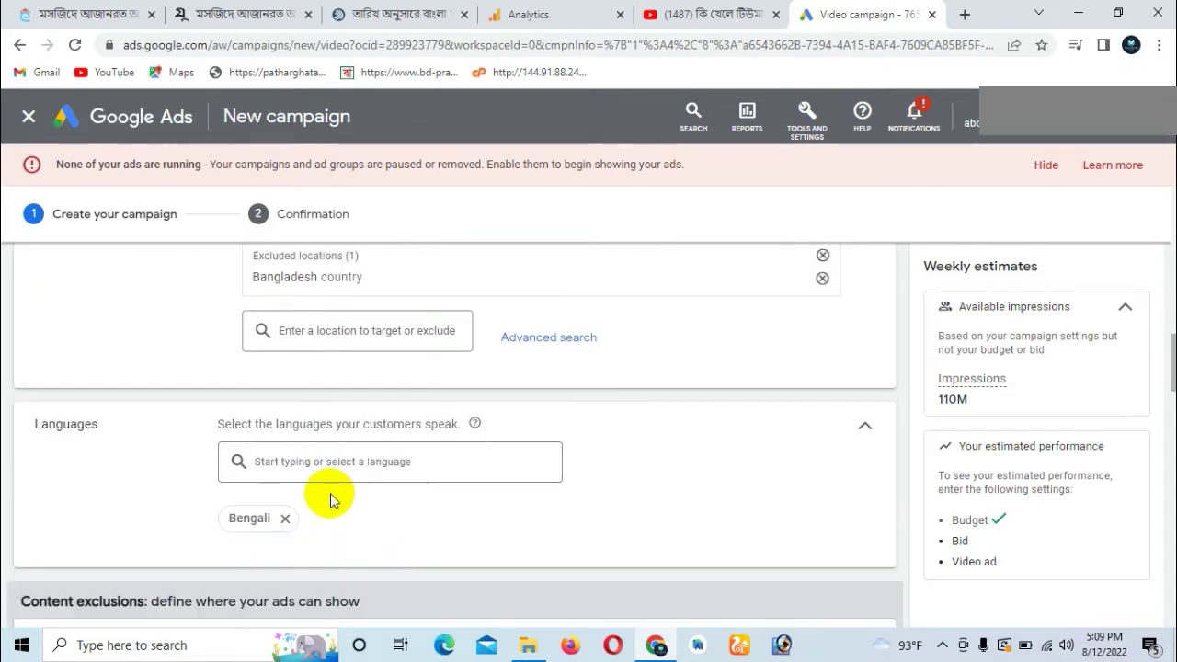
{"action": "left_click", "coordinate": [304, 461]}
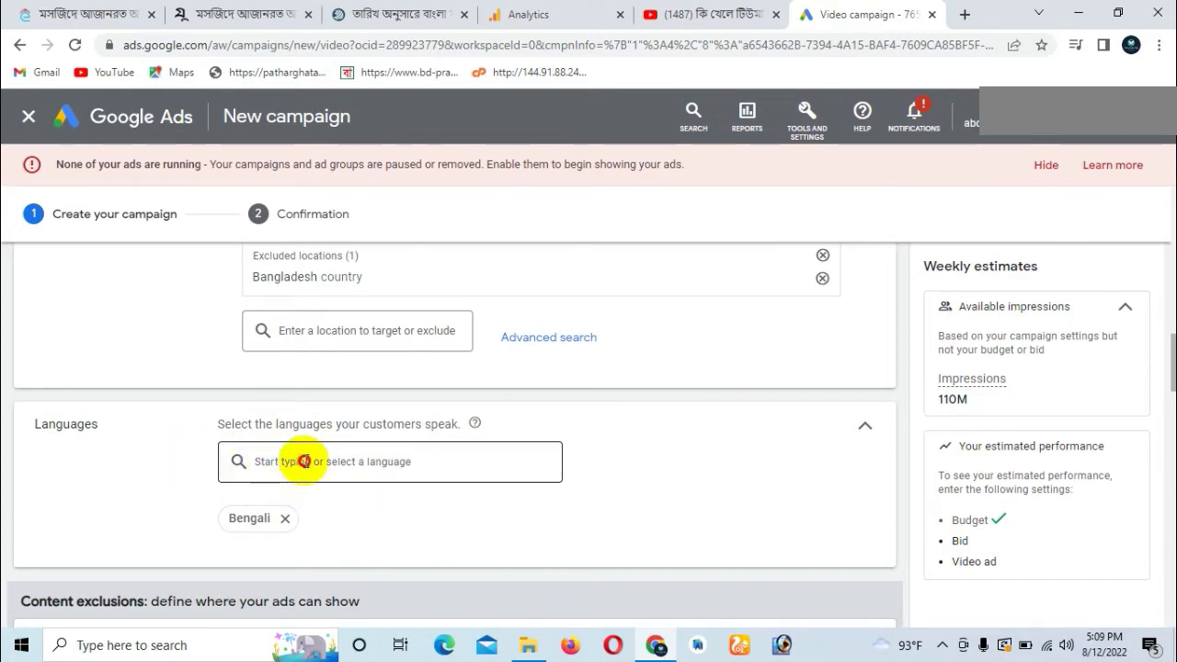
{"action": "left_click", "coordinate": [403, 523]}
{"action": "scroll", "coordinate": [356, 485], "scroll_direction": "down", "scroll_amount": 1}
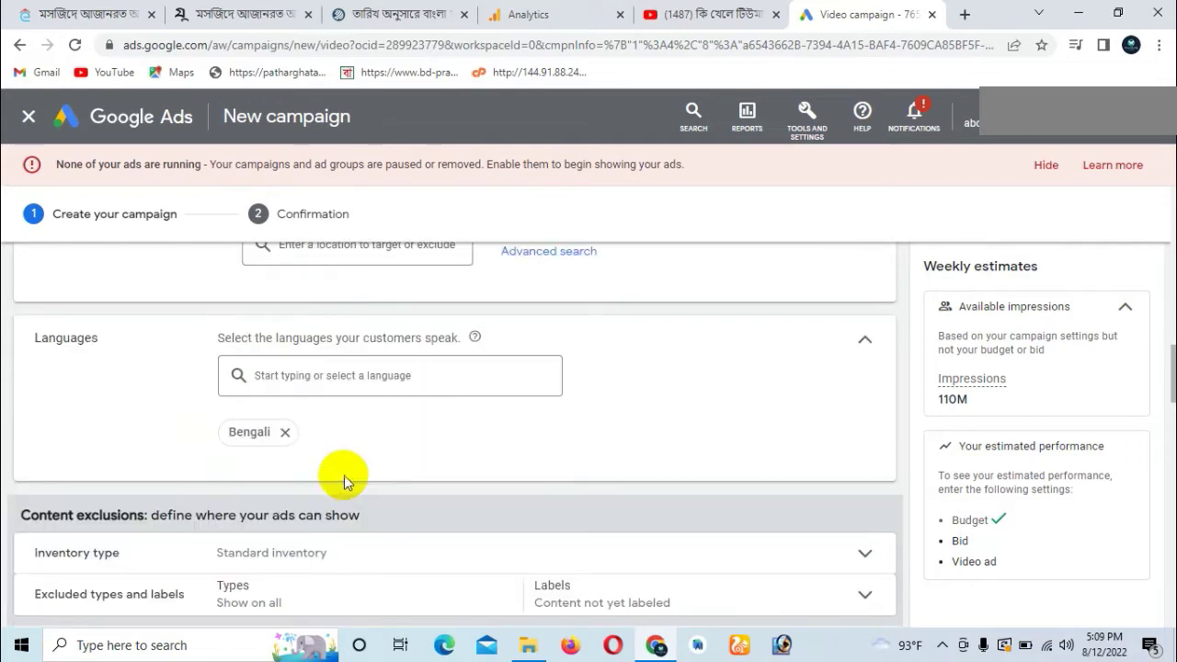
Expand the Inventory type settings and compare the expanded, standard and limited inventory options
{"action": "scroll", "coordinate": [326, 450], "scroll_direction": "down", "scroll_amount": 2}
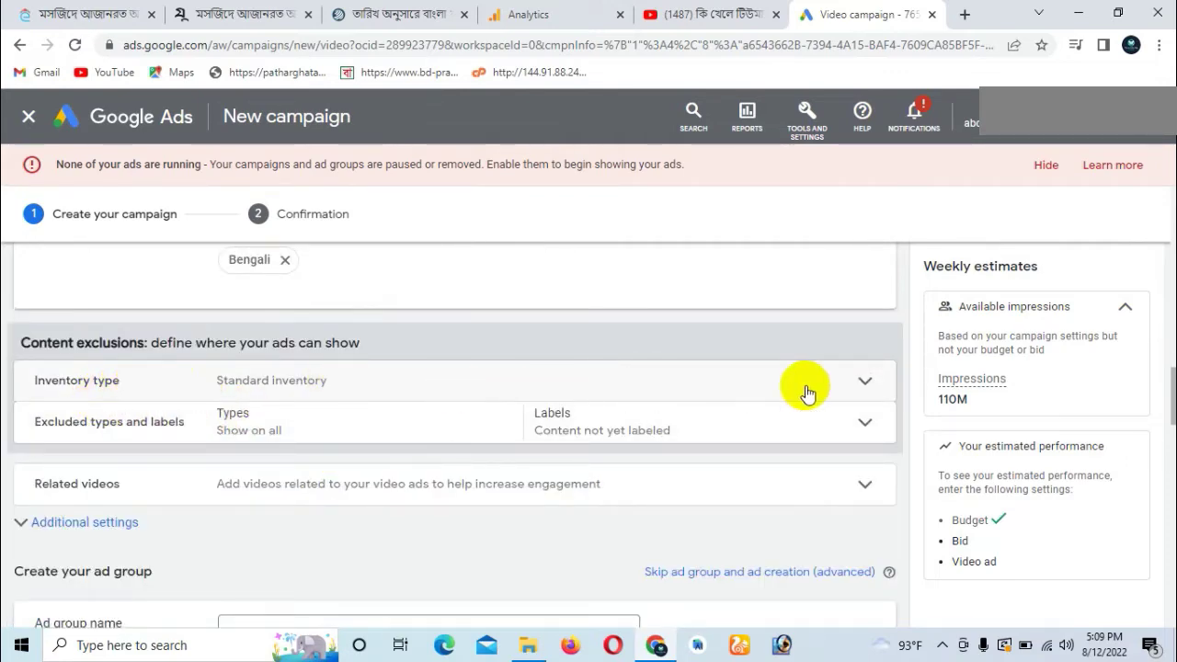
{"action": "left_click", "coordinate": [864, 382]}
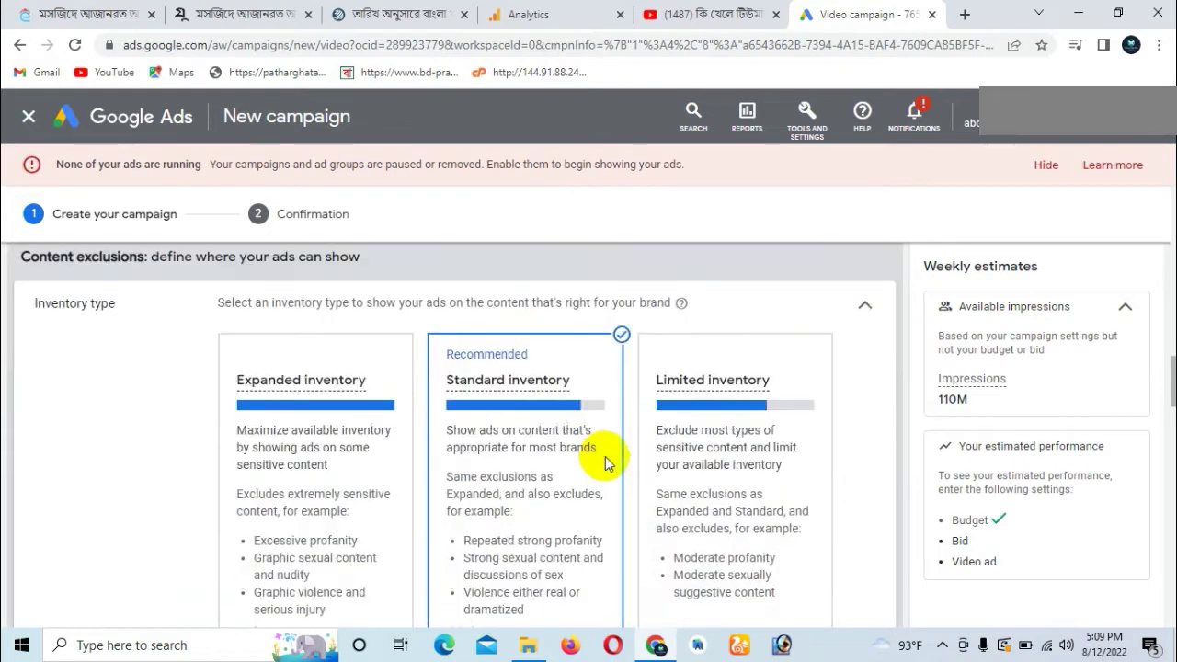
{"action": "scroll", "coordinate": [598, 459], "scroll_direction": "down", "scroll_amount": 1}
{"action": "scroll", "coordinate": [588, 464], "scroll_direction": "down", "scroll_amount": 1}
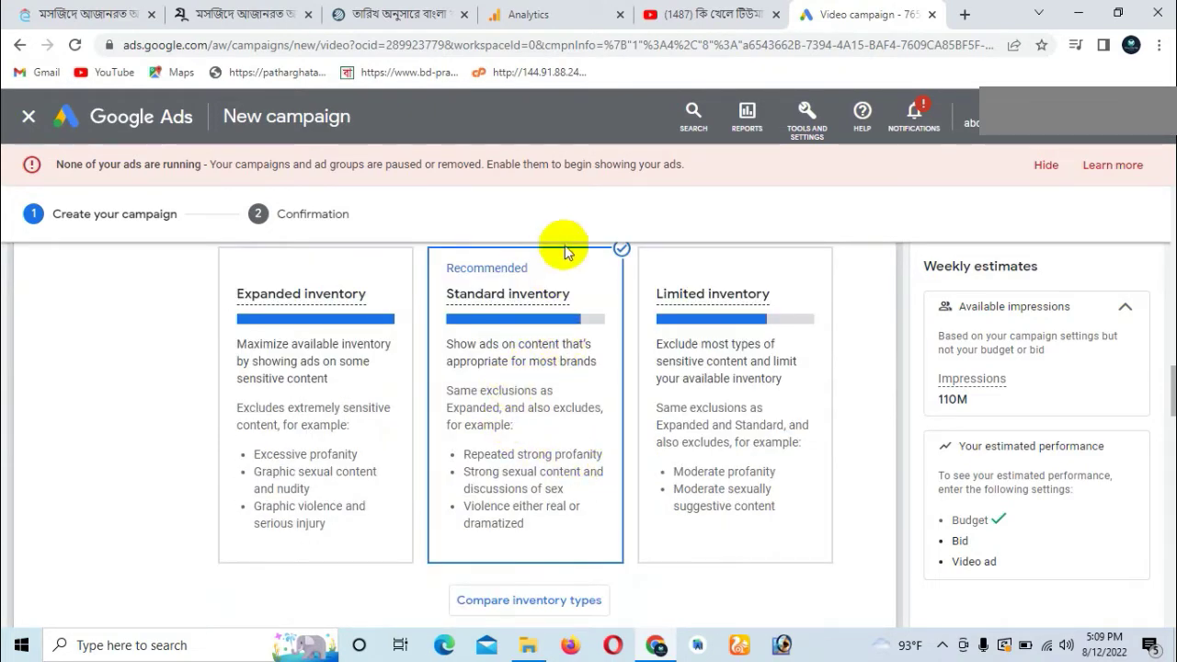
{"action": "scroll", "coordinate": [512, 436], "scroll_direction": "down", "scroll_amount": 3}
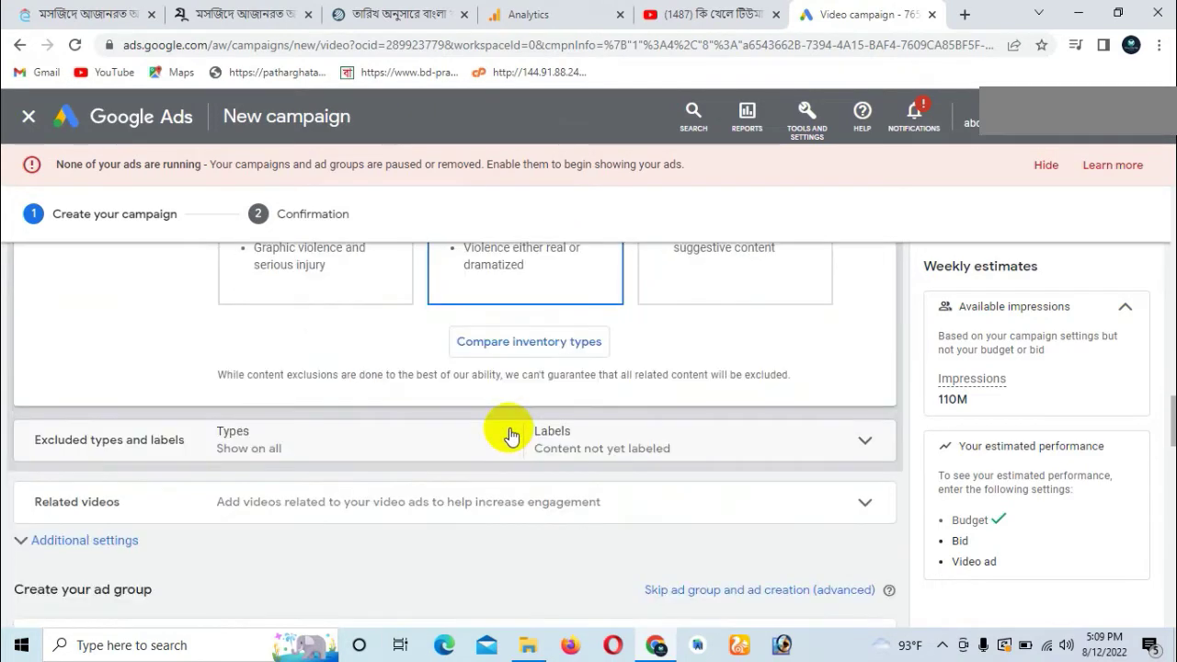
Expand the Excluded types and labels settings and review the content types and digital content labels that can be excluded
{"action": "left_click", "coordinate": [864, 439]}
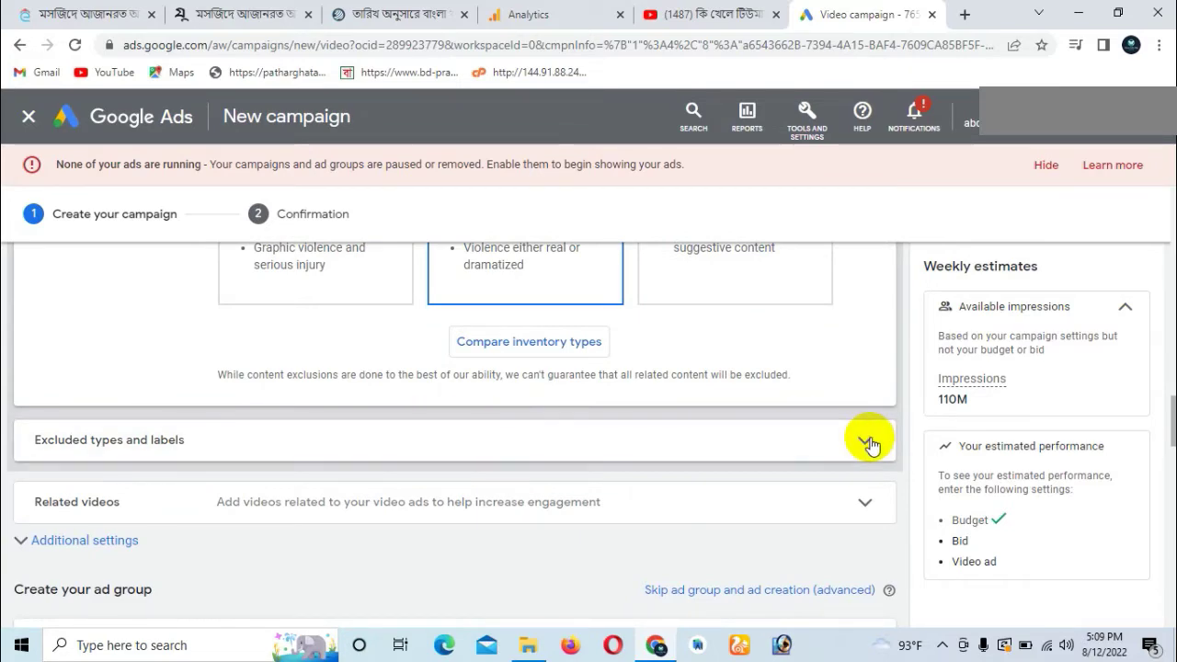
{"action": "scroll", "coordinate": [827, 449], "scroll_direction": "down", "scroll_amount": 1}
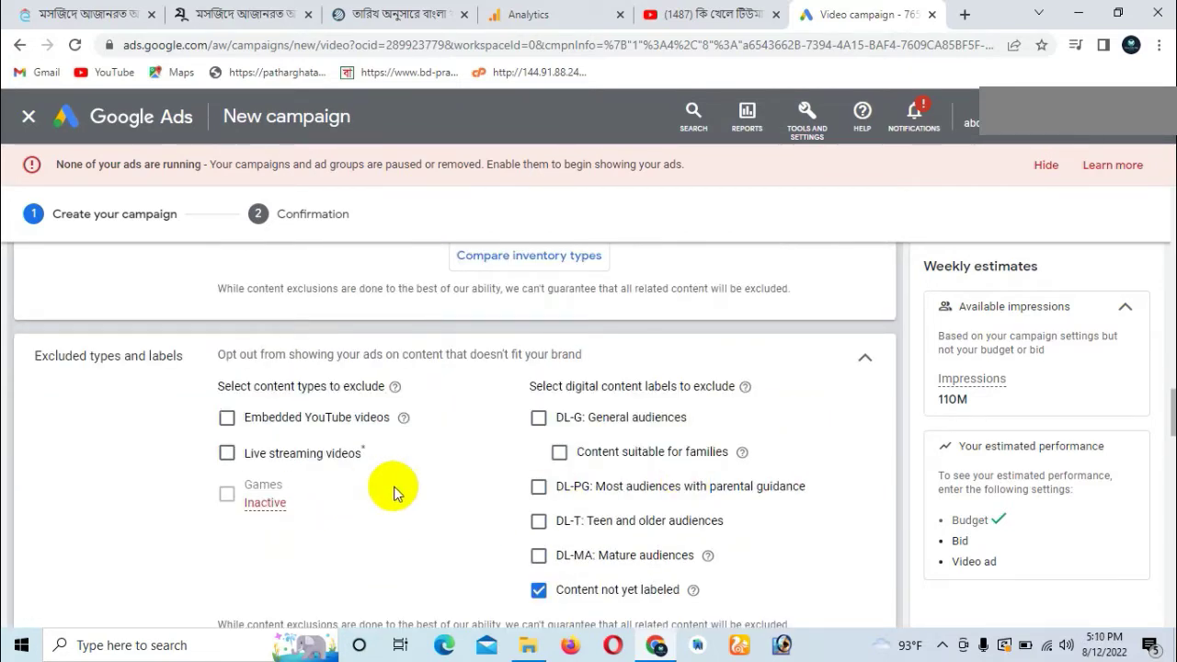
{"action": "scroll", "coordinate": [397, 488], "scroll_direction": "down", "scroll_amount": 2}
{"action": "scroll", "coordinate": [402, 483], "scroll_direction": "up", "scroll_amount": 1}
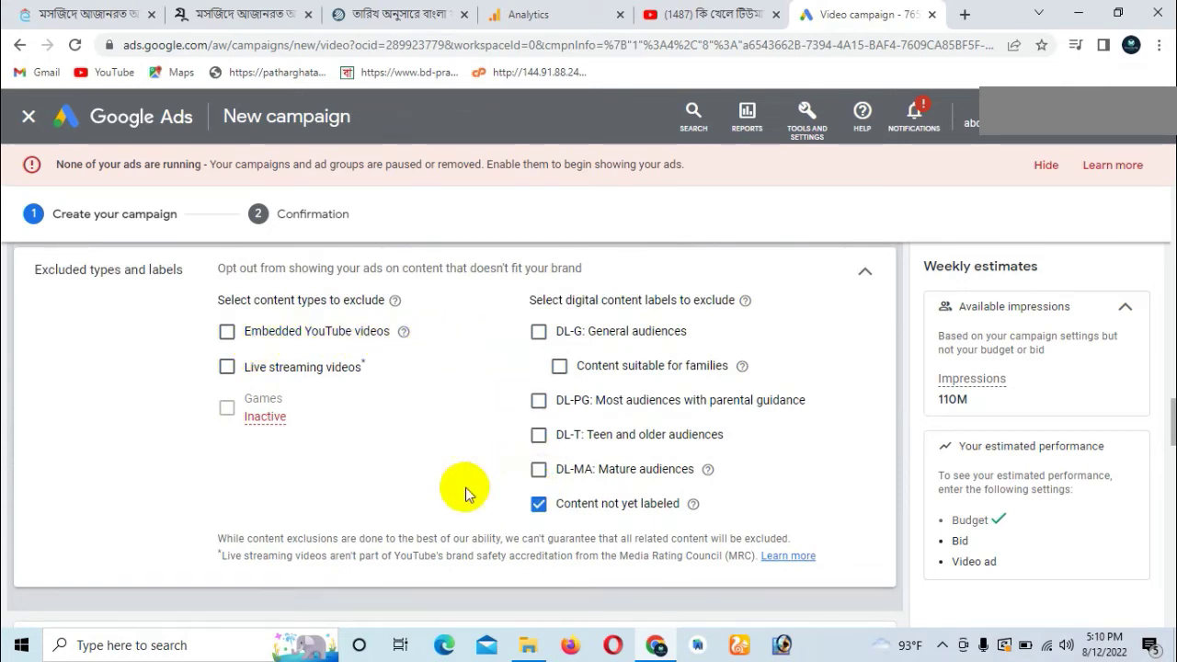
{"action": "scroll", "coordinate": [459, 491], "scroll_direction": "up", "scroll_amount": 1}
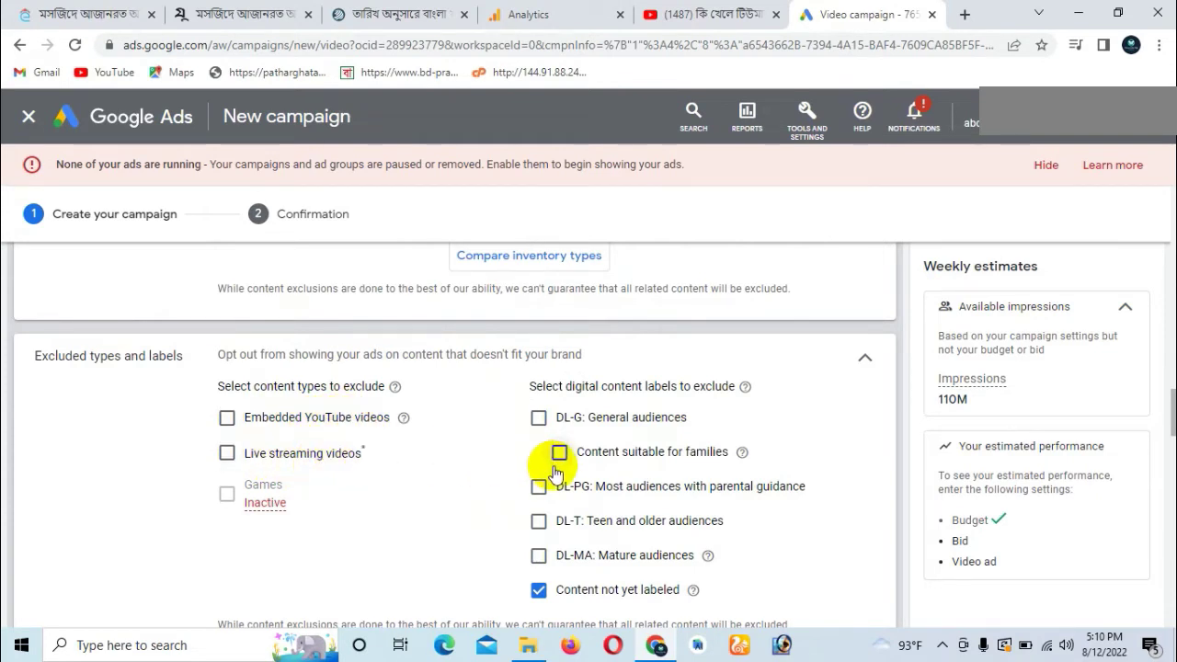
{"action": "scroll", "coordinate": [547, 467], "scroll_direction": "down", "scroll_amount": 1}
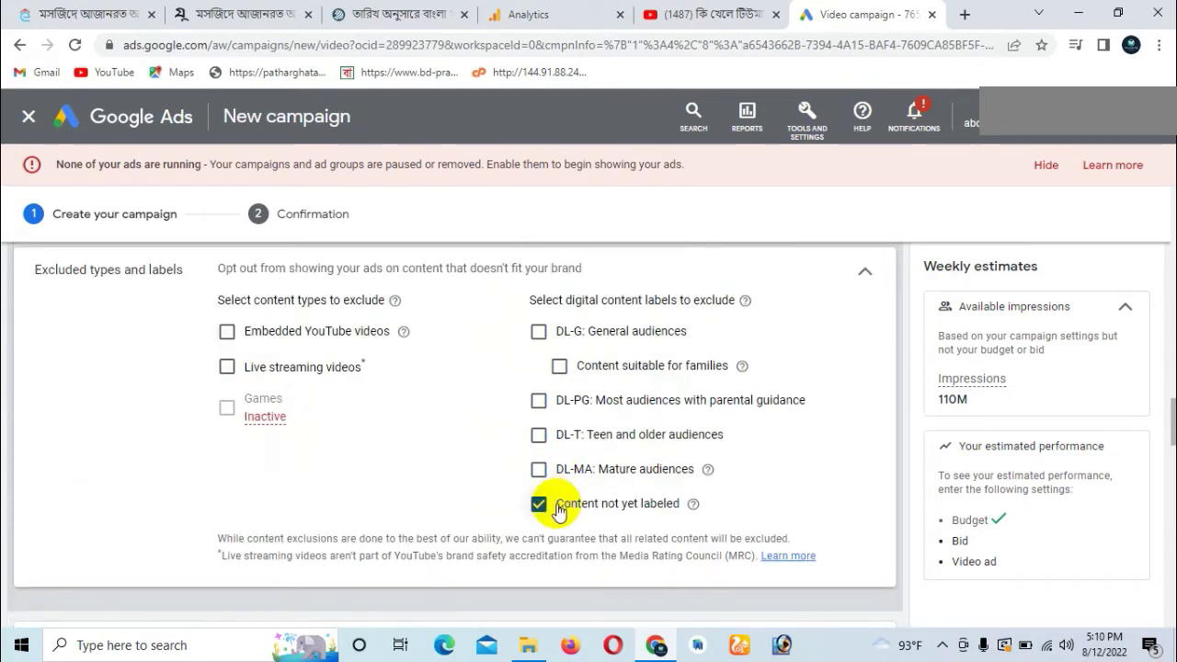
{"action": "scroll", "coordinate": [547, 504], "scroll_direction": "up", "scroll_amount": 1}
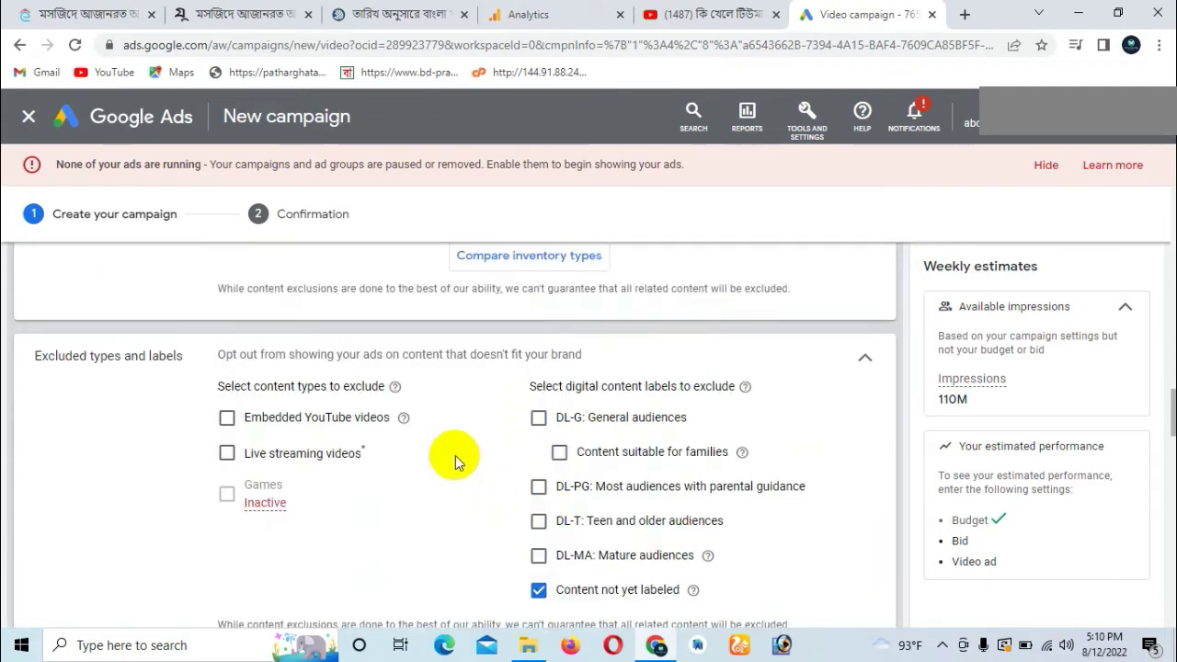
{"action": "scroll", "coordinate": [451, 451], "scroll_direction": "down", "scroll_amount": 1}
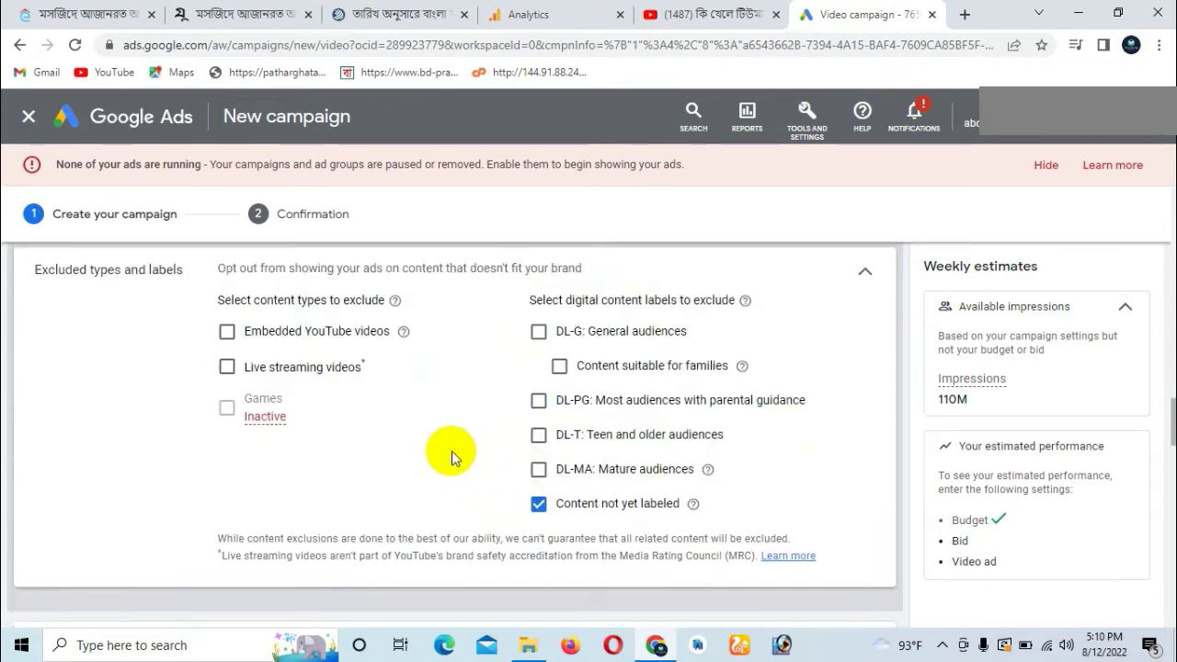
{"action": "left_click", "coordinate": [541, 506]}
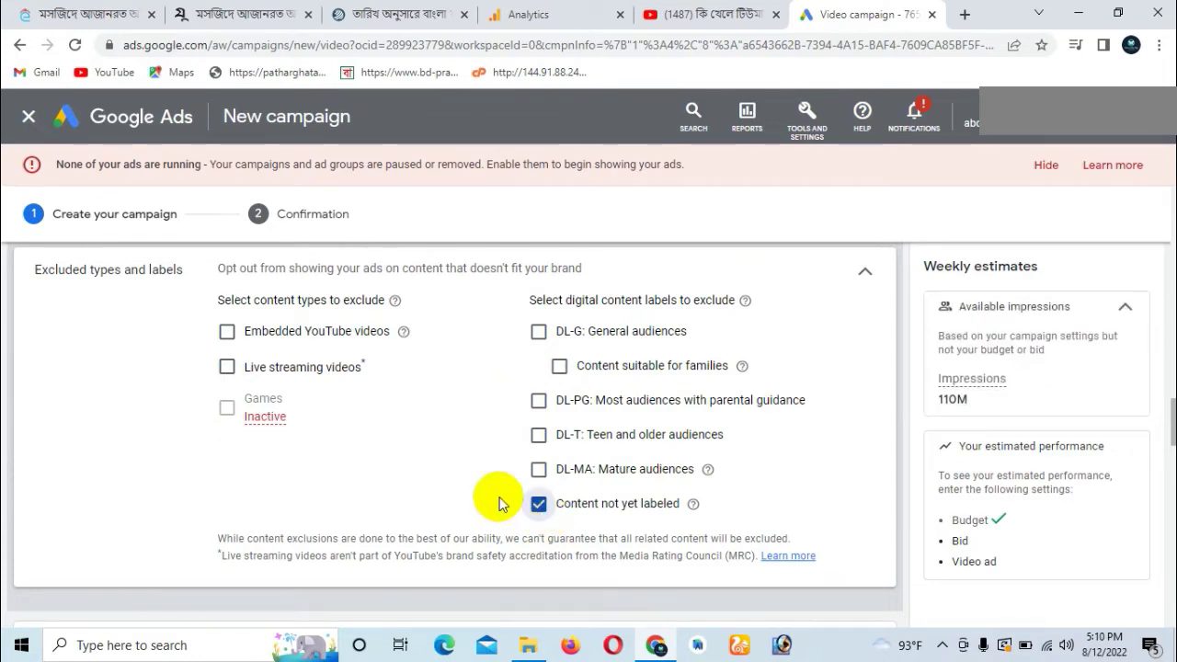
Expand Related videos, examine the dialog for adding videos related to the ad, and close it without adding any
{"action": "scroll", "coordinate": [448, 478], "scroll_direction": "down", "scroll_amount": 3}
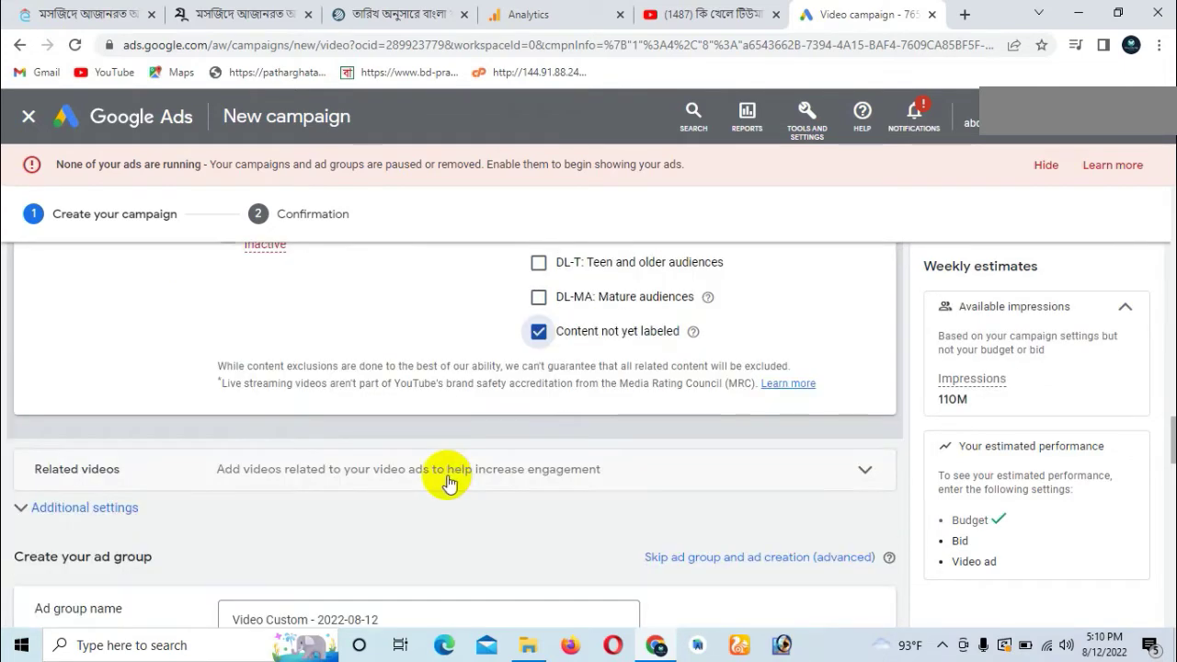
{"action": "left_click", "coordinate": [865, 386]}
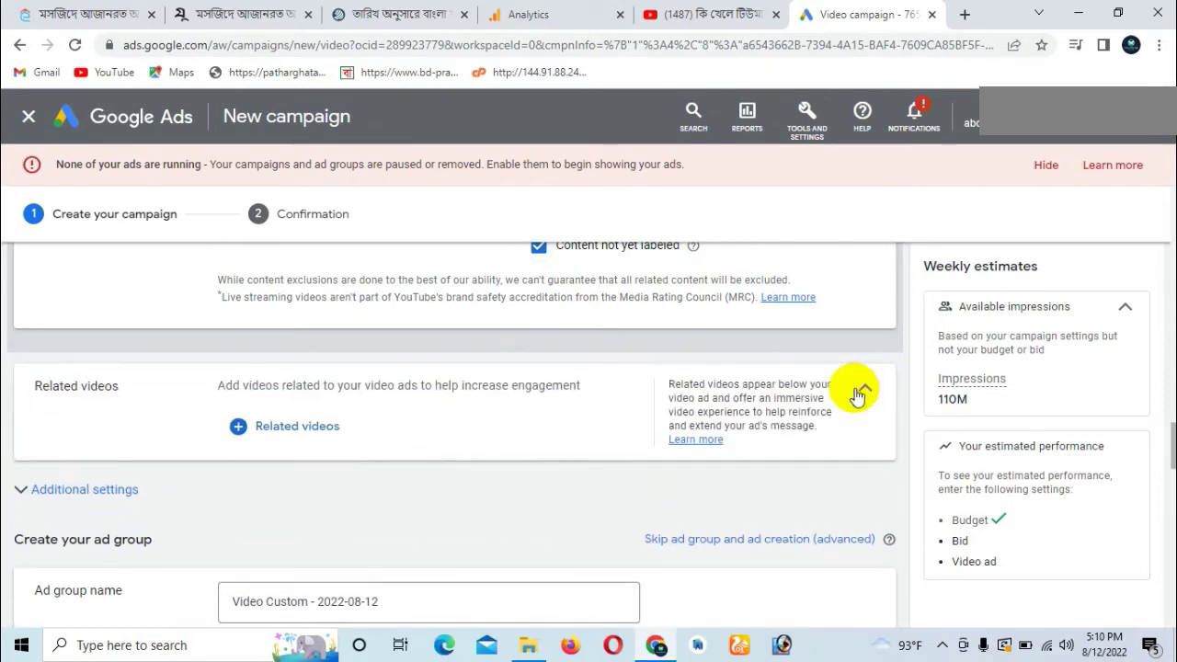
{"action": "left_click", "coordinate": [271, 432]}
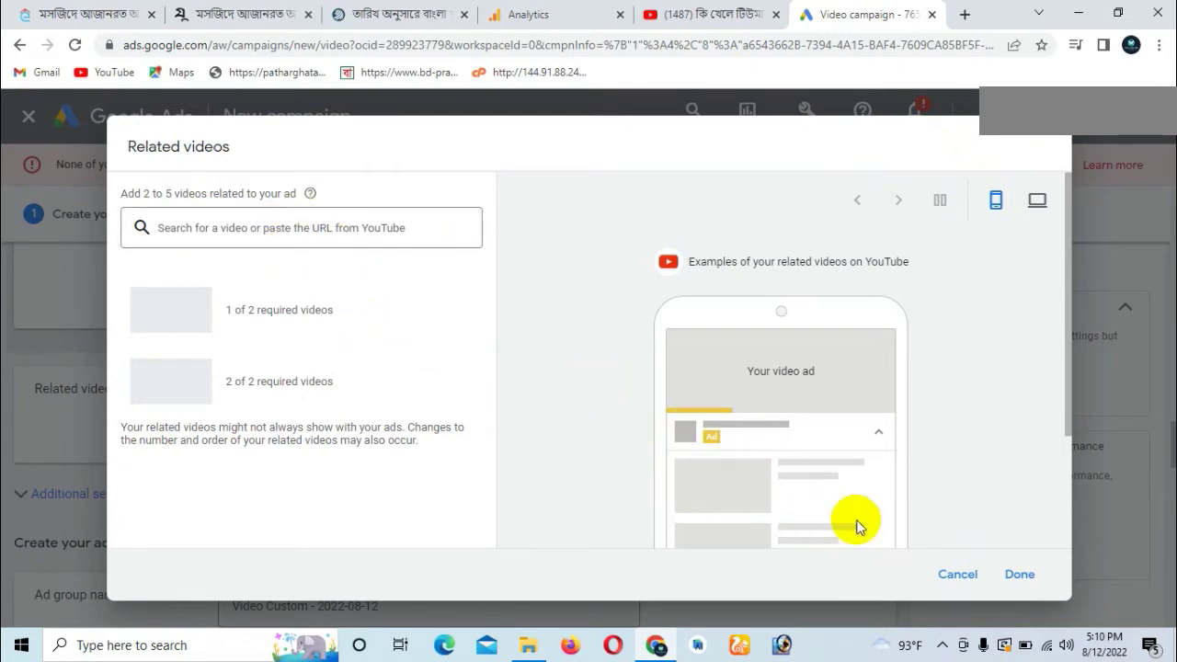
{"action": "scroll", "coordinate": [781, 450], "scroll_direction": "down", "scroll_amount": 2}
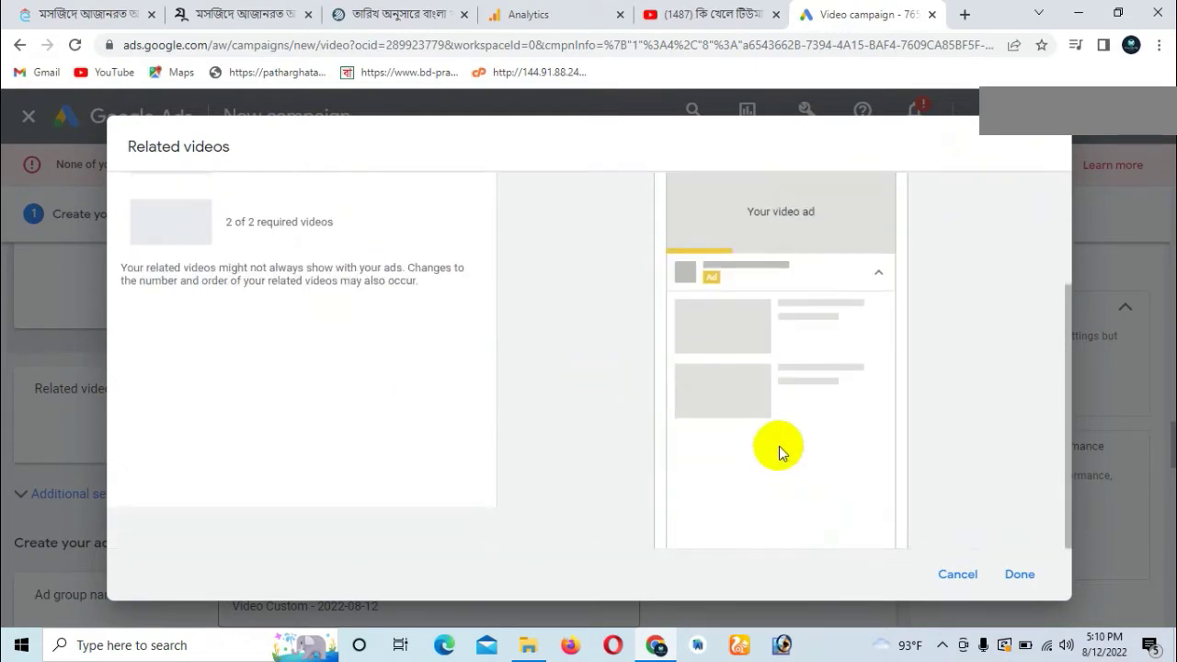
{"action": "scroll", "coordinate": [777, 440], "scroll_direction": "up", "scroll_amount": 2}
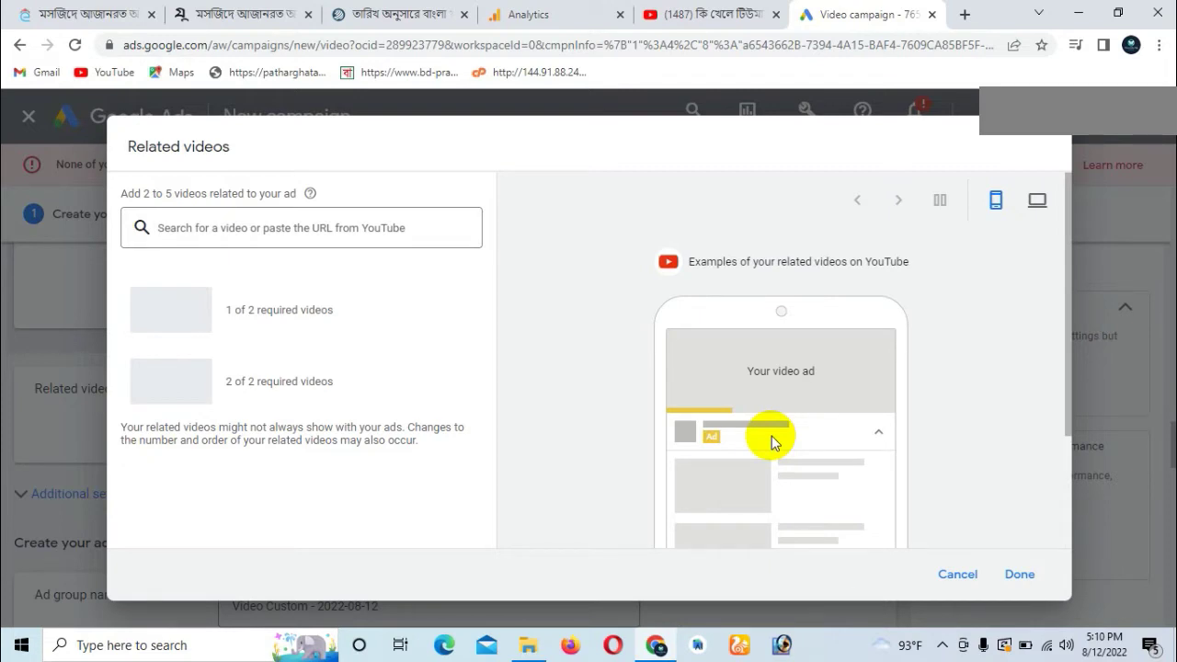
{"action": "left_click", "coordinate": [957, 577]}
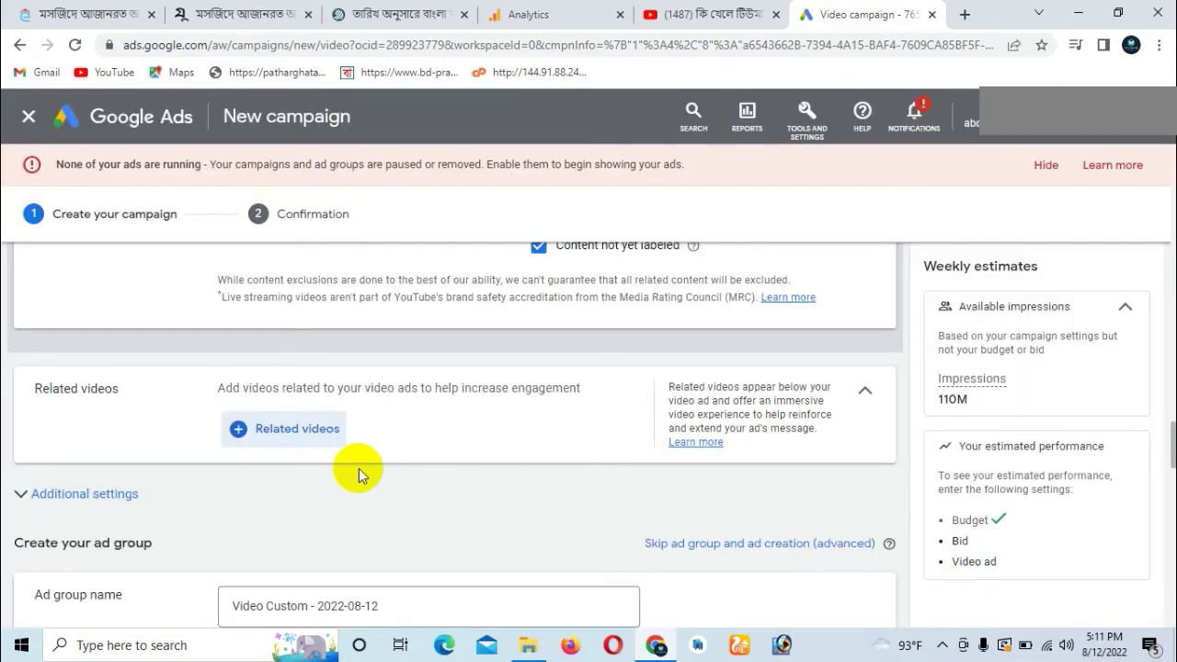
Copy the full campaign name from the general settings for use as the ad group name
{"action": "scroll", "coordinate": [371, 453], "scroll_direction": "down", "scroll_amount": 1}
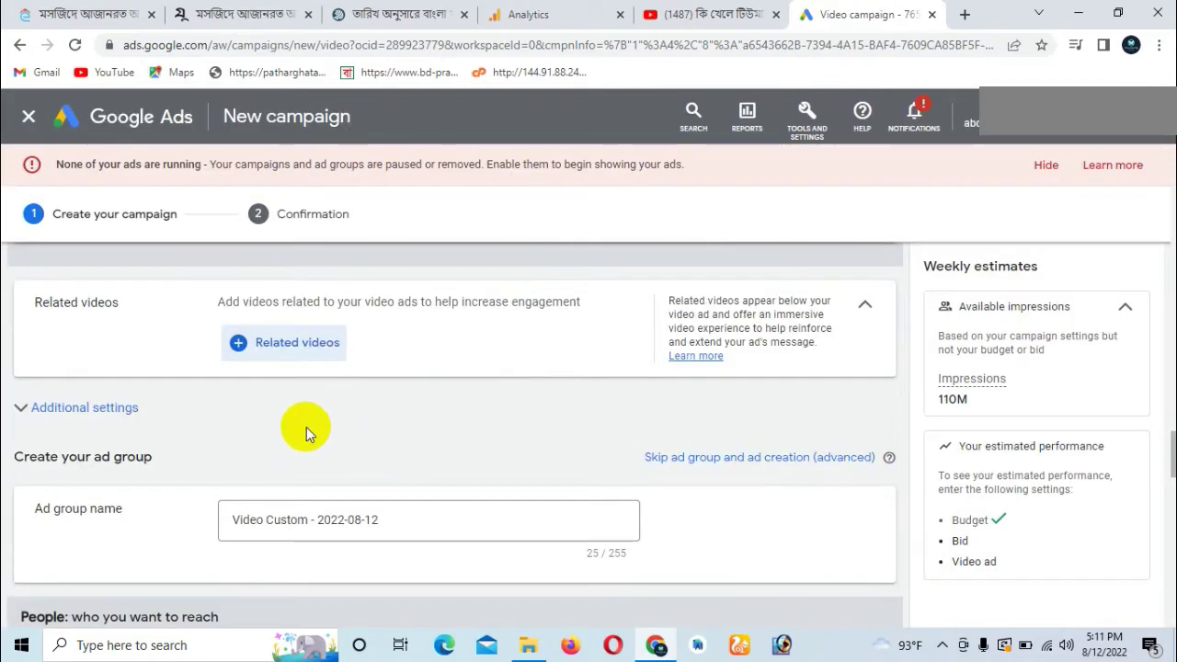
{"action": "scroll", "coordinate": [507, 446], "scroll_direction": "down", "scroll_amount": 1}
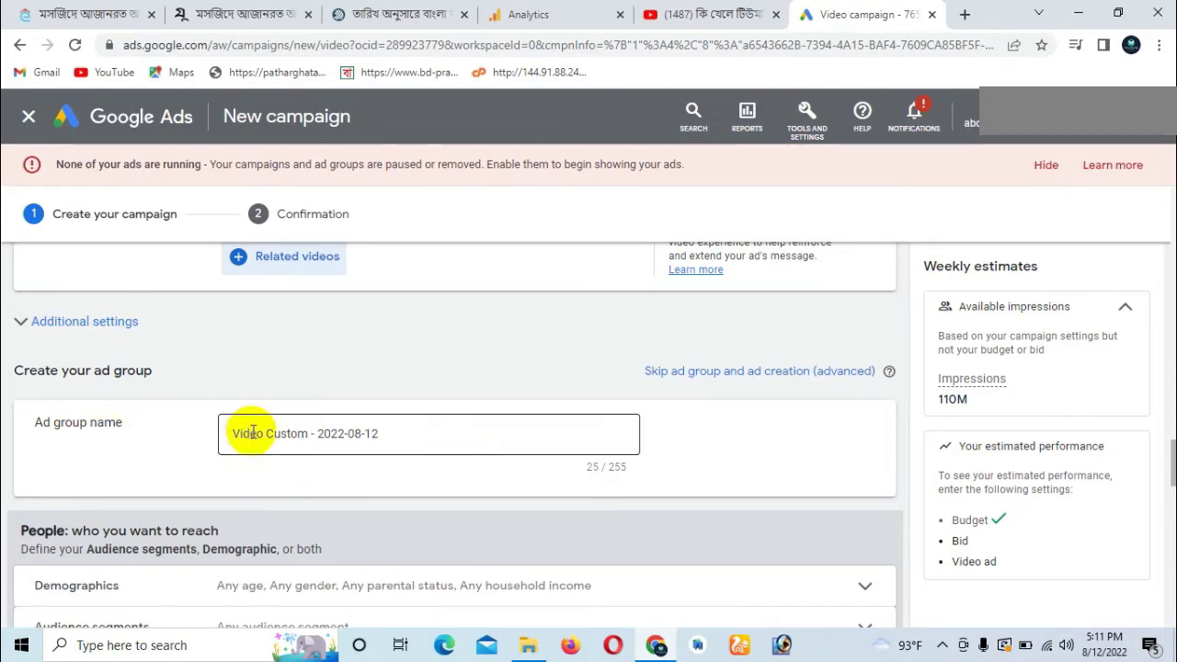
{"action": "scroll", "coordinate": [274, 428], "scroll_direction": "up", "scroll_amount": 15}
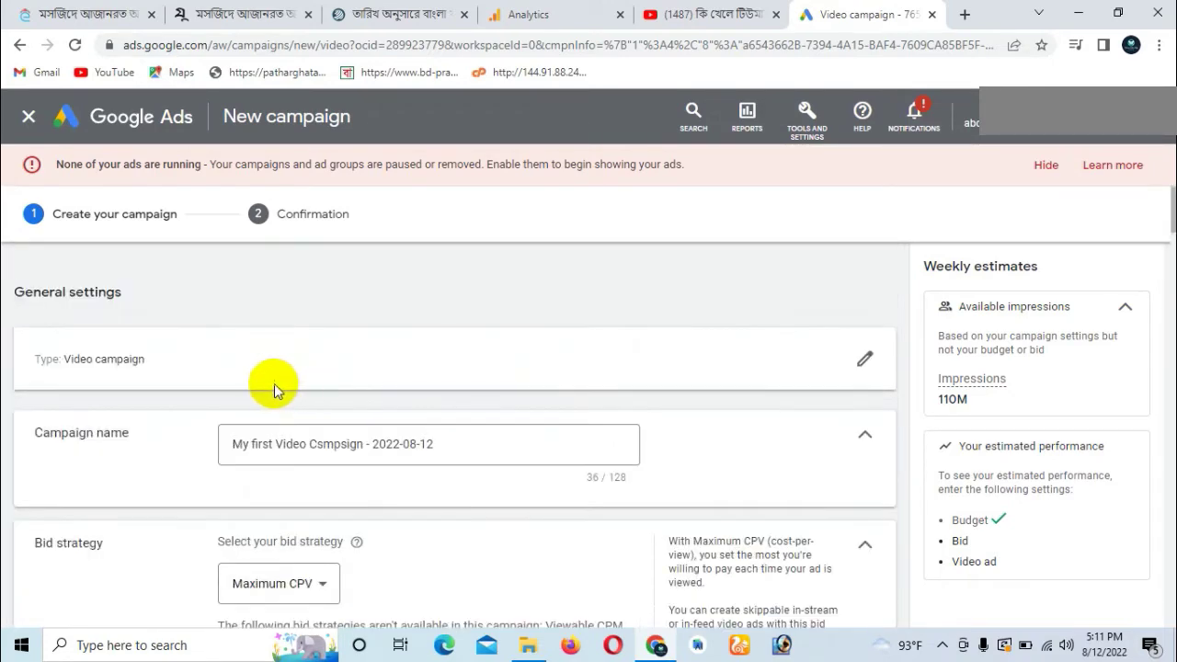
{"action": "left_click", "coordinate": [232, 442]}
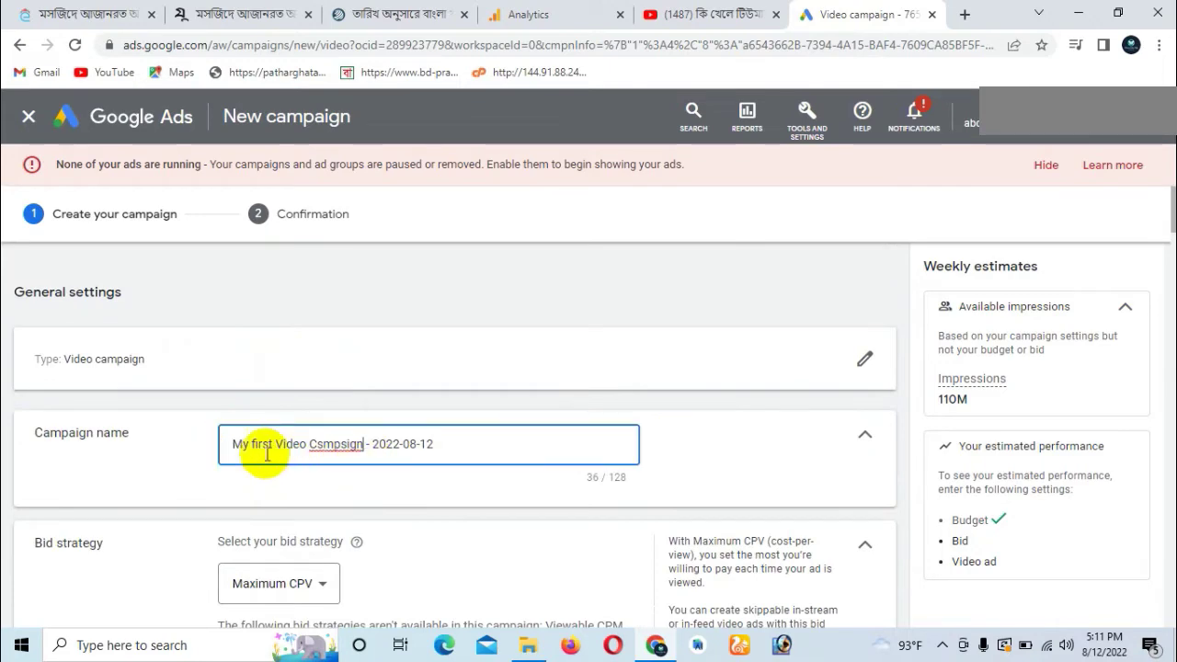
{"action": "left_click_drag", "start_coordinate": [236, 442], "coordinate": [444, 440]}
{"action": "key", "text": "ctrl+c"}
Replace the default ad group name with the copied campaign name "My first Video Csmpsign - 2022-08-12"
{"action": "scroll", "coordinate": [476, 442], "scroll_direction": "down", "scroll_amount": 20}
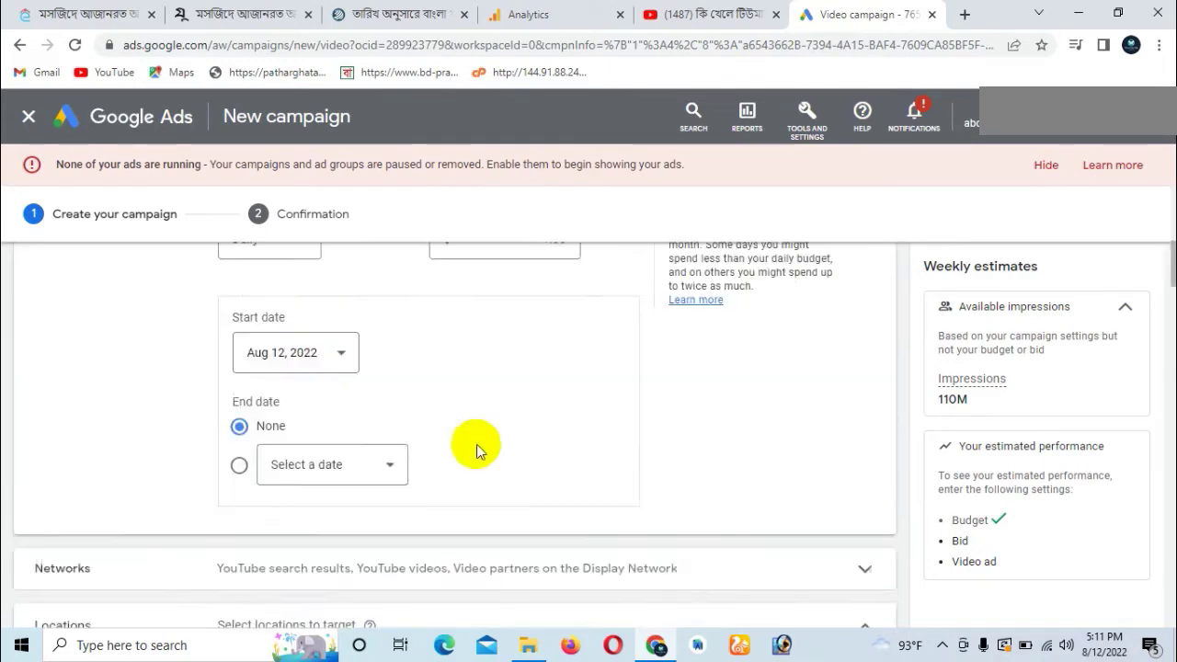
{"action": "scroll", "coordinate": [477, 433], "scroll_direction": "up", "scroll_amount": 3}
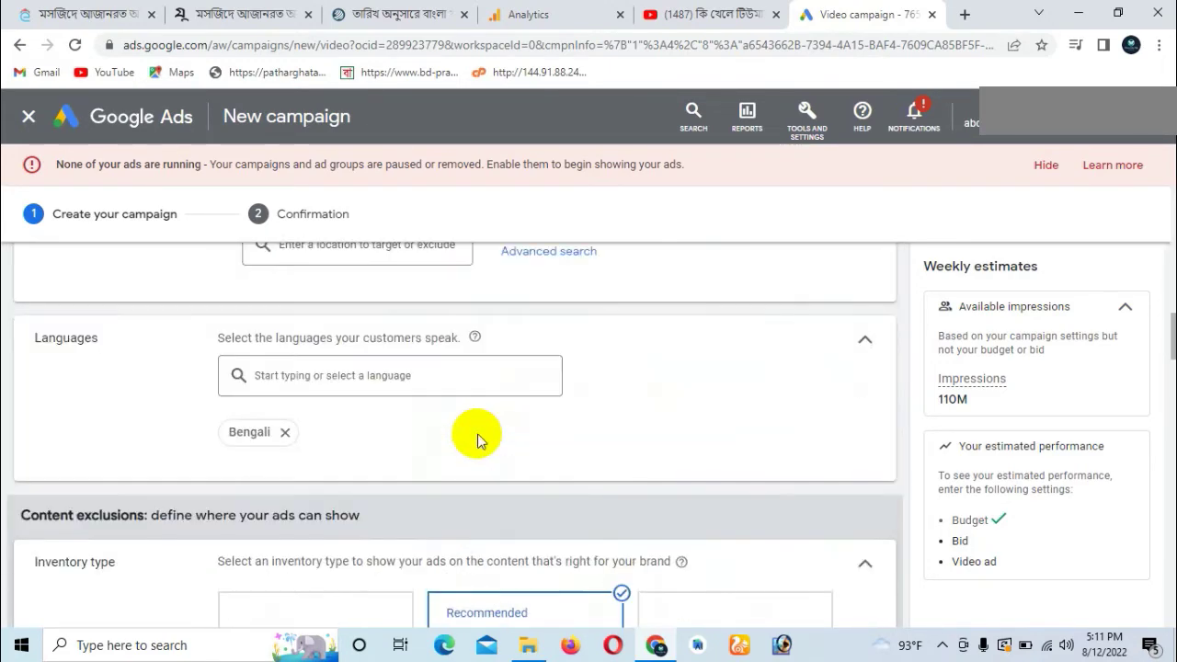
{"action": "scroll", "coordinate": [477, 433], "scroll_direction": "down", "scroll_amount": 8}
{"action": "scroll", "coordinate": [393, 431], "scroll_direction": "down", "scroll_amount": 5}
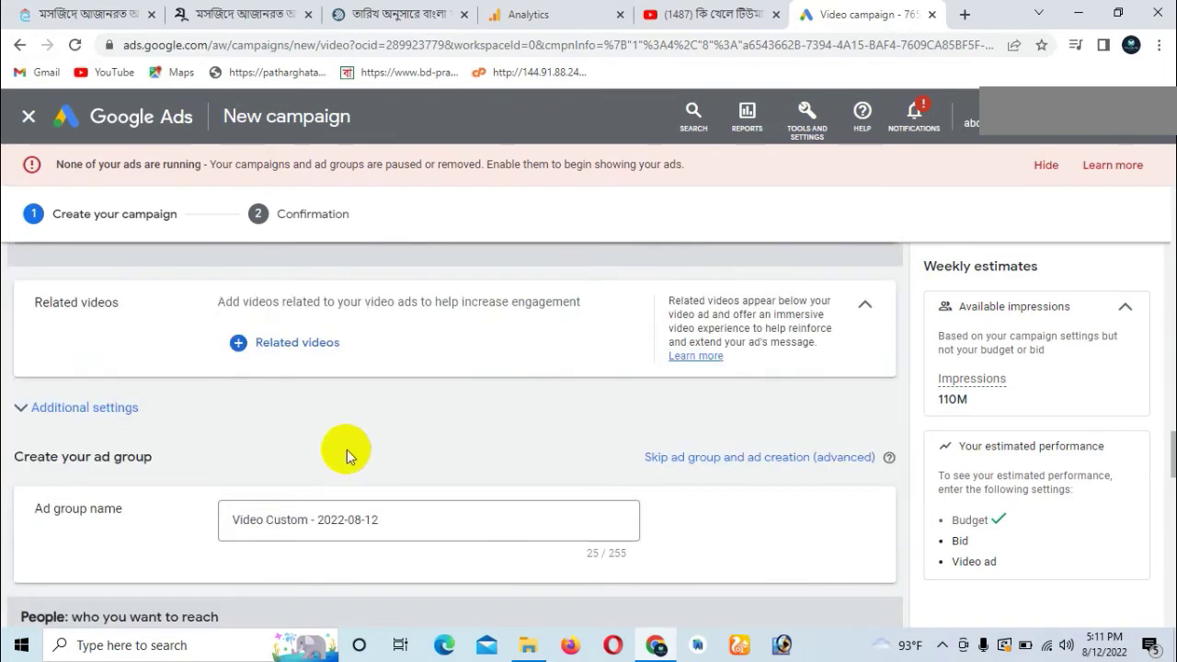
{"action": "left_click", "coordinate": [250, 347]}
{"action": "triple_click", "coordinate": [250, 348]}
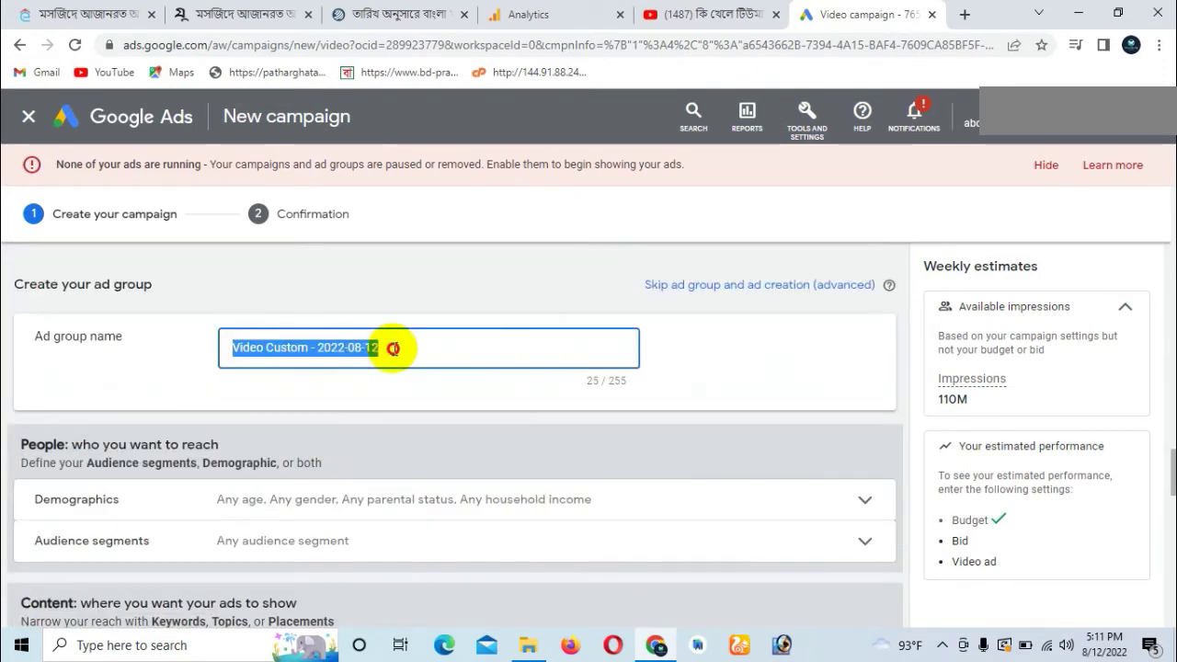
{"action": "key", "text": "ctrl+v"}
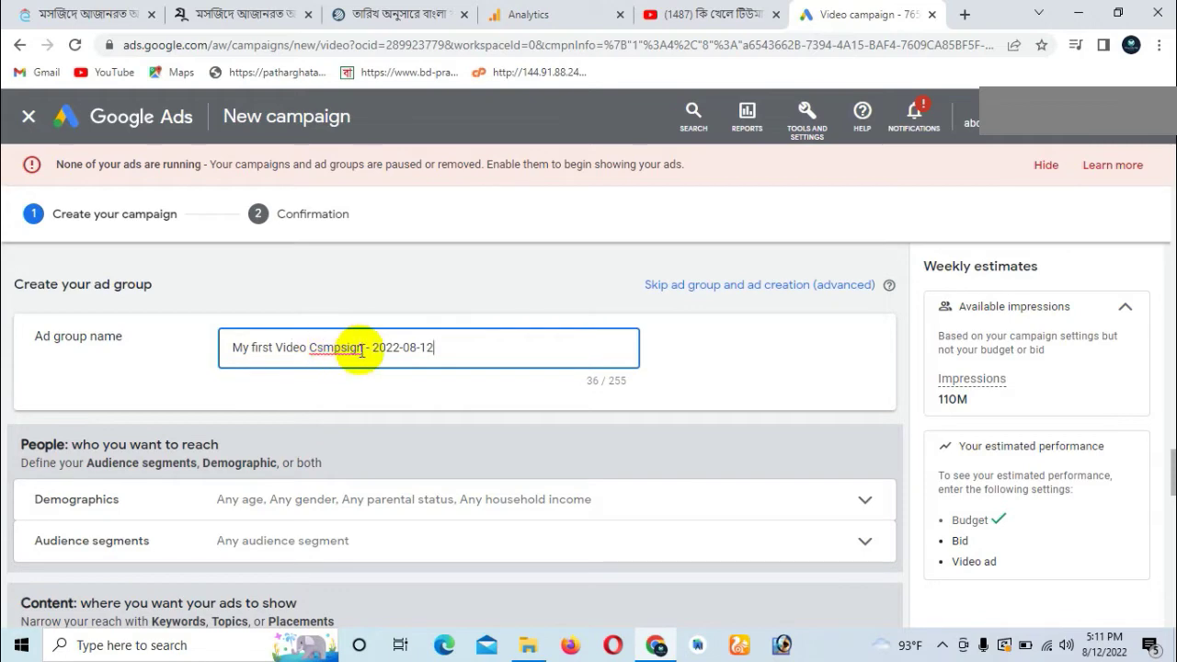
Insert "group" before the date so the ad group name reads "My first Video Csmpsign group - 2022-08-12"
{"action": "left_click", "coordinate": [364, 348]}
{"action": "type", "text": "gro"}
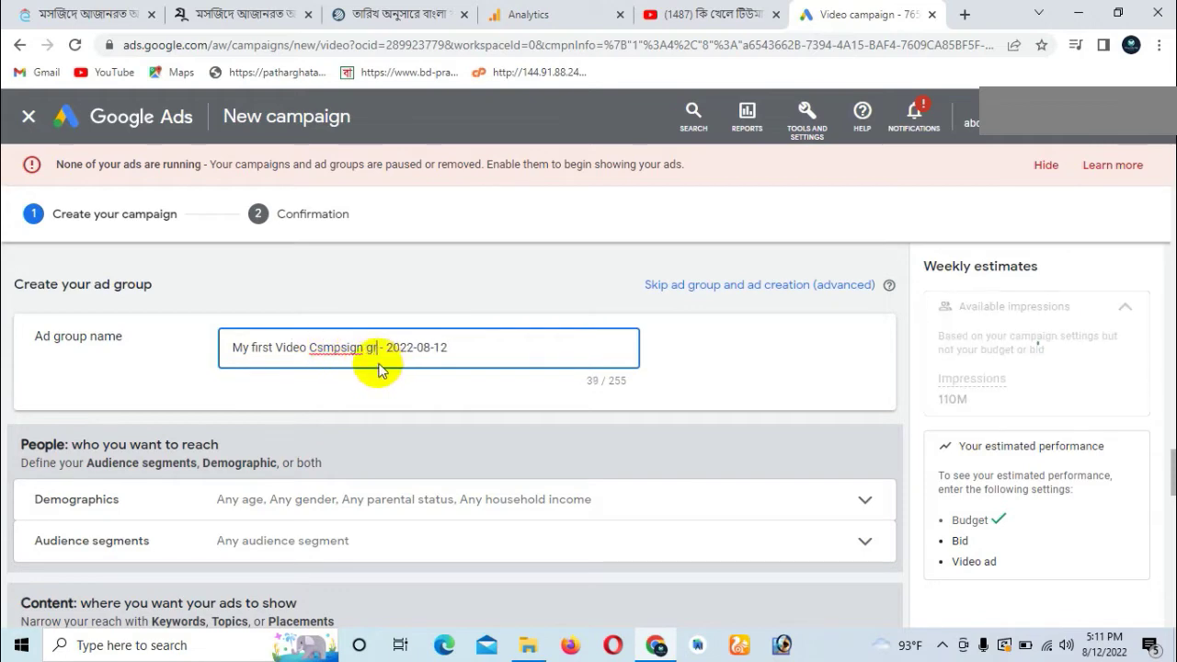
{"action": "type", "text": "up"}
{"action": "left_click", "coordinate": [505, 388]}
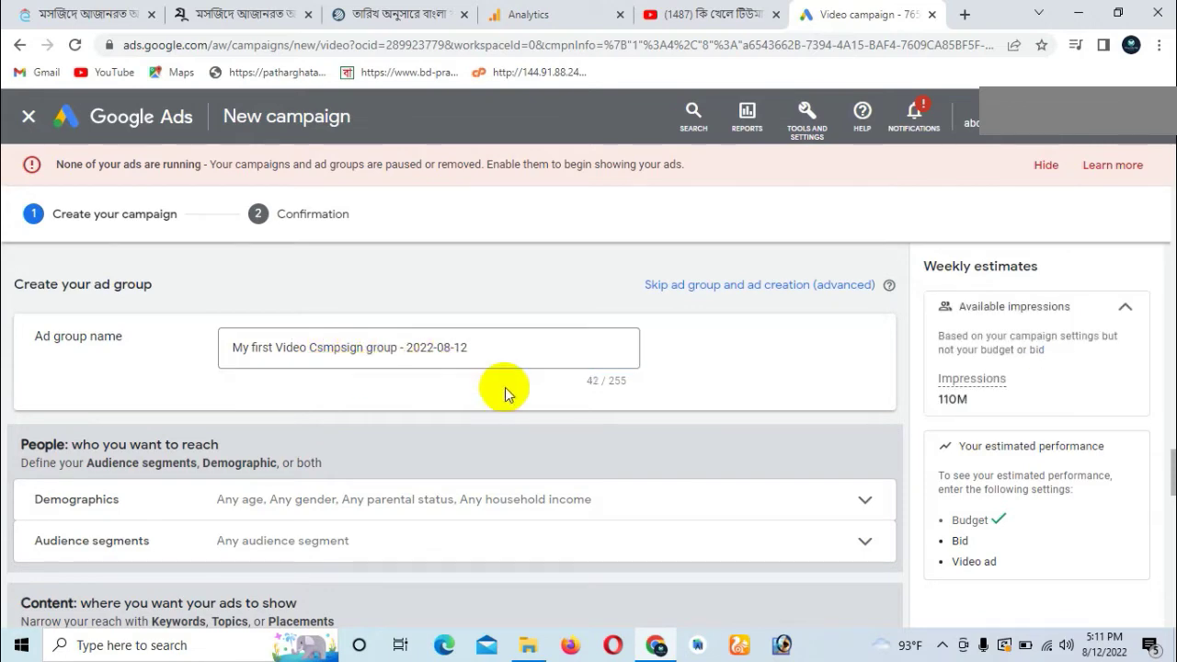
Expand the ad group's Demographics and target Female and Male genders, excluding the Unknown gender
{"action": "scroll", "coordinate": [504, 387], "scroll_direction": "down", "scroll_amount": 2}
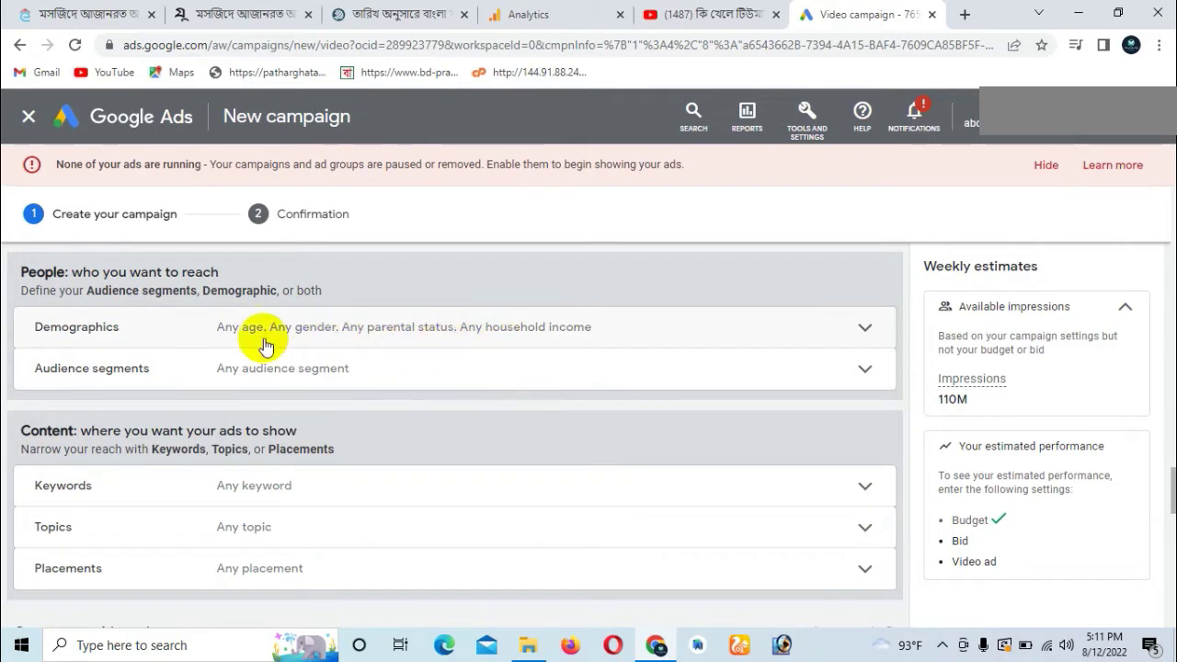
{"action": "left_click", "coordinate": [865, 327]}
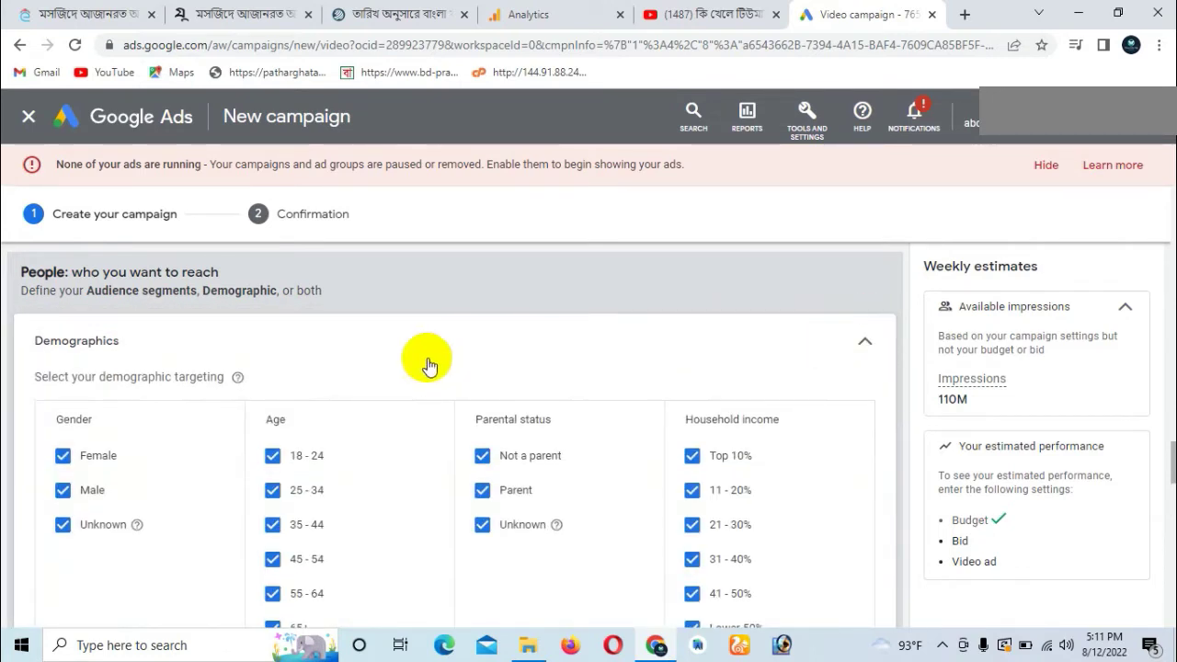
{"action": "scroll", "coordinate": [429, 362], "scroll_direction": "down", "scroll_amount": 1}
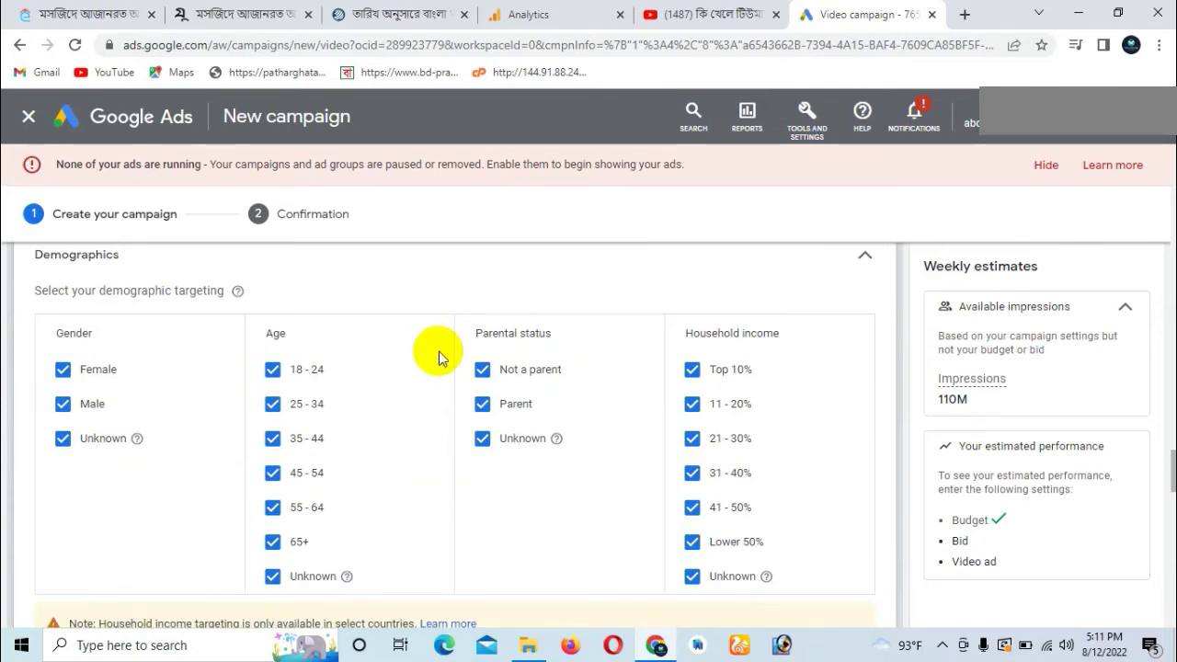
{"action": "scroll", "coordinate": [445, 375], "scroll_direction": "down", "scroll_amount": 1}
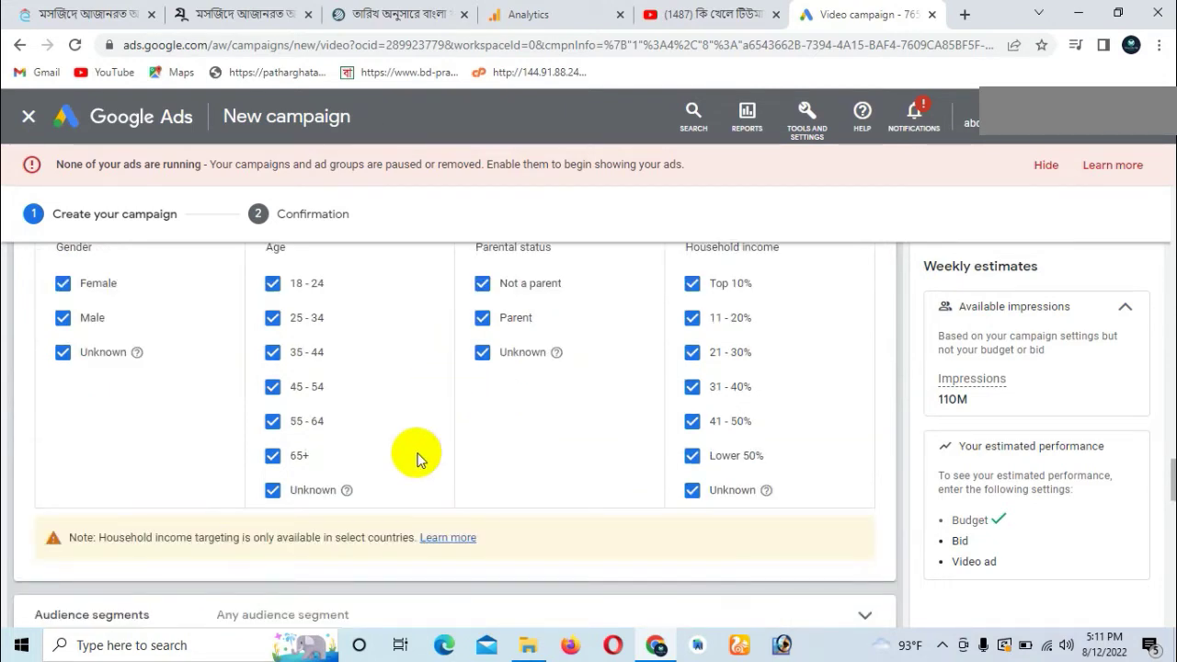
{"action": "scroll", "coordinate": [416, 460], "scroll_direction": "up", "scroll_amount": 1}
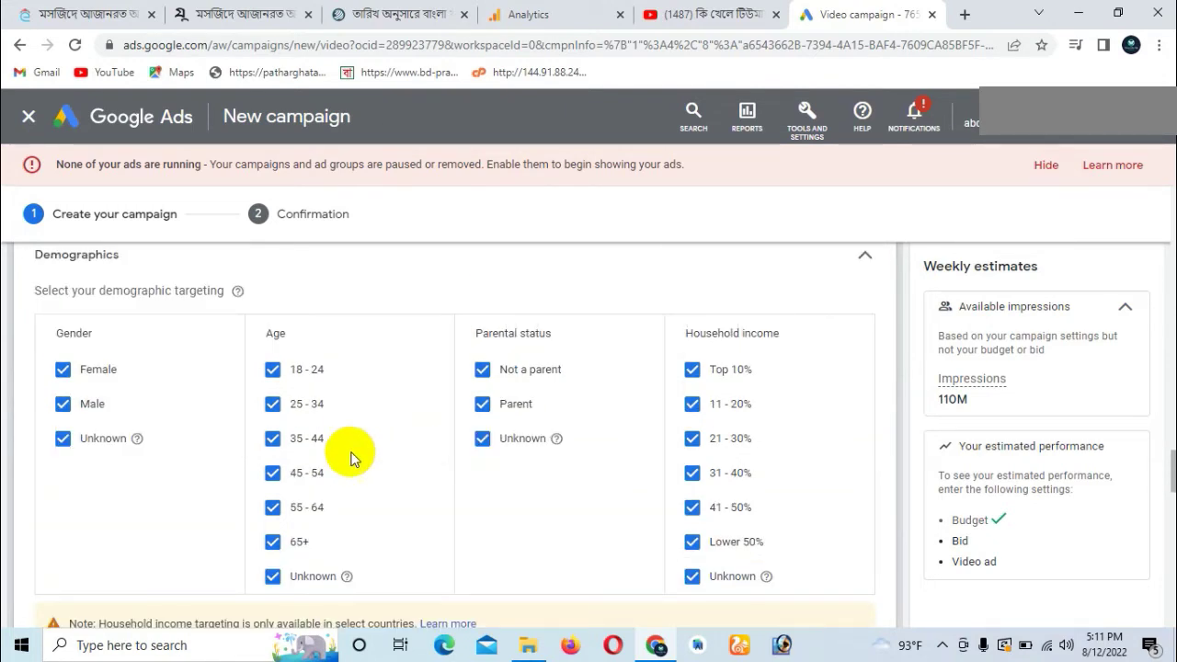
{"action": "left_click", "coordinate": [64, 371]}
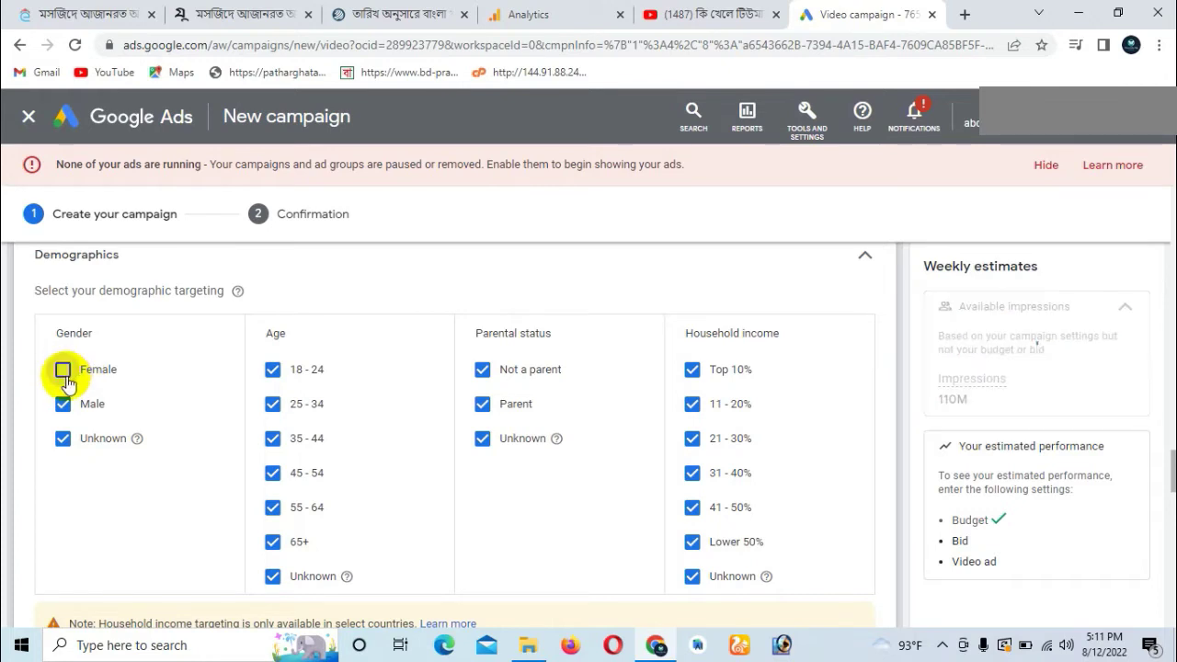
{"action": "left_click", "coordinate": [61, 405]}
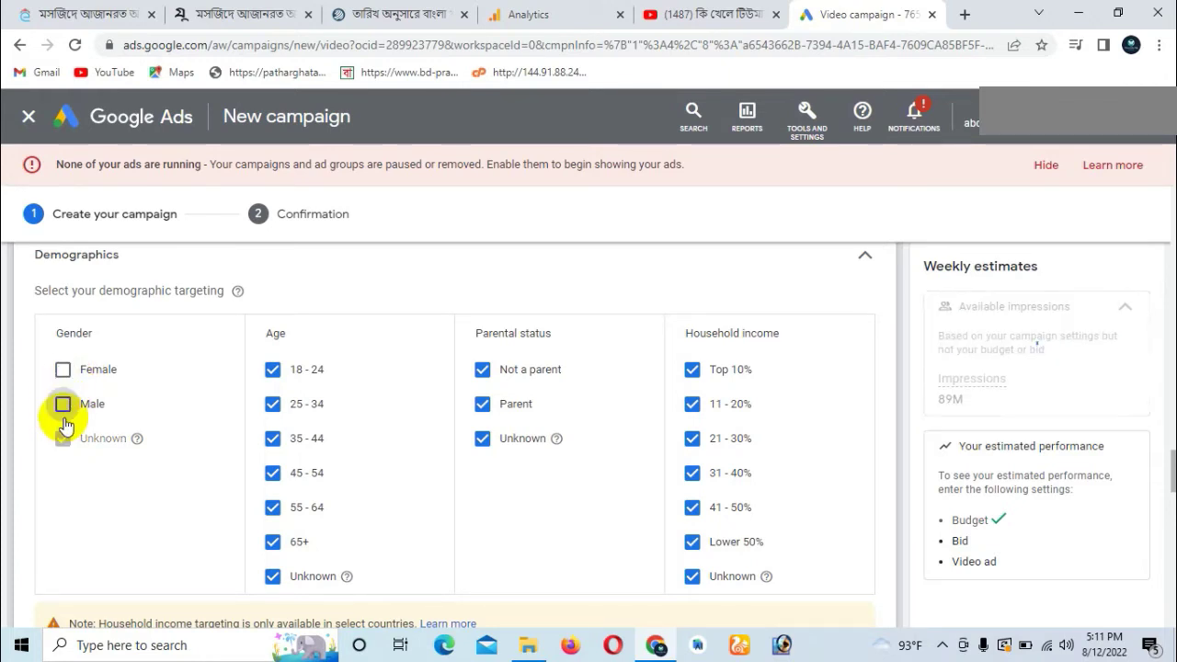
{"action": "left_click", "coordinate": [61, 371]}
{"action": "left_click", "coordinate": [62, 439]}
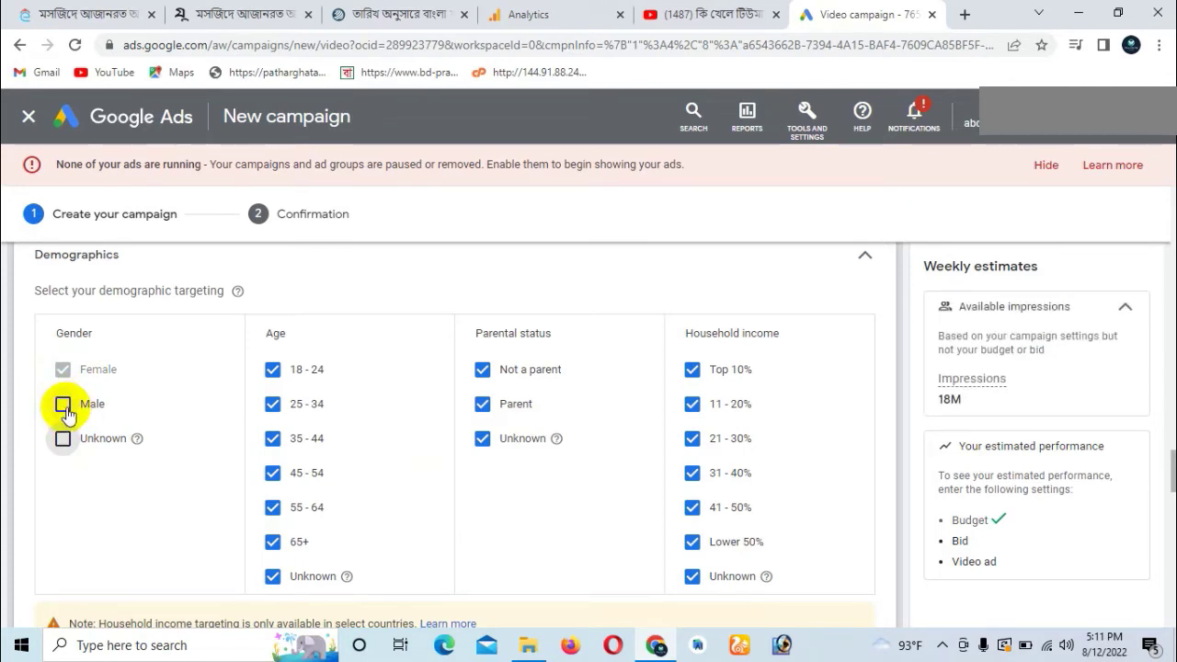
{"action": "left_click", "coordinate": [63, 405]}
{"action": "left_click", "coordinate": [62, 370]}
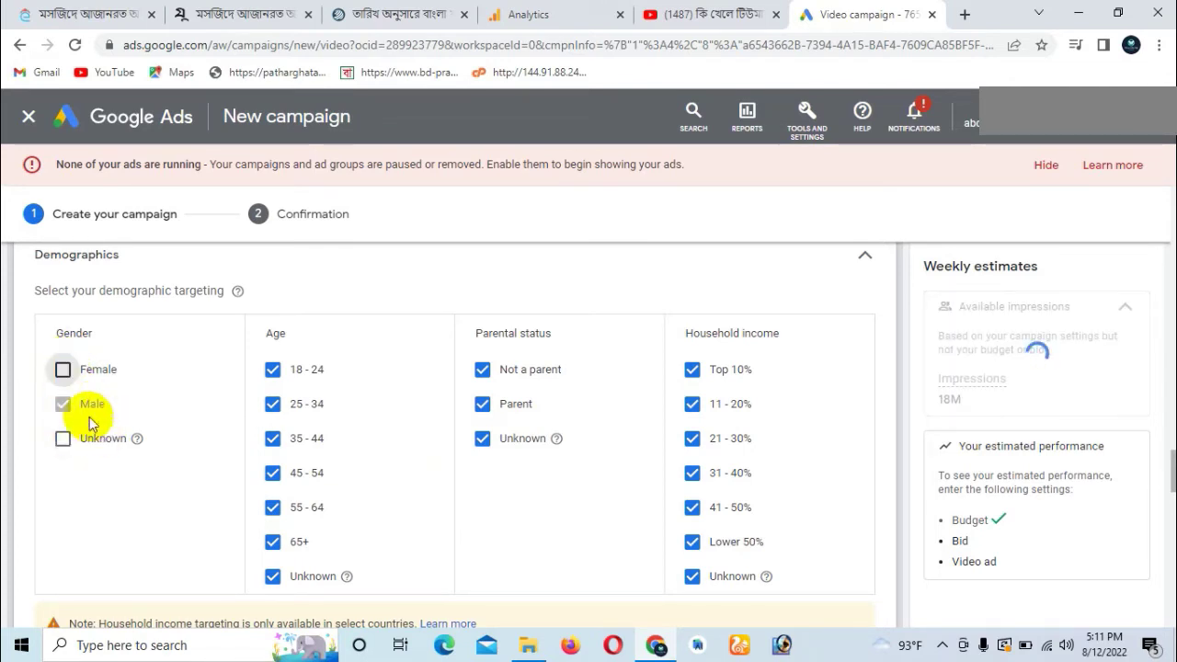
{"action": "left_click", "coordinate": [61, 369]}
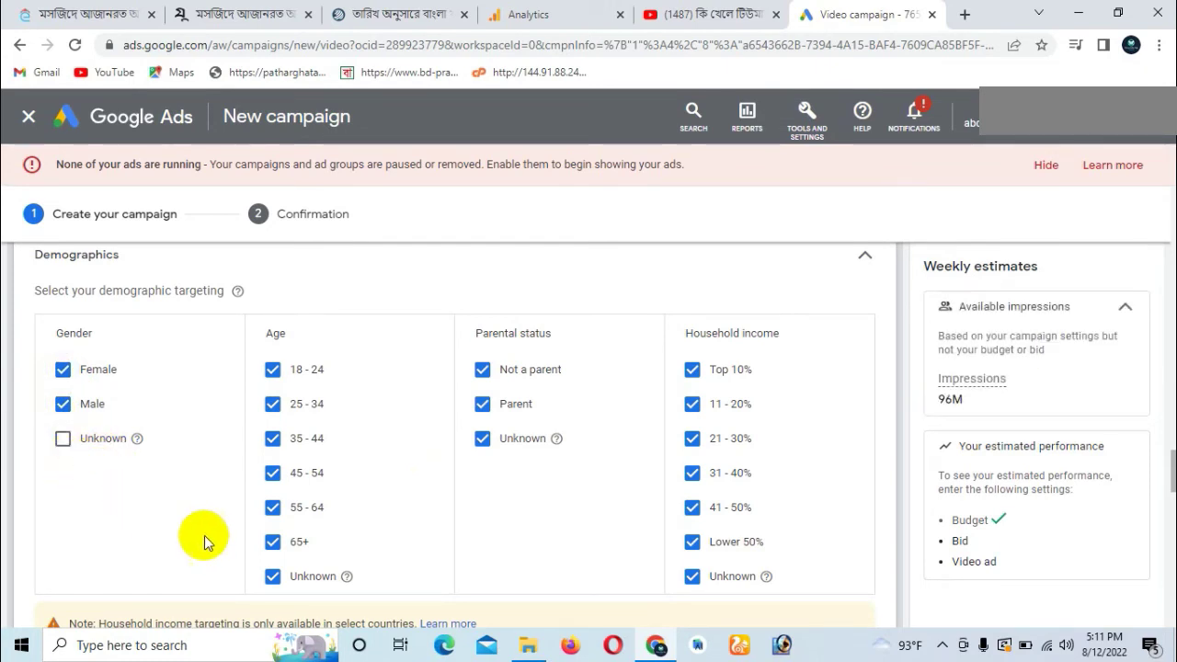
Exclude the age ranges Unknown, 65+ and 55 - 64 from the demographic targeting
{"action": "scroll", "coordinate": [221, 529], "scroll_direction": "down", "scroll_amount": 1}
{"action": "left_click", "coordinate": [272, 490]}
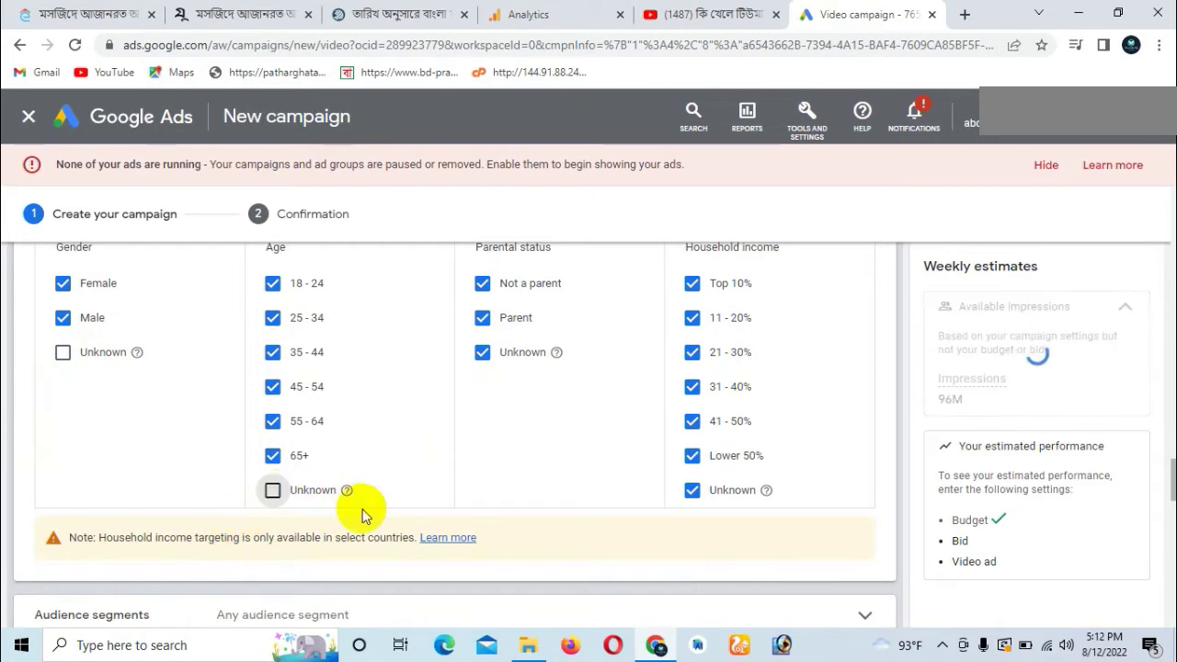
{"action": "scroll", "coordinate": [439, 500], "scroll_direction": "up", "scroll_amount": 1}
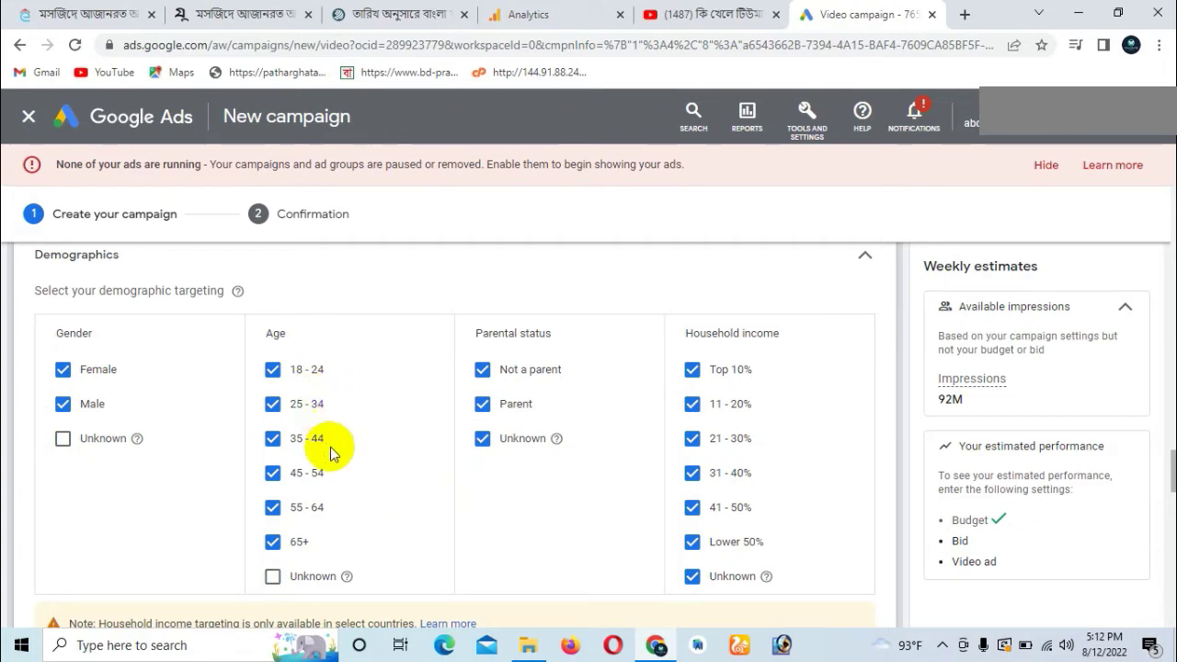
{"action": "left_click", "coordinate": [273, 542]}
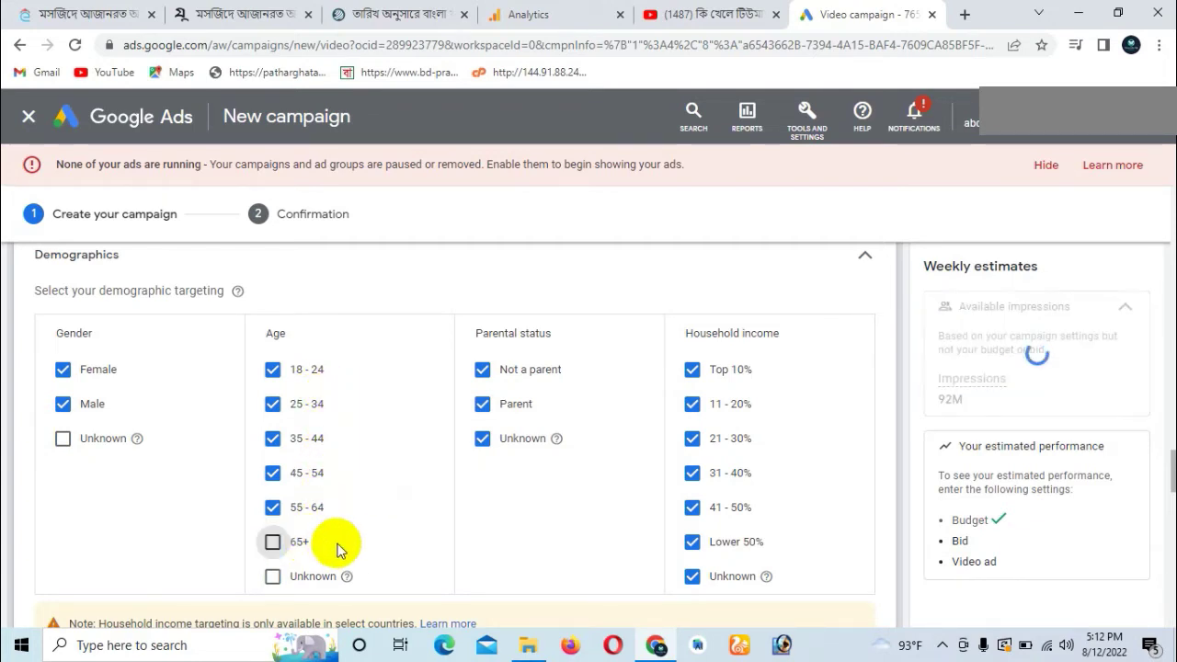
{"action": "left_click", "coordinate": [273, 507]}
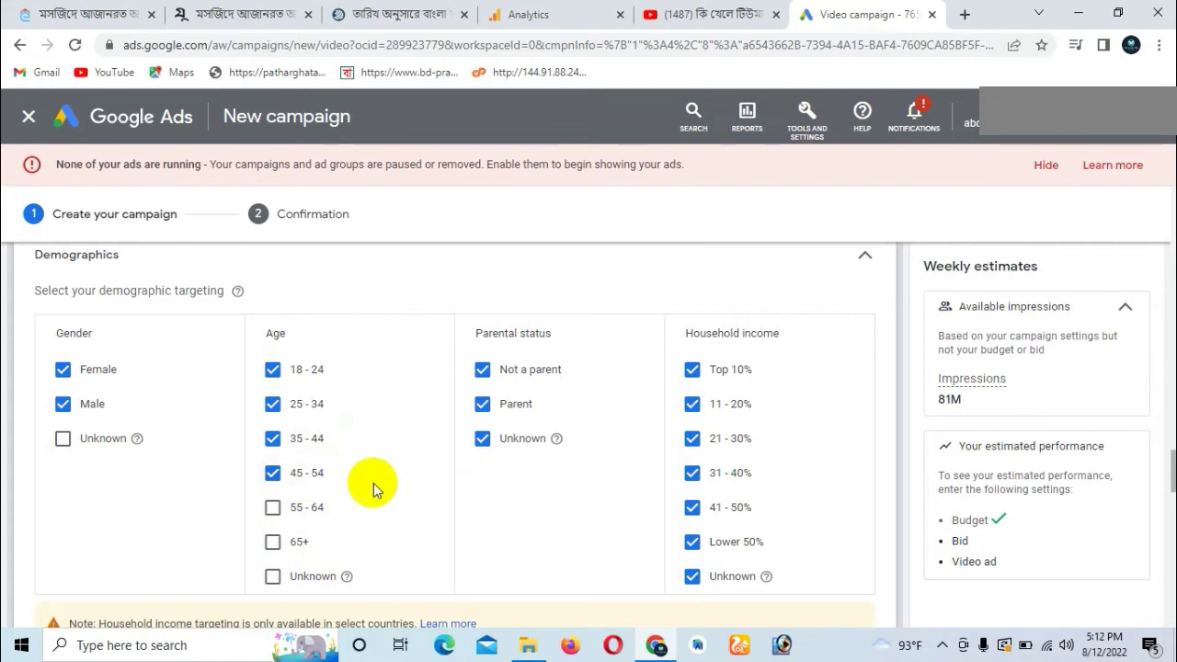
Expand Audience segments and look over the suggested segments without selecting any
{"action": "scroll", "coordinate": [376, 487], "scroll_direction": "down", "scroll_amount": 1}
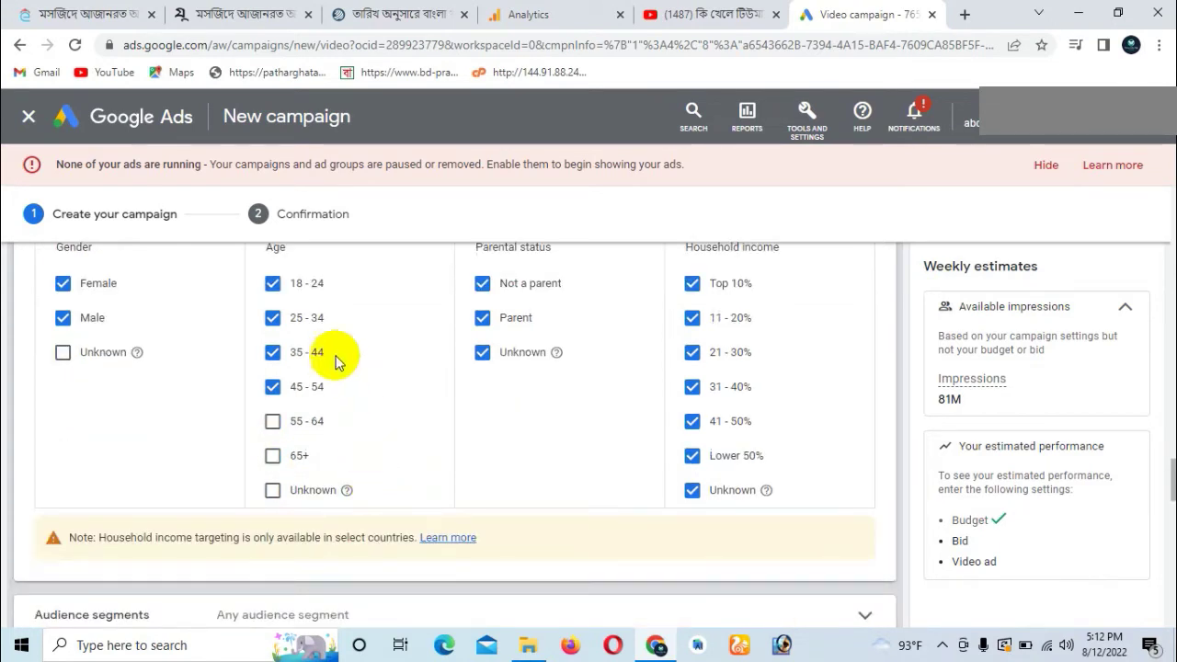
{"action": "scroll", "coordinate": [381, 399], "scroll_direction": "down", "scroll_amount": 3}
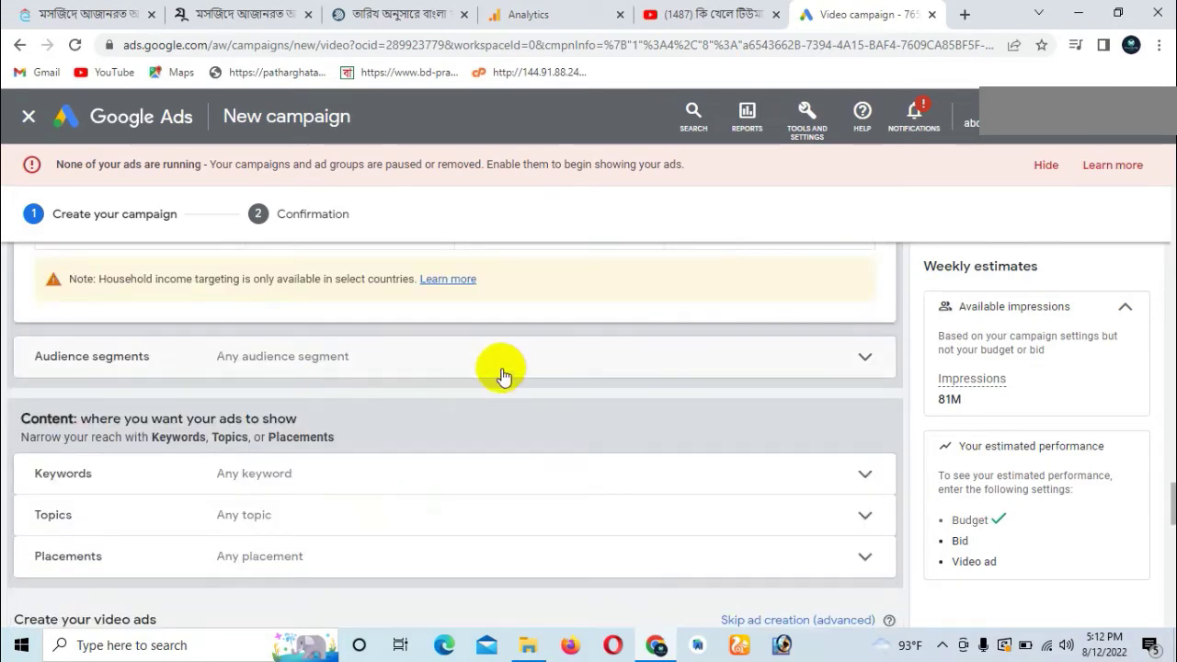
{"action": "left_click", "coordinate": [861, 356]}
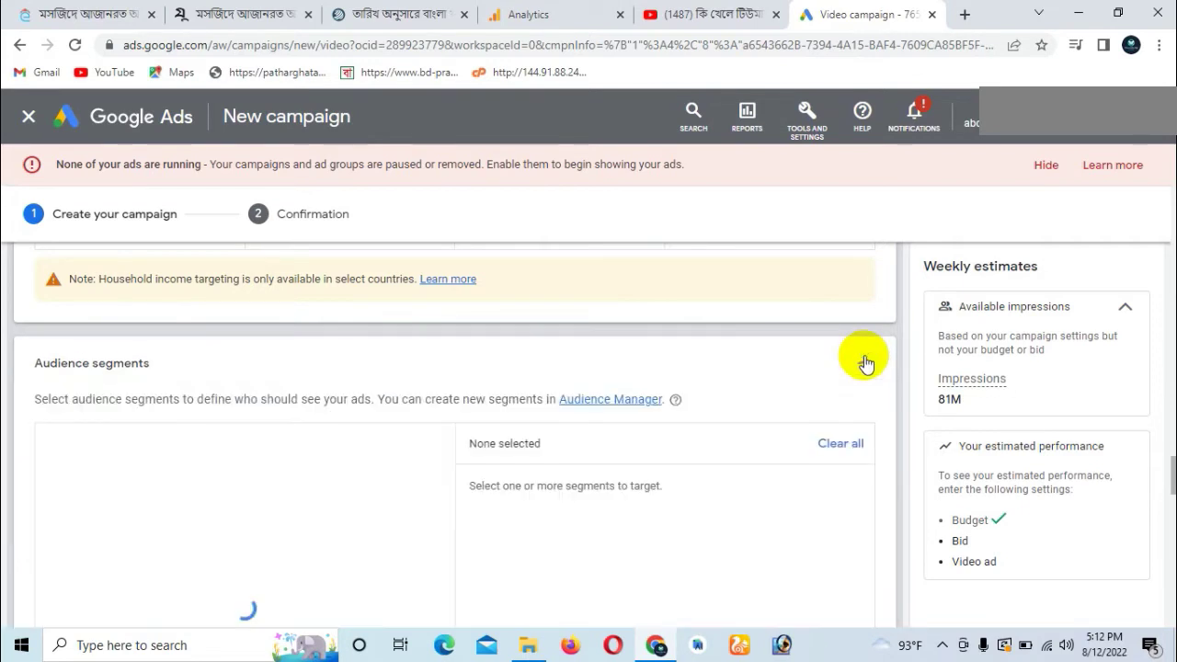
{"action": "scroll", "coordinate": [752, 395], "scroll_direction": "down", "scroll_amount": 2}
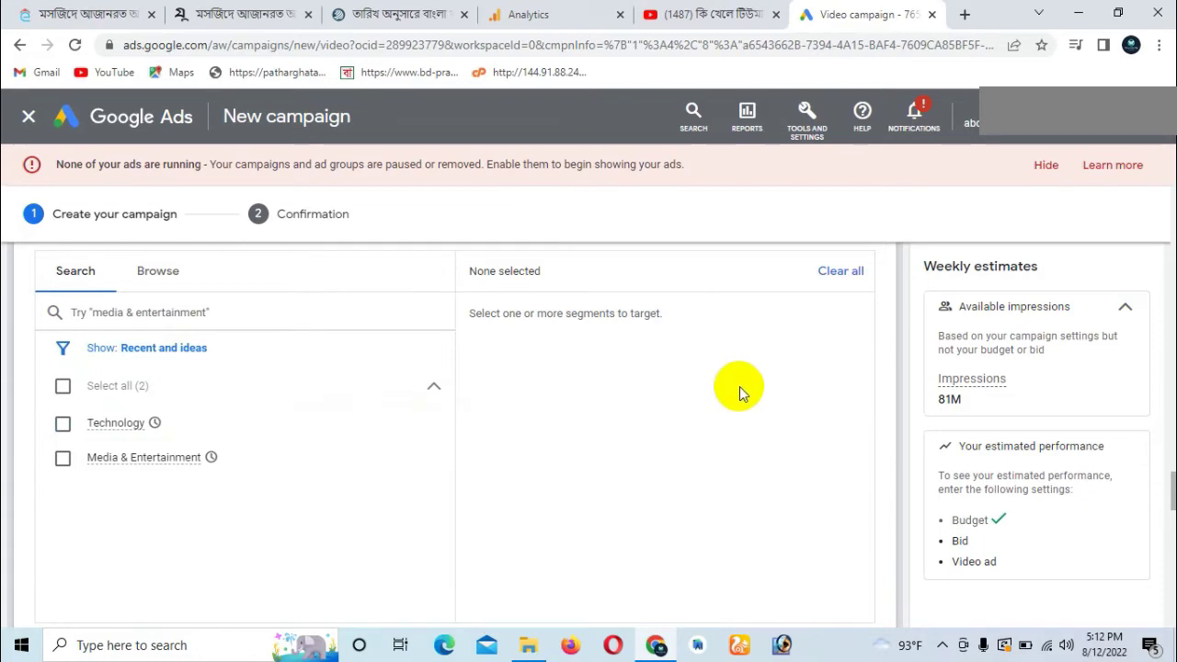
{"action": "scroll", "coordinate": [735, 393], "scroll_direction": "down", "scroll_amount": 2}
{"action": "scroll", "coordinate": [731, 393], "scroll_direction": "down", "scroll_amount": 3}
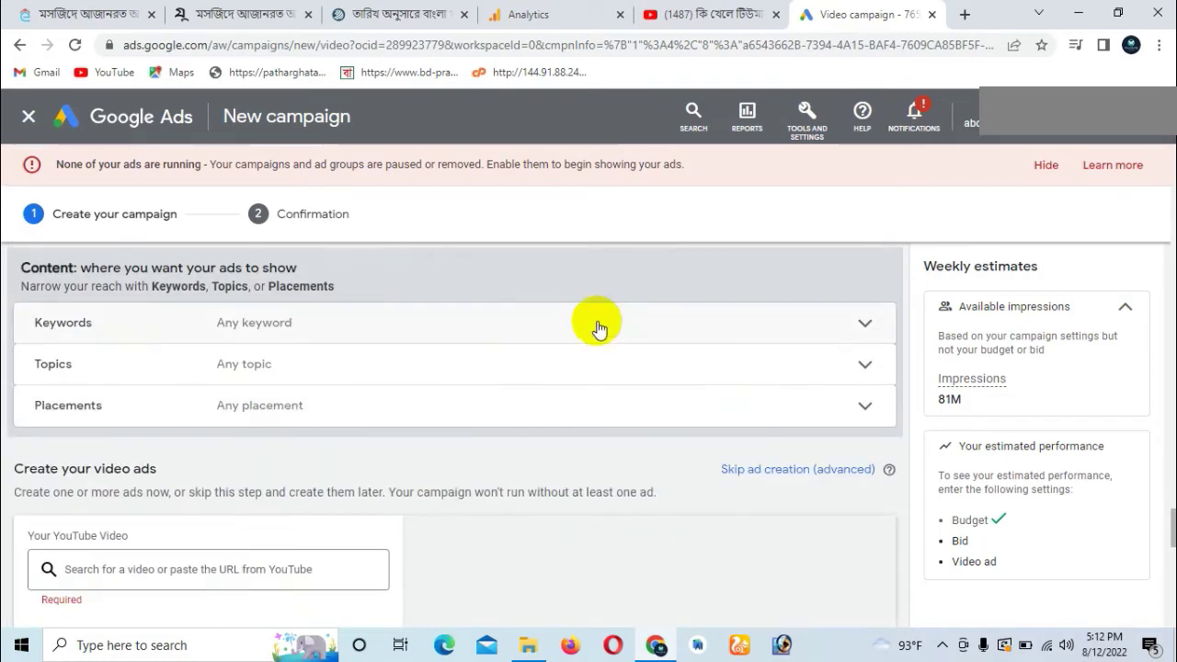
Expand the Keywords targeting and go through the keyword ideas fields for a related website and a product or service
{"action": "left_click", "coordinate": [862, 325]}
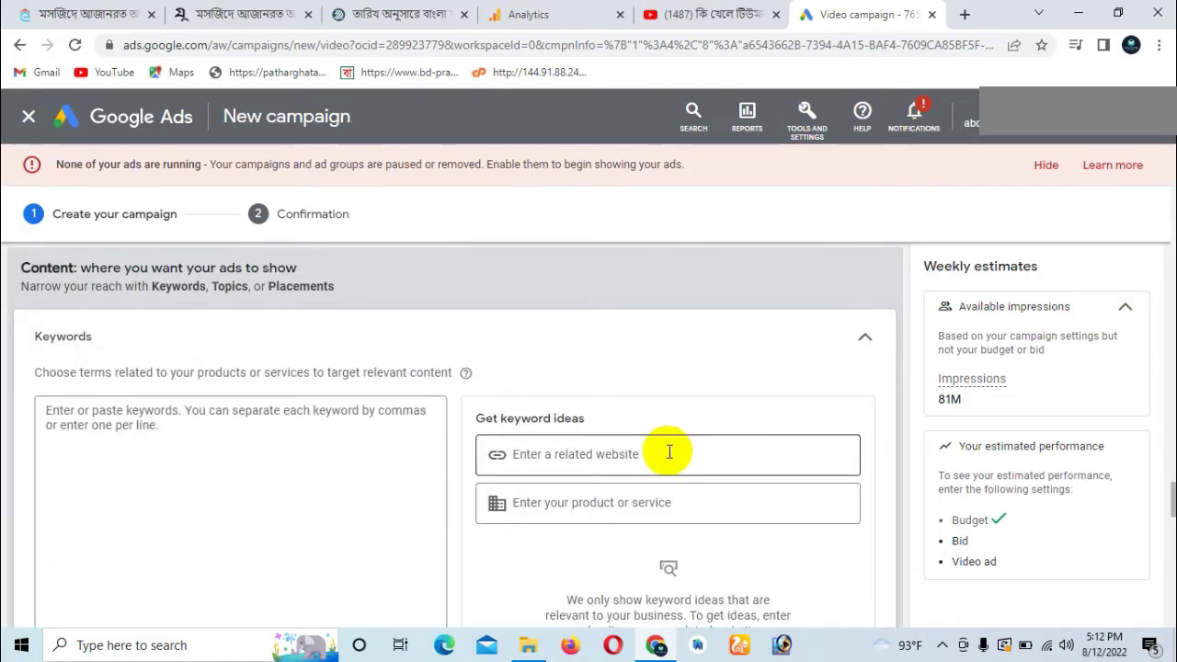
{"action": "scroll", "coordinate": [666, 452], "scroll_direction": "down", "scroll_amount": 1}
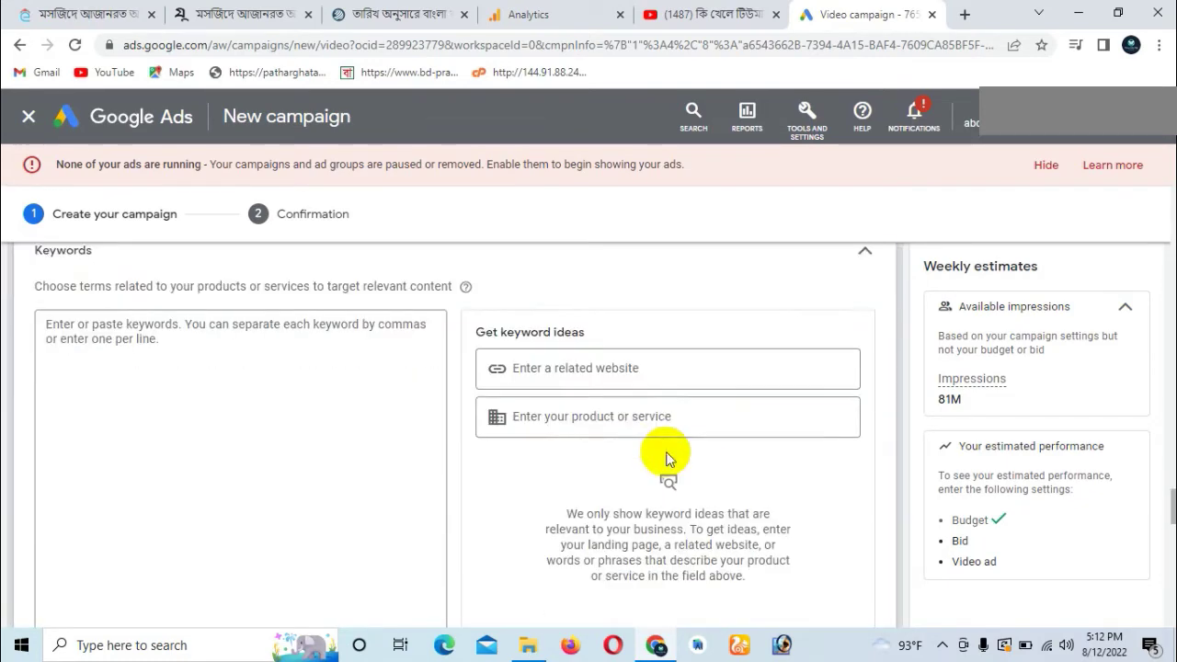
{"action": "left_click", "coordinate": [607, 421]}
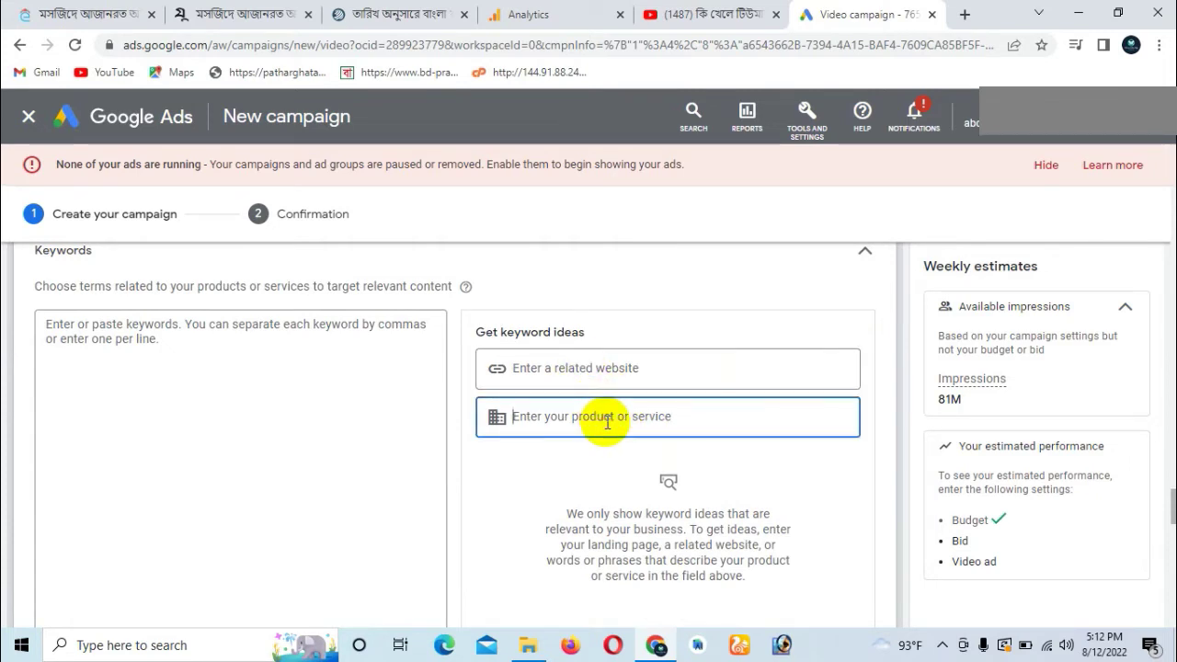
{"action": "left_click", "coordinate": [613, 367]}
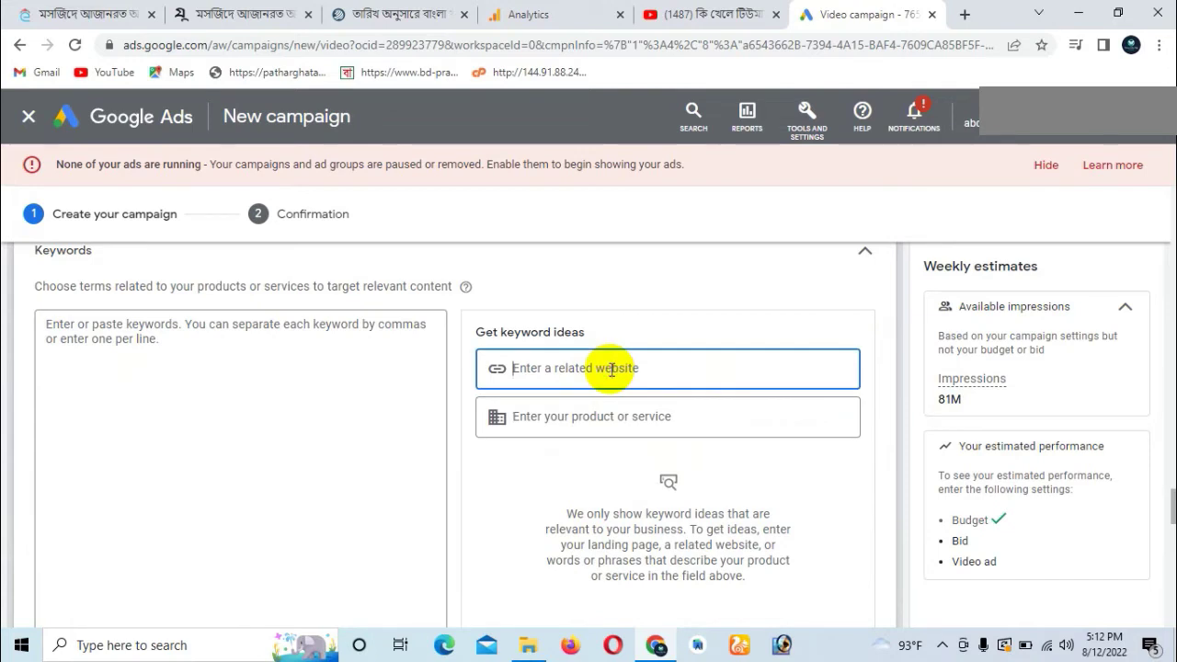
{"action": "left_click", "coordinate": [630, 424]}
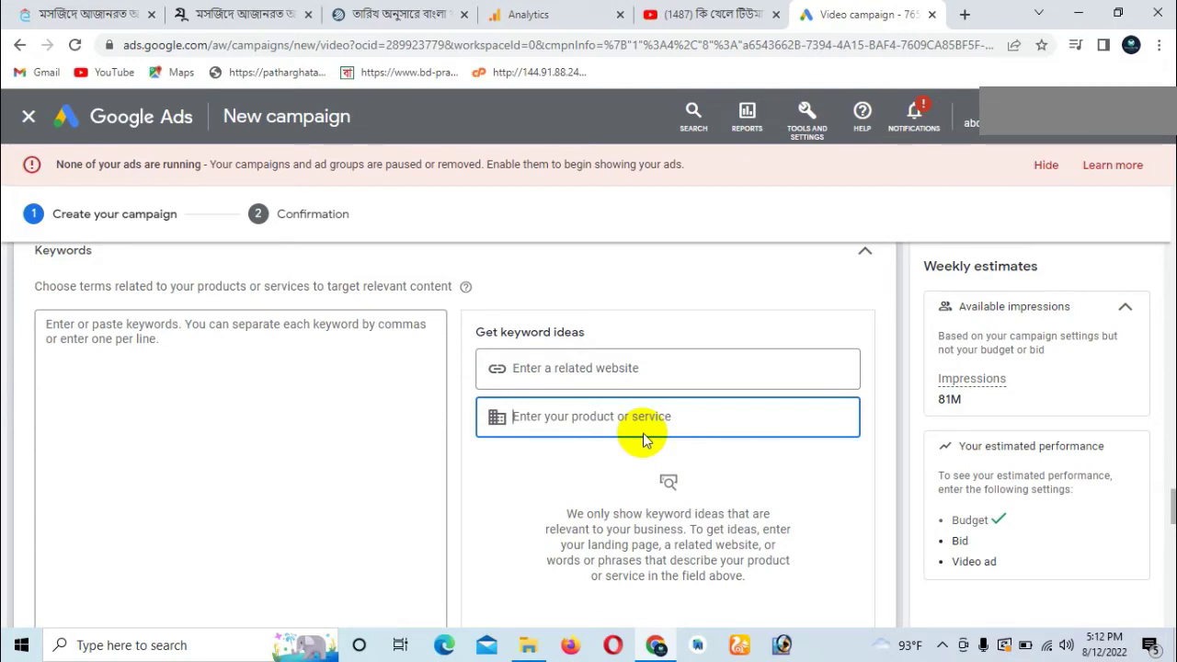
Try to get keyword ideas for the product or service "health"
{"action": "type", "text": "h"}
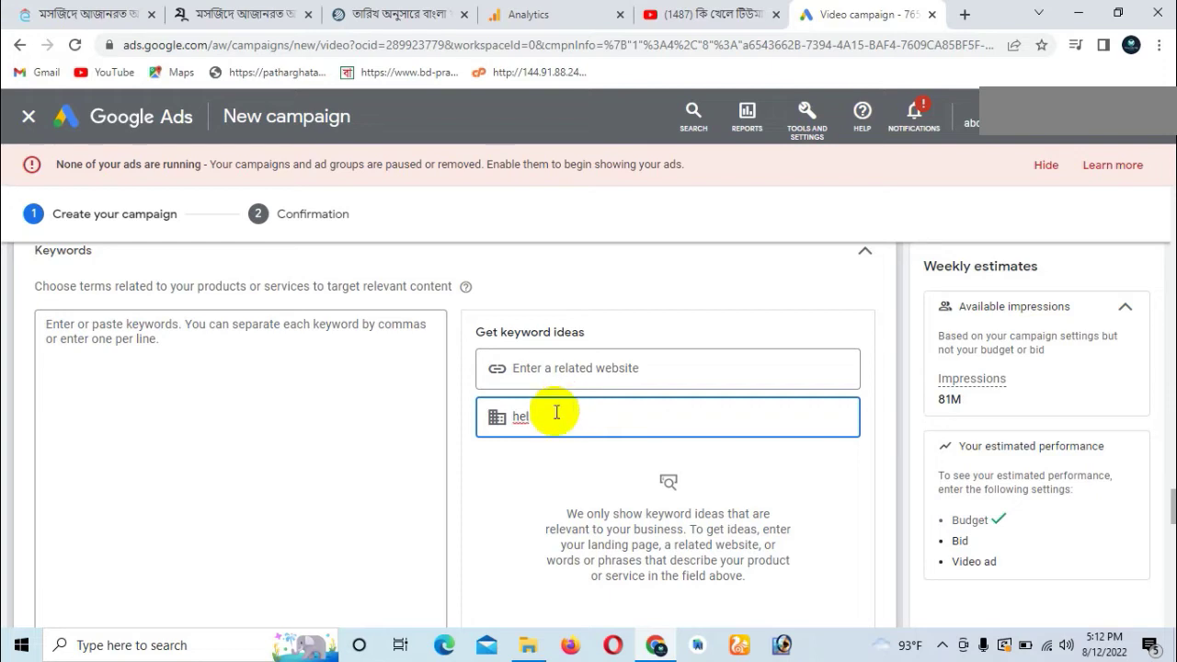
{"action": "key", "text": "BackSpace"}
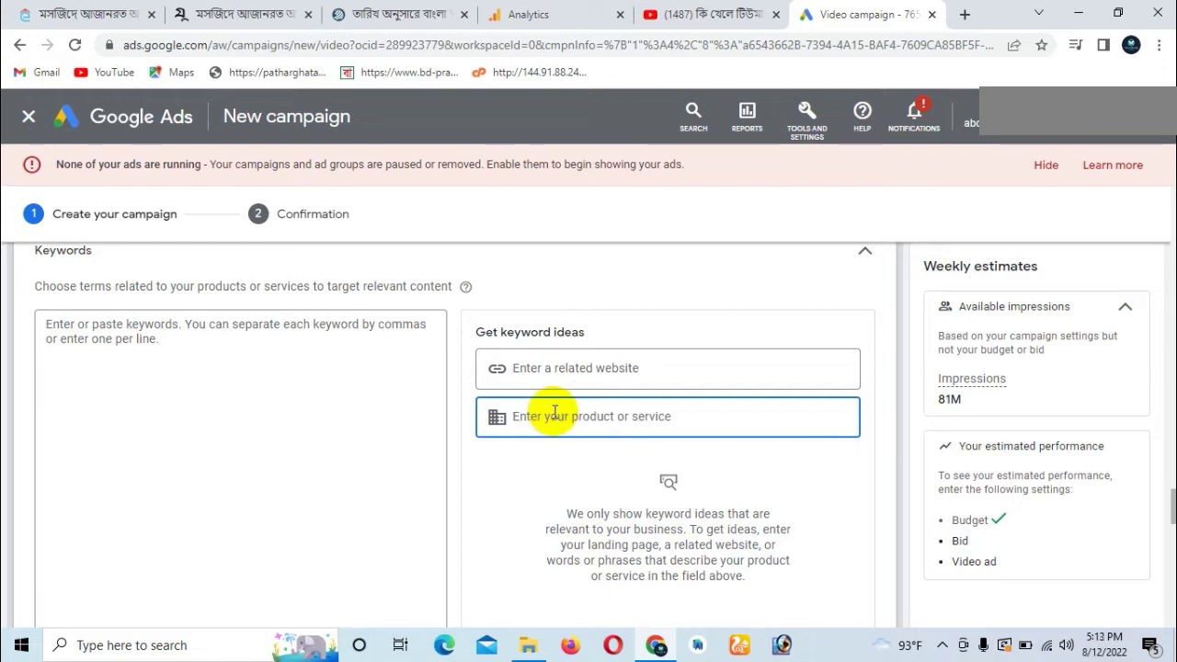
{"action": "type", "text": "he"}
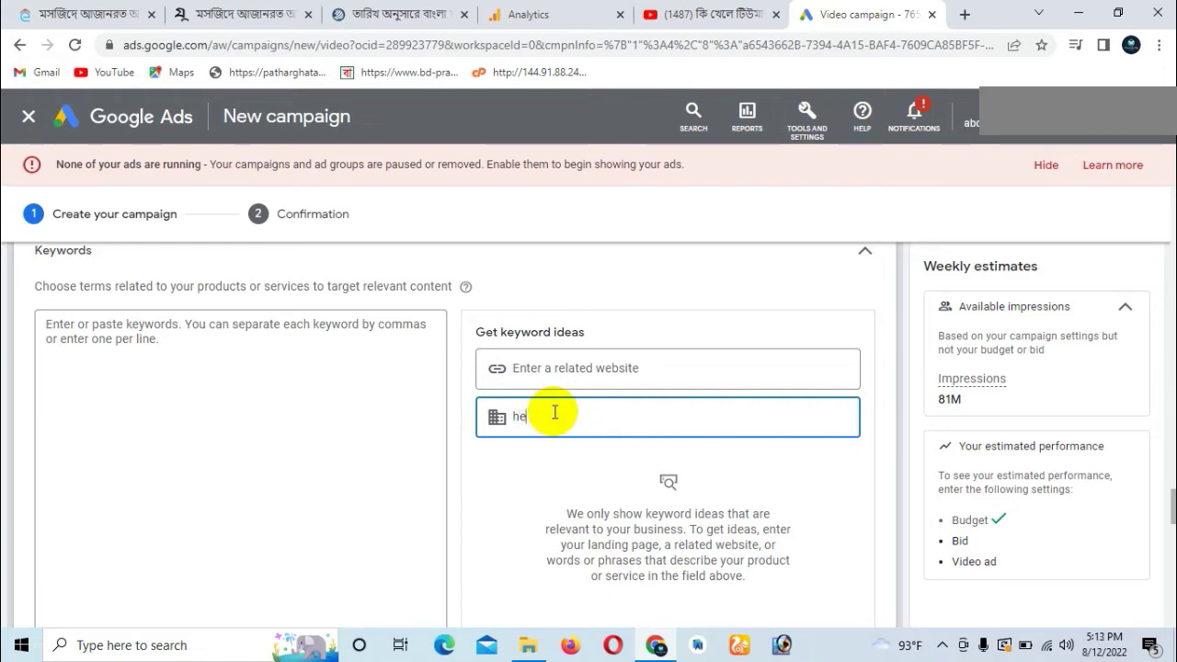
{"action": "type", "text": "alth"}
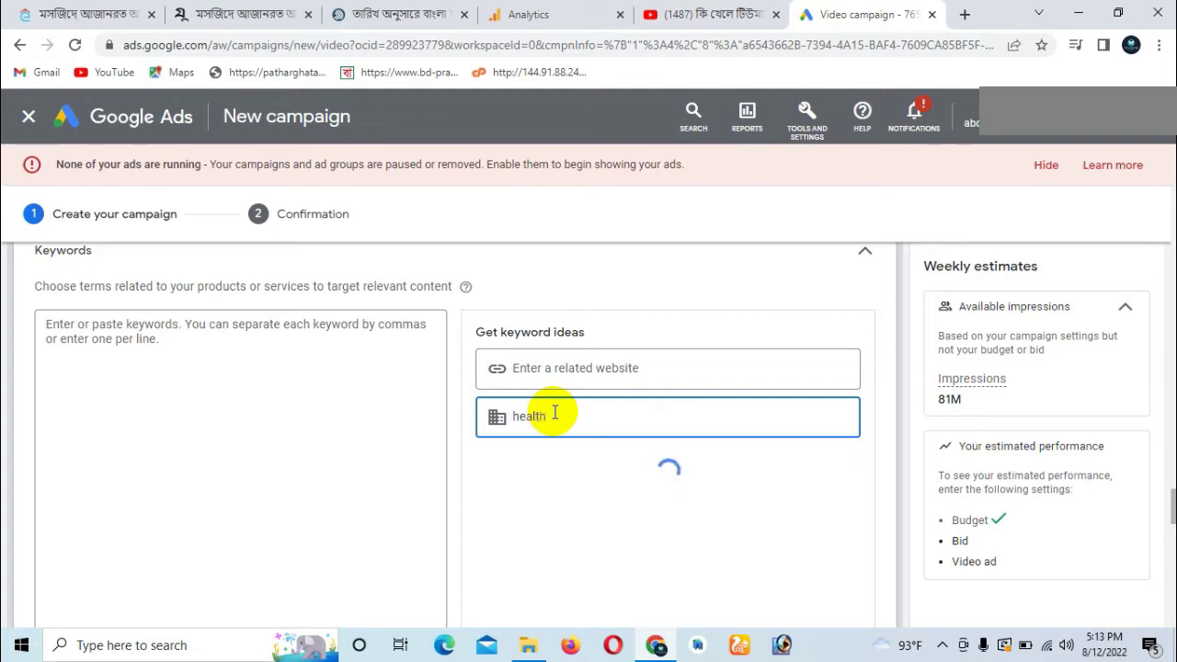
Replace the product or service for the keyword ideas with "medical"
{"action": "scroll", "coordinate": [607, 455], "scroll_direction": "down", "scroll_amount": 1}
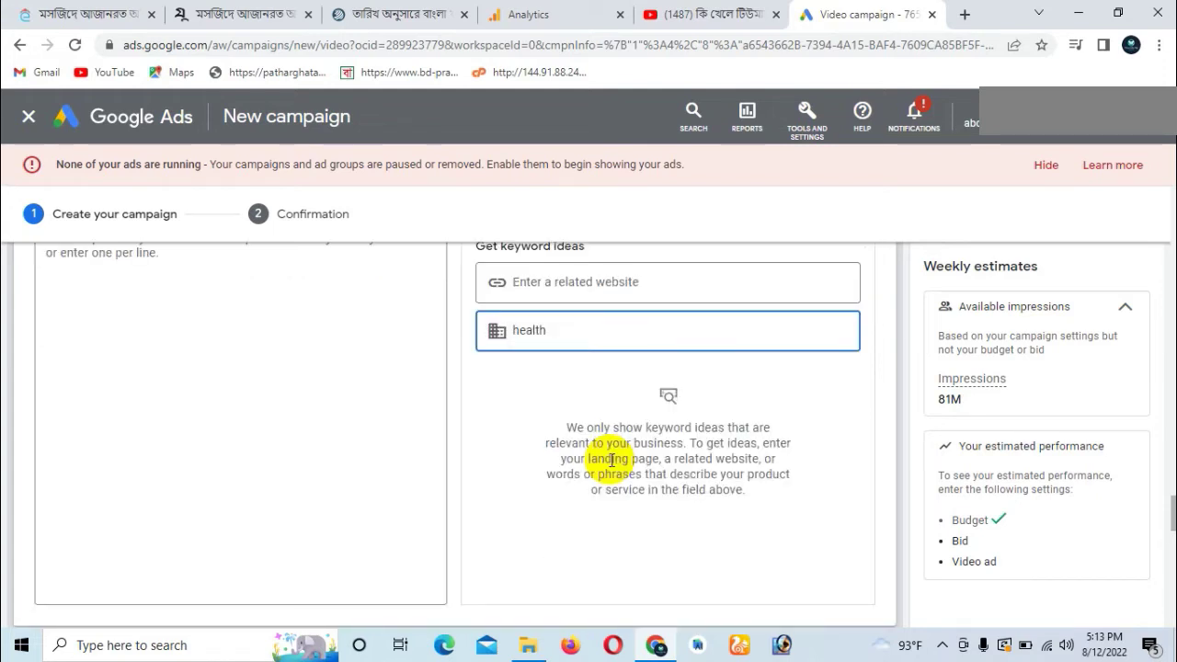
{"action": "left_click_drag", "start_coordinate": [557, 332], "coordinate": [494, 332]}
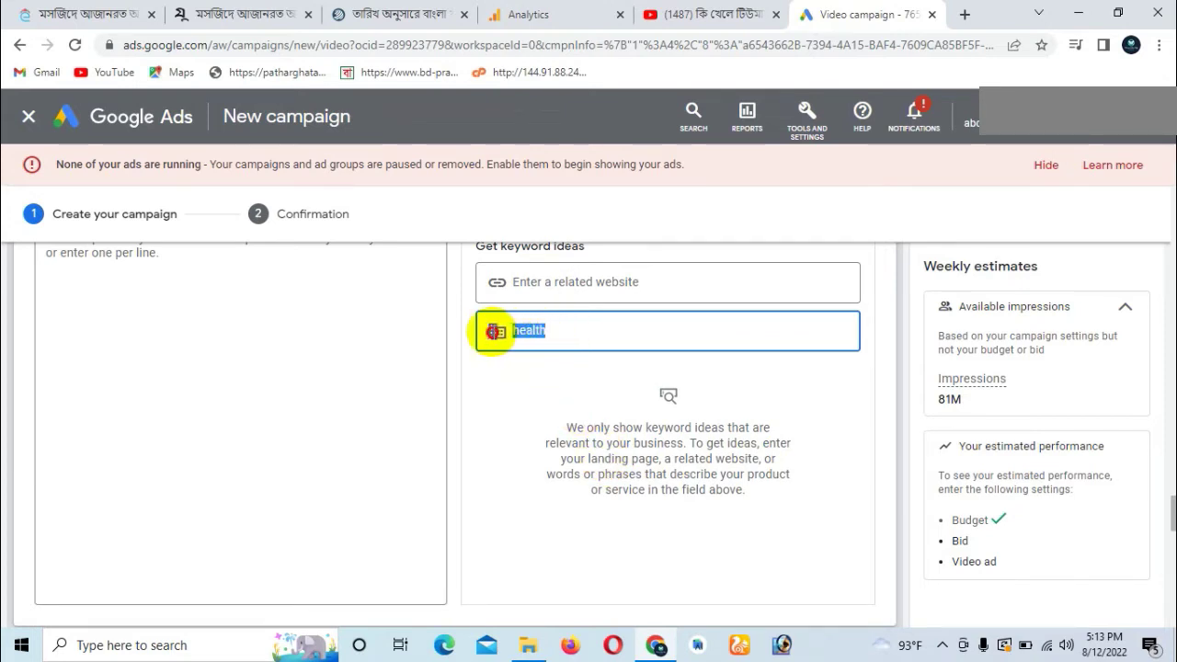
{"action": "key", "text": "BackSpace"}
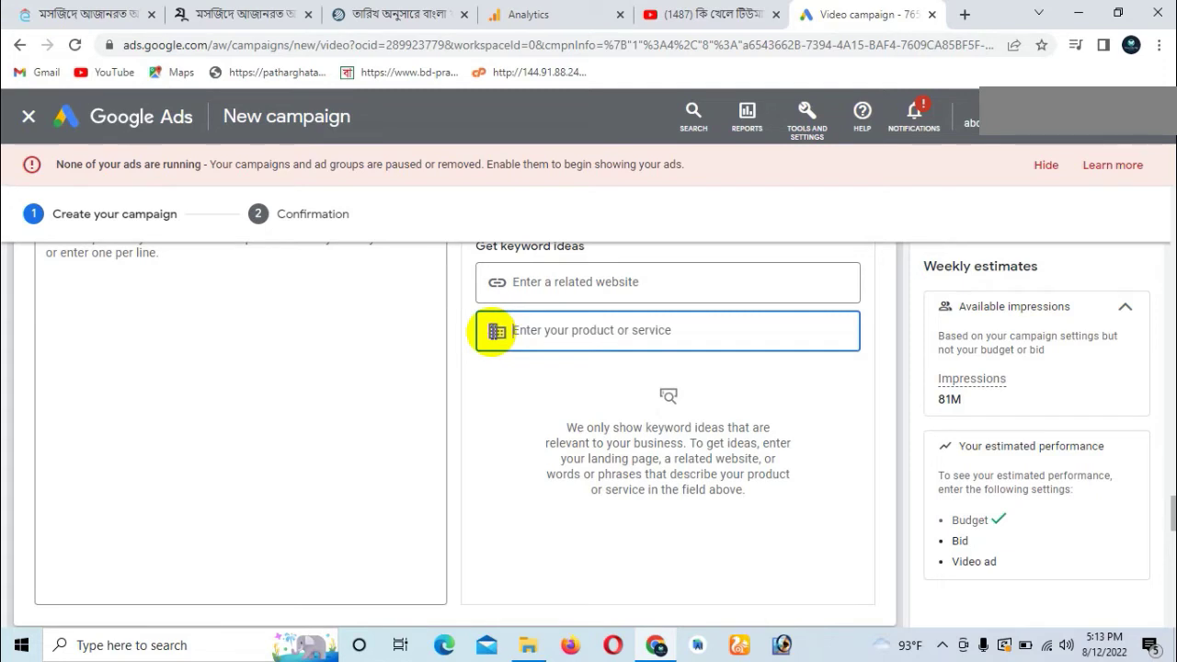
{"action": "type", "text": "medical"}
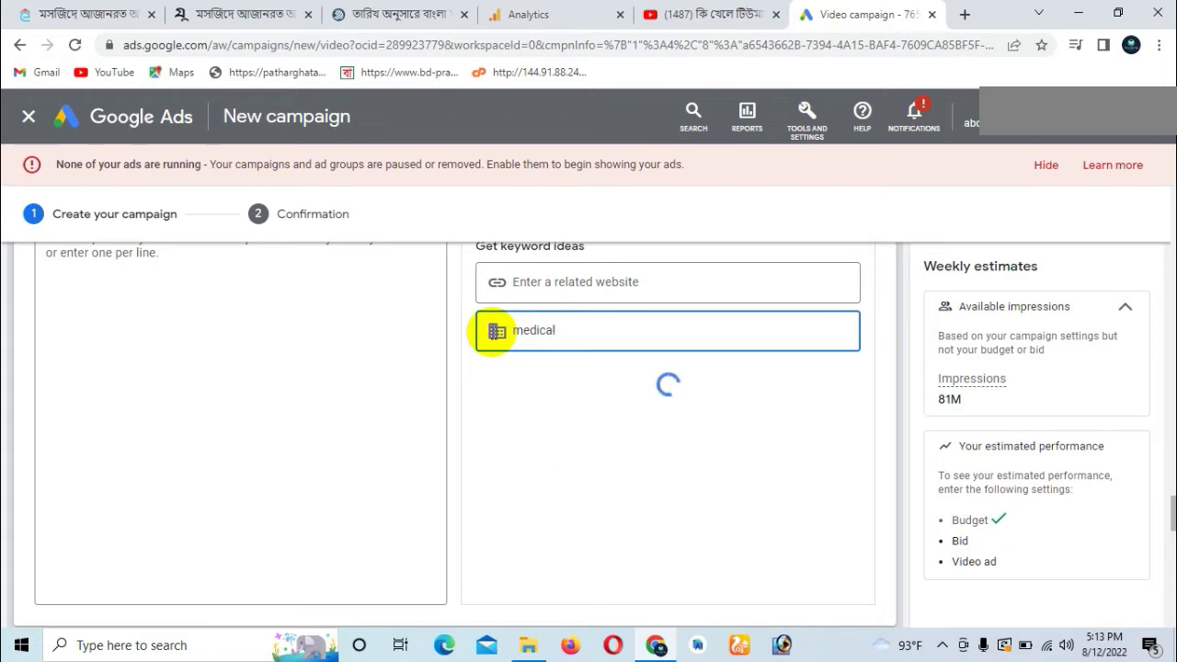
Move the term "medical" from the product or service field to the related website field for keyword ideas
{"action": "scroll", "coordinate": [571, 355], "scroll_direction": "up", "scroll_amount": 1}
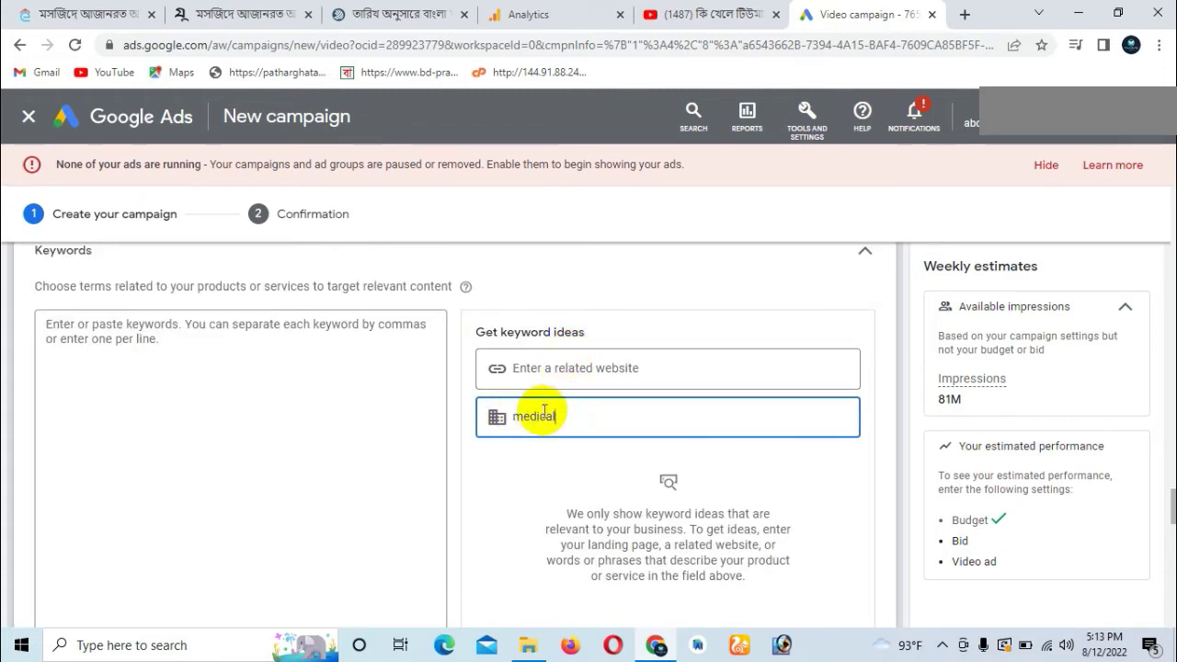
{"action": "left_click_drag", "start_coordinate": [557, 417], "coordinate": [501, 417]}
{"action": "key", "text": "ctrl+c"}
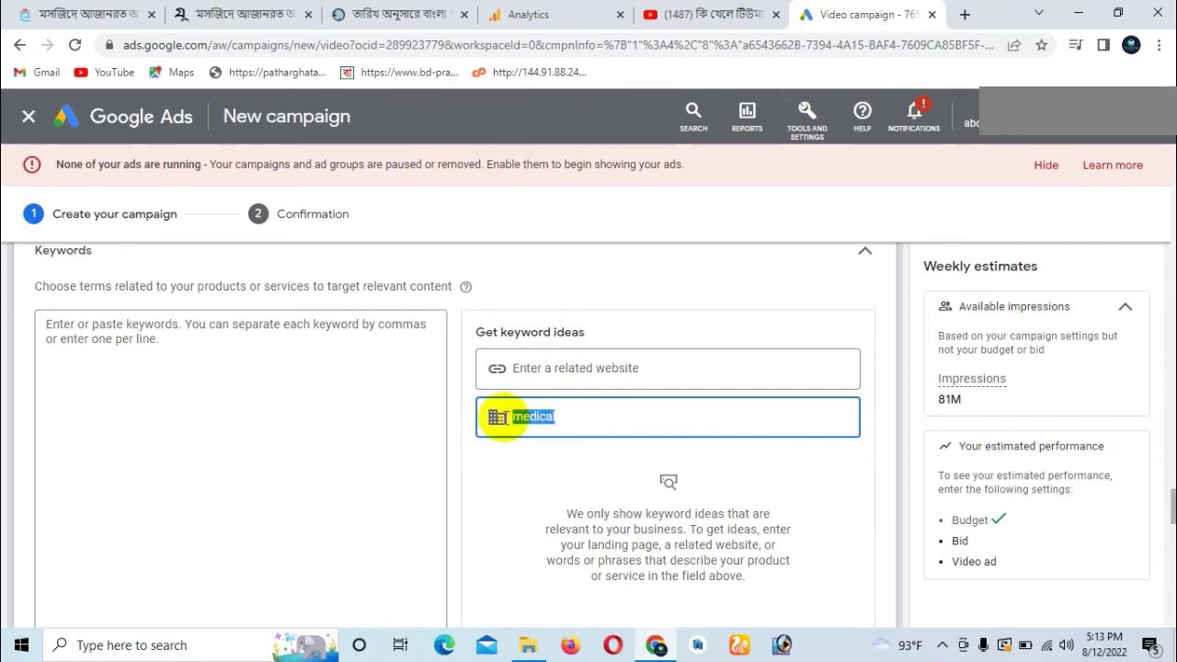
{"action": "key", "text": "BackSpace"}
{"action": "left_click", "coordinate": [584, 368]}
{"action": "key", "text": "ctrl+v"}
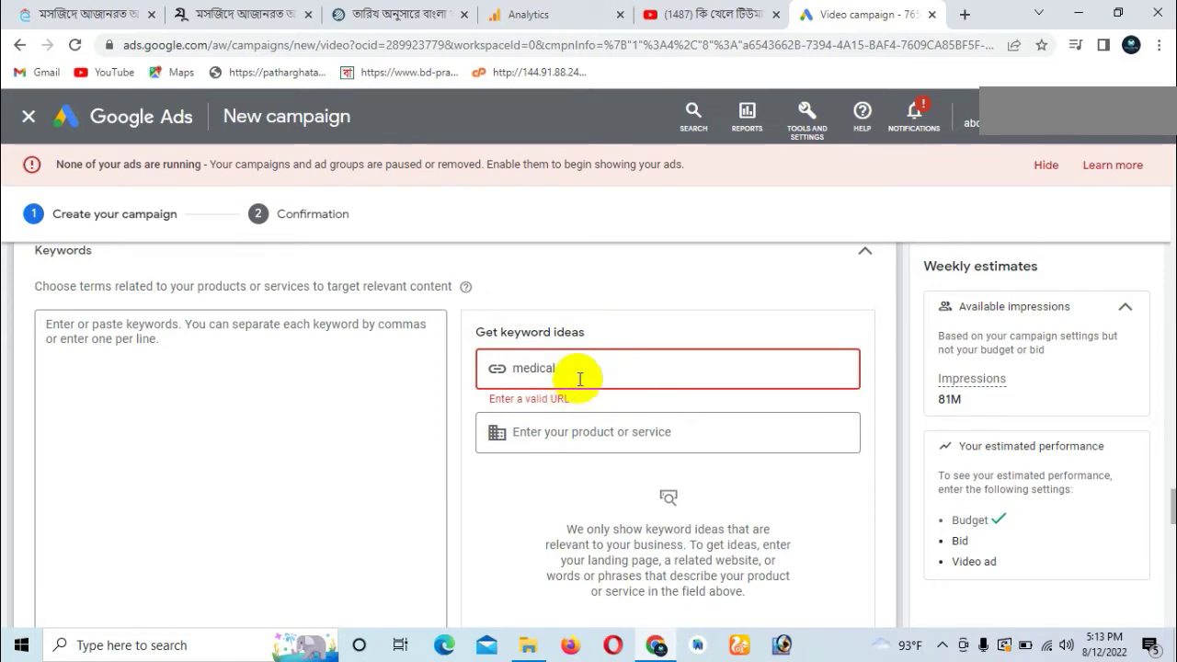
Clear the related website field and get keyword ideas for the product or service "education"
{"action": "left_click", "coordinate": [573, 368]}
{"action": "left_click_drag", "start_coordinate": [574, 369], "coordinate": [497, 368]}
{"action": "key", "text": "BackSpace"}
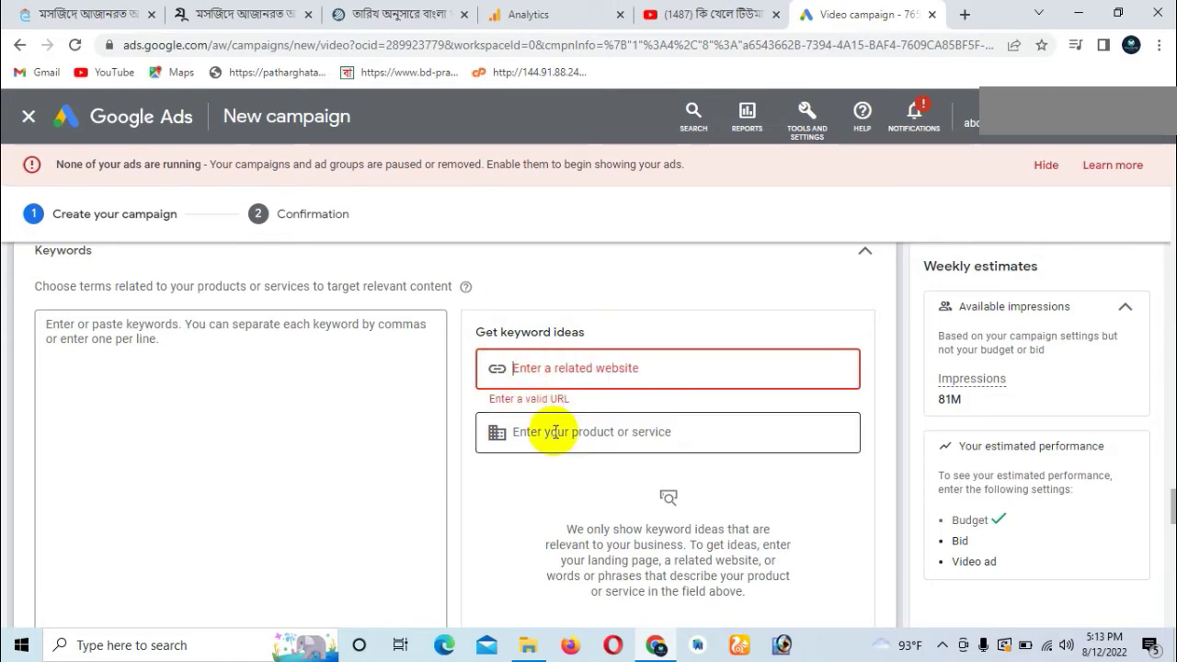
{"action": "left_click", "coordinate": [552, 434]}
{"action": "type", "text": "ed"}
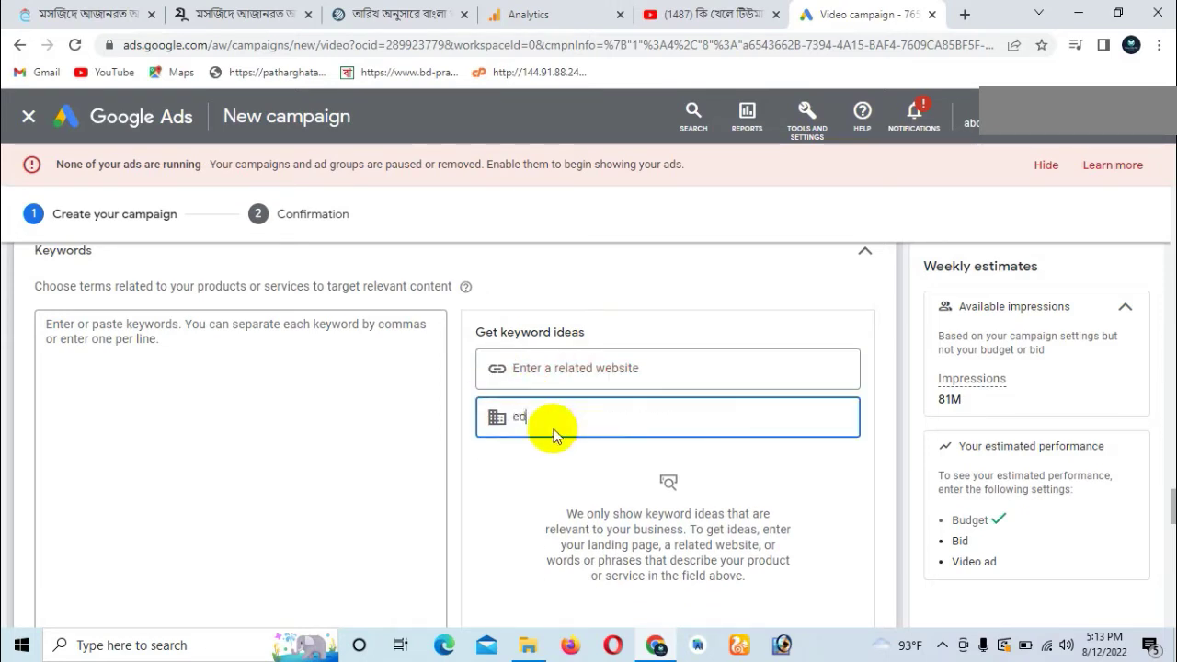
{"action": "type", "text": "ucation"}
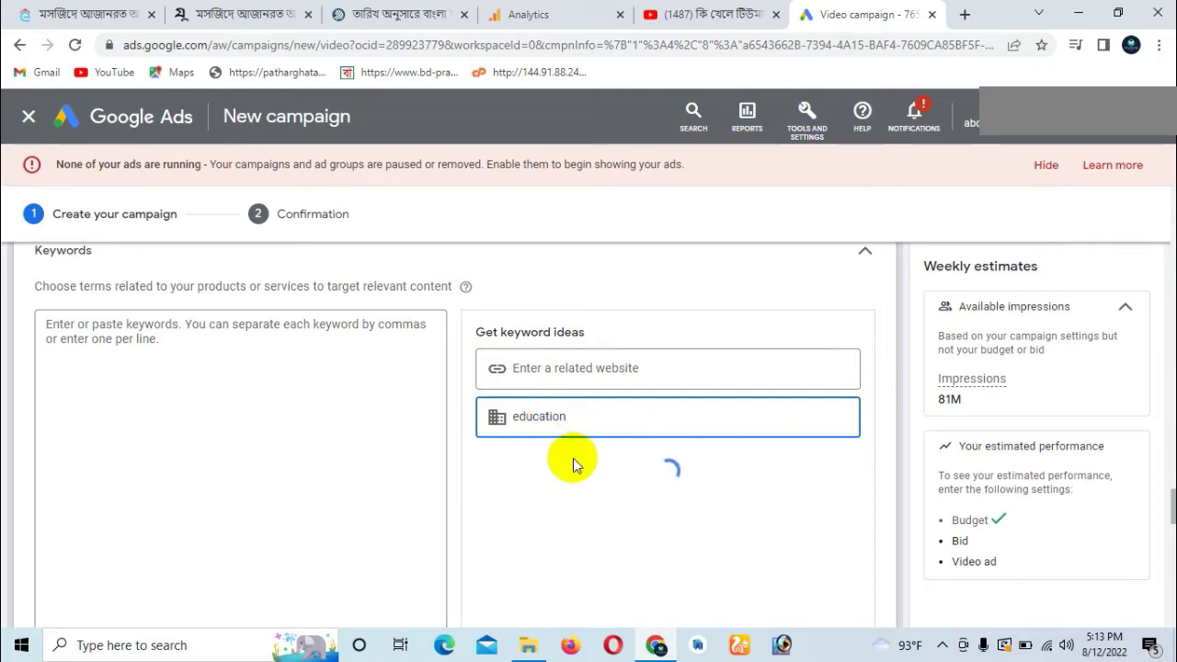
{"action": "scroll", "coordinate": [573, 460], "scroll_direction": "up", "scroll_amount": 1}
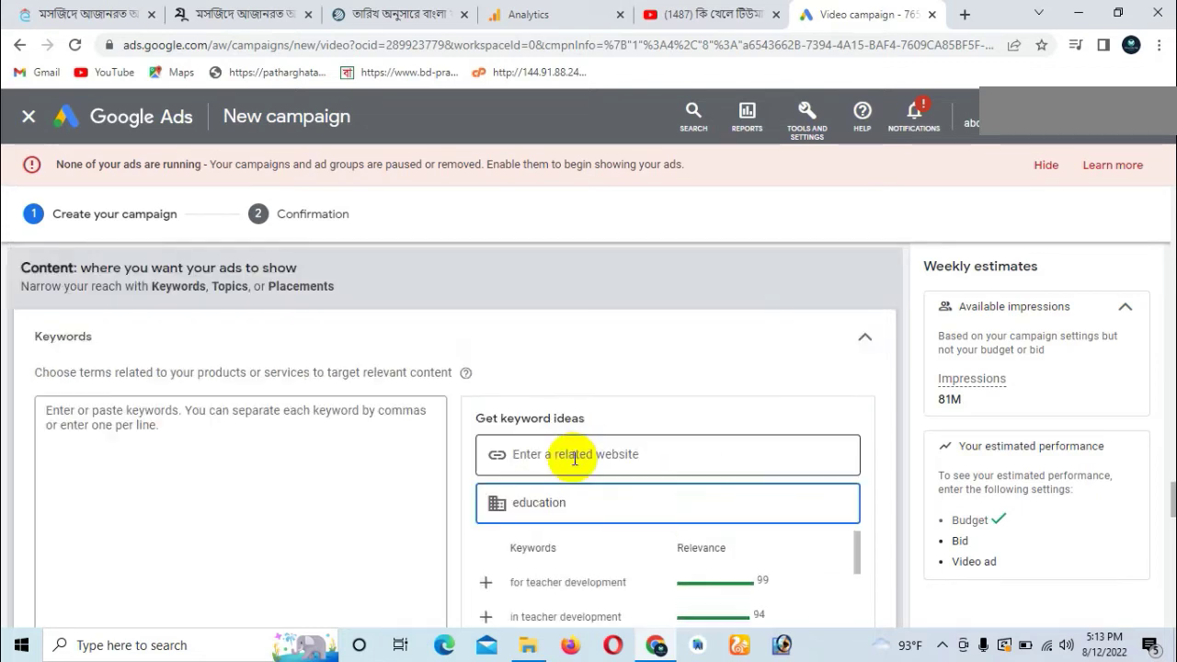
{"action": "scroll", "coordinate": [919, 462], "scroll_direction": "down", "scroll_amount": 3}
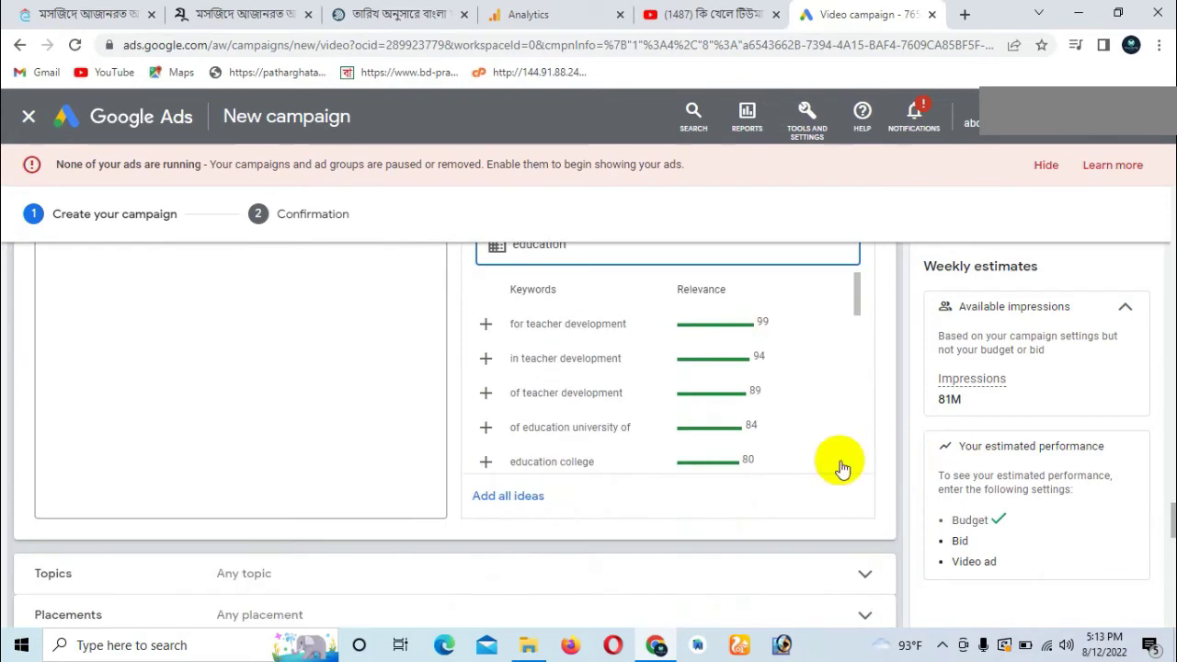
{"action": "scroll", "coordinate": [607, 422], "scroll_direction": "up", "scroll_amount": 1}
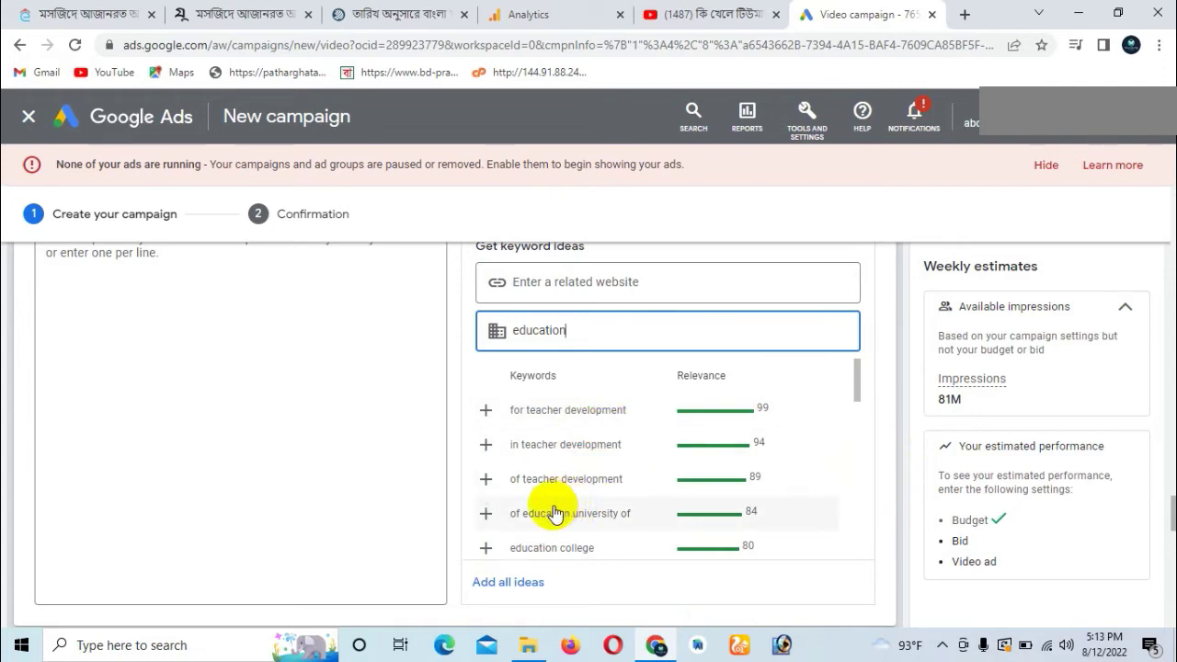
Add the keyword ideas "of education university of", "education college", "studying education" and "education course in college" to the keyword list
{"action": "left_click", "coordinate": [487, 513]}
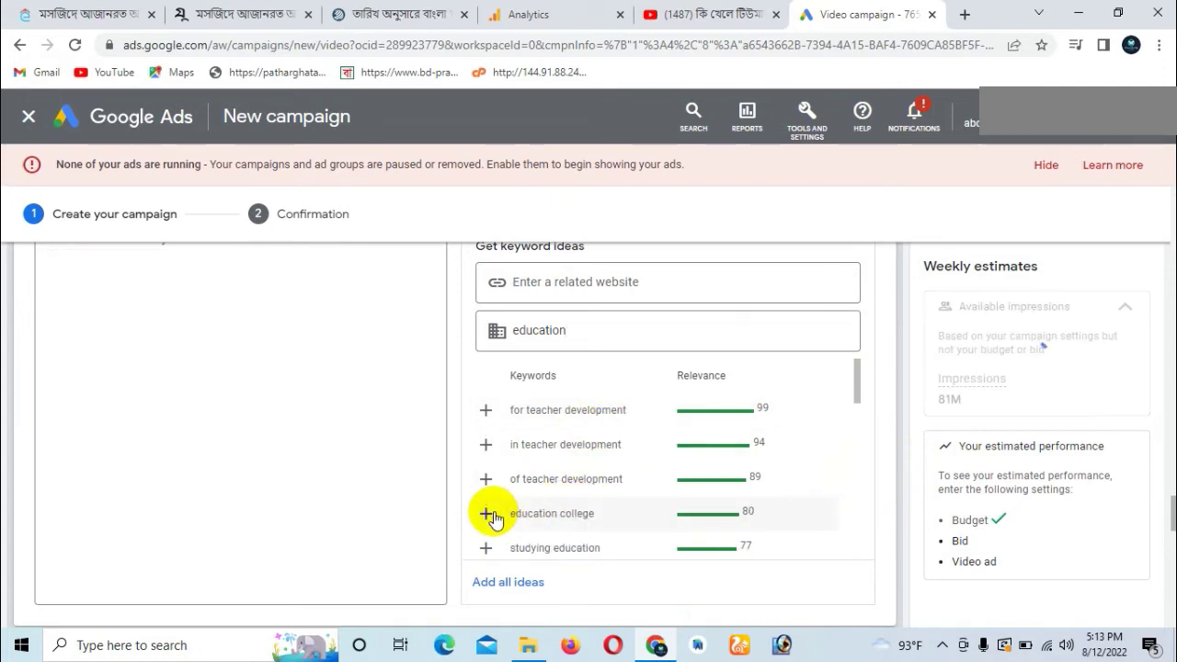
{"action": "left_click", "coordinate": [487, 517]}
{"action": "left_click", "coordinate": [488, 520]}
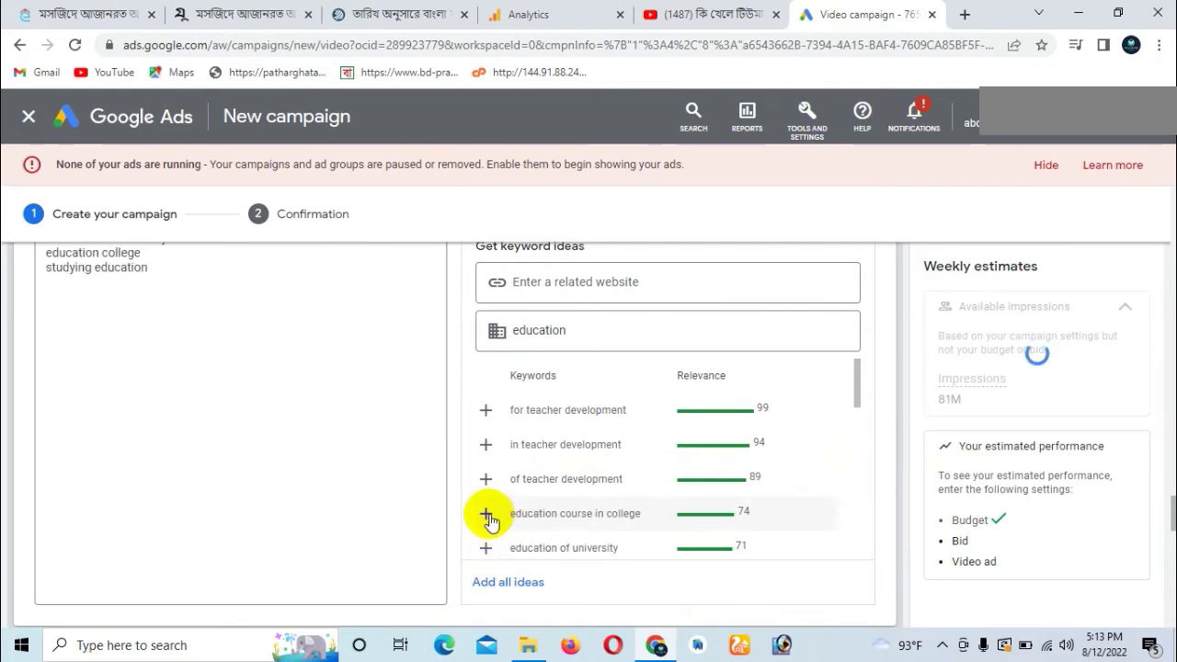
{"action": "left_click", "coordinate": [488, 519]}
Add the three teacher development ideas plus "all education", "college education in" and "the education" to the targeted keywords
{"action": "left_click", "coordinate": [485, 480]}
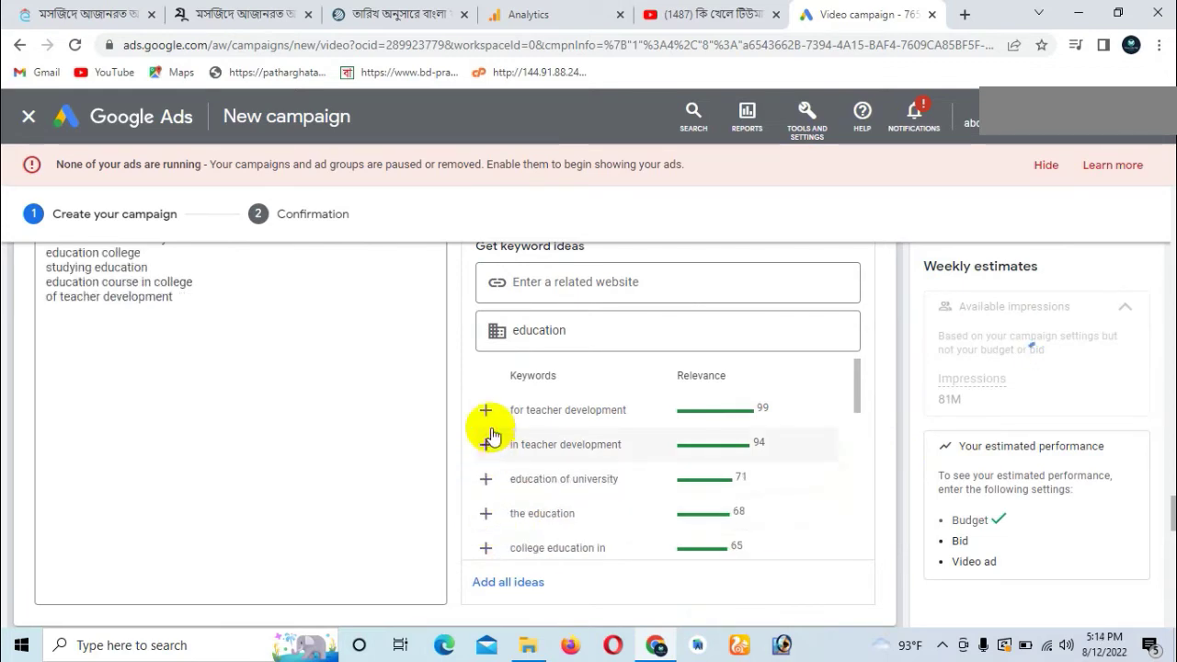
{"action": "left_click", "coordinate": [486, 441]}
{"action": "left_click", "coordinate": [488, 405]}
{"action": "left_click", "coordinate": [488, 511]}
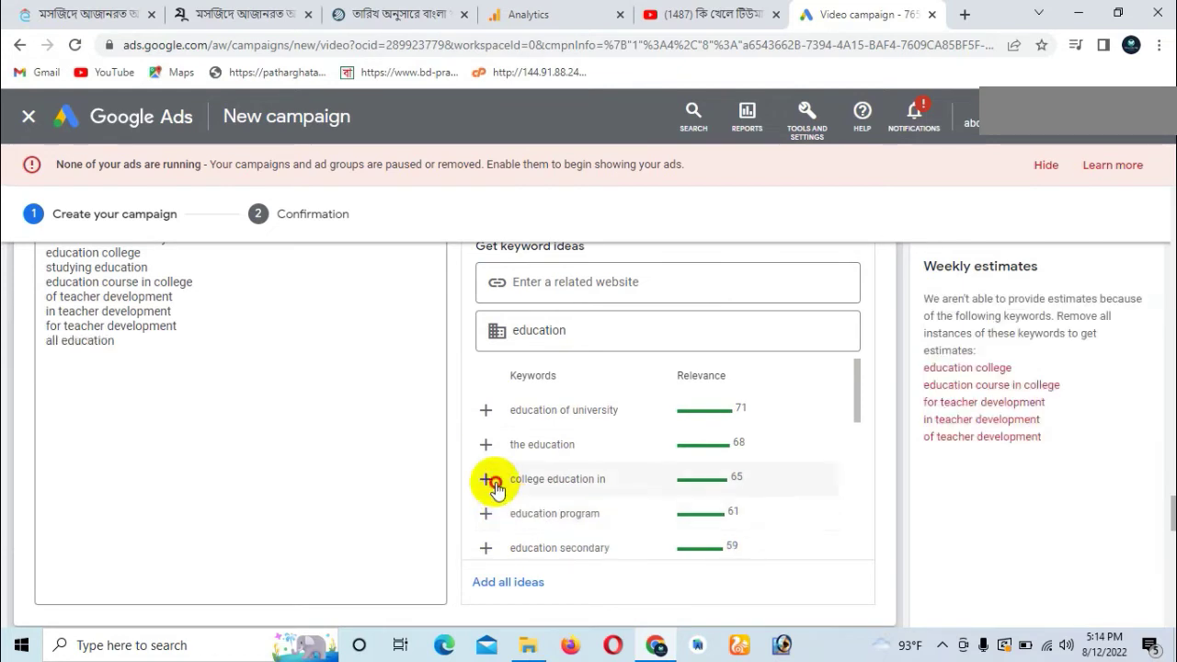
{"action": "left_click", "coordinate": [487, 479]}
{"action": "left_click", "coordinate": [487, 446]}
Add the keyword ideas "secondary education programs", "what is education as a course" and "education institutes" to the keyword list
{"action": "scroll", "coordinate": [496, 486], "scroll_direction": "down", "scroll_amount": 1}
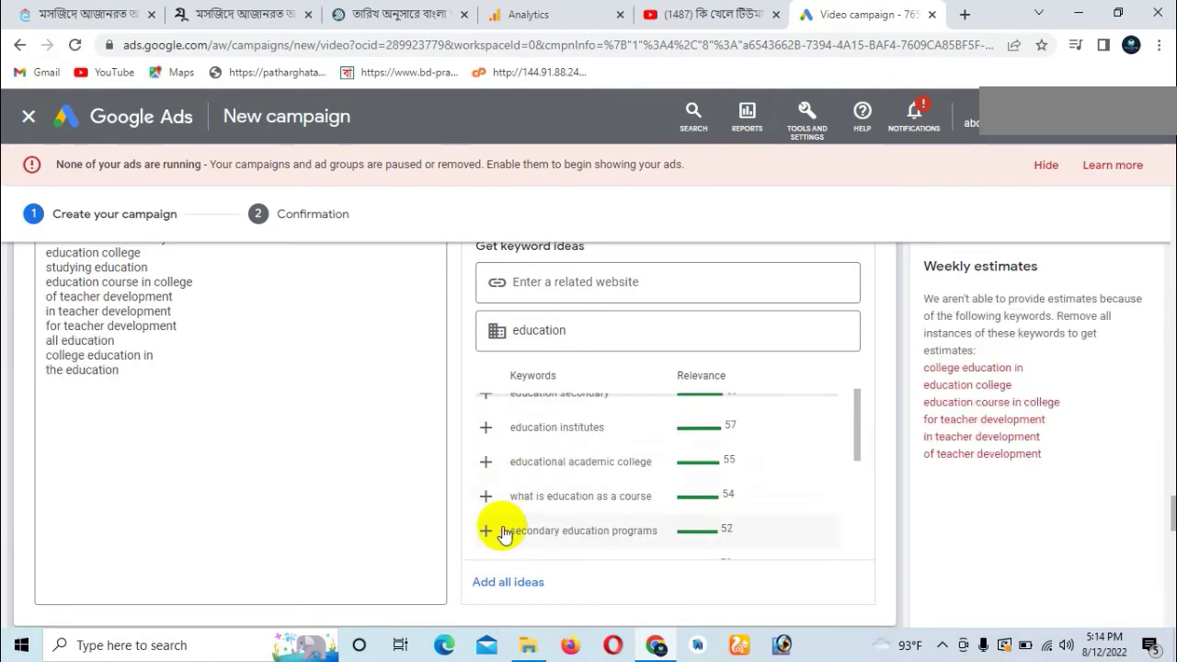
{"action": "left_click", "coordinate": [487, 525]}
{"action": "left_click", "coordinate": [499, 501]}
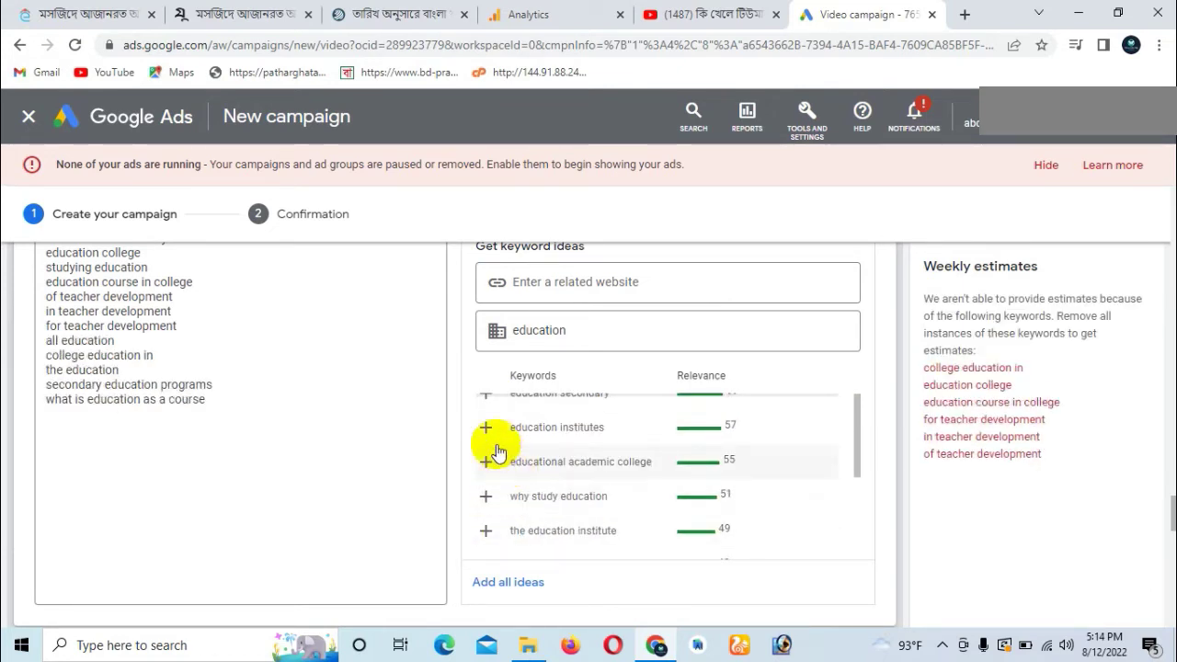
{"action": "left_click", "coordinate": [488, 433]}
Replace the product or service for the keyword ideas with "medicine"
{"action": "left_click_drag", "start_coordinate": [591, 330], "coordinate": [501, 331]}
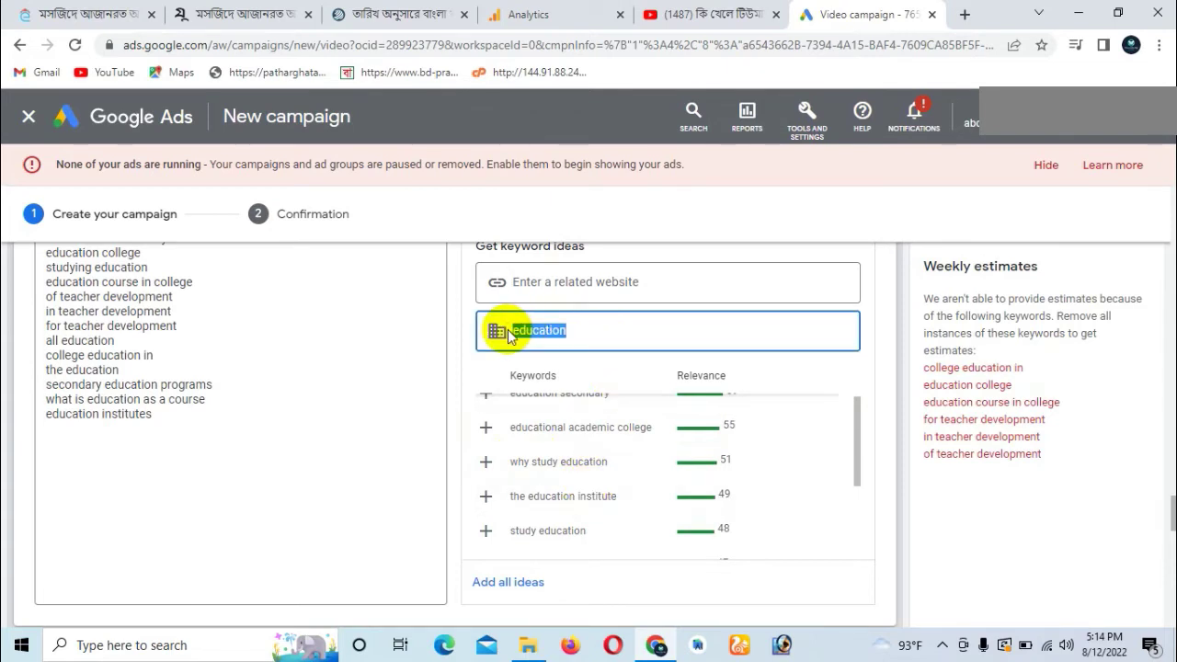
{"action": "key", "text": "BackSpace"}
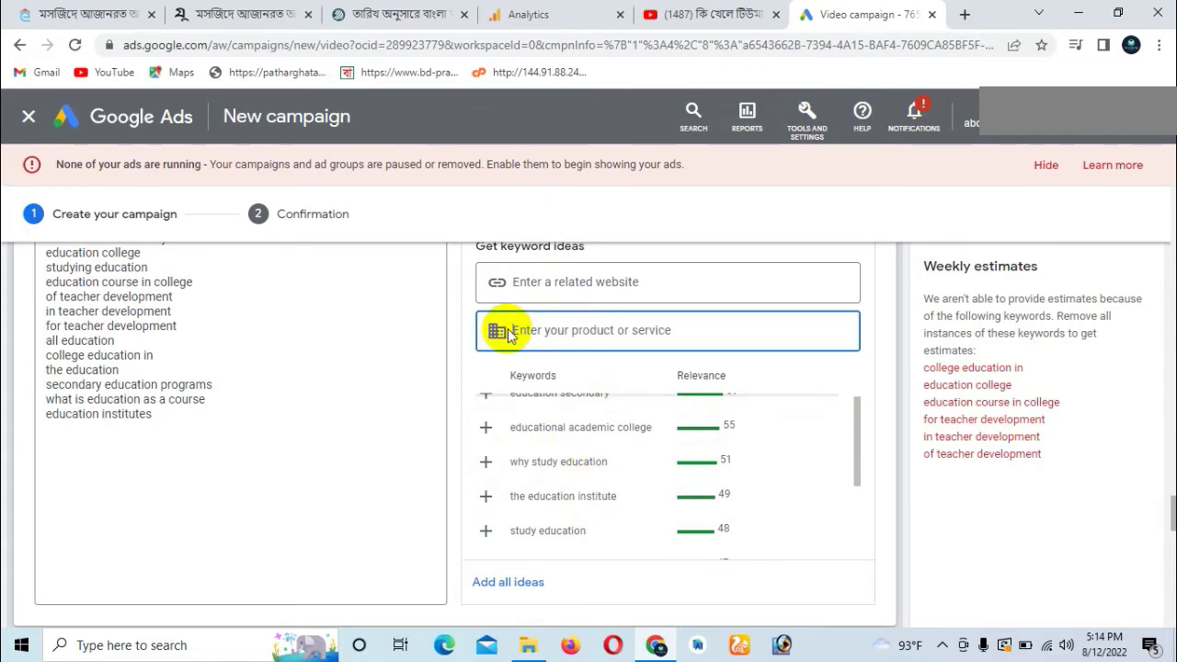
{"action": "type", "text": "medi"}
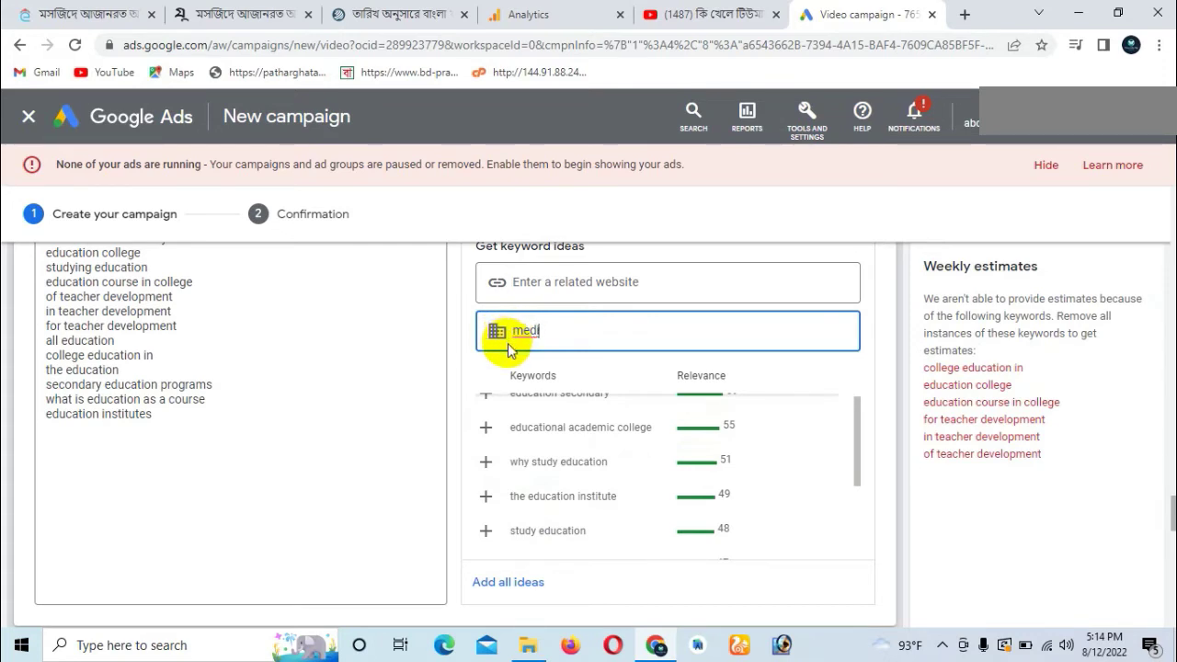
{"action": "type", "text": "cine"}
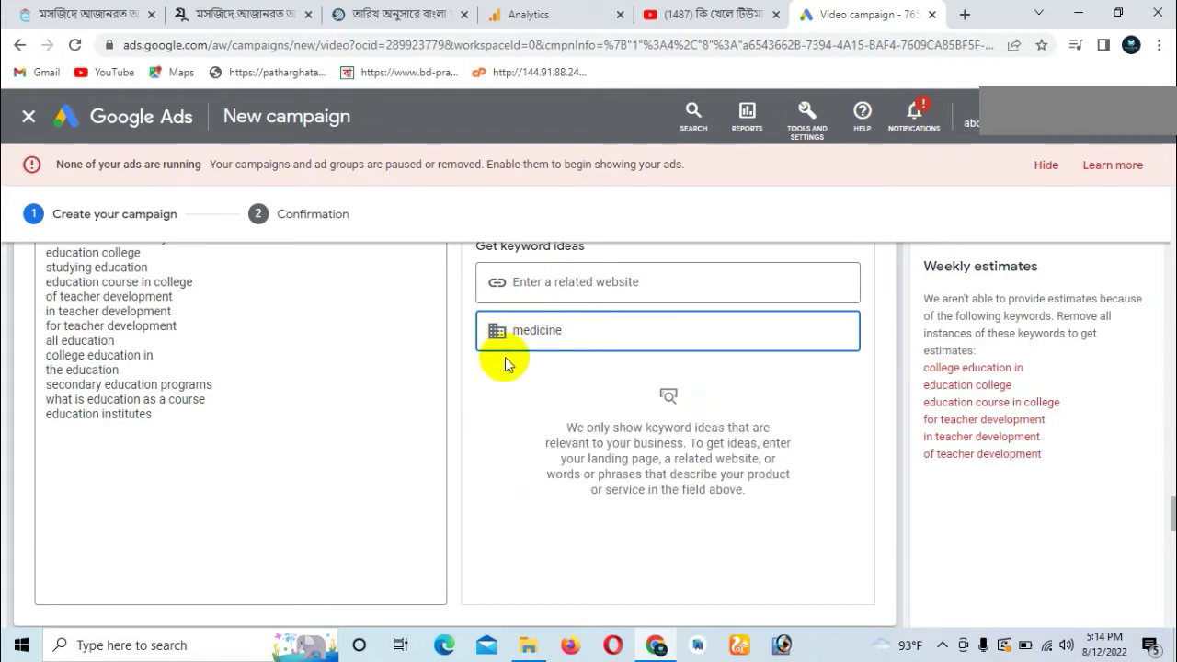
Copy the term "medicine" from the product or service field to a new line at the end of the keyword list
{"action": "left_click", "coordinate": [563, 337]}
{"action": "left_click_drag", "start_coordinate": [563, 336], "coordinate": [512, 337]}
{"action": "key", "text": "ctrl+c"}
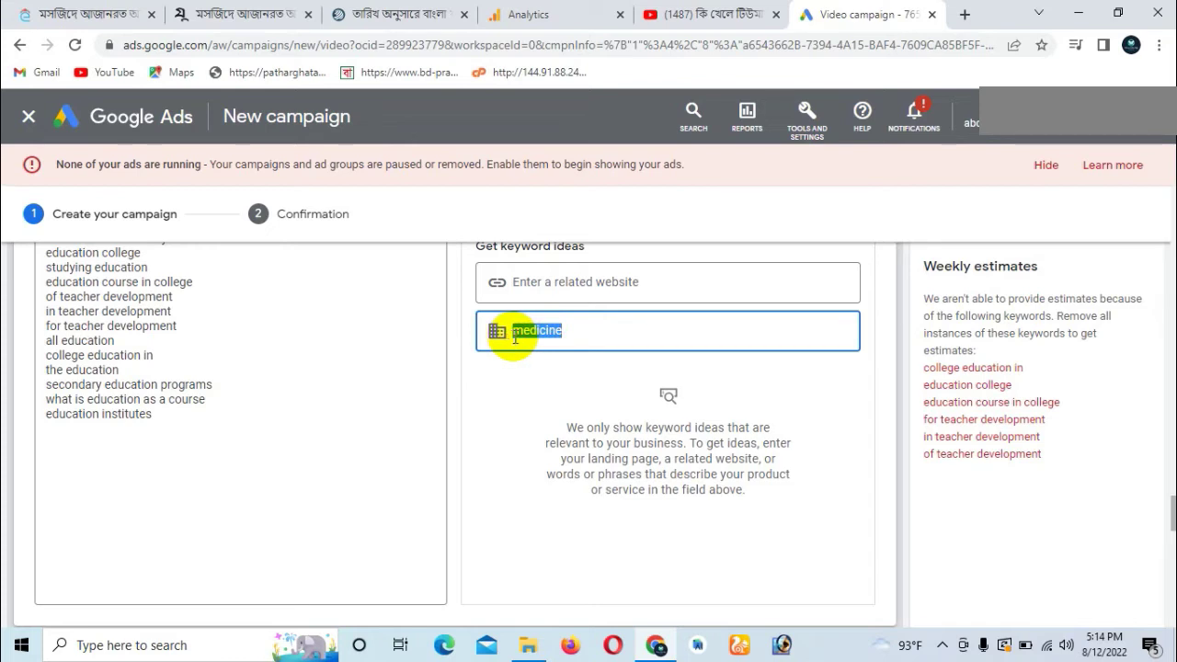
{"action": "left_click", "coordinate": [150, 437]}
{"action": "left_click", "coordinate": [169, 414]}
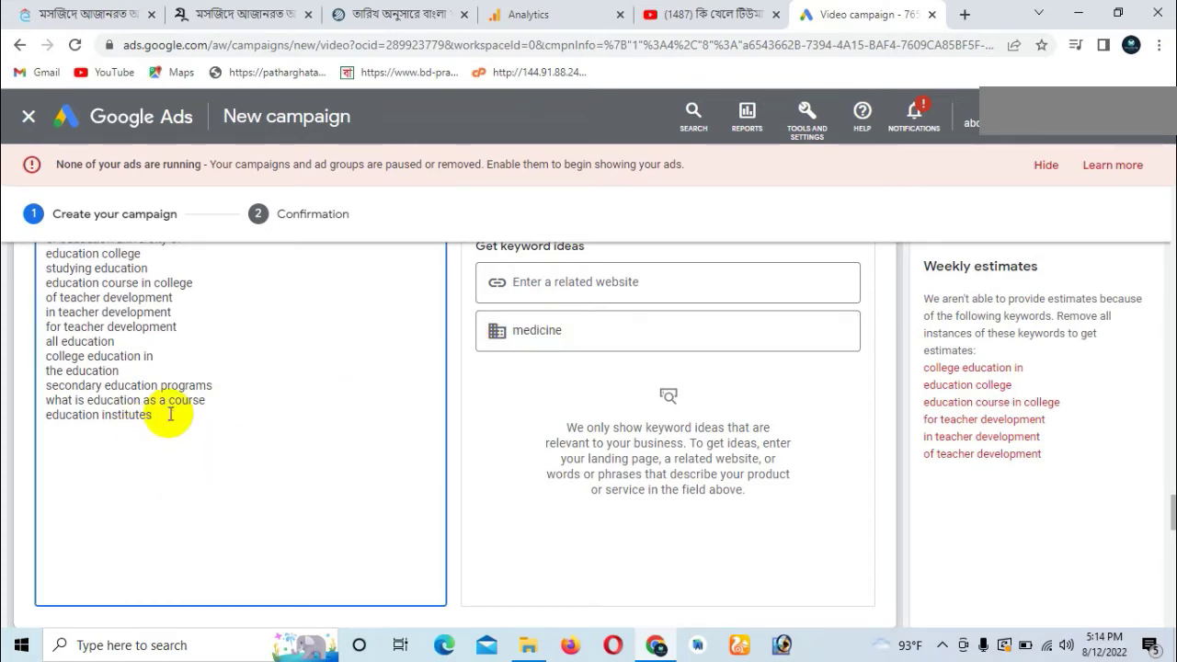
{"action": "key", "text": "ctrl+v"}
{"action": "key", "text": "Return"}
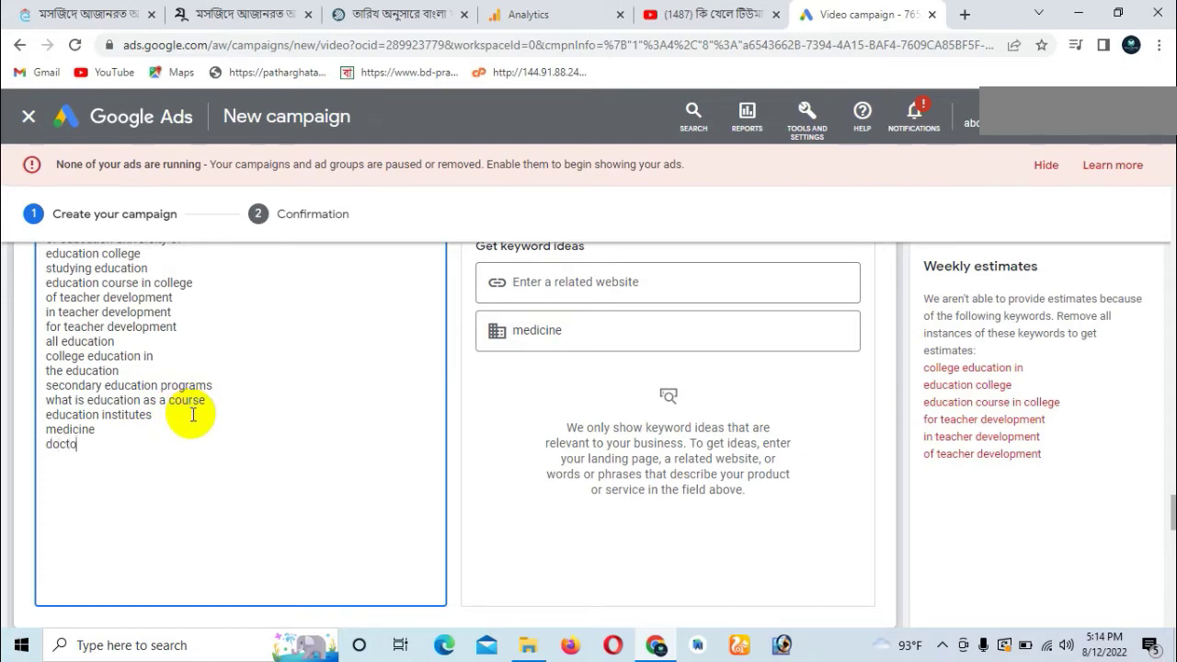
Add "doctor", "hospital" and "health related" as separate lines to the keyword list below "medicine"
{"action": "type", "text": "doctor"}
{"action": "key", "text": "Return"}
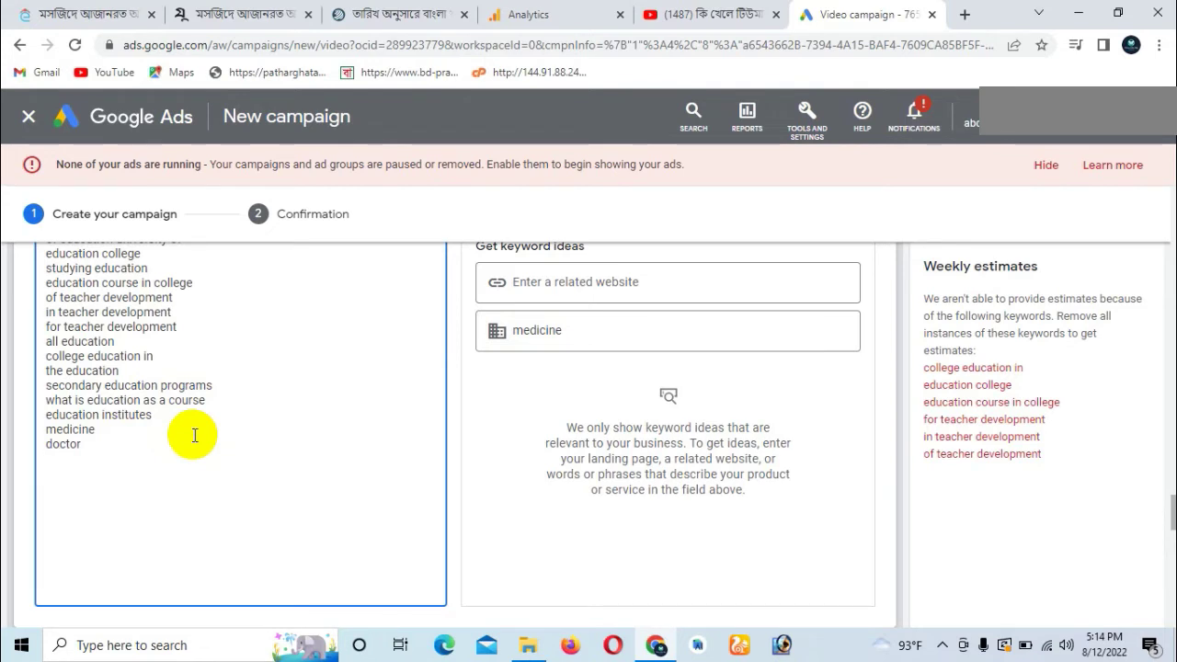
{"action": "type", "text": "ho"}
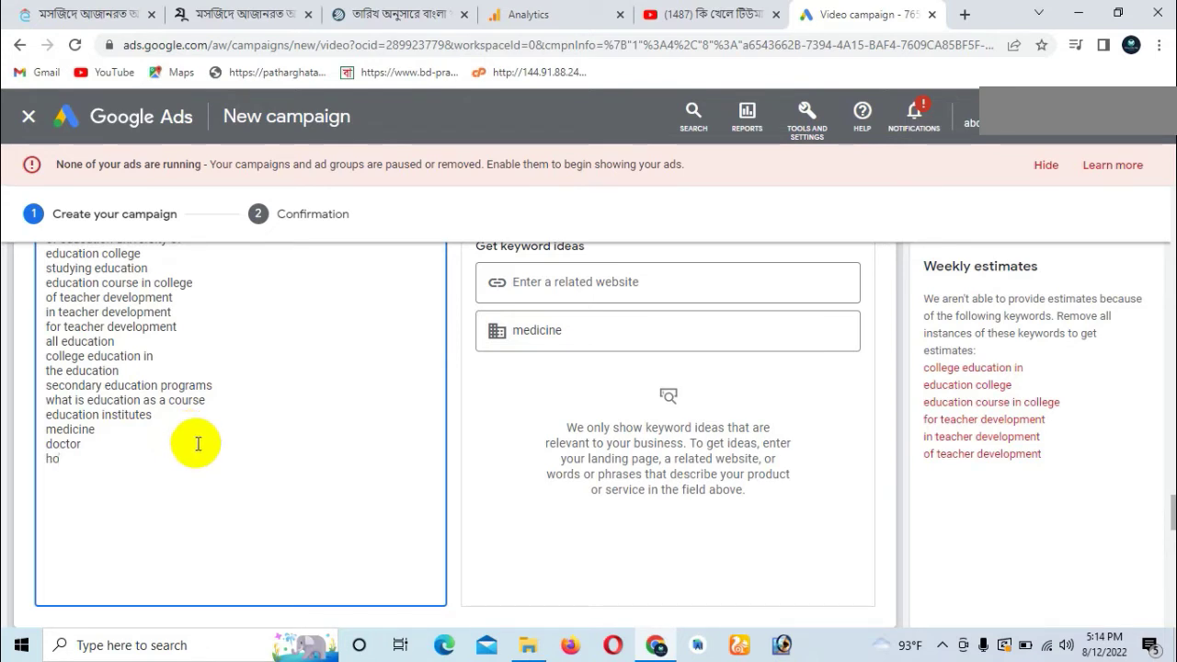
{"action": "type", "text": "spita"}
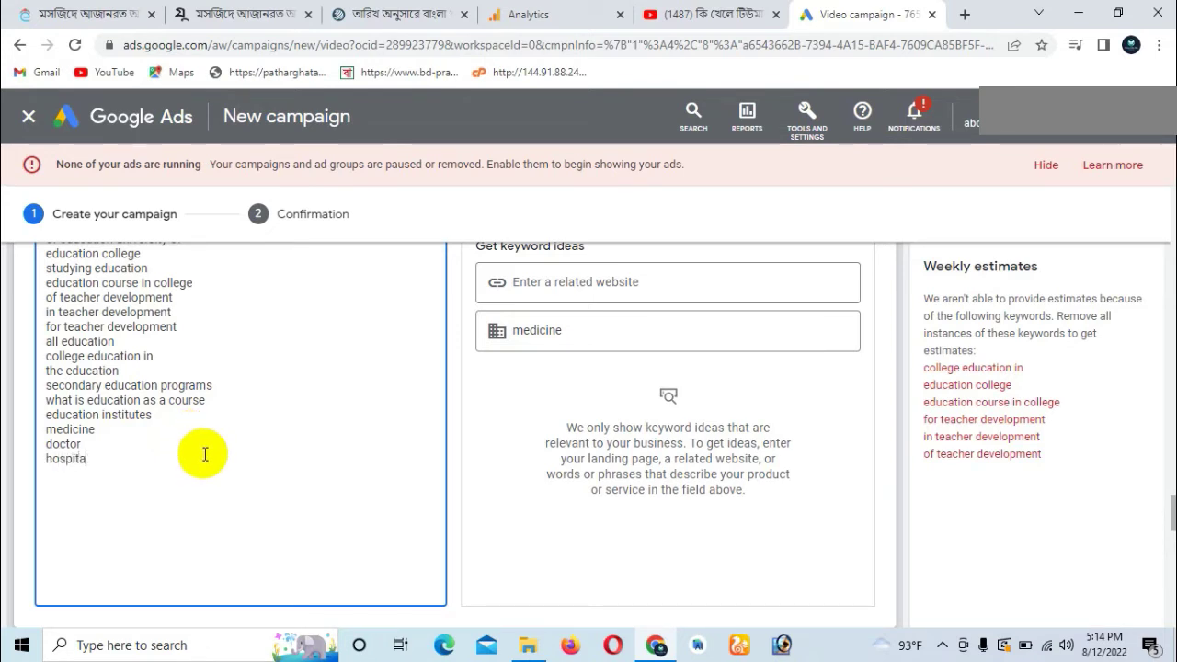
{"action": "type", "text": "l"}
{"action": "key", "text": "Return"}
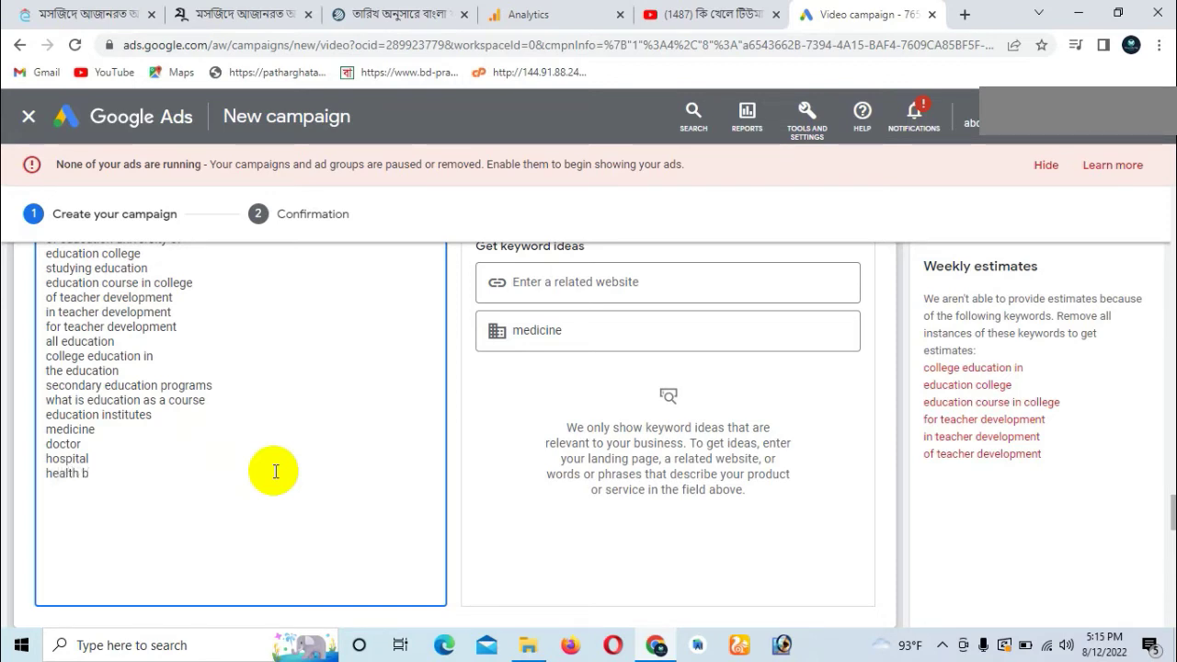
{"action": "type", "text": "re"}
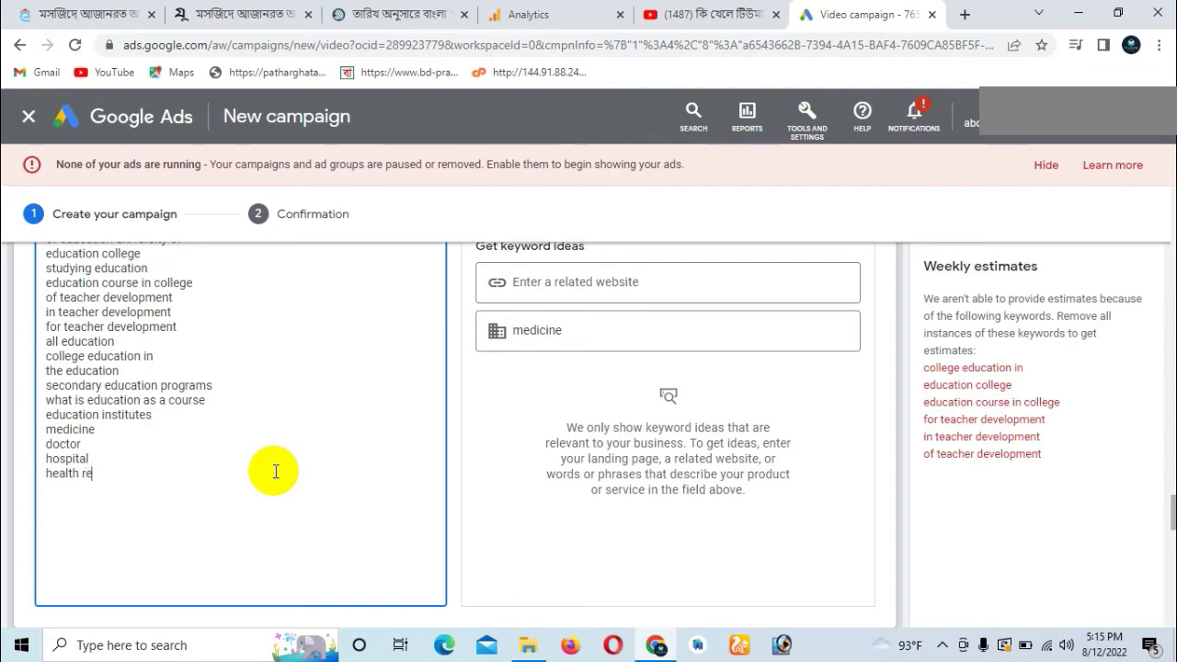
{"action": "type", "text": "lated"}
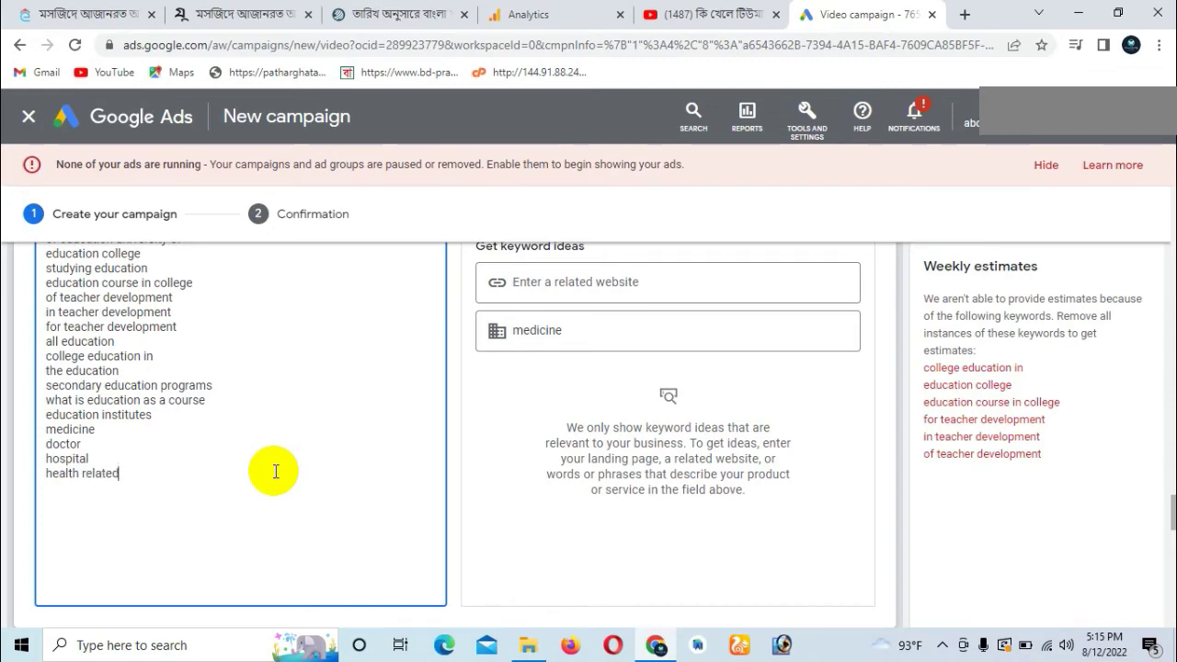
Add the keywords "education" and "health care" on new lines below "health related"
{"action": "scroll", "coordinate": [281, 467], "scroll_direction": "up", "scroll_amount": 4}
{"action": "scroll", "coordinate": [258, 450], "scroll_direction": "down", "scroll_amount": 3}
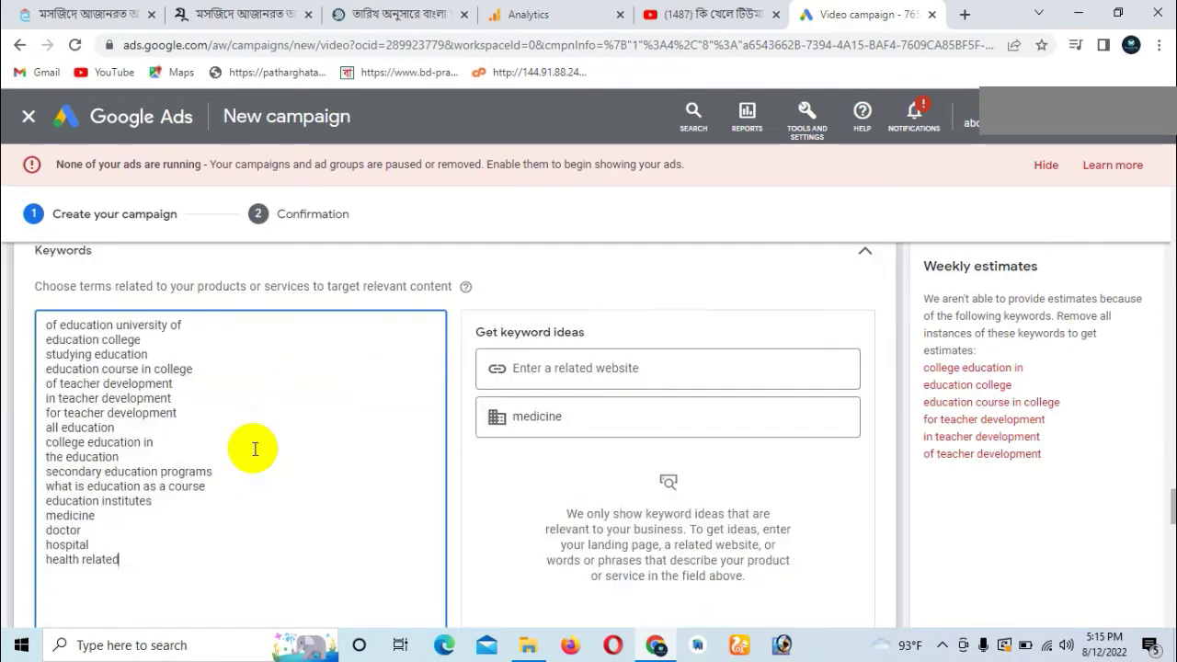
{"action": "left_click", "coordinate": [136, 559]}
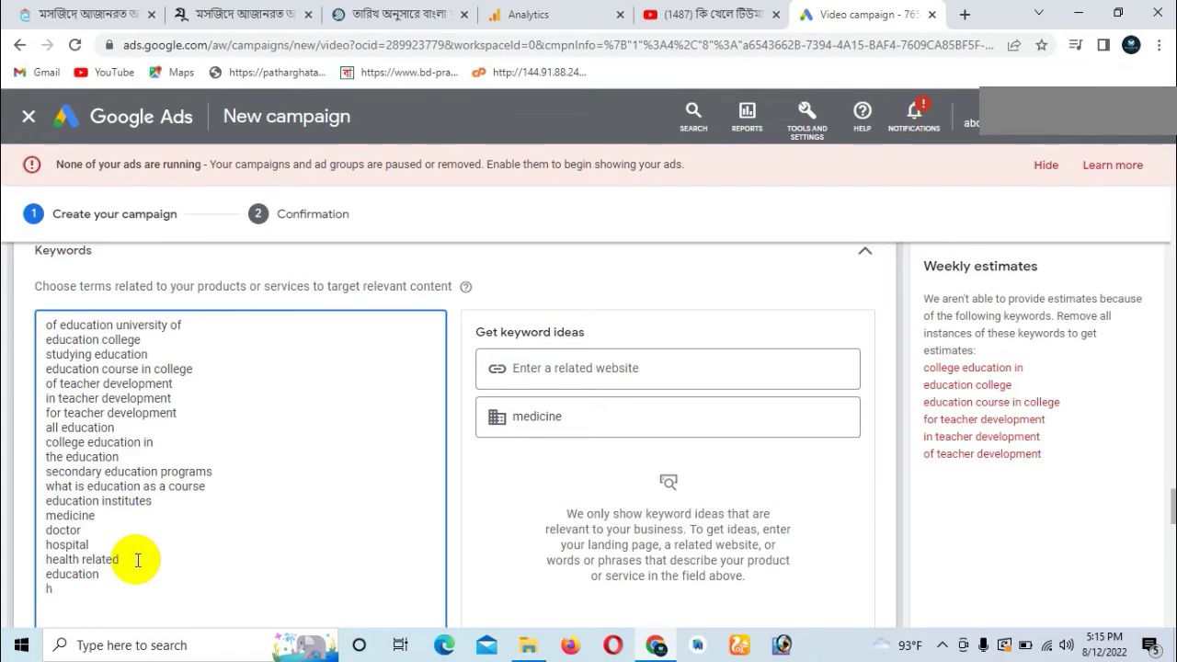
{"action": "type", "text": "alth care"}
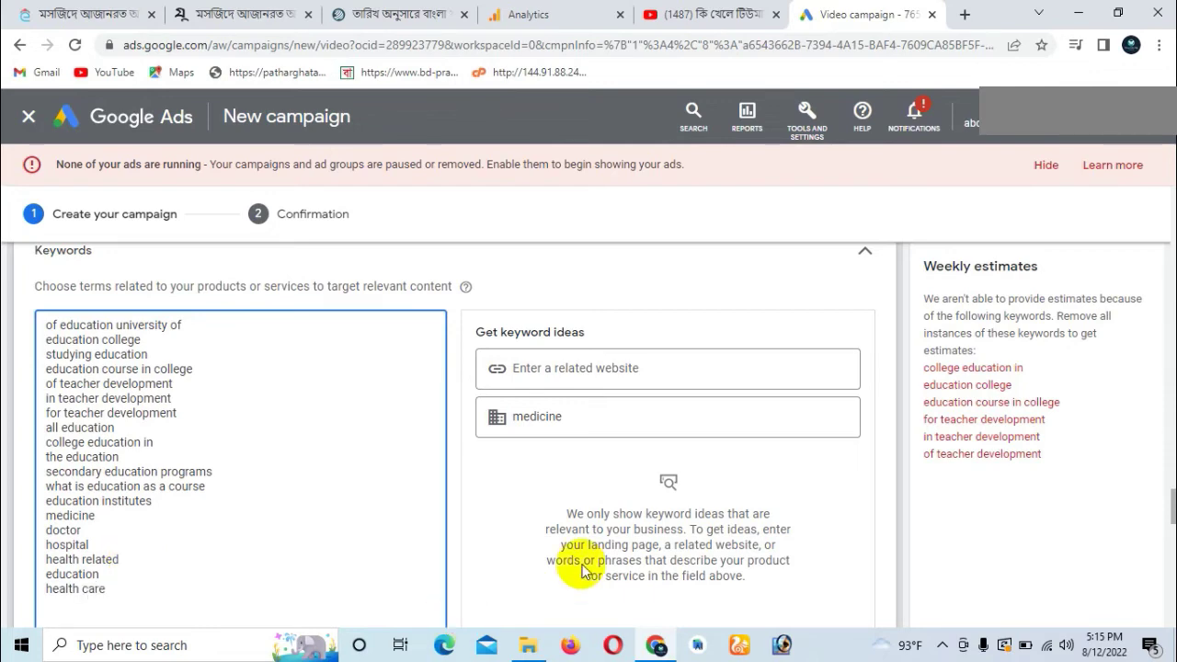
Expand the Topics targeting and look through the whole list of topic categories for ones that suit the video
{"action": "scroll", "coordinate": [583, 567], "scroll_direction": "down", "scroll_amount": 1}
{"action": "left_click", "coordinate": [509, 492]}
{"action": "scroll", "coordinate": [499, 494], "scroll_direction": "down", "scroll_amount": 2}
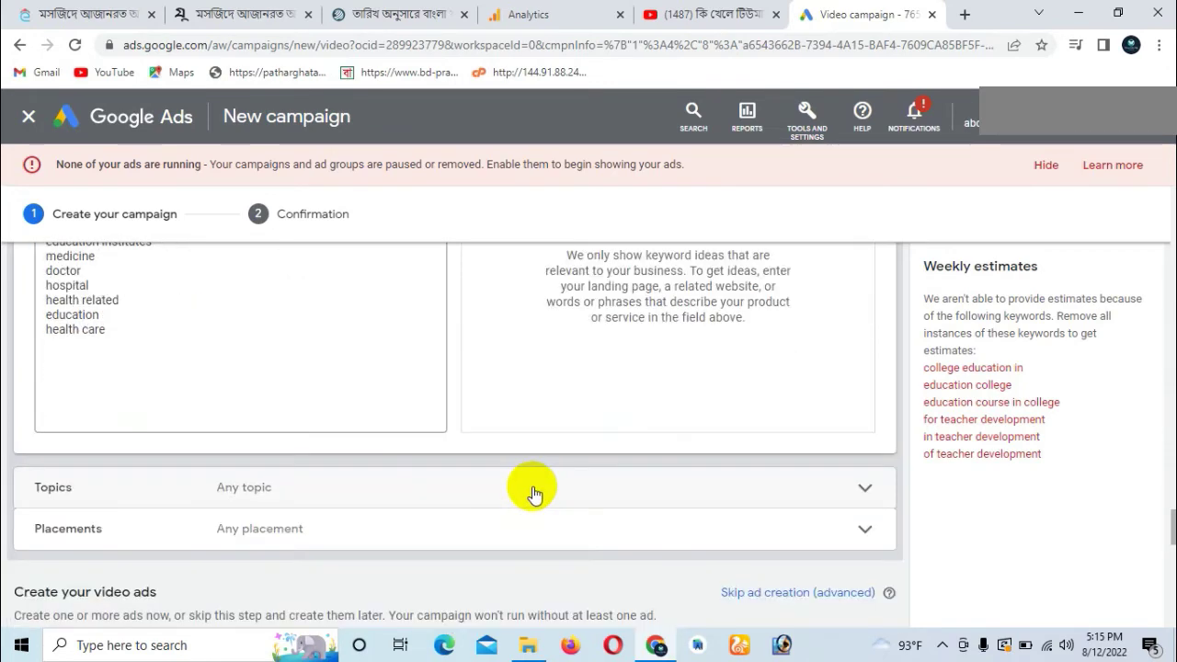
{"action": "left_click", "coordinate": [864, 488]}
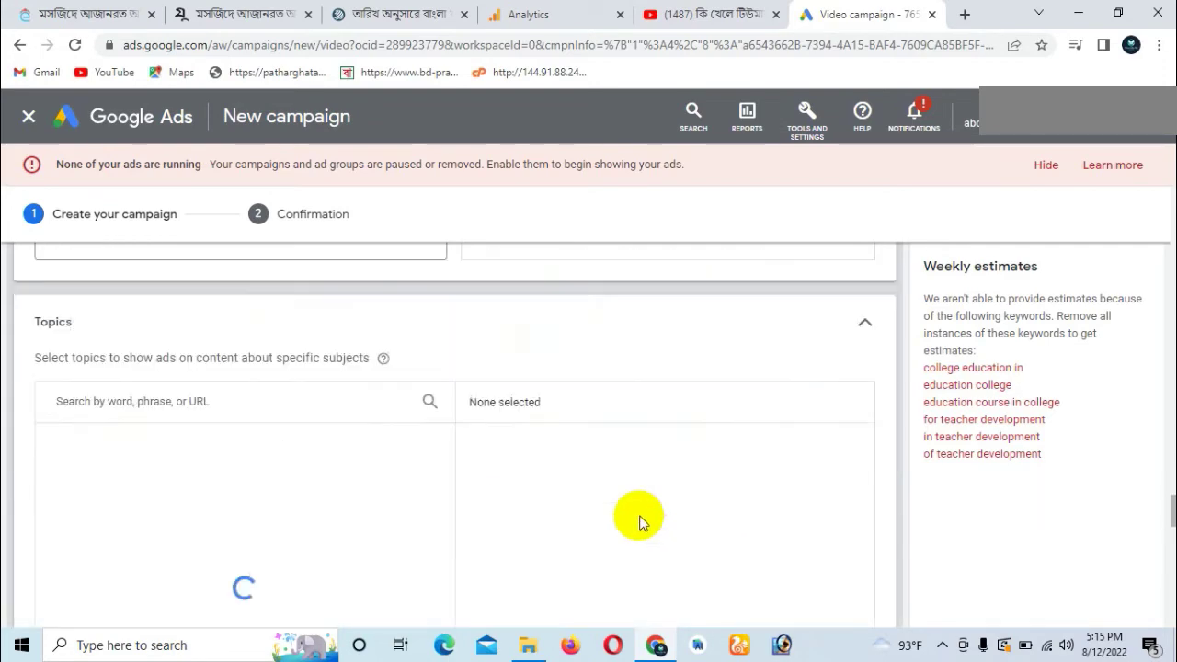
{"action": "scroll", "coordinate": [425, 511], "scroll_direction": "down", "scroll_amount": 2}
{"action": "scroll", "coordinate": [267, 487], "scroll_direction": "up", "scroll_amount": 2}
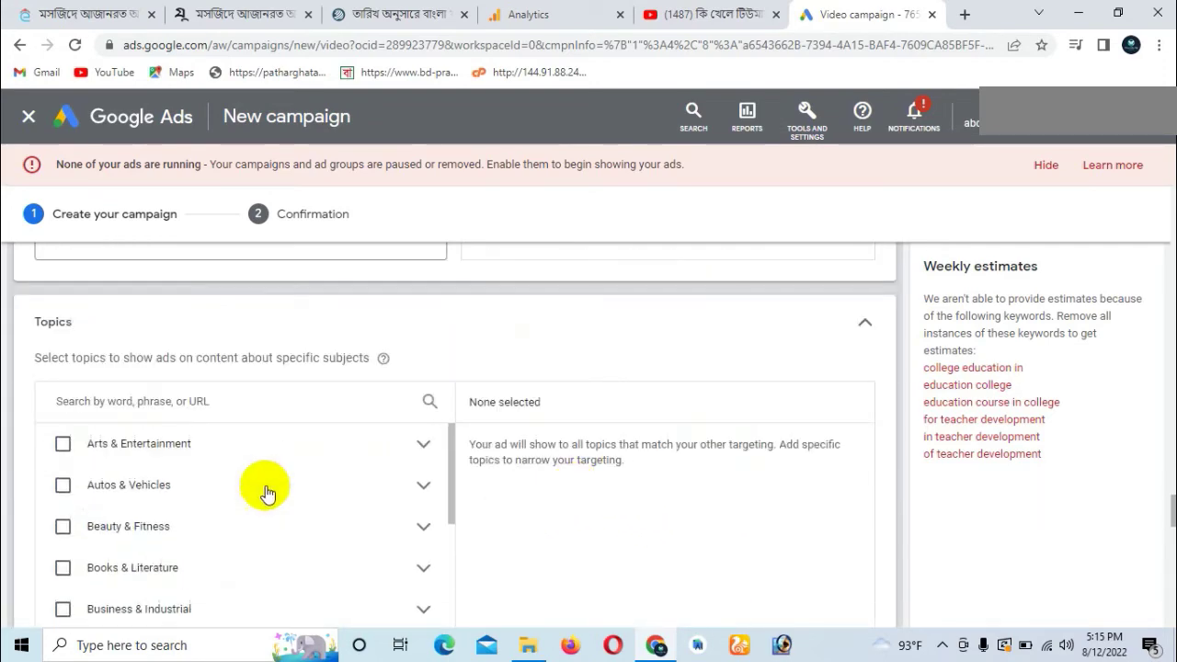
{"action": "scroll", "coordinate": [533, 505], "scroll_direction": "down", "scroll_amount": 2}
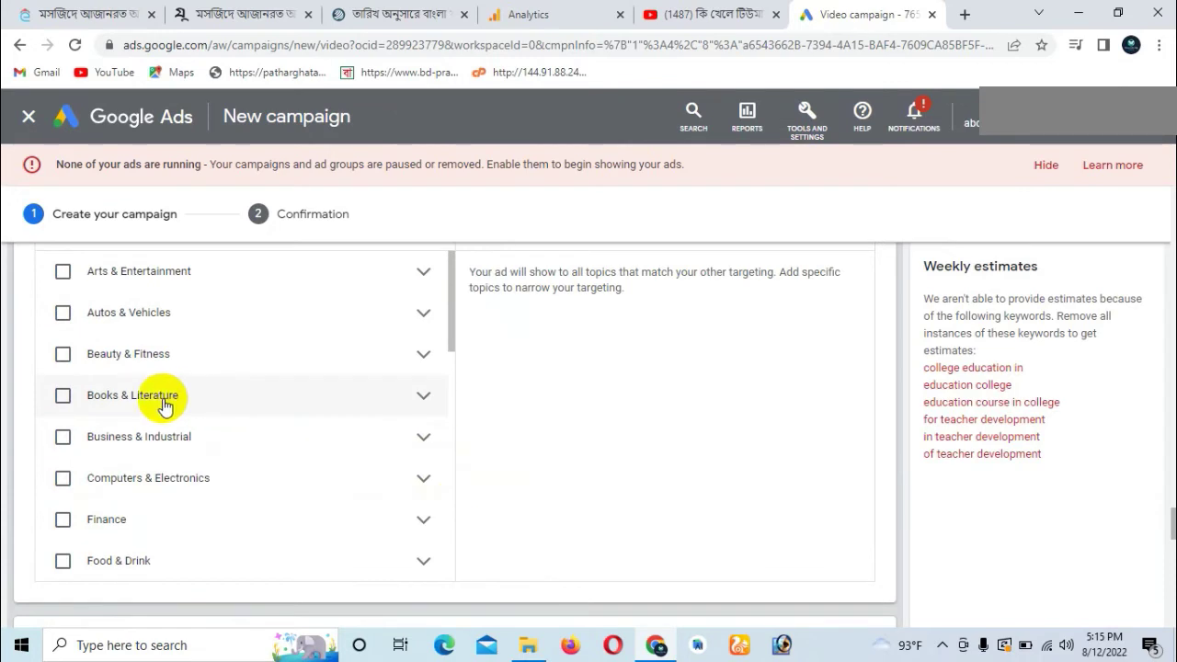
{"action": "scroll", "coordinate": [162, 400], "scroll_direction": "down", "scroll_amount": 5}
{"action": "scroll", "coordinate": [145, 419], "scroll_direction": "down", "scroll_amount": 4}
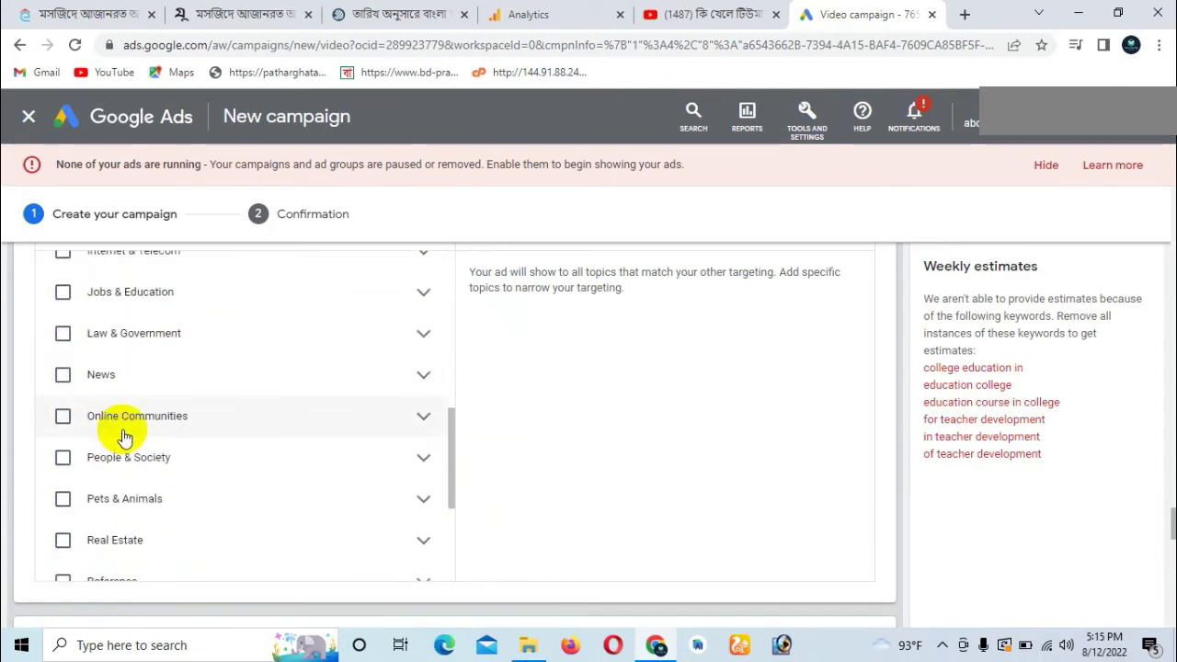
{"action": "scroll", "coordinate": [128, 485], "scroll_direction": "down", "scroll_amount": 2}
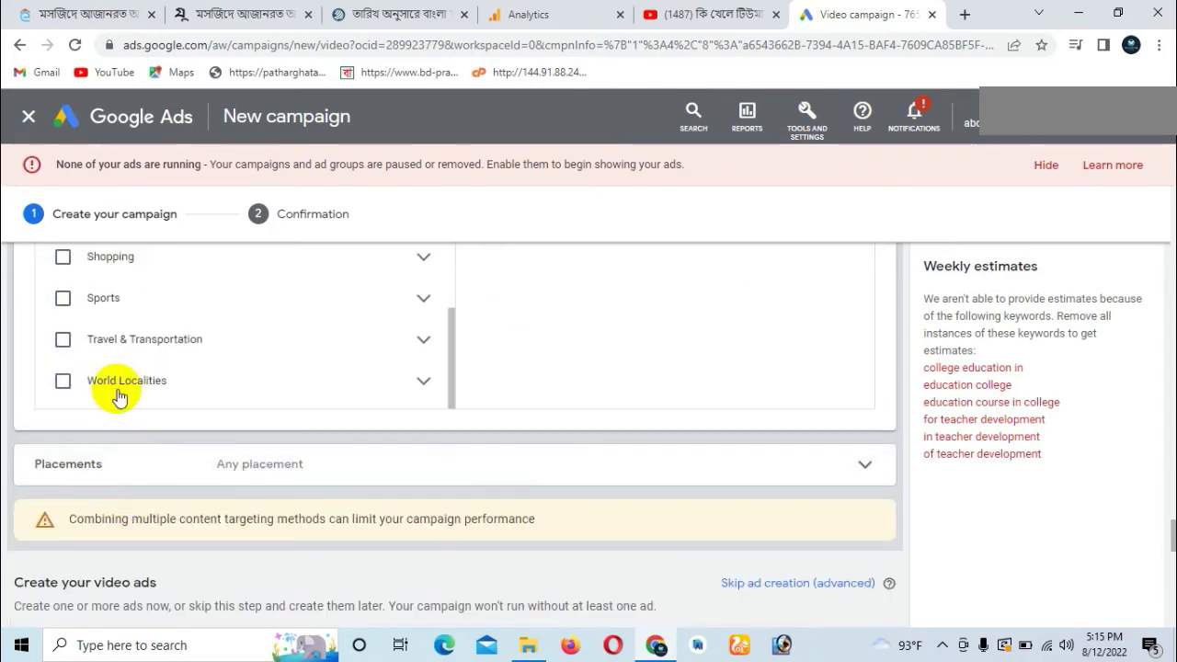
{"action": "scroll", "coordinate": [116, 394], "scroll_direction": "up", "scroll_amount": 3}
{"action": "scroll", "coordinate": [114, 354], "scroll_direction": "up", "scroll_amount": 4}
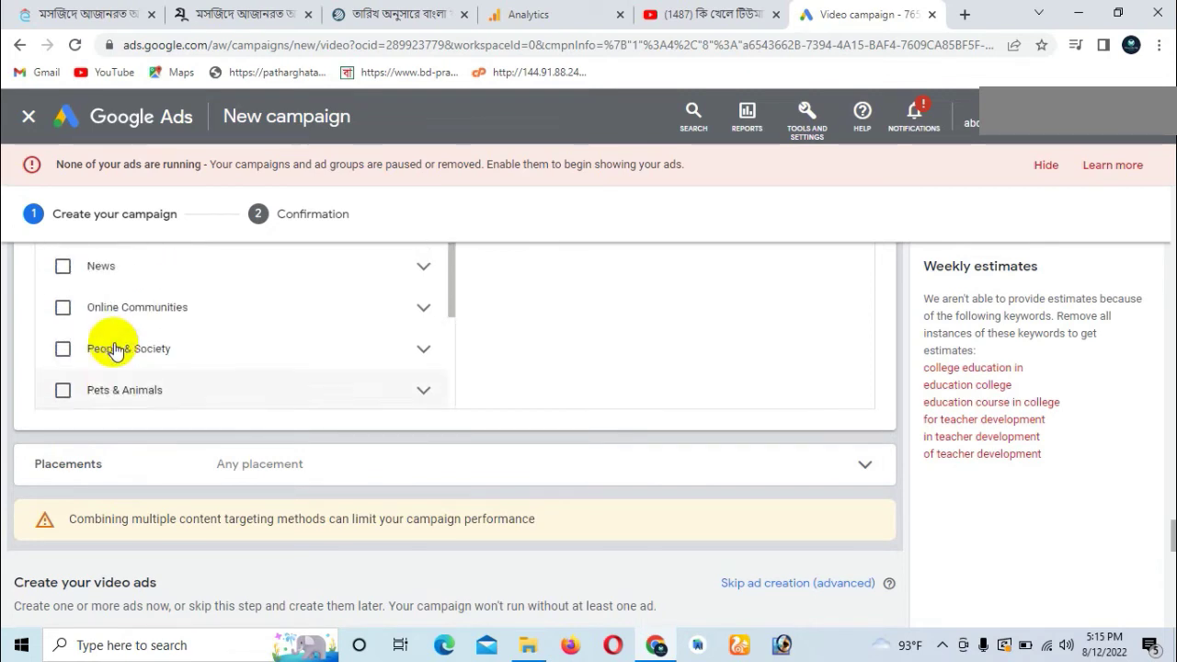
Try to select the Health category in the topic targeting list
{"action": "scroll", "coordinate": [116, 348], "scroll_direction": "up", "scroll_amount": 2}
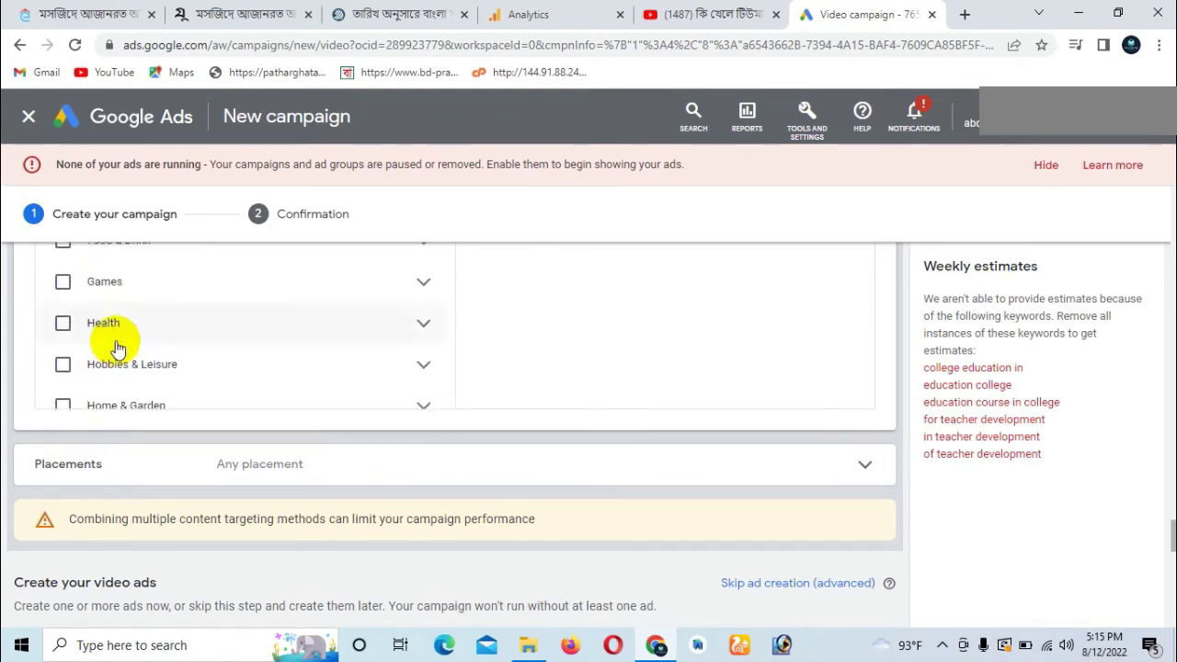
{"action": "scroll", "coordinate": [113, 341], "scroll_direction": "down", "scroll_amount": 1}
{"action": "left_click", "coordinate": [63, 320]}
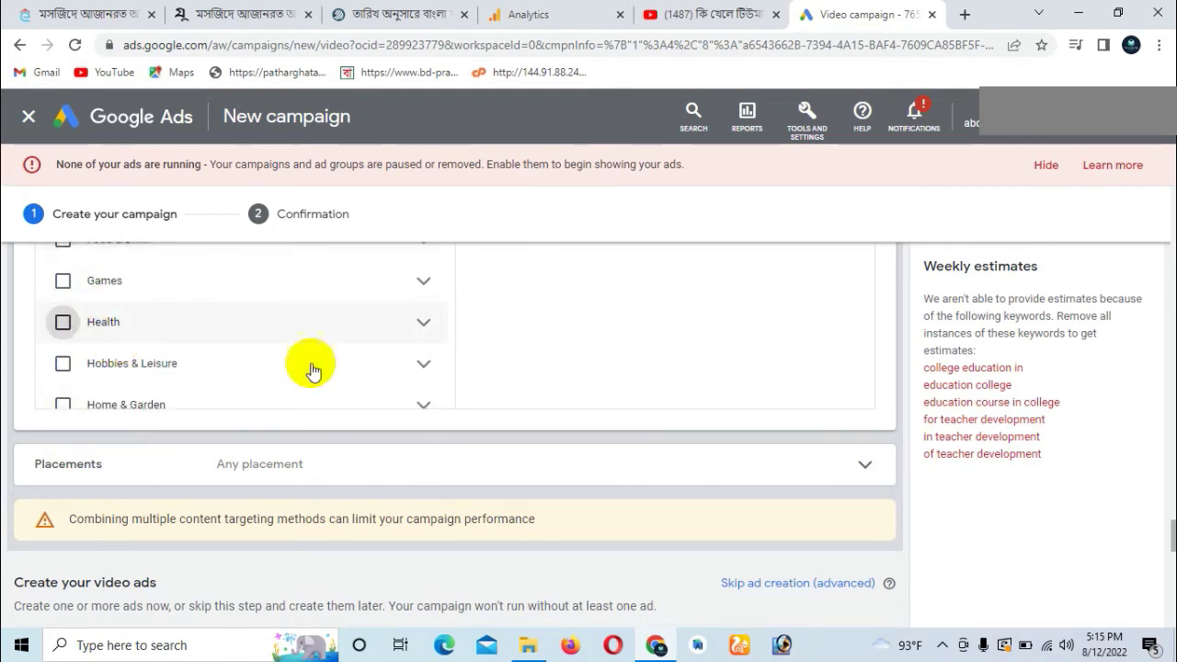
Expand the Placements targeting and look over the placement categories available for the ad group
{"action": "scroll", "coordinate": [625, 409], "scroll_direction": "down", "scroll_amount": 2}
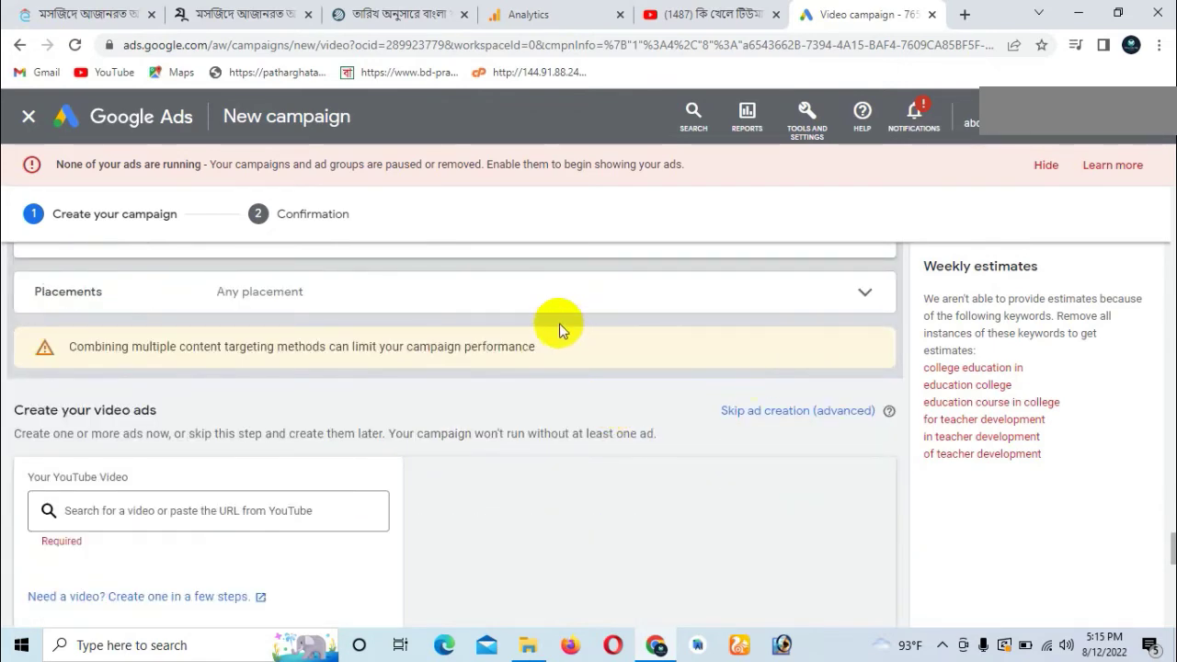
{"action": "left_click", "coordinate": [865, 293]}
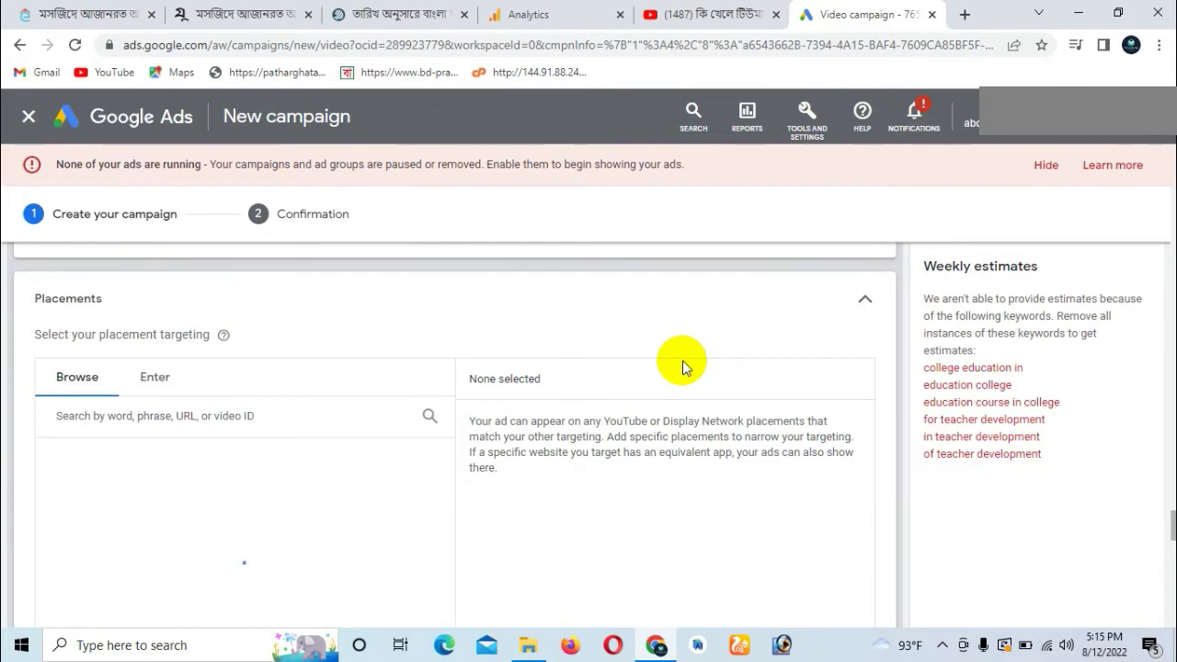
{"action": "scroll", "coordinate": [681, 364], "scroll_direction": "down", "scroll_amount": 1}
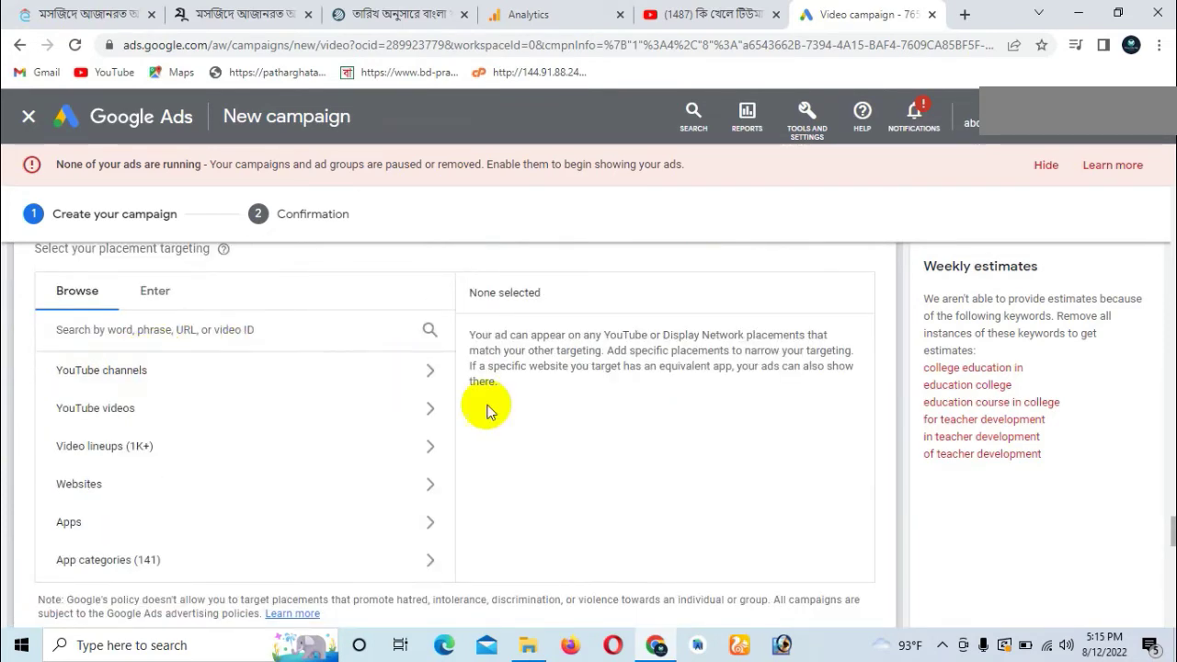
Copy the video's address youtube.com/watch?v=JstGfXD9bAA from its YouTube page and use it as the ad's YouTube video
{"action": "scroll", "coordinate": [589, 424], "scroll_direction": "down", "scroll_amount": 6}
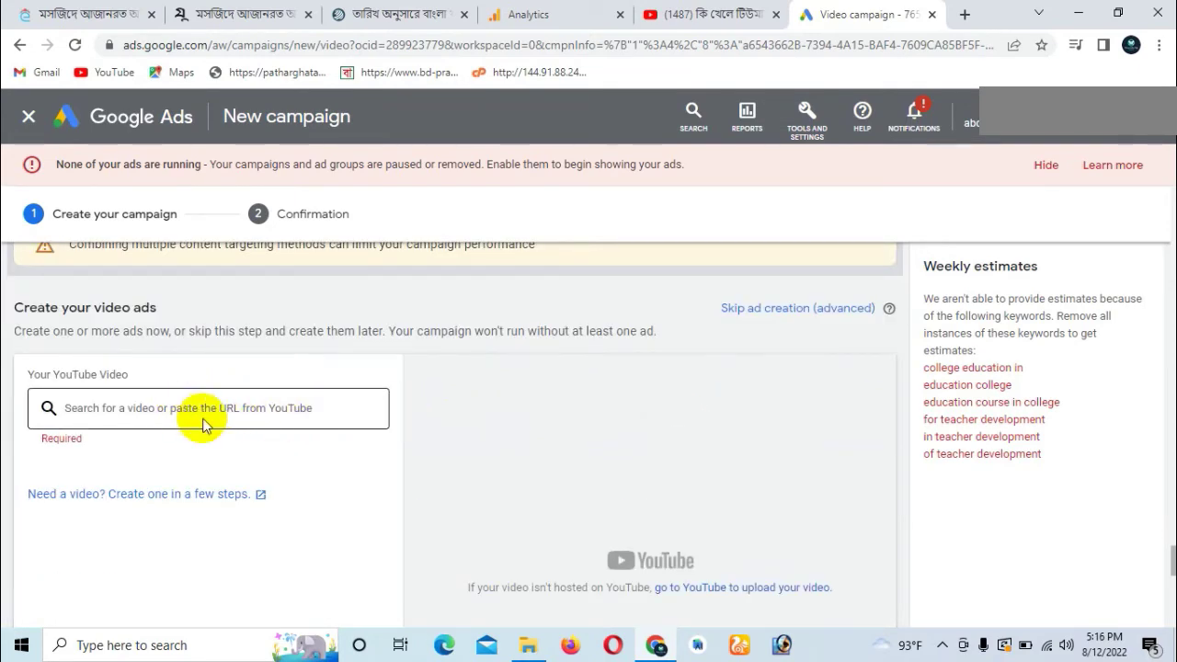
{"action": "left_click_drag", "start_coordinate": [21, 438], "coordinate": [79, 433]}
{"action": "left_click", "coordinate": [97, 439]}
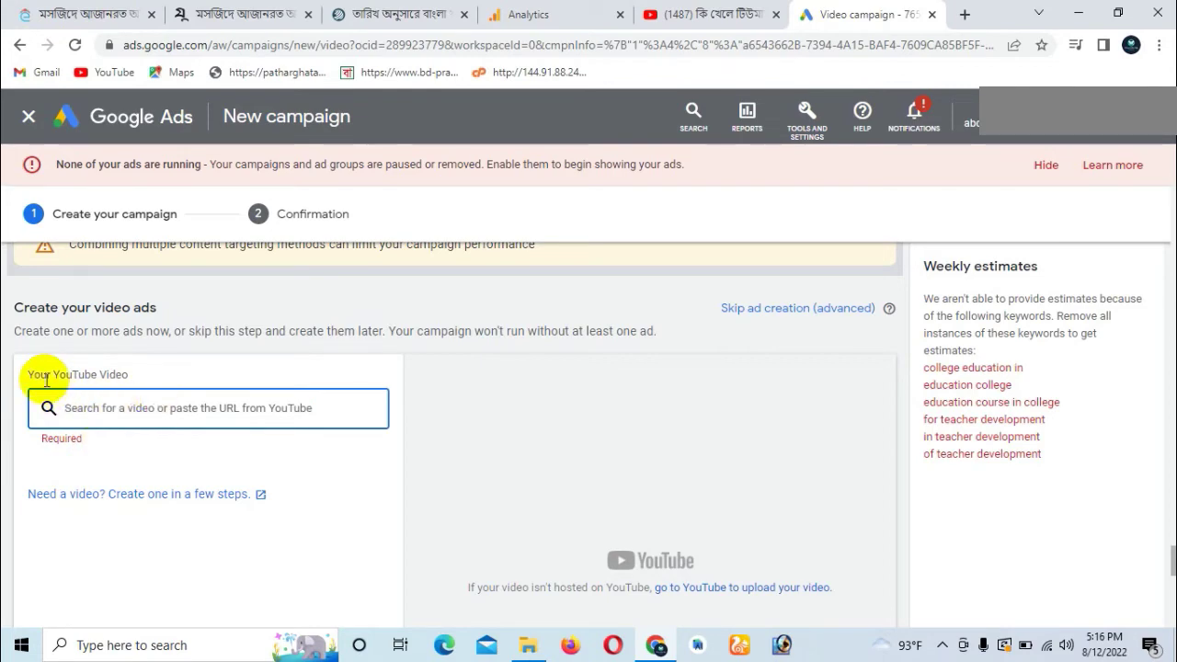
{"action": "left_click", "coordinate": [699, 14]}
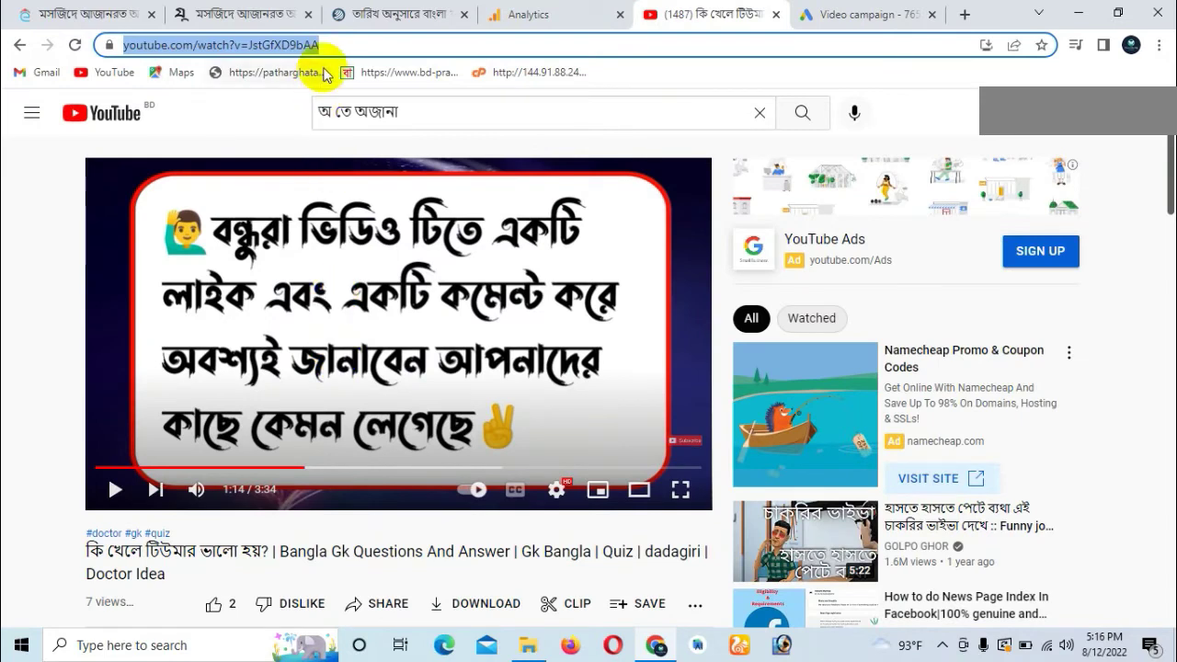
{"action": "left_click", "coordinate": [41, 209]}
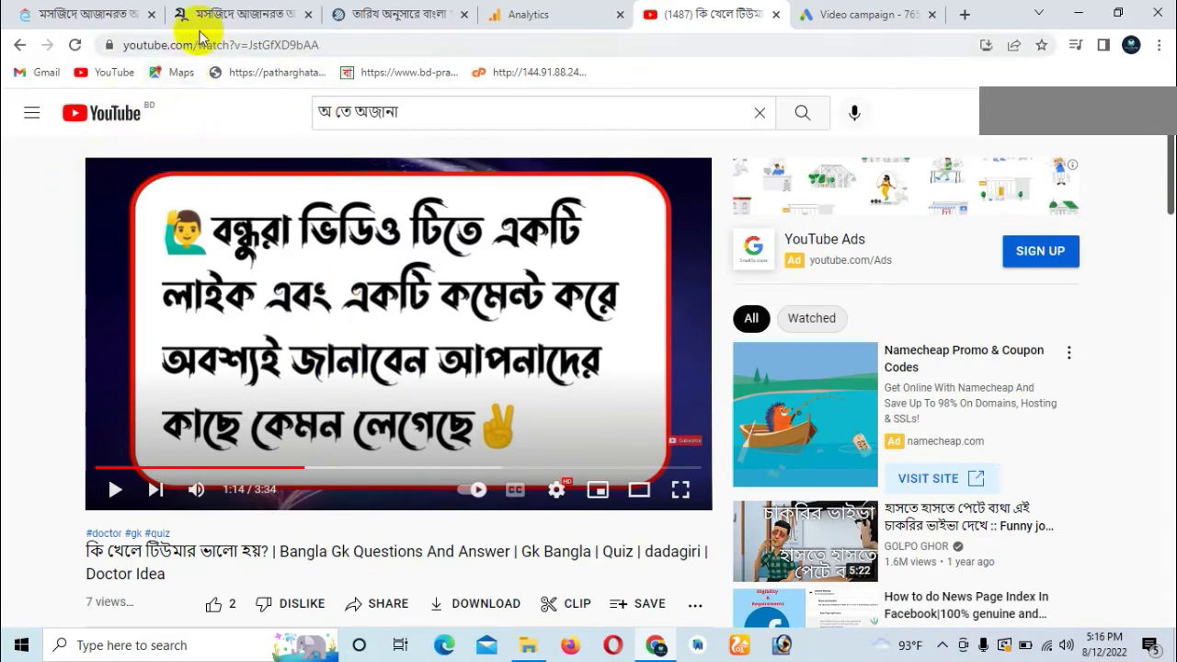
{"action": "left_click", "coordinate": [231, 44]}
{"action": "key", "text": "ctrl+c"}
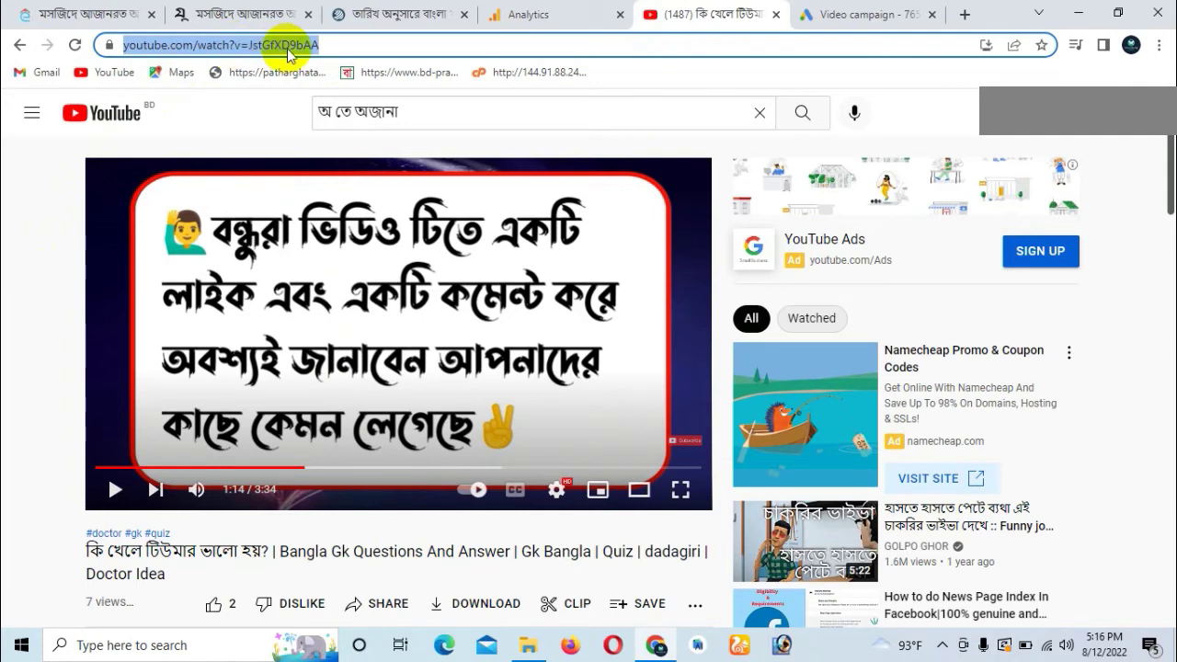
{"action": "left_click", "coordinate": [814, 13]}
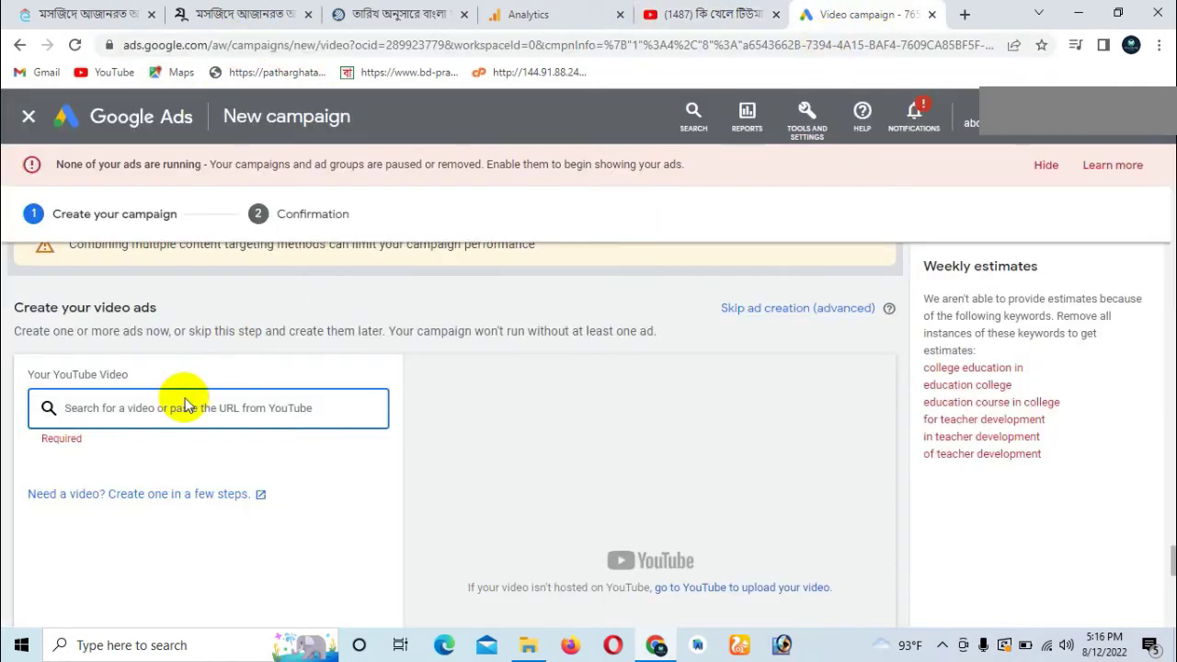
{"action": "key", "text": "ctrl+v"}
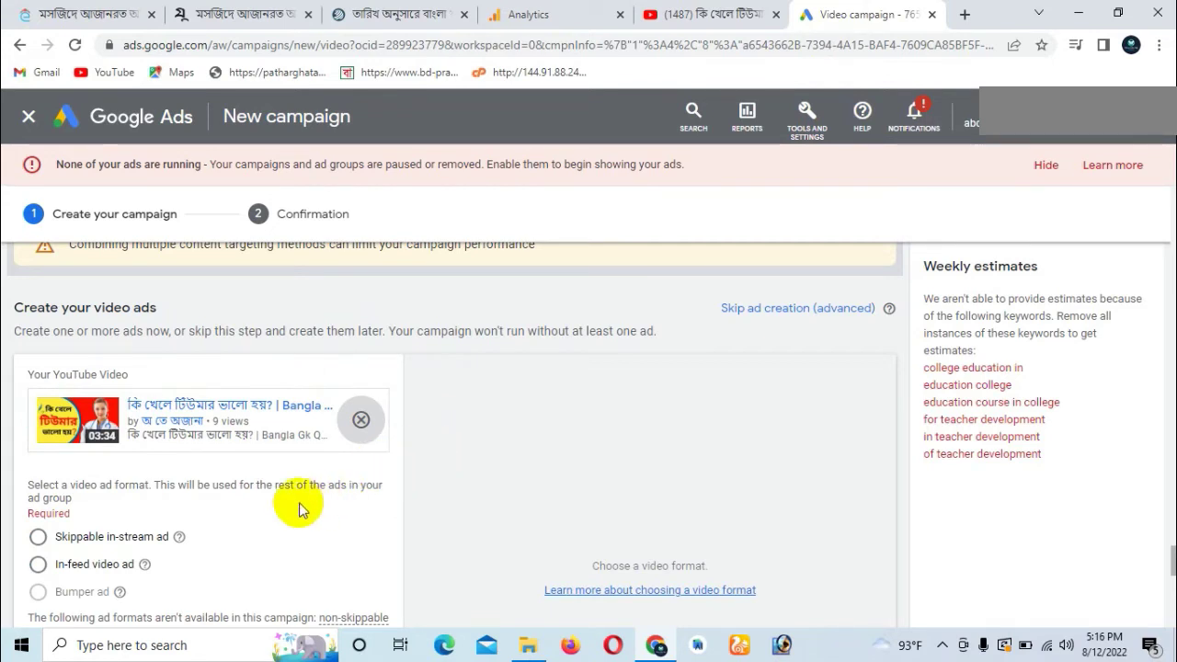
Try the skippable in-stream format for the ad and set the video ad format to In-feed video ad
{"action": "scroll", "coordinate": [338, 501], "scroll_direction": "down", "scroll_amount": 1}
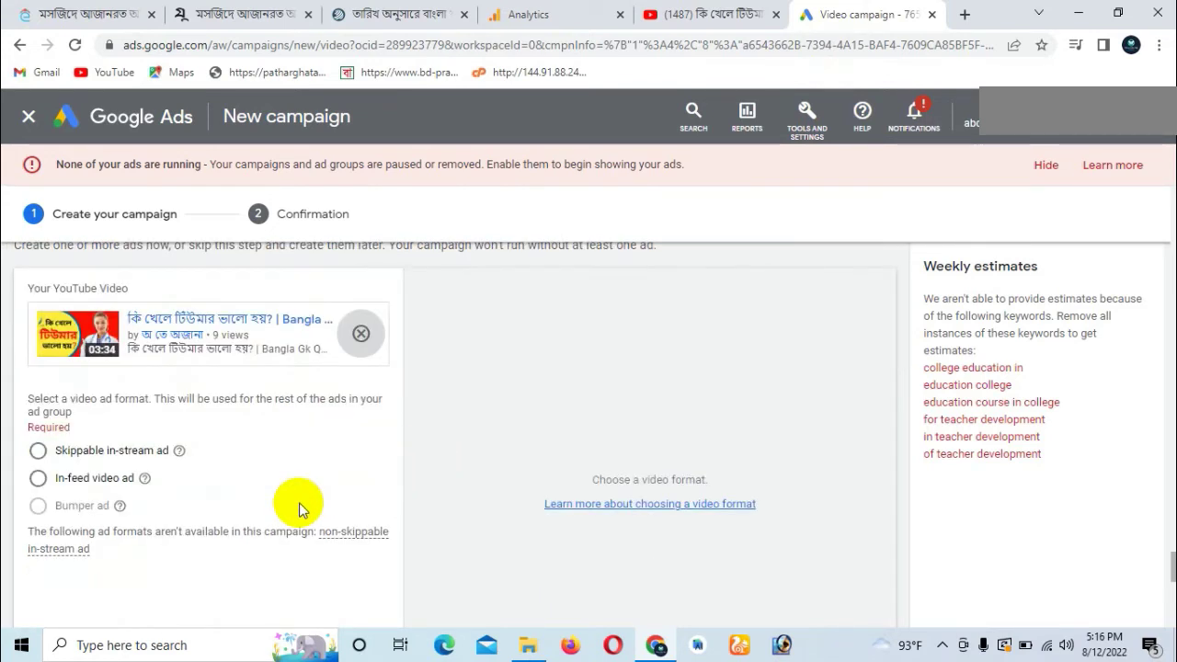
{"action": "left_click", "coordinate": [53, 452]}
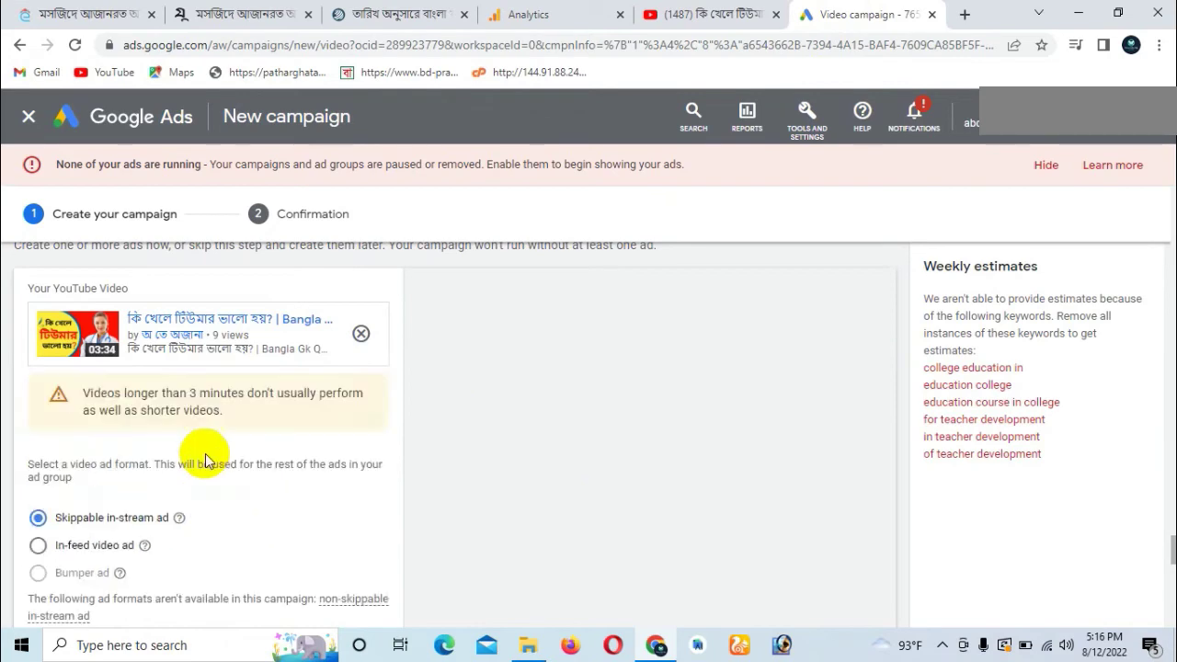
{"action": "scroll", "coordinate": [561, 482], "scroll_direction": "down", "scroll_amount": 2}
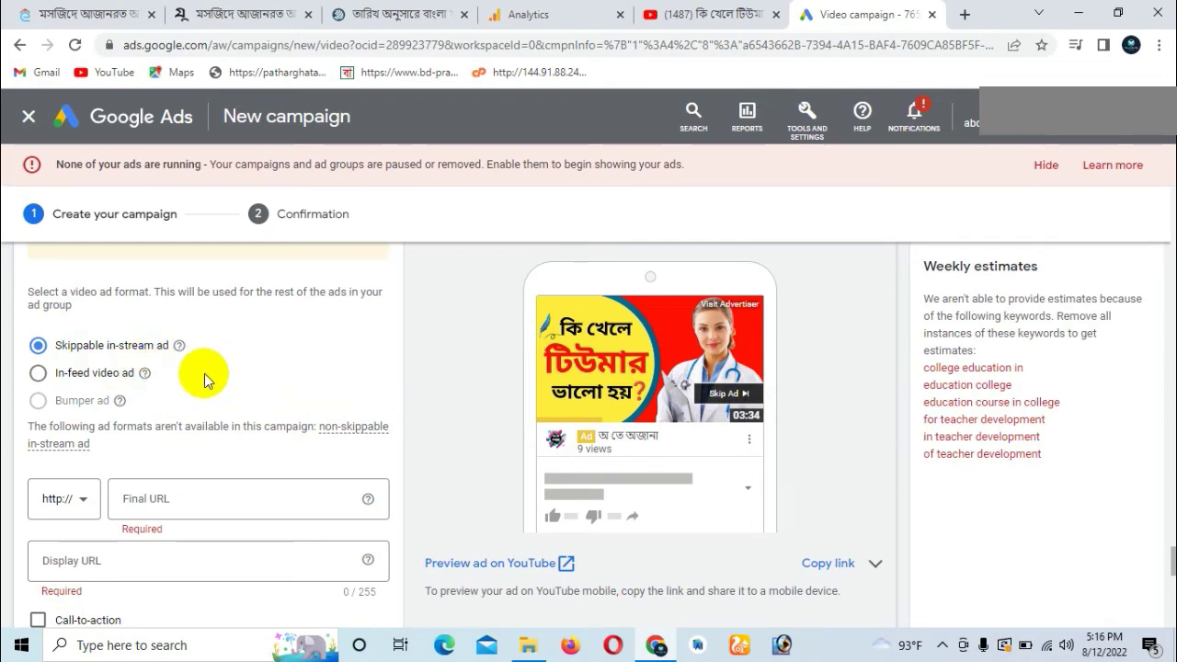
{"action": "left_click", "coordinate": [35, 373]}
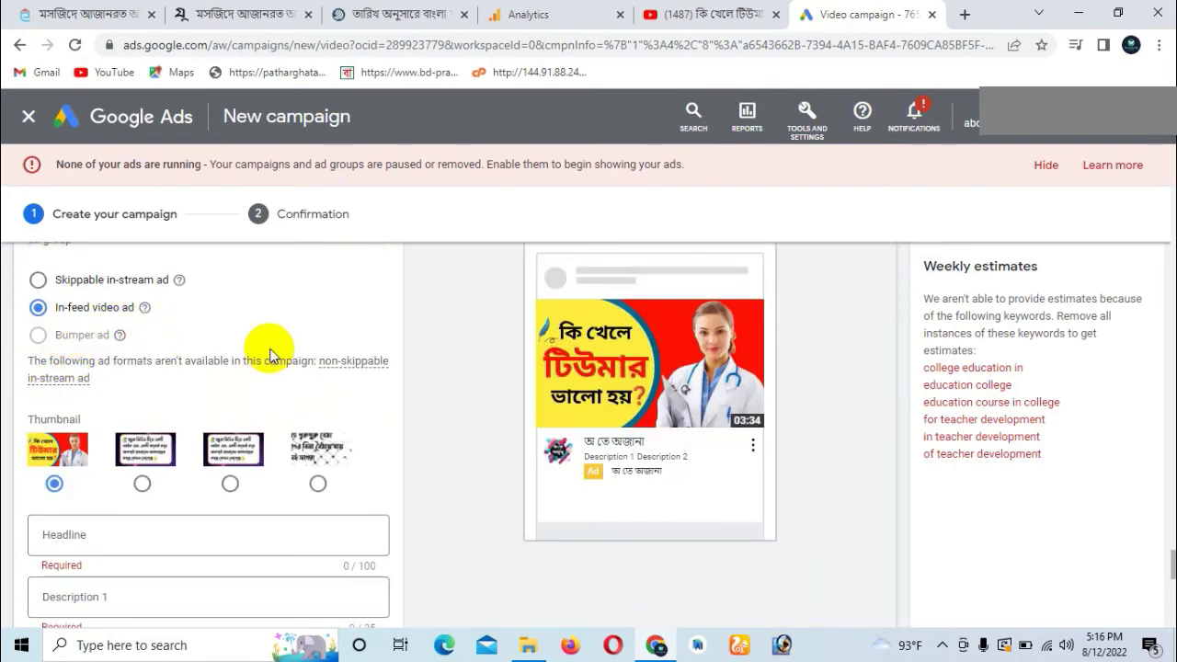
Copy "কি খেলে টিউমার ভালো হয়?" from the video's YouTube title into the ad's Headline
{"action": "left_click", "coordinate": [86, 536]}
{"action": "left_click", "coordinate": [658, 27]}
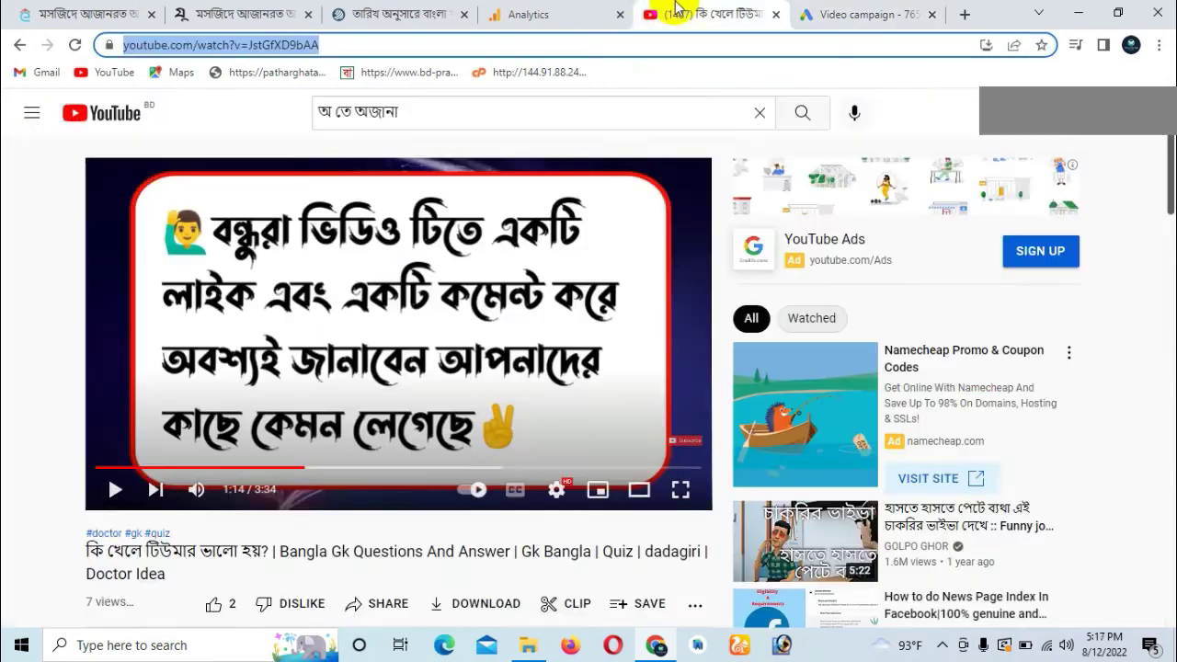
{"action": "scroll", "coordinate": [290, 456], "scroll_direction": "down", "scroll_amount": 1}
{"action": "left_click_drag", "start_coordinate": [87, 464], "coordinate": [269, 467]}
{"action": "key", "text": "ctrl+c"}
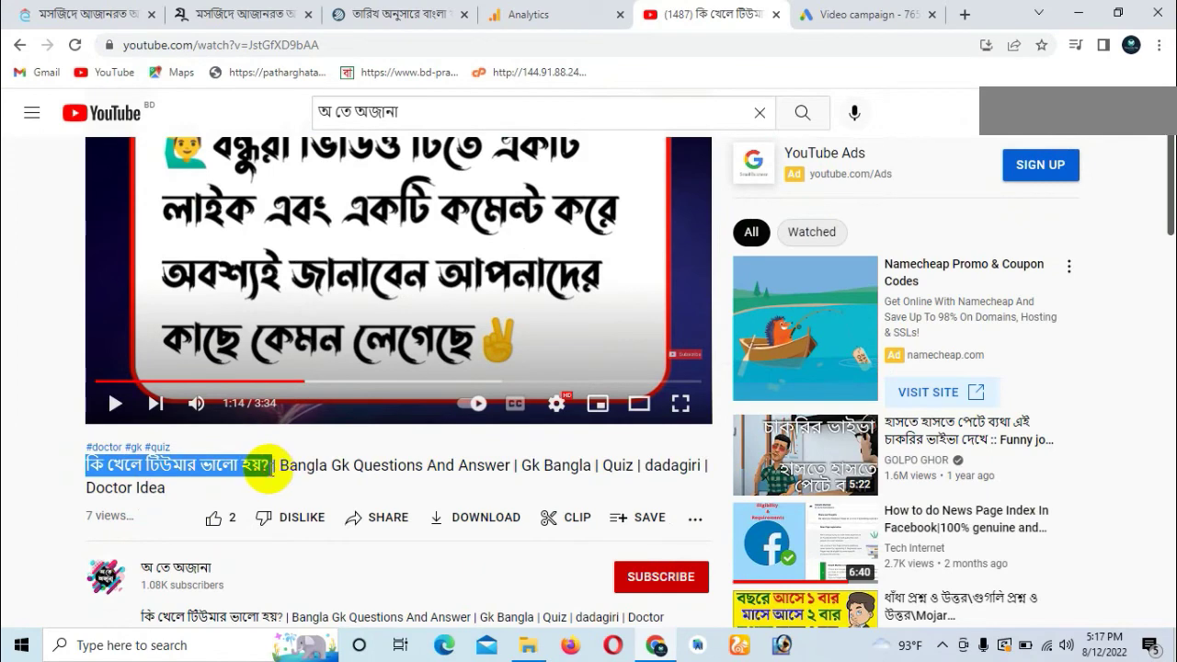
{"action": "left_click", "coordinate": [873, 13]}
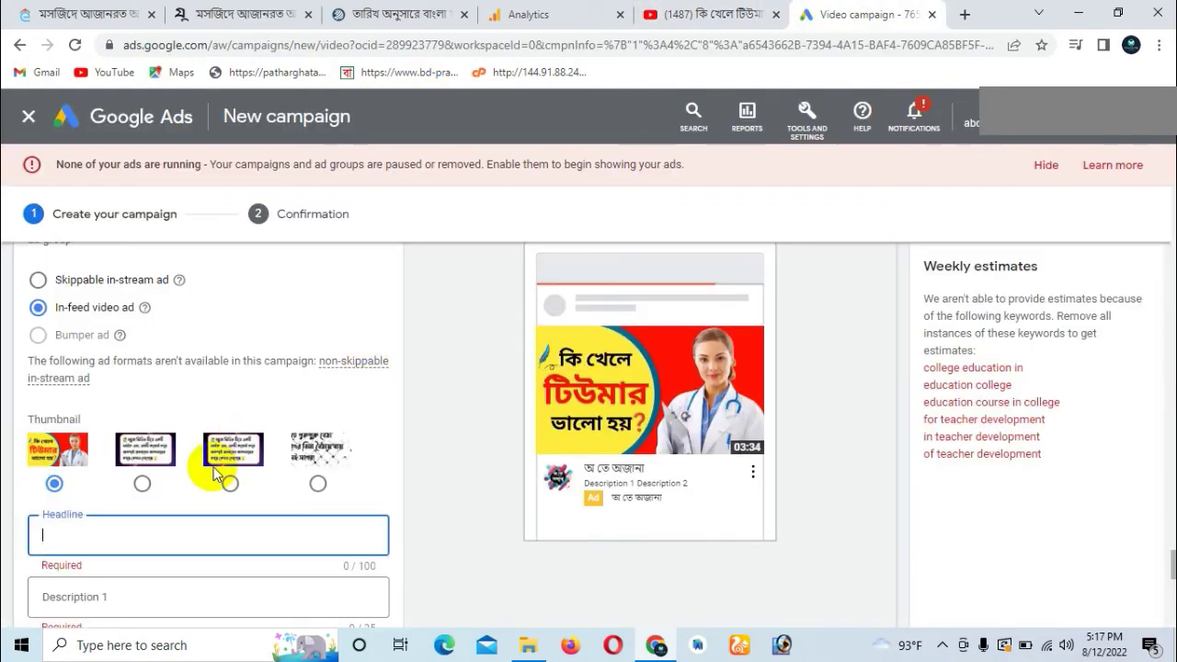
{"action": "key", "text": "ctrl+v"}
Copy the title question "কি খেলে টিউমার ভালো হয়?" from the YouTube page into Description 1 of the ad
{"action": "scroll", "coordinate": [187, 523], "scroll_direction": "down", "scroll_amount": 2}
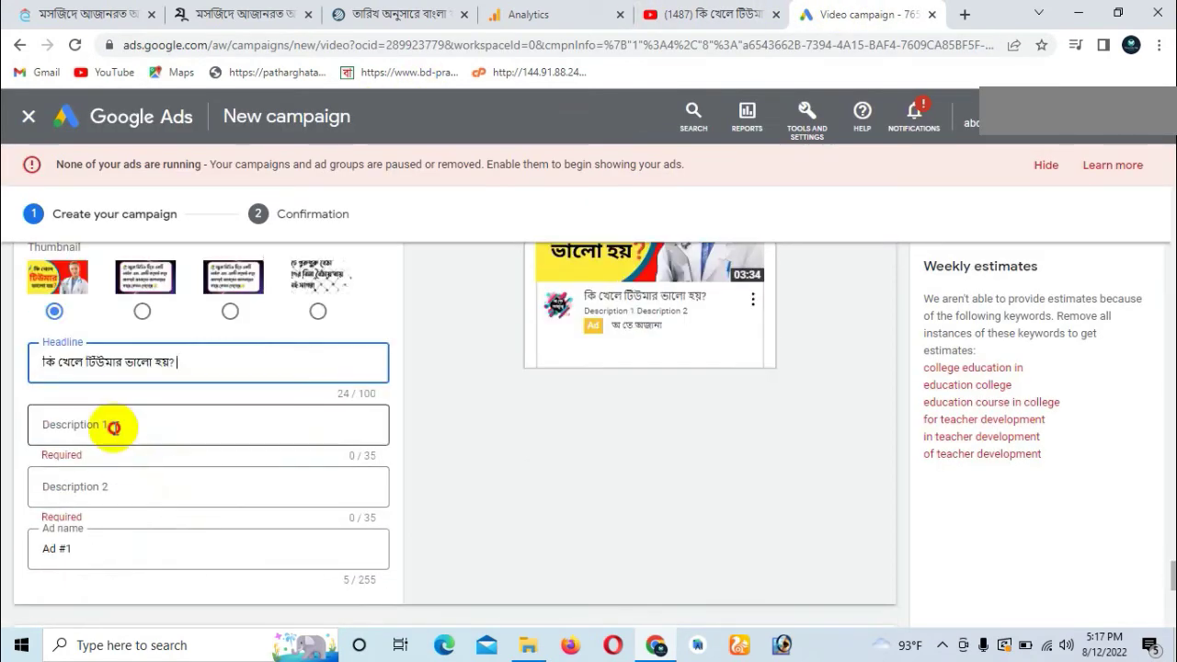
{"action": "left_click", "coordinate": [115, 428]}
{"action": "key", "text": "Tab"}
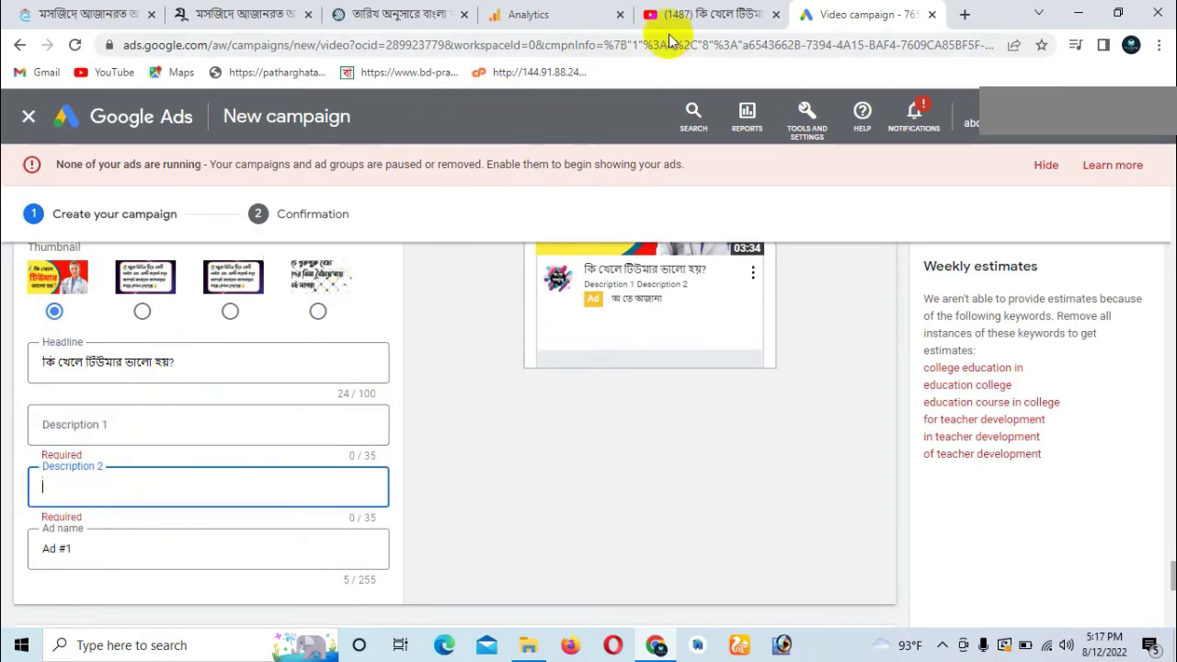
{"action": "left_click", "coordinate": [702, 11]}
{"action": "scroll", "coordinate": [389, 499], "scroll_direction": "down", "scroll_amount": 2}
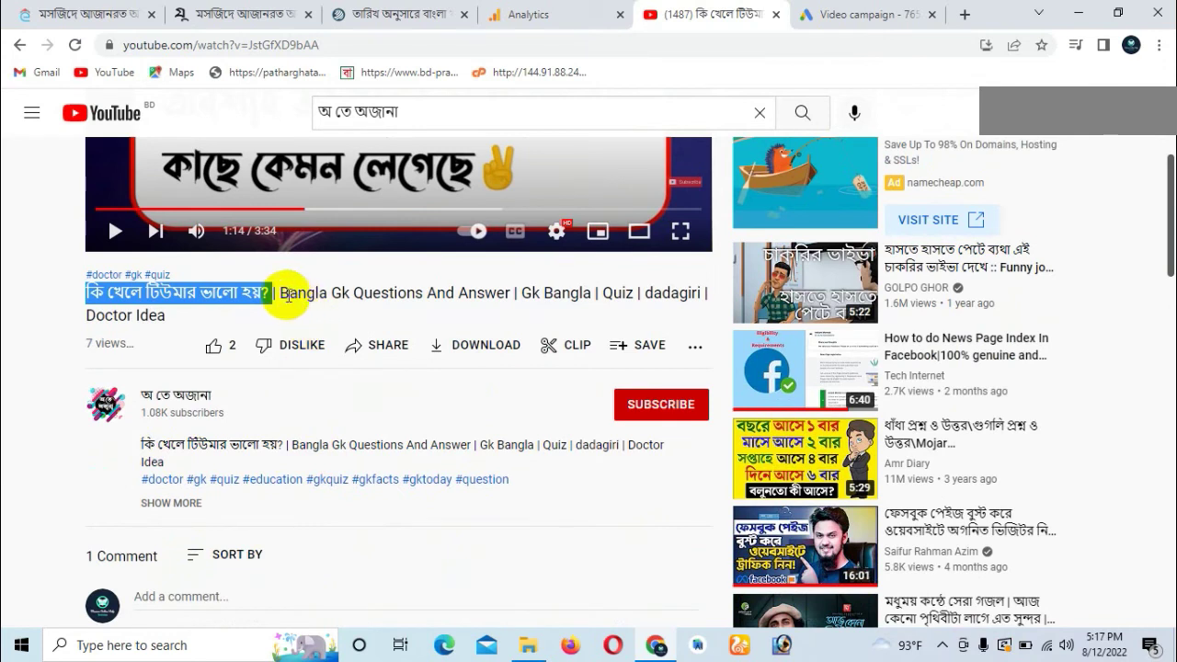
{"action": "left_click_drag", "start_coordinate": [279, 292], "coordinate": [452, 294]}
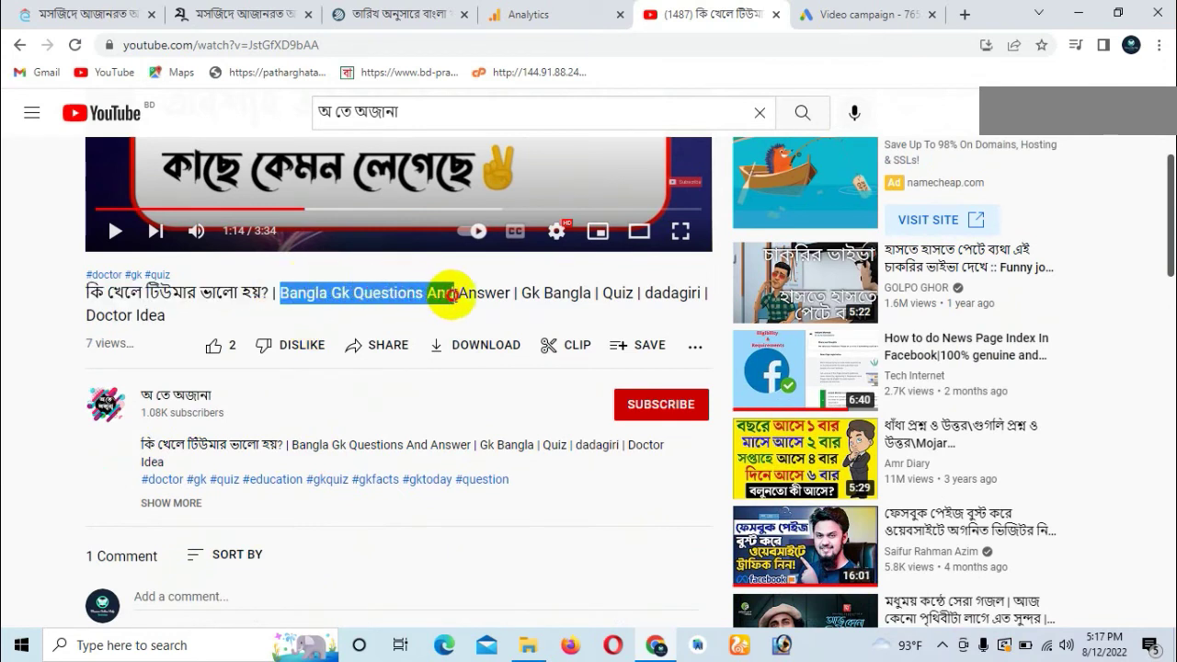
{"action": "left_click_drag", "start_coordinate": [86, 292], "coordinate": [272, 290]}
{"action": "key", "text": "ctrl+c"}
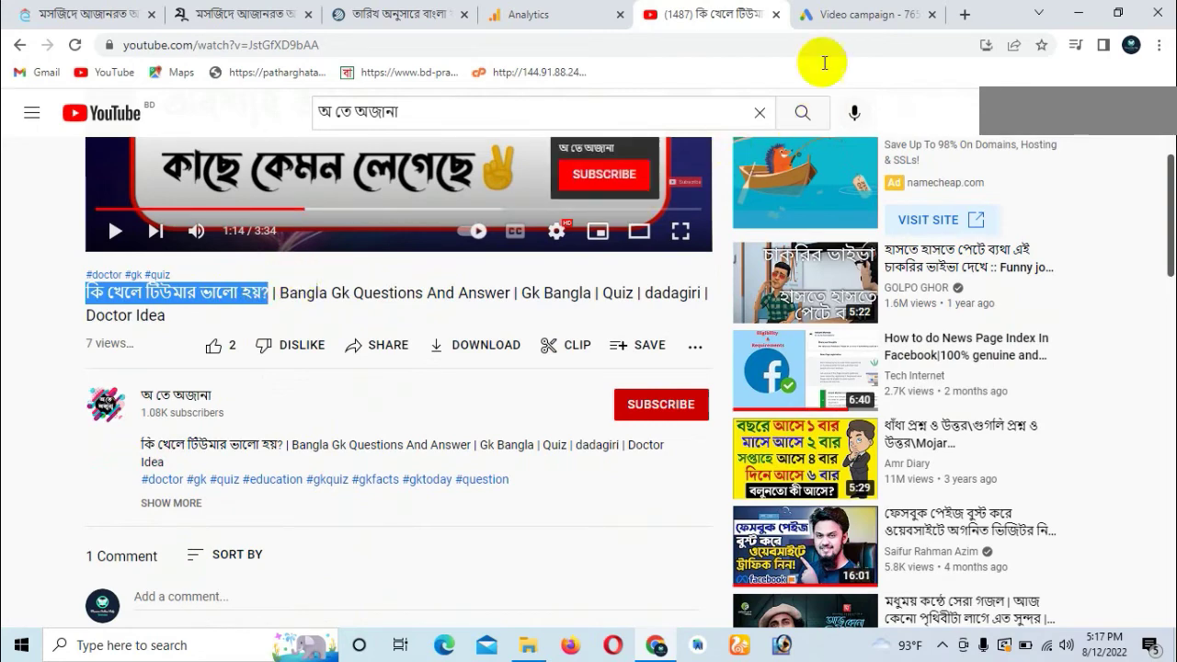
{"action": "left_click", "coordinate": [832, 15]}
{"action": "left_click", "coordinate": [78, 425]}
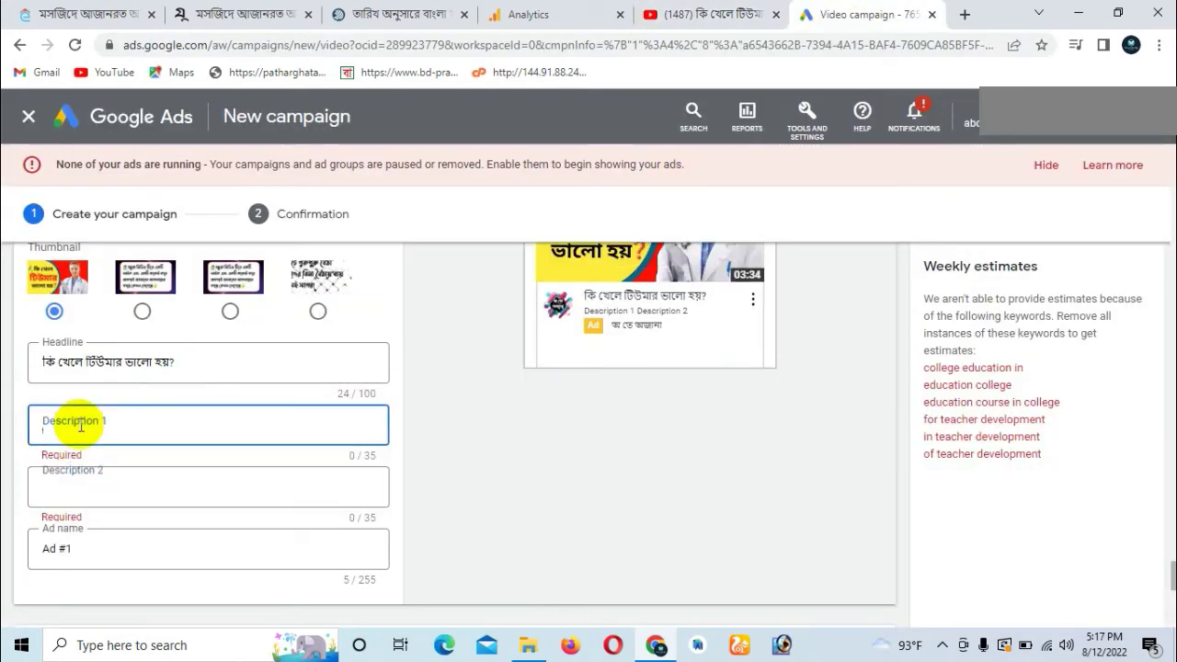
{"action": "key", "text": "ctrl+v"}
Expand the video's description on YouTube and copy the phrase "আপনি বহু অজানাকে জানতে পারবেন"
{"action": "left_click", "coordinate": [674, 14]}
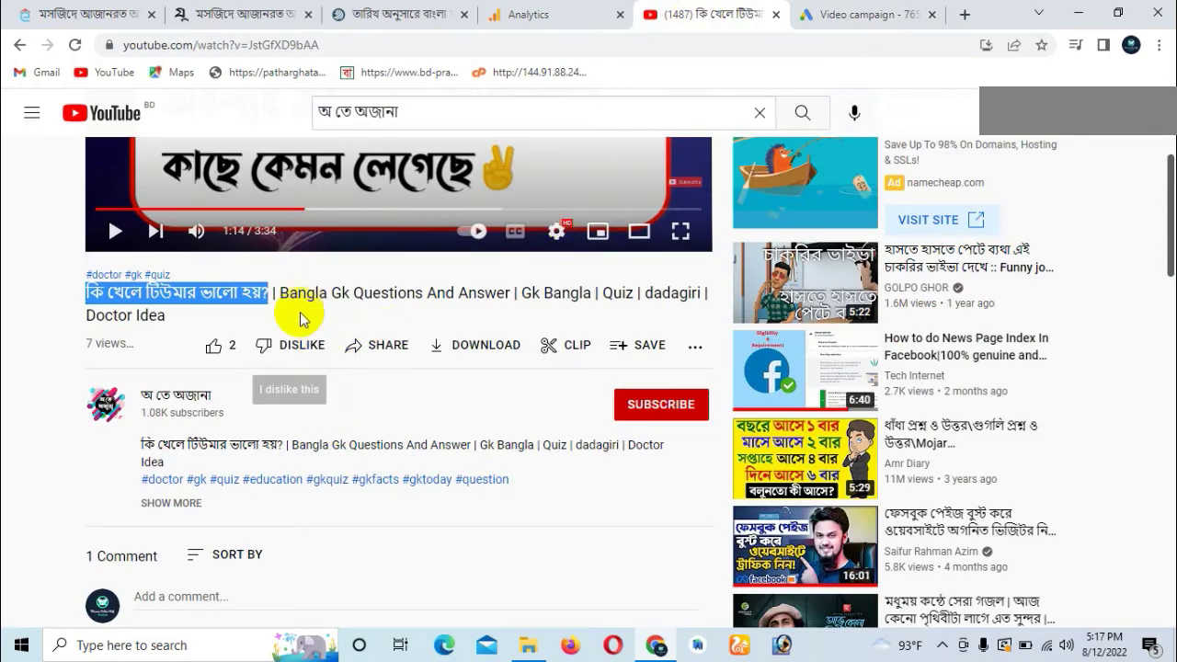
{"action": "left_click", "coordinate": [188, 503]}
{"action": "scroll", "coordinate": [254, 503], "scroll_direction": "down", "scroll_amount": 1}
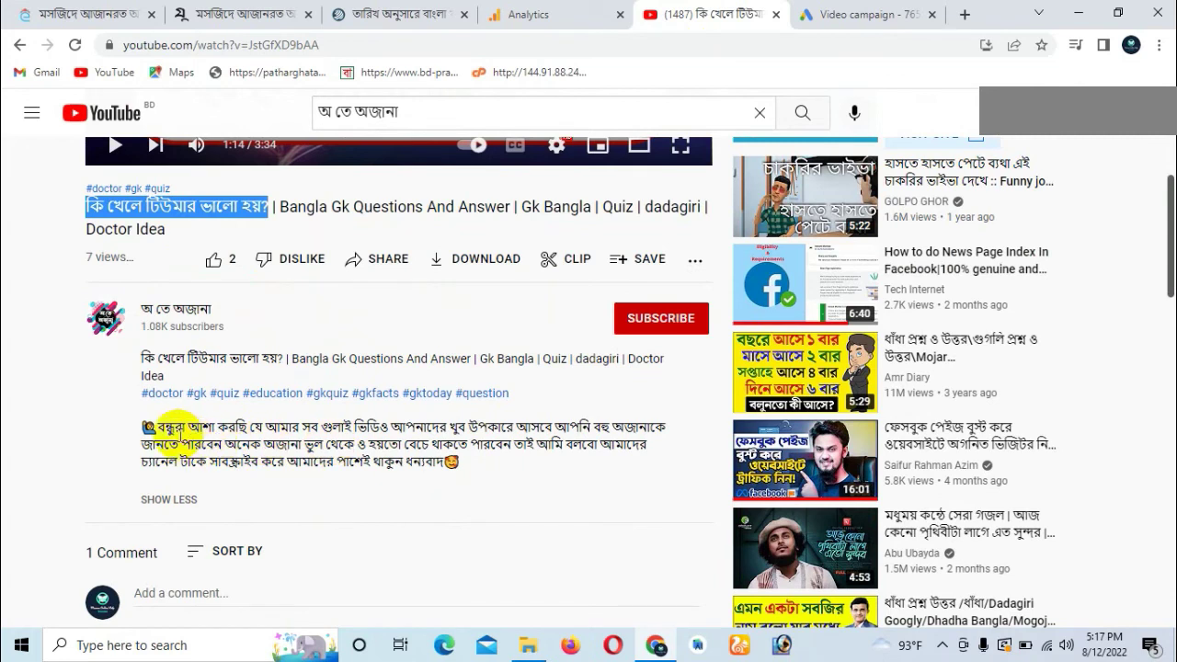
{"action": "left_click_drag", "start_coordinate": [149, 427], "coordinate": [519, 444]}
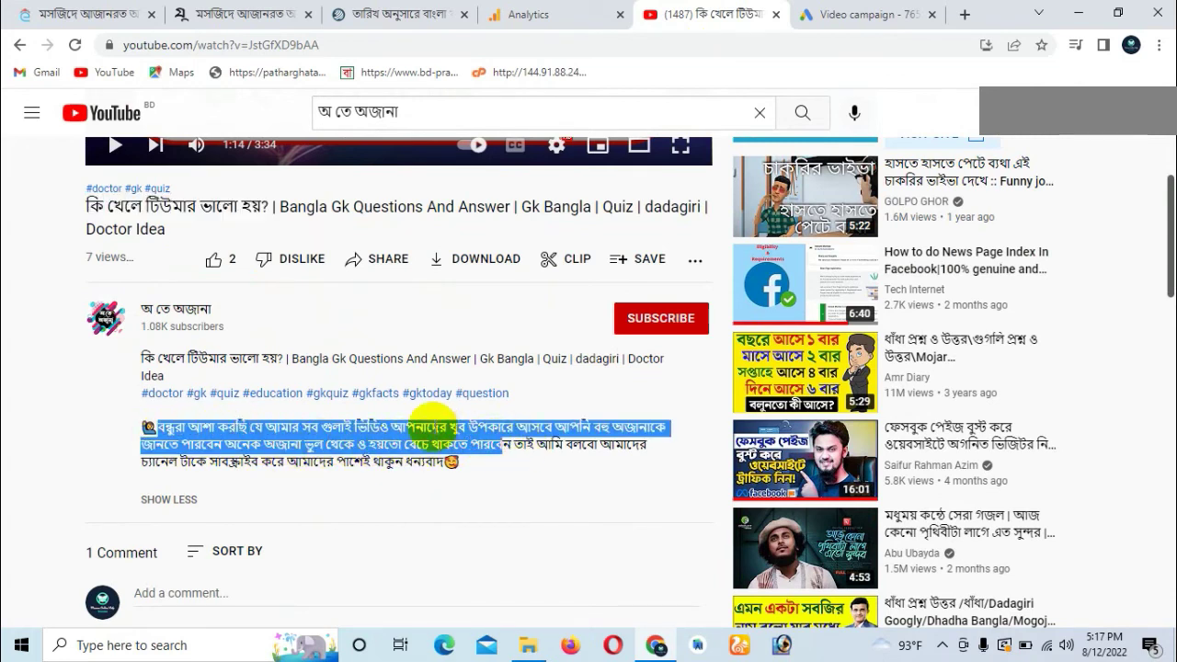
{"action": "left_click", "coordinate": [432, 410]}
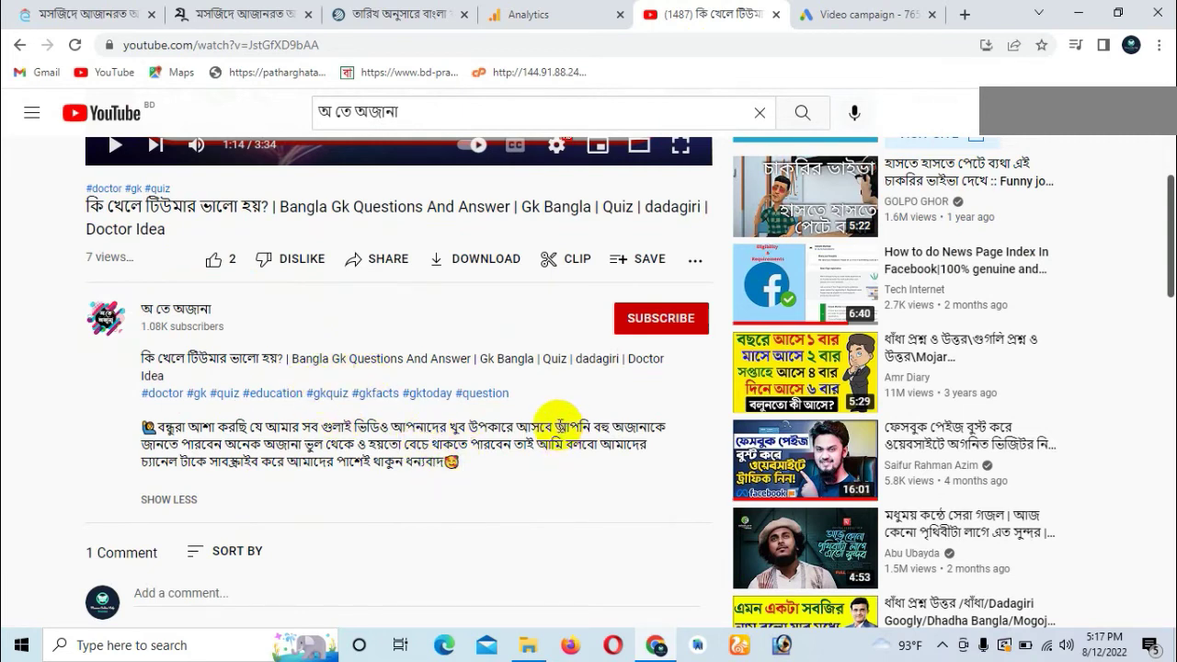
{"action": "left_click_drag", "start_coordinate": [556, 426], "coordinate": [244, 446]}
{"action": "key", "text": "ctrl+c"}
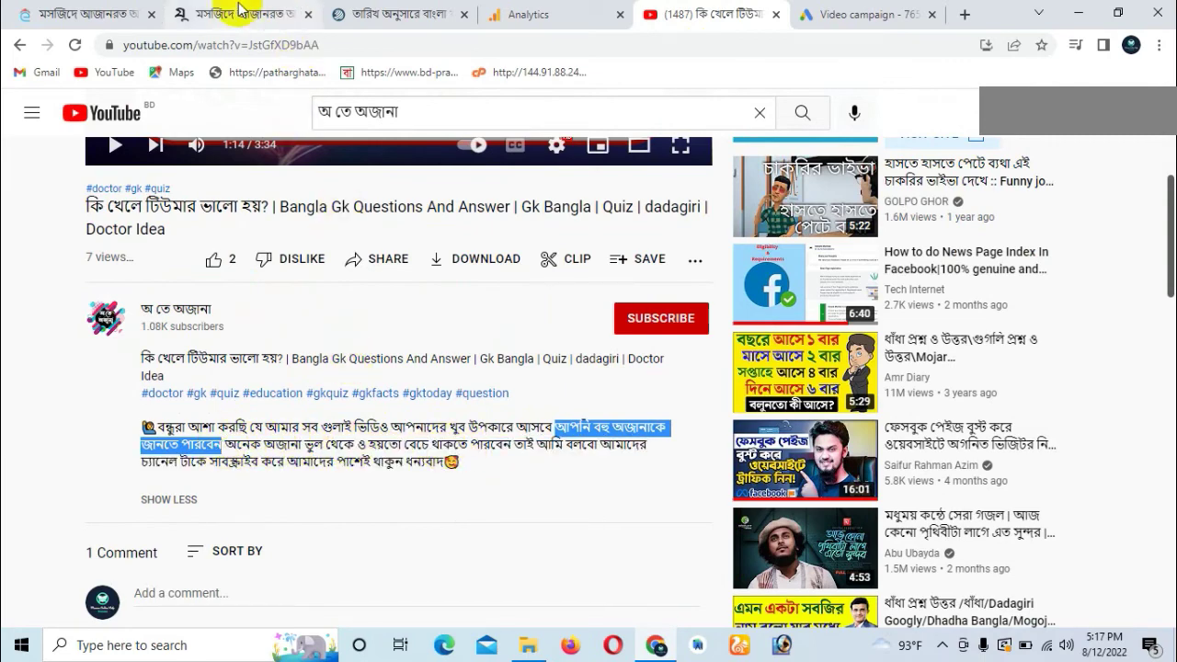
Return to the Google Ads campaign and paste the copied phrase into Description 2 of the ad
{"action": "left_click", "coordinate": [101, 10]}
{"action": "left_click", "coordinate": [668, 11]}
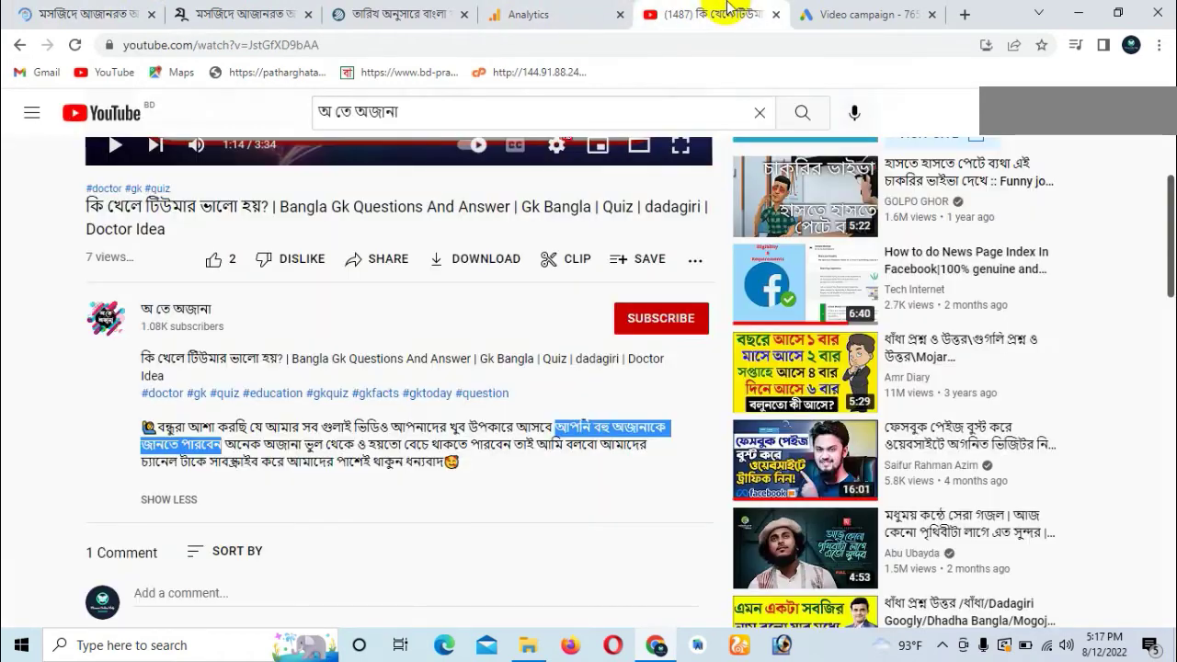
{"action": "scroll", "coordinate": [284, 491], "scroll_direction": "down", "scroll_amount": 1}
{"action": "left_click", "coordinate": [837, 13]}
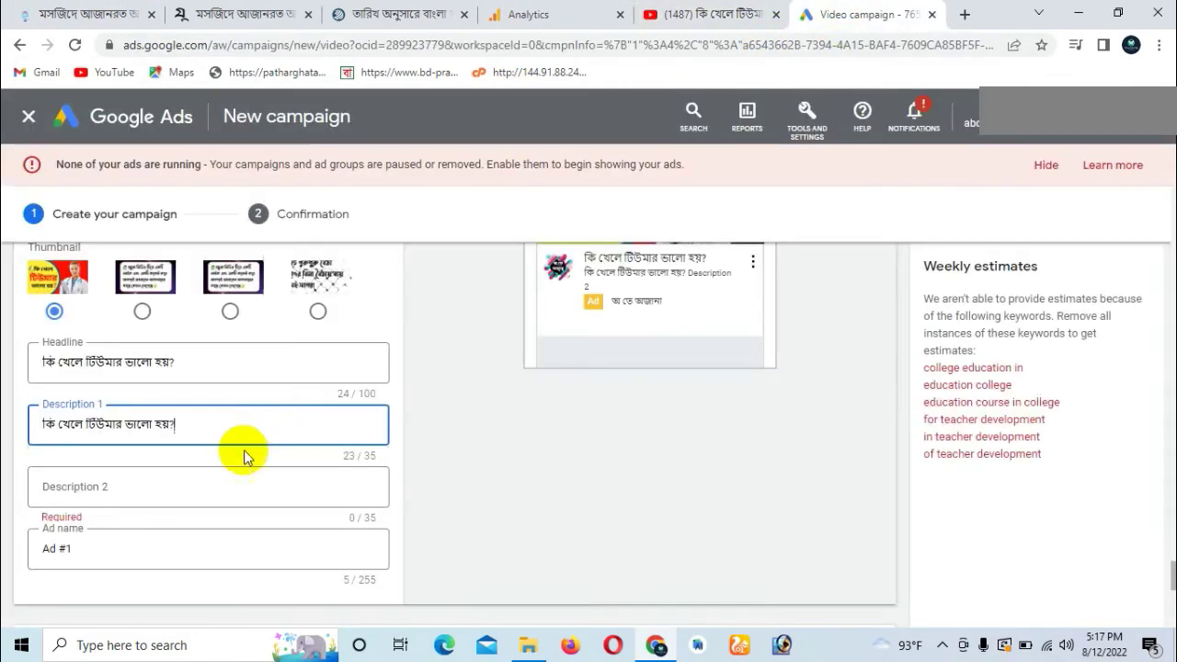
{"action": "left_click", "coordinate": [129, 487]}
{"action": "key", "text": "ctrl+v"}
Copy "My first Video Csmpsign" from the Campaign name in General settings for use as the ad's name
{"action": "scroll", "coordinate": [145, 486], "scroll_direction": "down", "scroll_amount": 2}
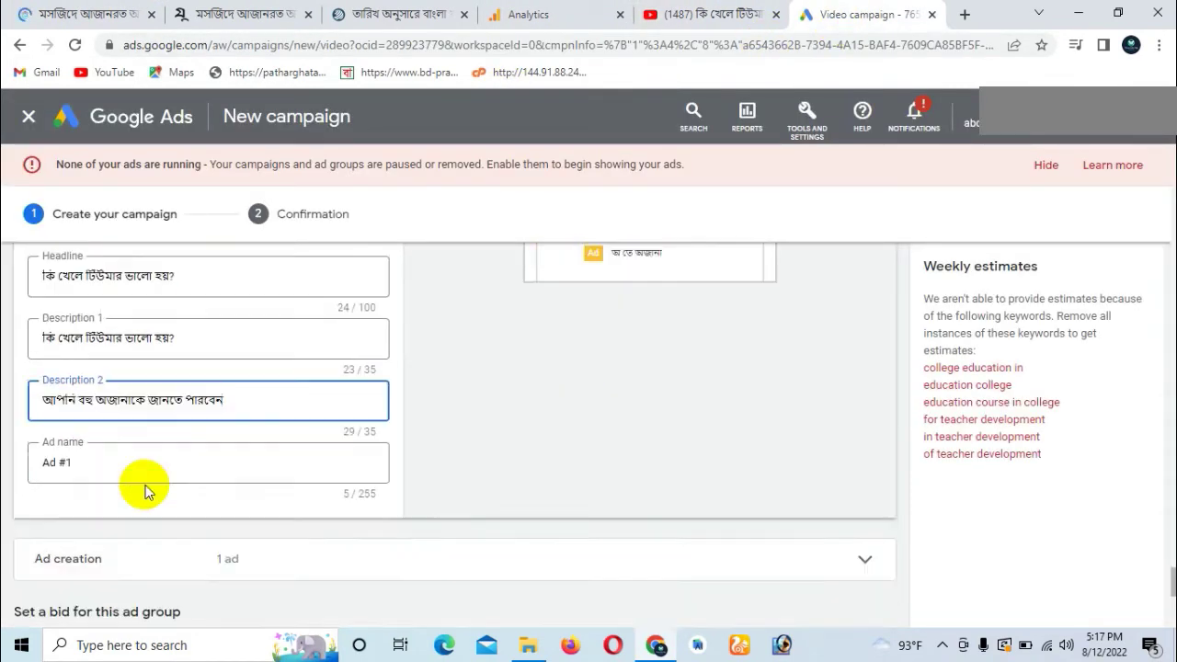
{"action": "left_click", "coordinate": [86, 370]}
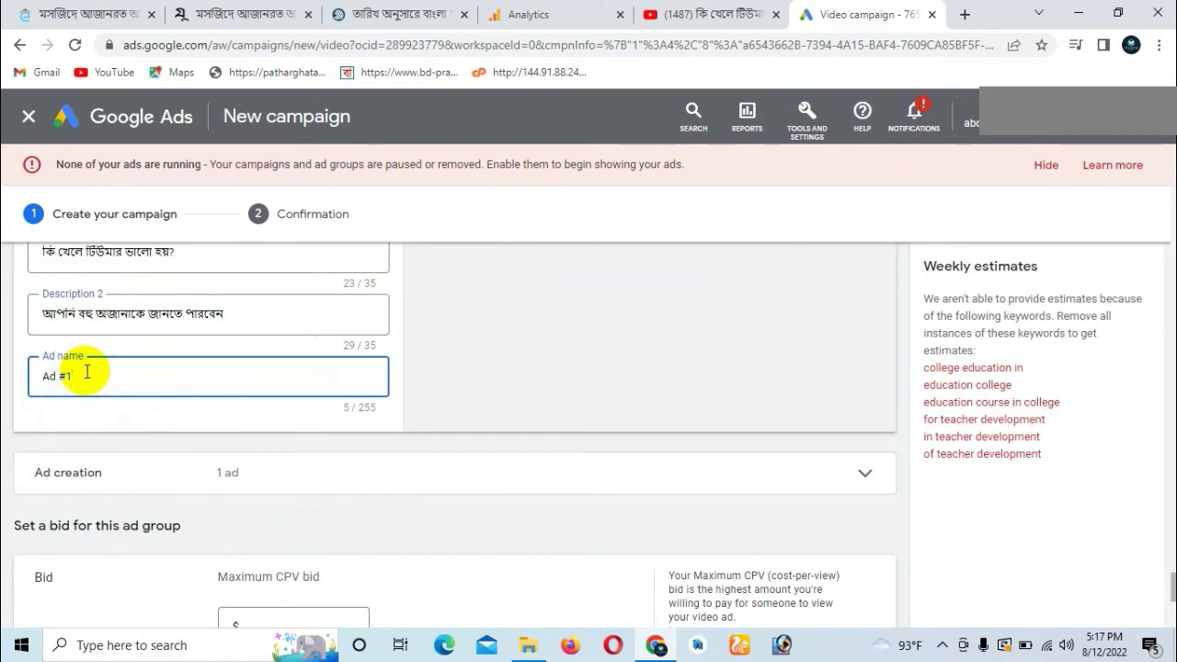
{"action": "left_click_drag", "start_coordinate": [76, 375], "coordinate": [31, 383]}
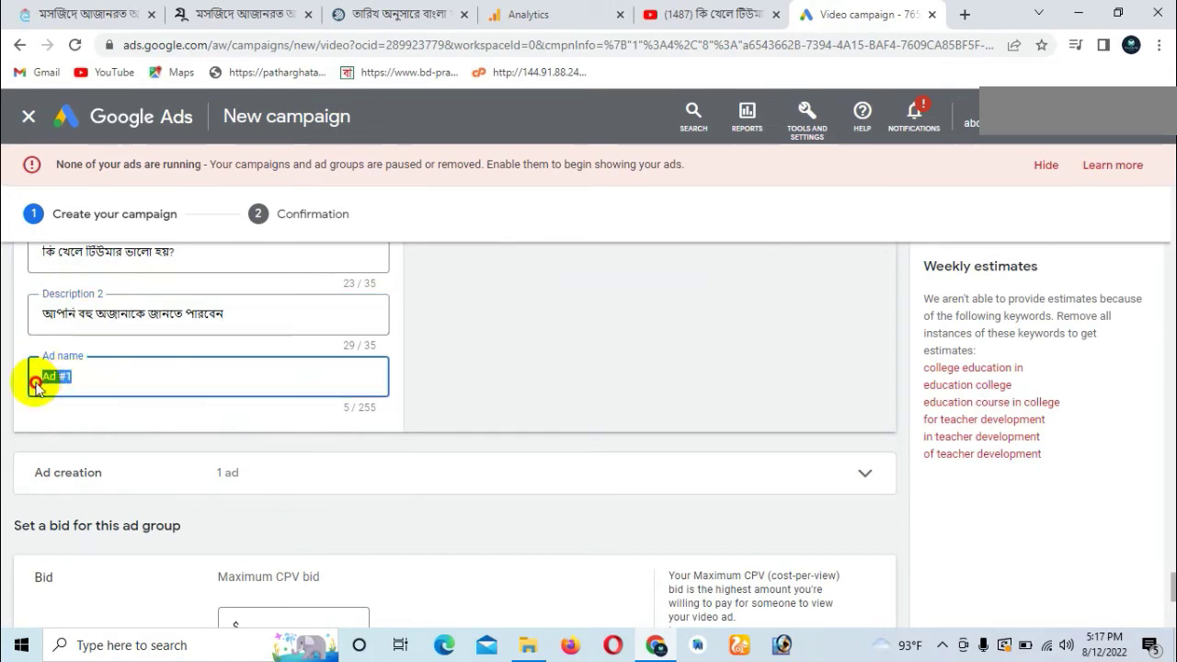
{"action": "scroll", "coordinate": [122, 387], "scroll_direction": "up", "scroll_amount": 15}
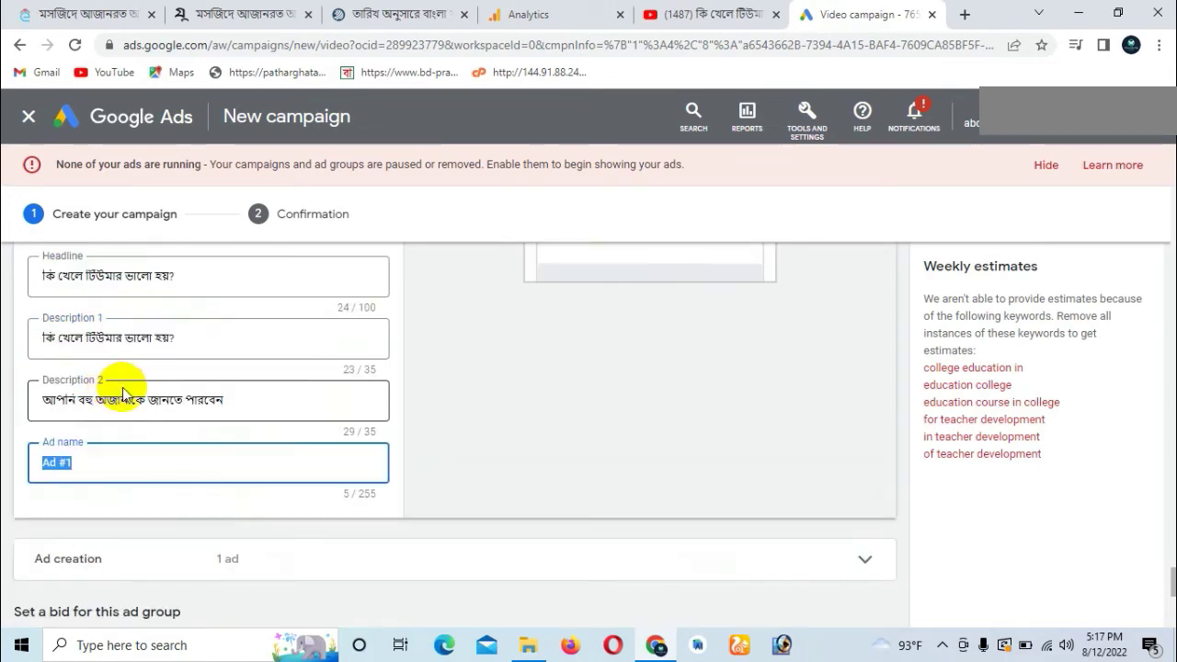
{"action": "scroll", "coordinate": [138, 387], "scroll_direction": "up", "scroll_amount": 20}
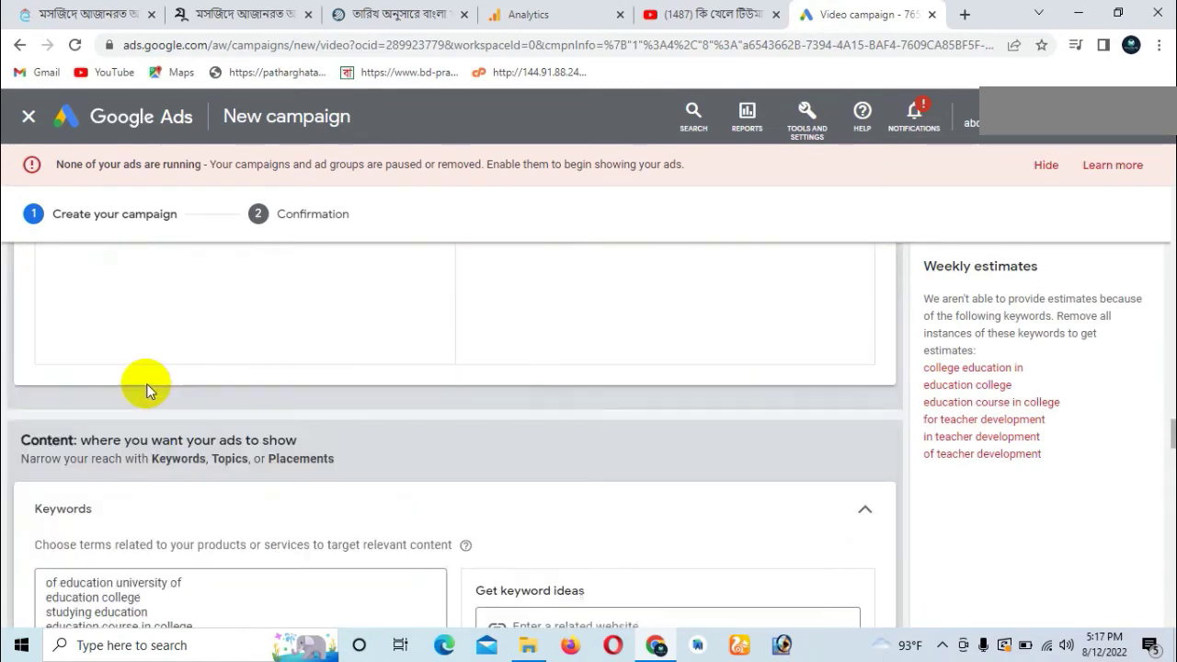
{"action": "scroll", "coordinate": [153, 383], "scroll_direction": "up", "scroll_amount": 15}
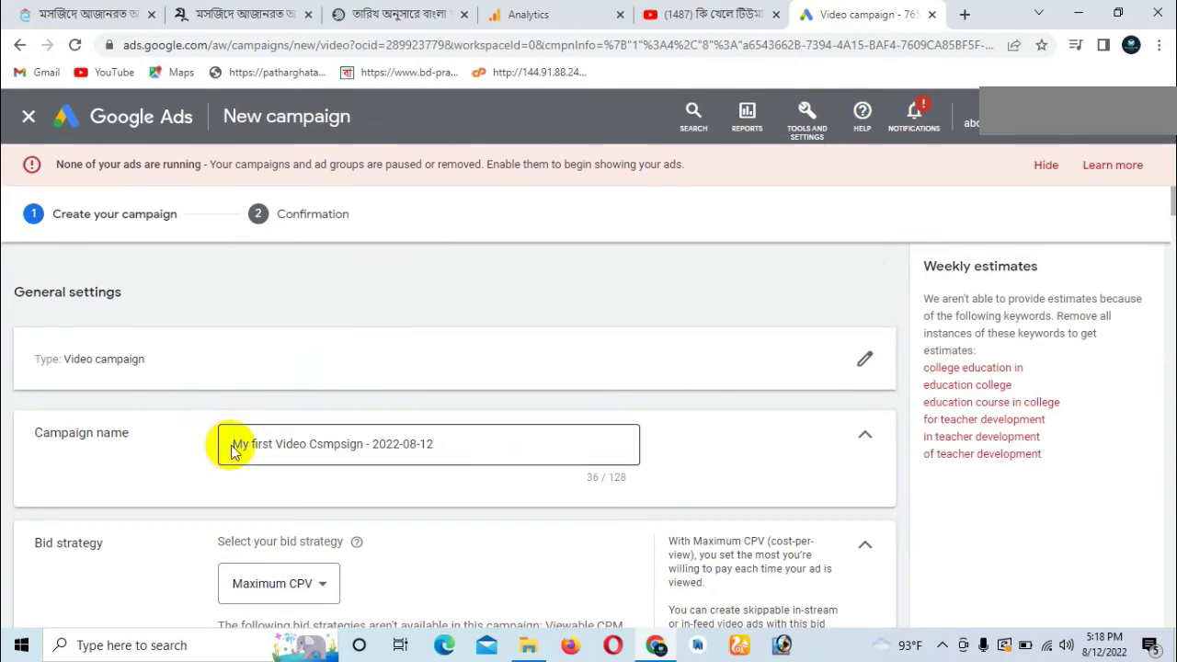
{"action": "left_click_drag", "start_coordinate": [231, 444], "coordinate": [386, 444]}
Replace the ad name with the copied campaign name followed by "ads", giving "My first Video Csmpsign ads"
{"action": "scroll", "coordinate": [499, 432], "scroll_direction": "down", "scroll_amount": 20}
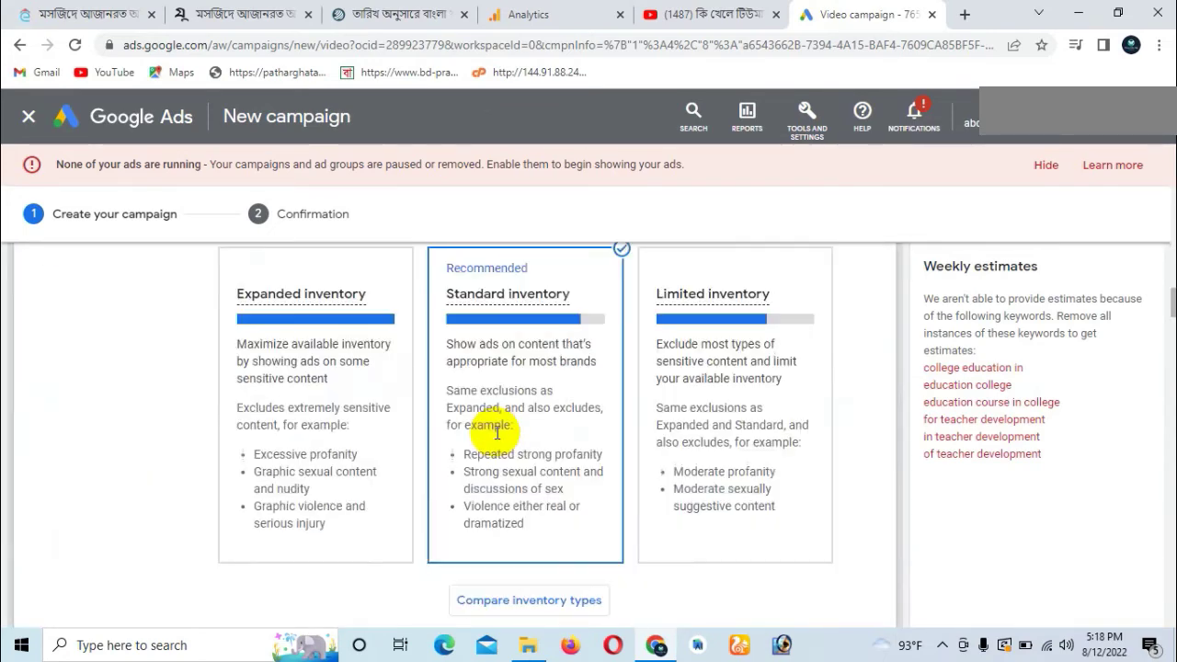
{"action": "scroll", "coordinate": [483, 438], "scroll_direction": "down", "scroll_amount": 20}
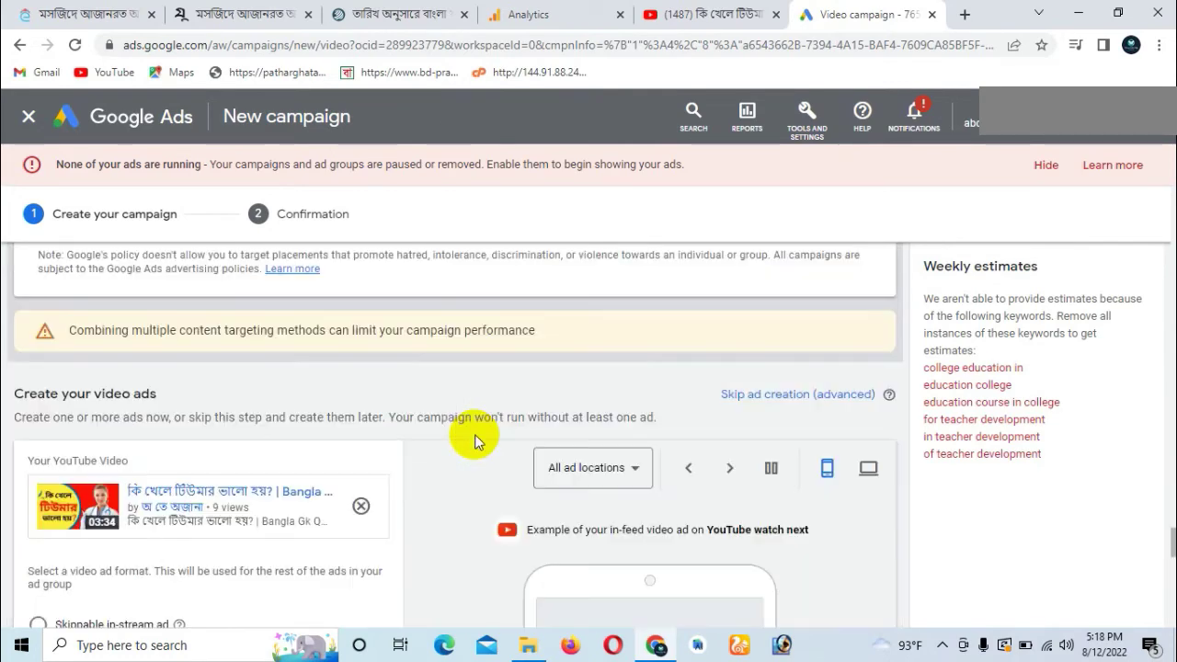
{"action": "scroll", "coordinate": [471, 429], "scroll_direction": "down", "scroll_amount": 7}
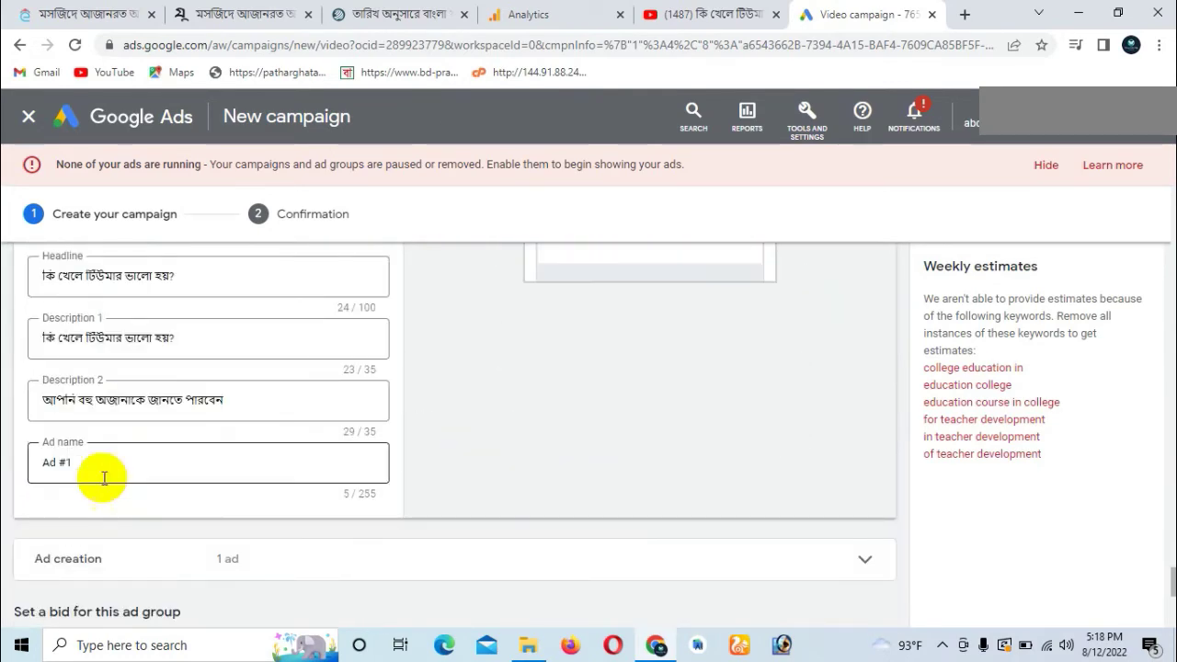
{"action": "left_click", "coordinate": [81, 461]}
{"action": "left_click_drag", "start_coordinate": [81, 461], "coordinate": [34, 471]}
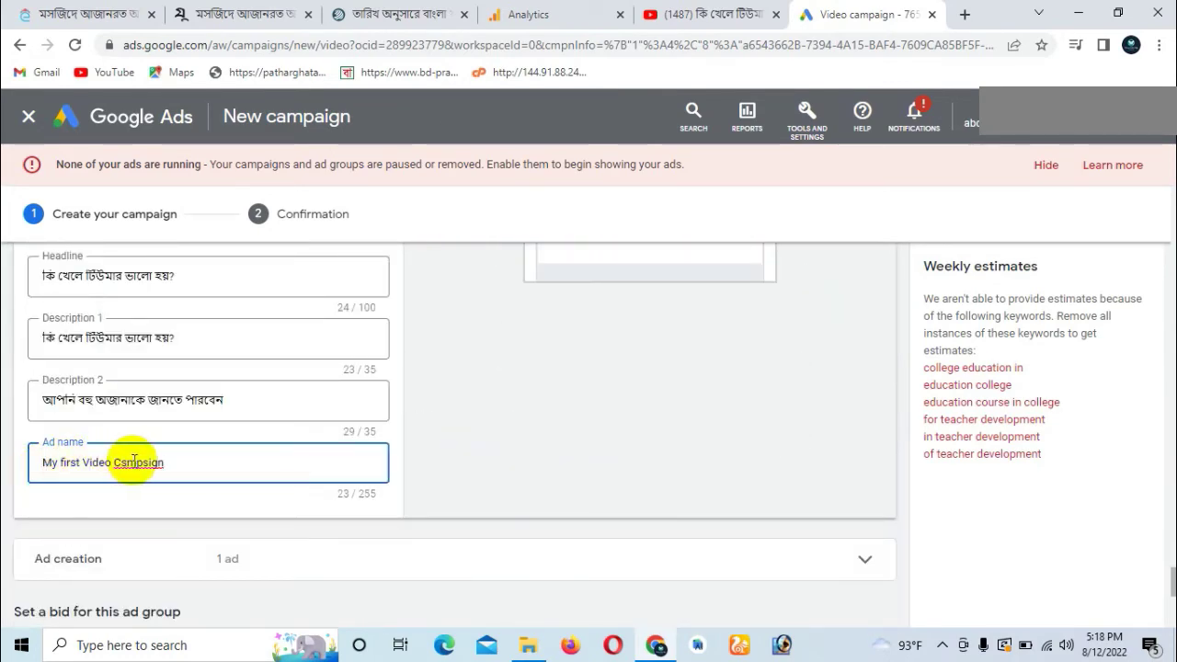
{"action": "type", "text": "My first Video Csmpsign ad"}
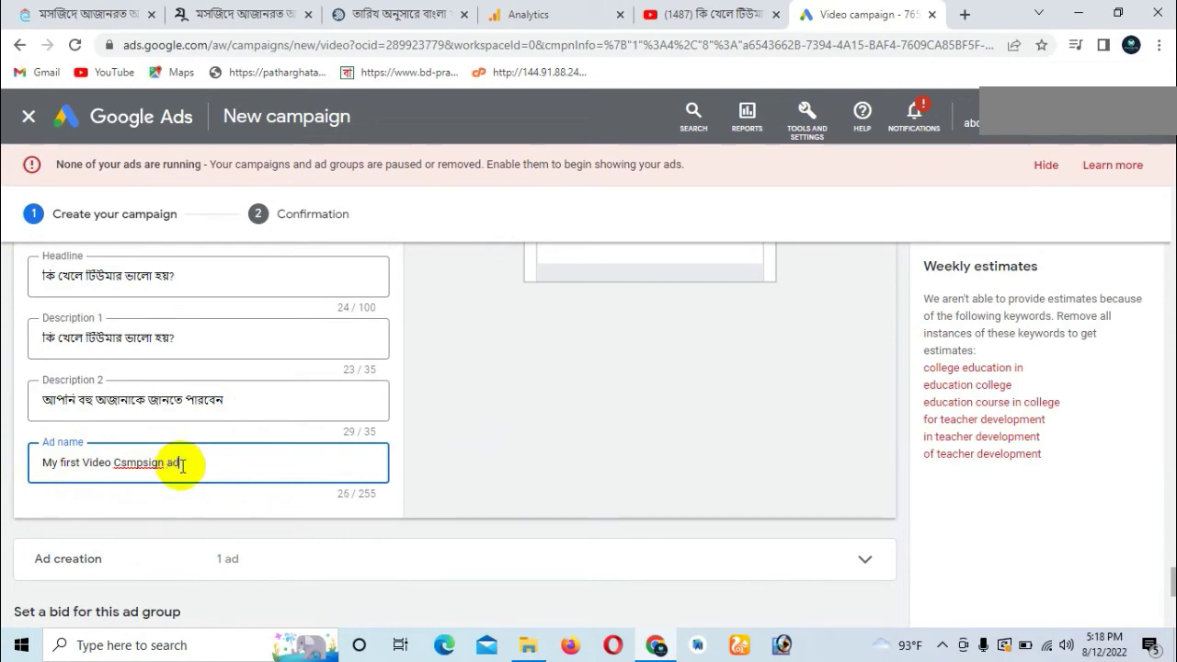
{"action": "type", "text": "s"}
Set the ad group's maximum CPV bid to $0.01
{"action": "scroll", "coordinate": [231, 504], "scroll_direction": "down", "scroll_amount": 2}
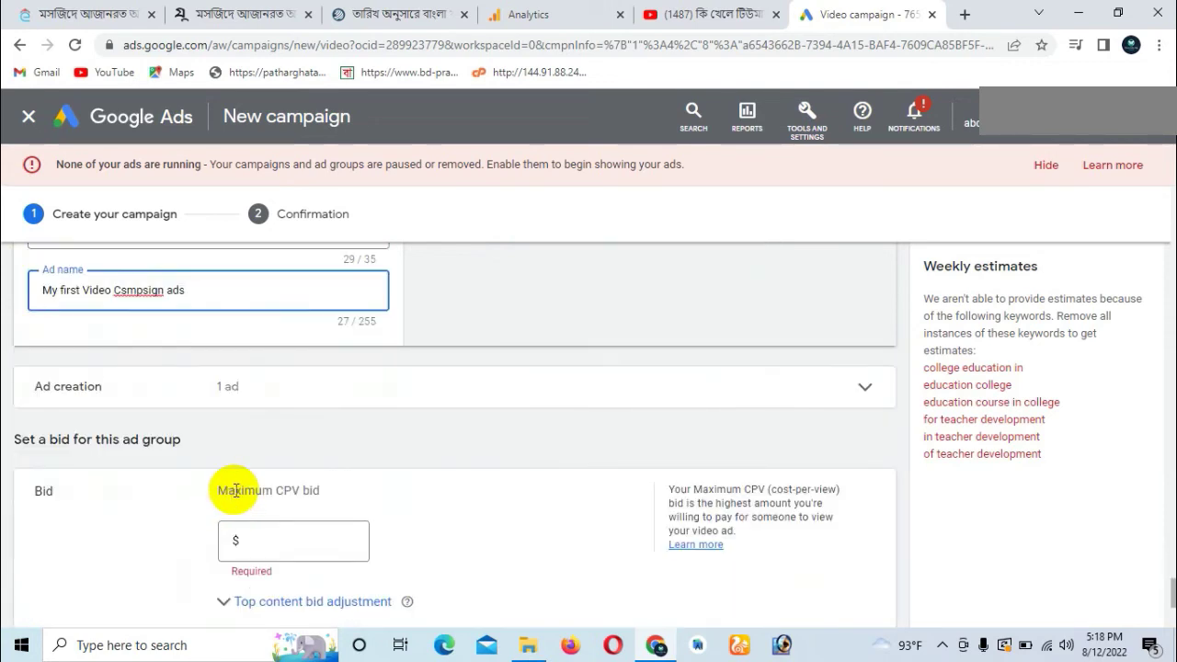
{"action": "scroll", "coordinate": [235, 490], "scroll_direction": "down", "scroll_amount": 1}
{"action": "left_click", "coordinate": [243, 452]}
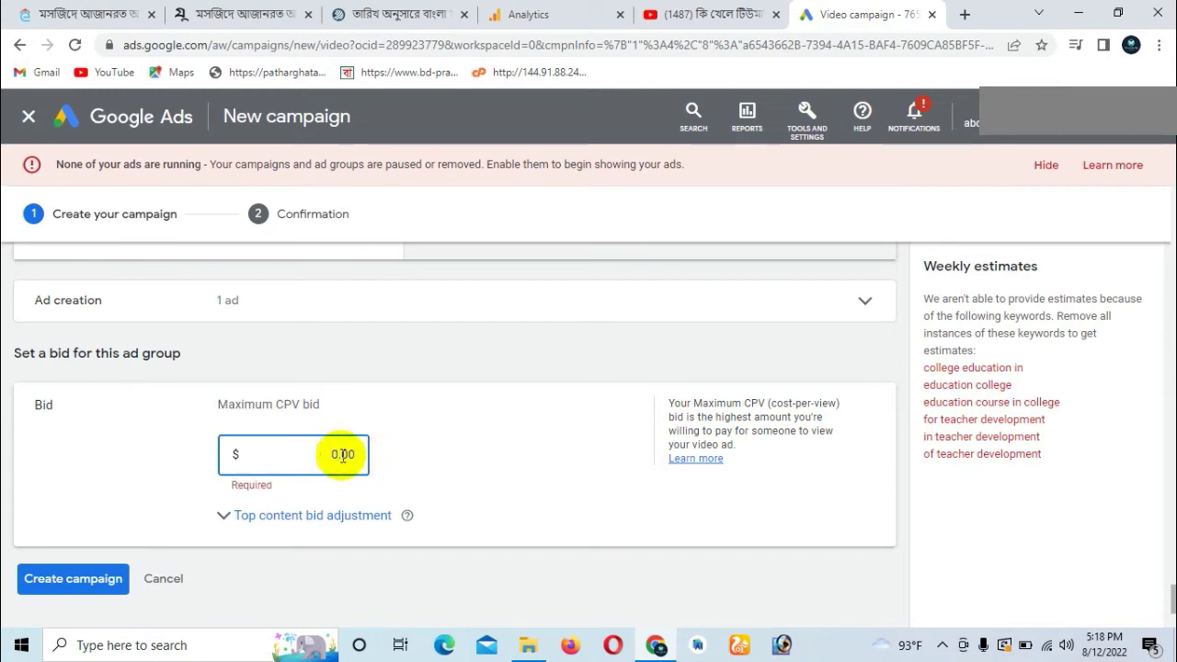
{"action": "type", "text": "1.00"}
{"action": "left_click", "coordinate": [450, 485]}
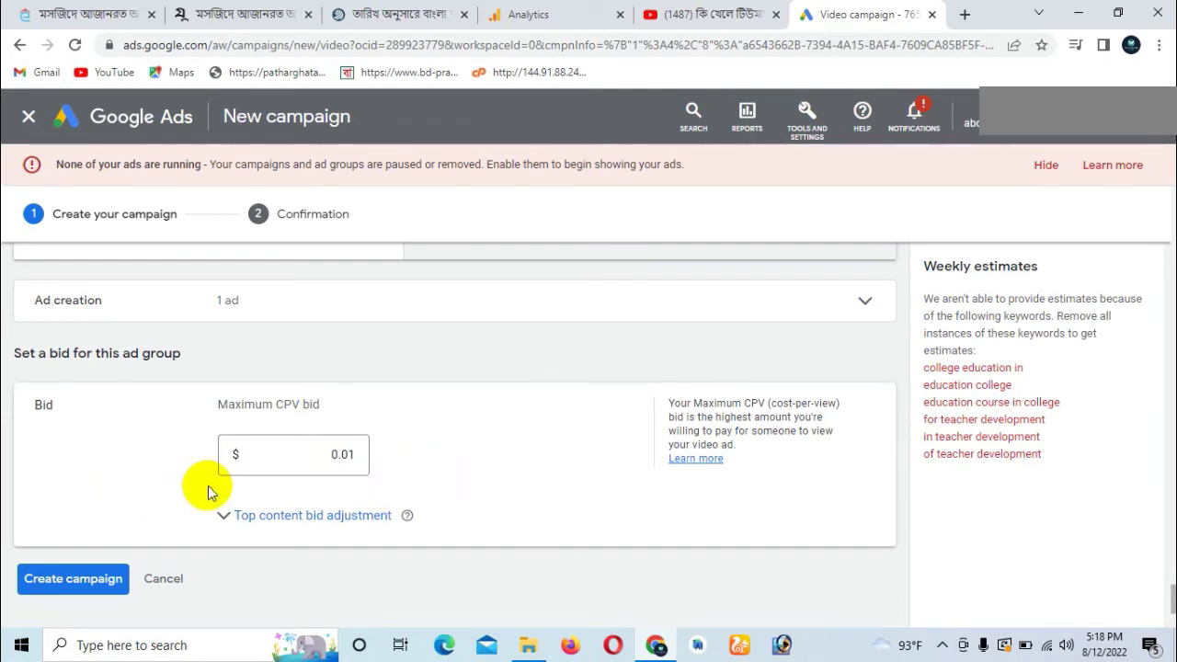
Change the ad group's maximum CPV bid to $0.02
{"action": "left_click", "coordinate": [359, 457]}
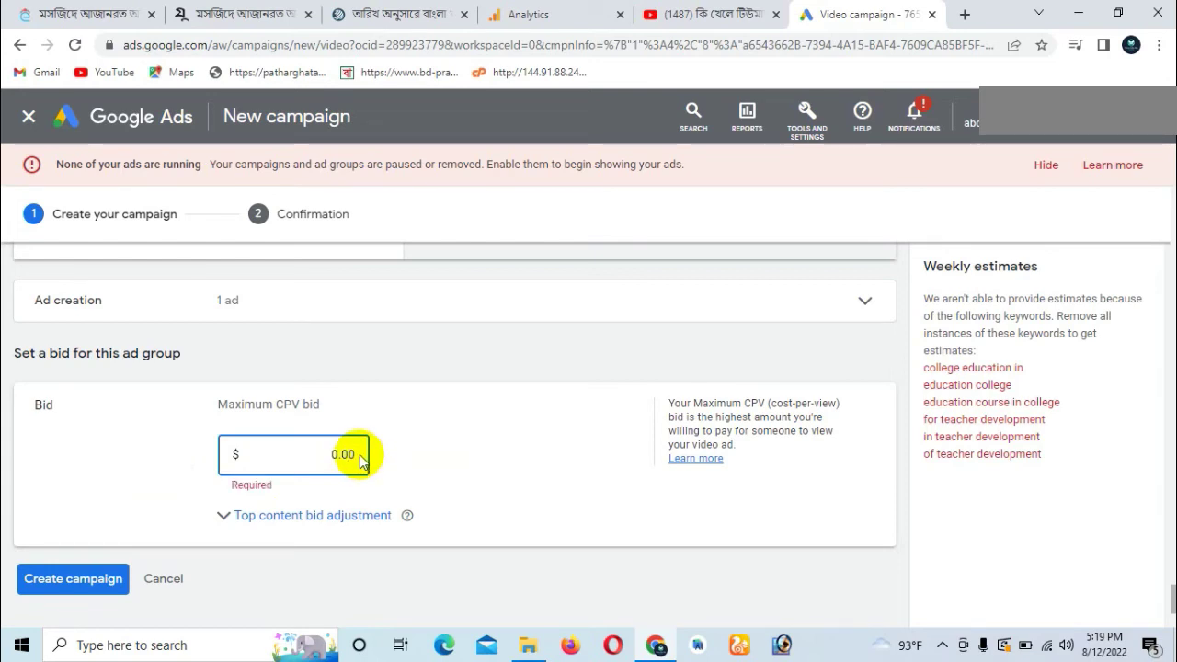
{"action": "type", "text": "0.02"}
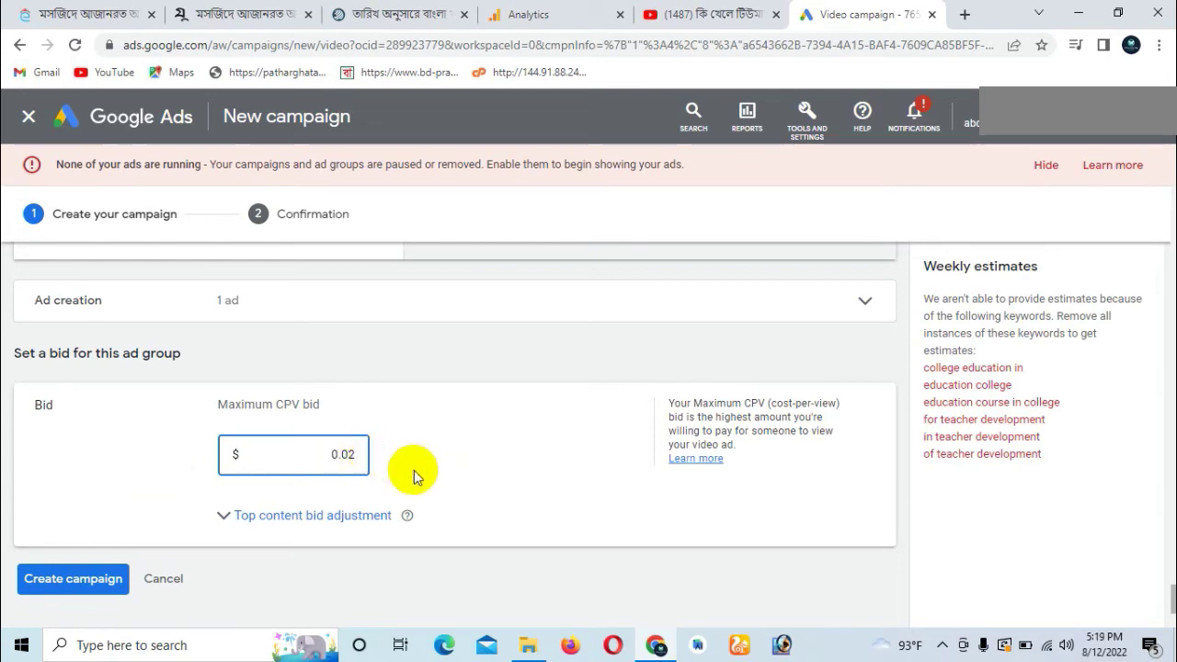
{"action": "left_click", "coordinate": [199, 494]}
Look over the entire campaign form, from General settings through the ad group and targeting to the bid
{"action": "scroll", "coordinate": [231, 460], "scroll_direction": "down", "scroll_amount": 2}
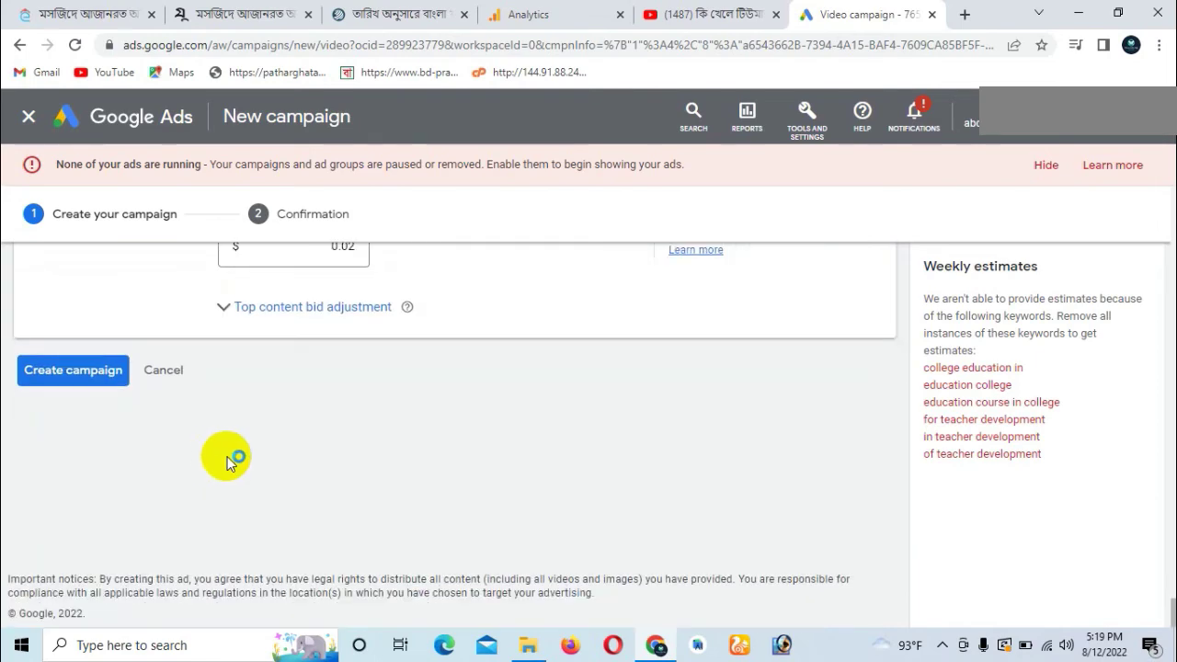
{"action": "scroll", "coordinate": [236, 454], "scroll_direction": "up", "scroll_amount": 6}
{"action": "scroll", "coordinate": [303, 449], "scroll_direction": "up", "scroll_amount": 15}
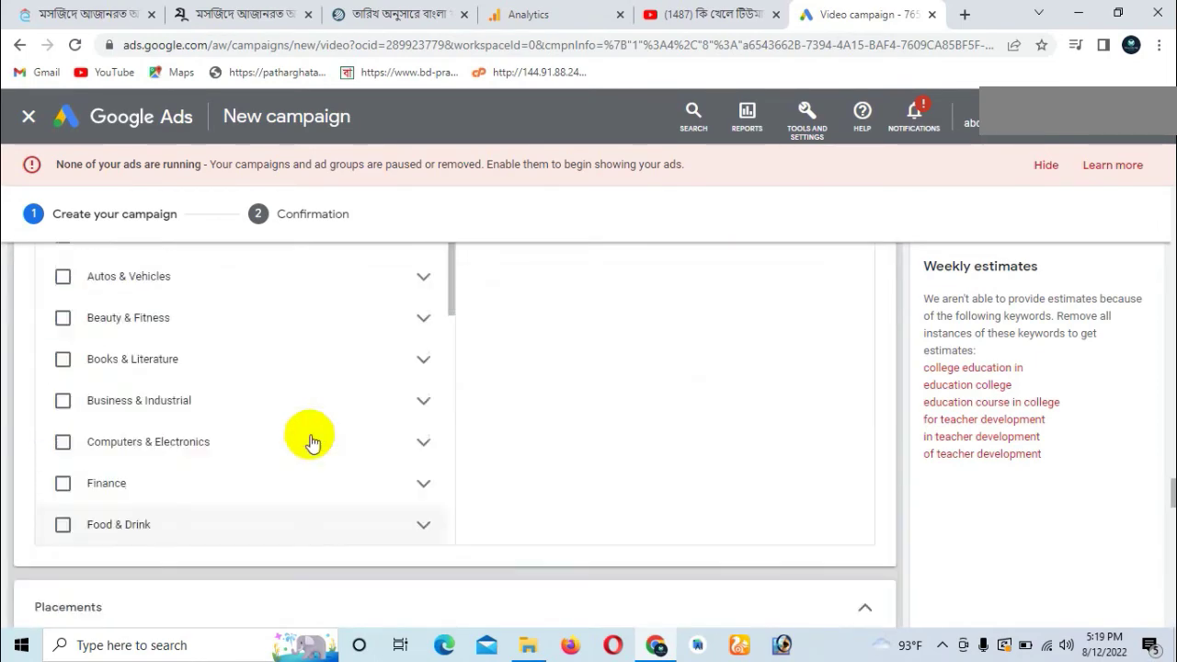
{"action": "scroll", "coordinate": [319, 440], "scroll_direction": "up", "scroll_amount": 20}
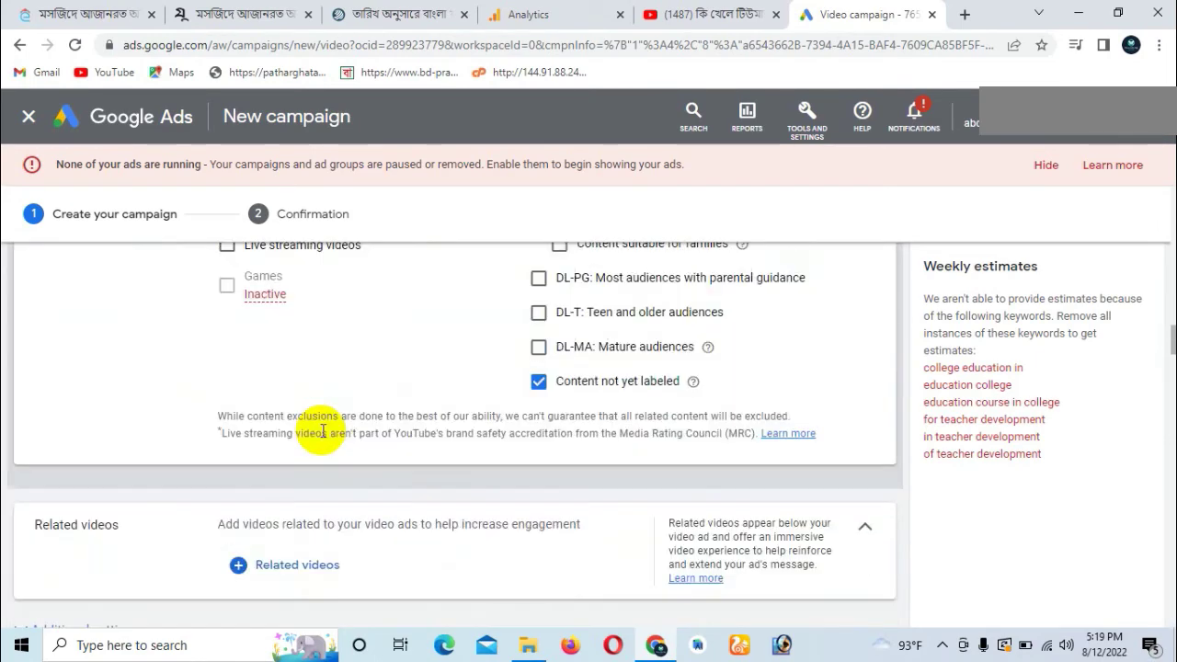
{"action": "scroll", "coordinate": [328, 432], "scroll_direction": "up", "scroll_amount": 10}
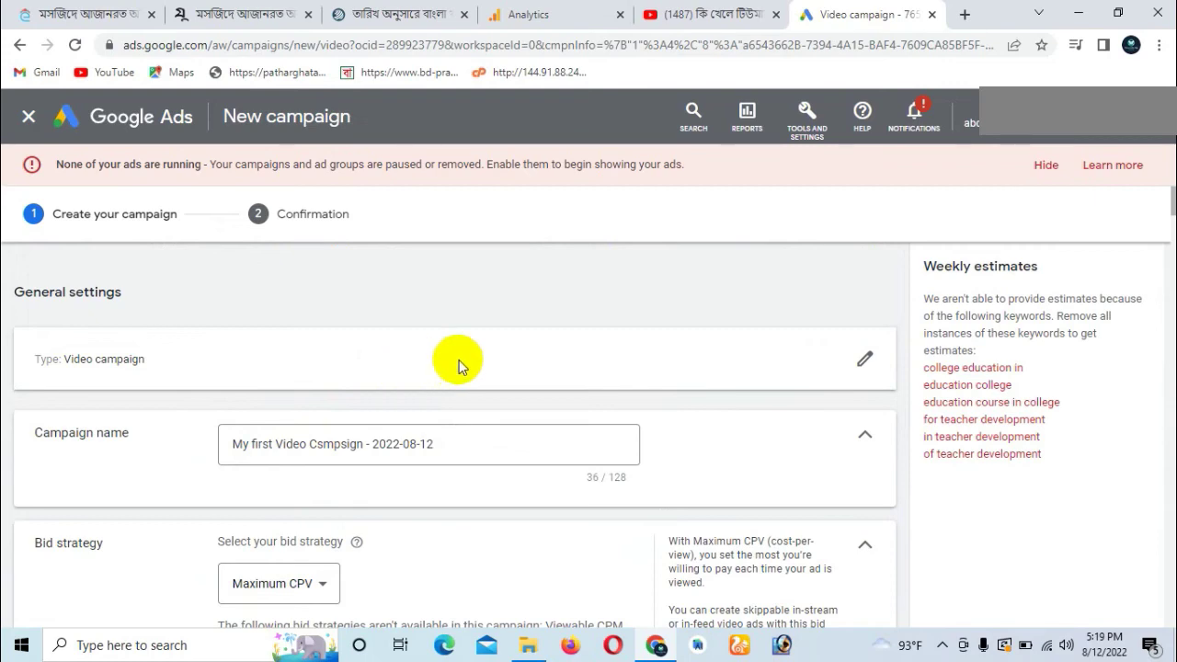
{"action": "scroll", "coordinate": [460, 362], "scroll_direction": "down", "scroll_amount": 20}
{"action": "scroll", "coordinate": [588, 321], "scroll_direction": "down", "scroll_amount": 20}
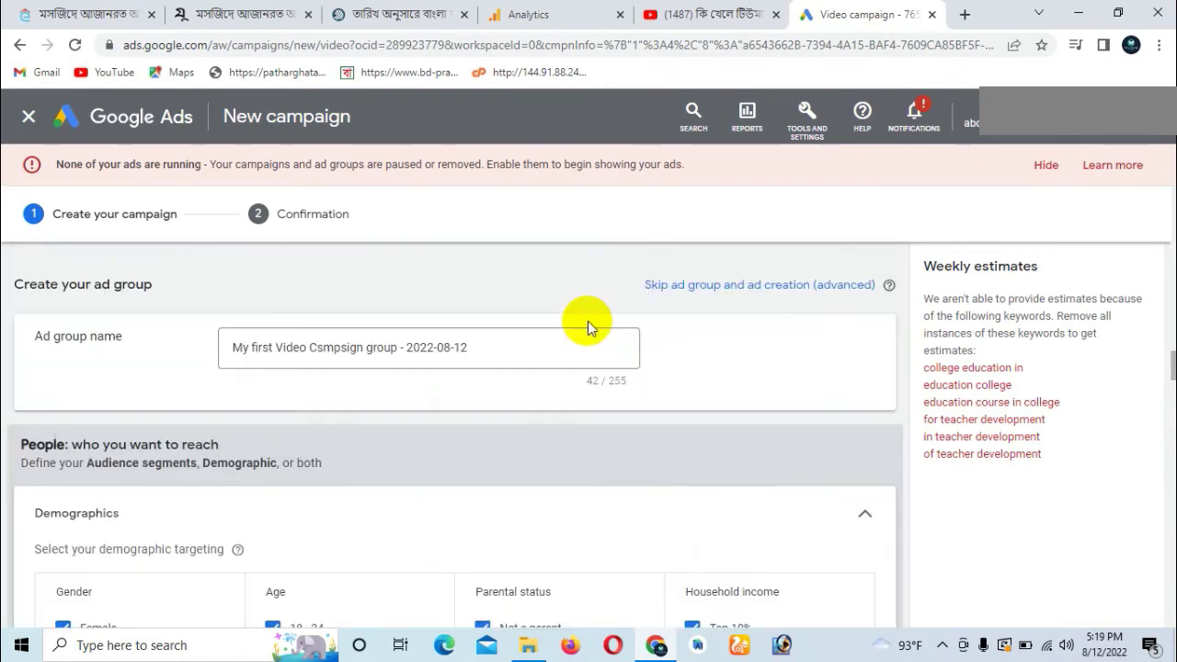
{"action": "scroll", "coordinate": [587, 323], "scroll_direction": "down", "scroll_amount": 20}
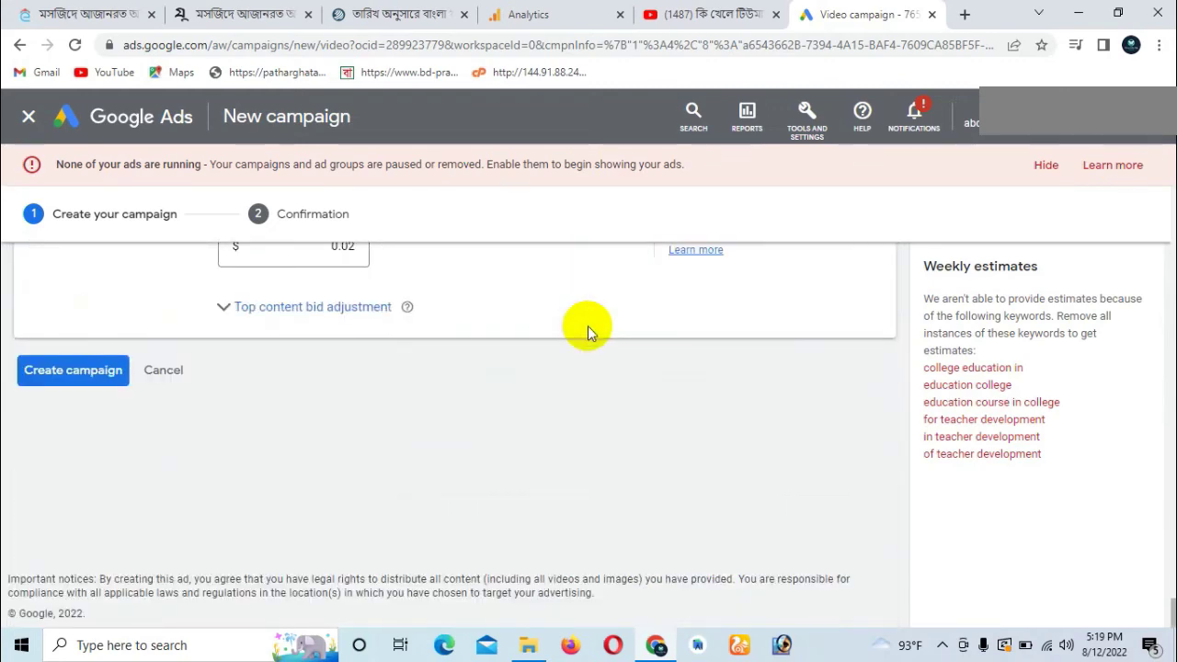
{"action": "left_click", "coordinate": [348, 419]}
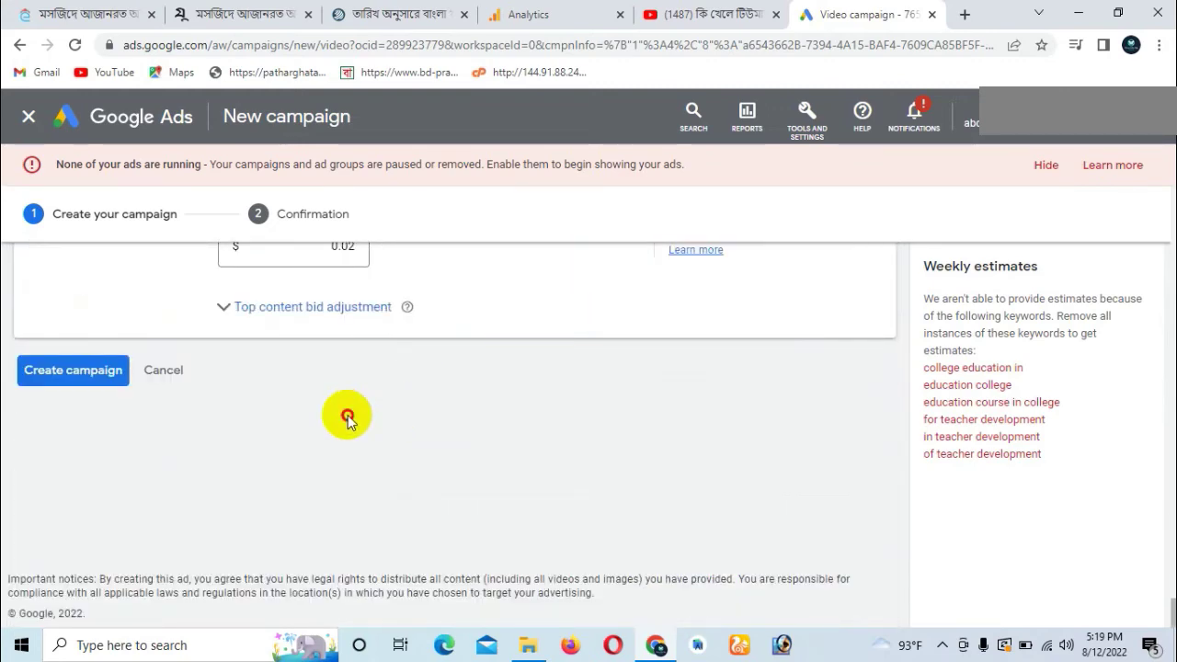
{"action": "scroll", "coordinate": [364, 404], "scroll_direction": "up", "scroll_amount": 20}
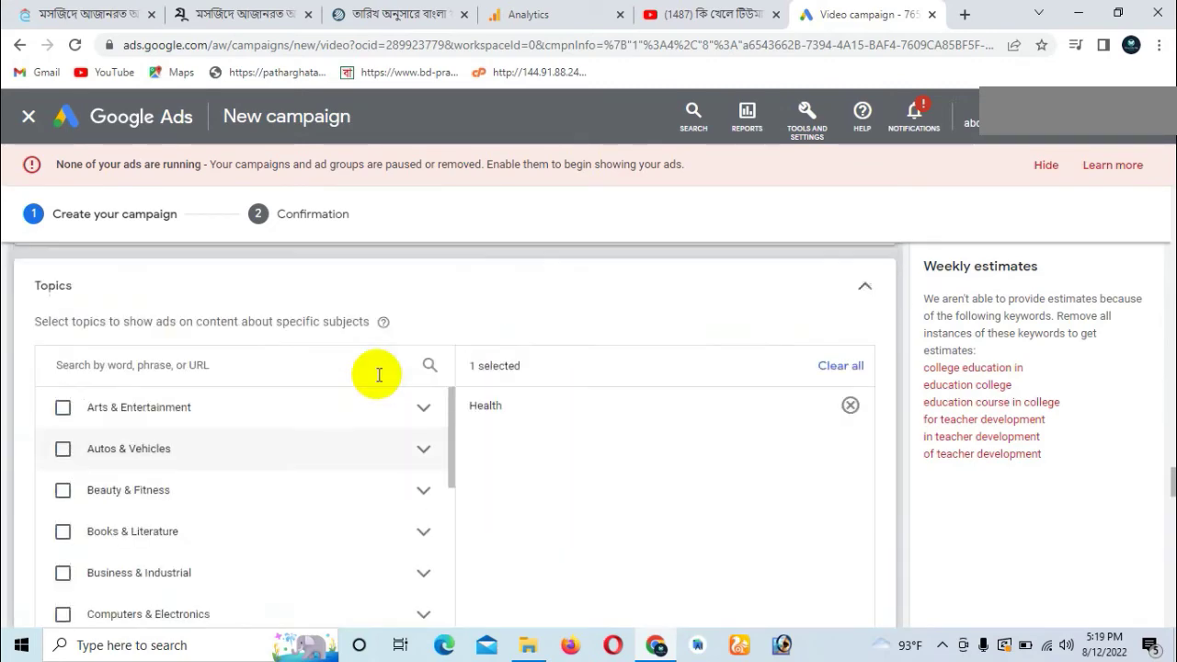
{"action": "scroll", "coordinate": [380, 372], "scroll_direction": "up", "scroll_amount": 20}
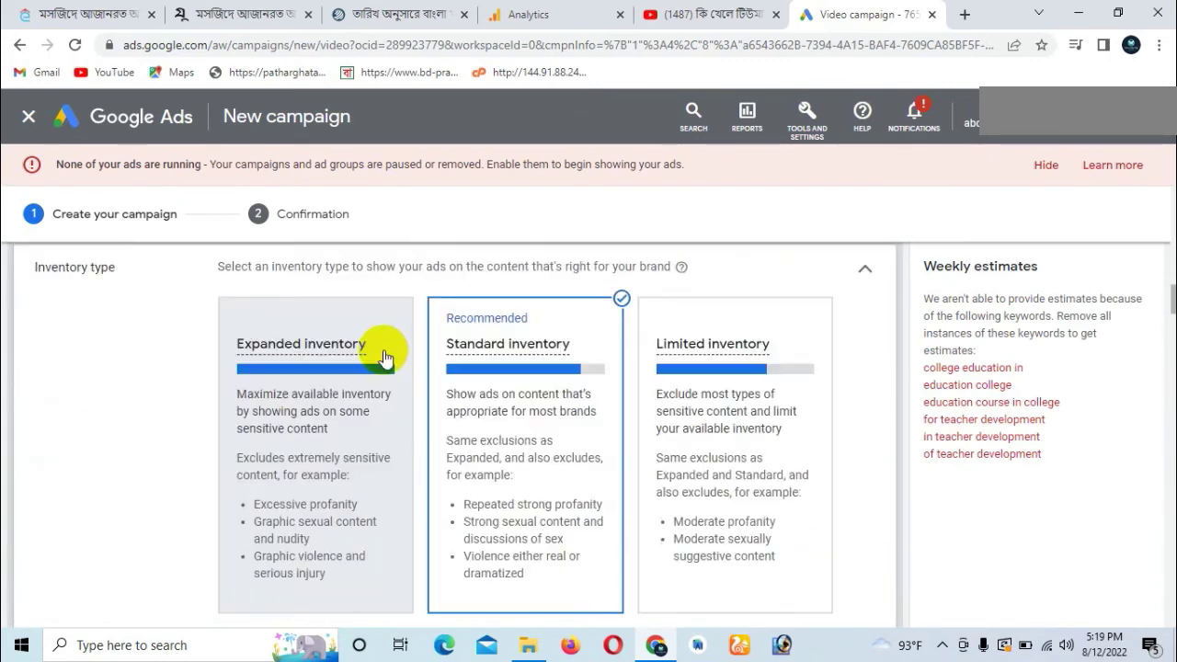
{"action": "scroll", "coordinate": [386, 342], "scroll_direction": "up", "scroll_amount": 20}
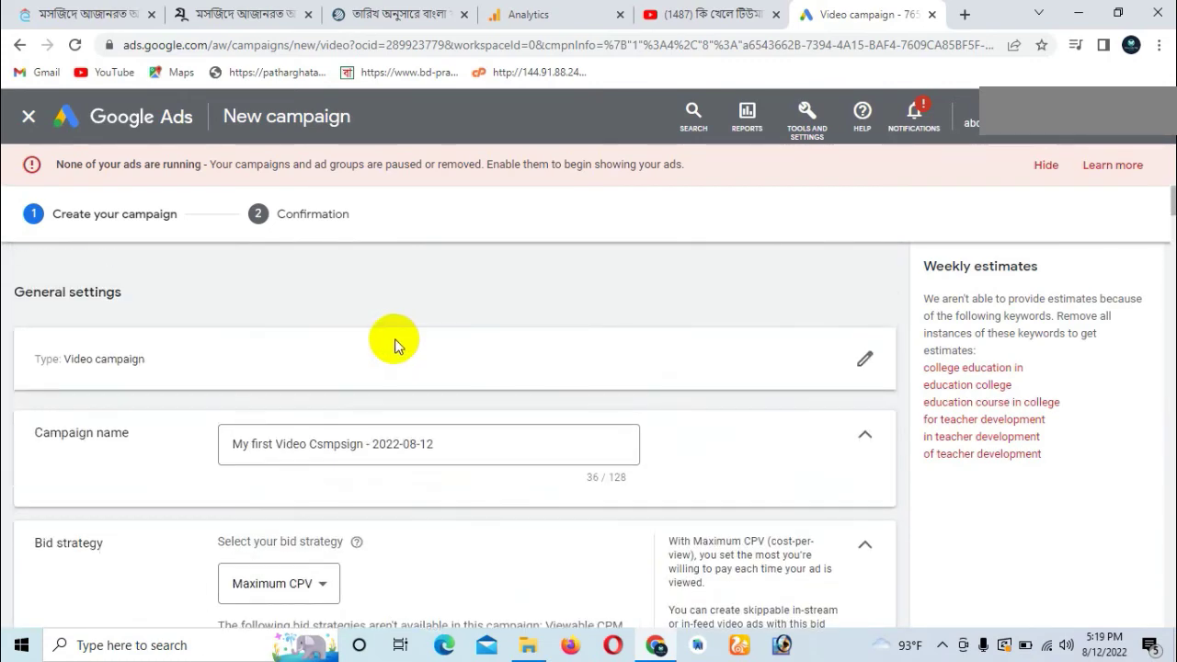
Review the campaign's budget and dates, networks, targeted and excluded locations, and languages
{"action": "scroll", "coordinate": [407, 365], "scroll_direction": "down", "scroll_amount": 2}
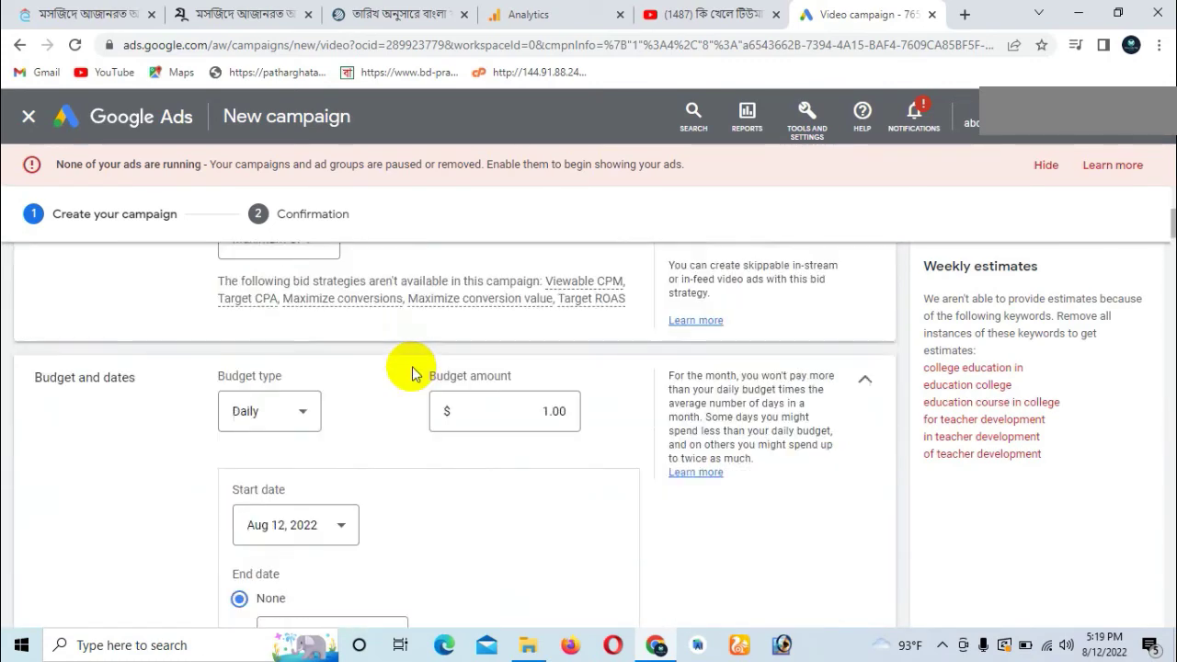
{"action": "scroll", "coordinate": [393, 389], "scroll_direction": "down", "scroll_amount": 3}
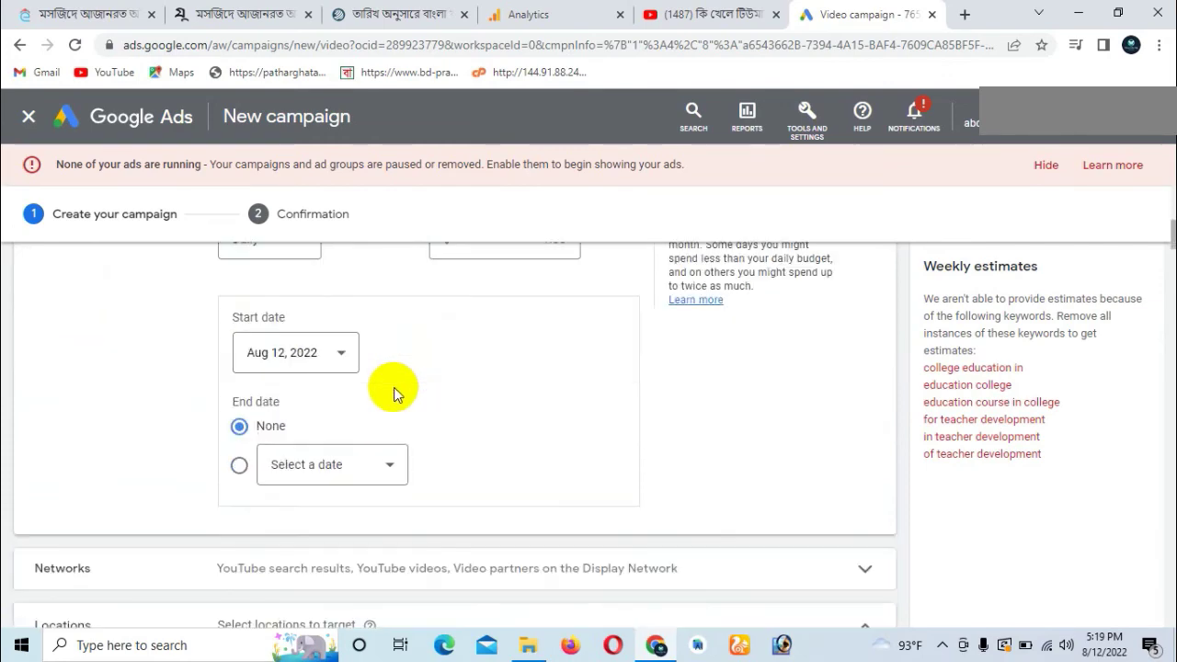
{"action": "scroll", "coordinate": [393, 389], "scroll_direction": "down", "scroll_amount": 2}
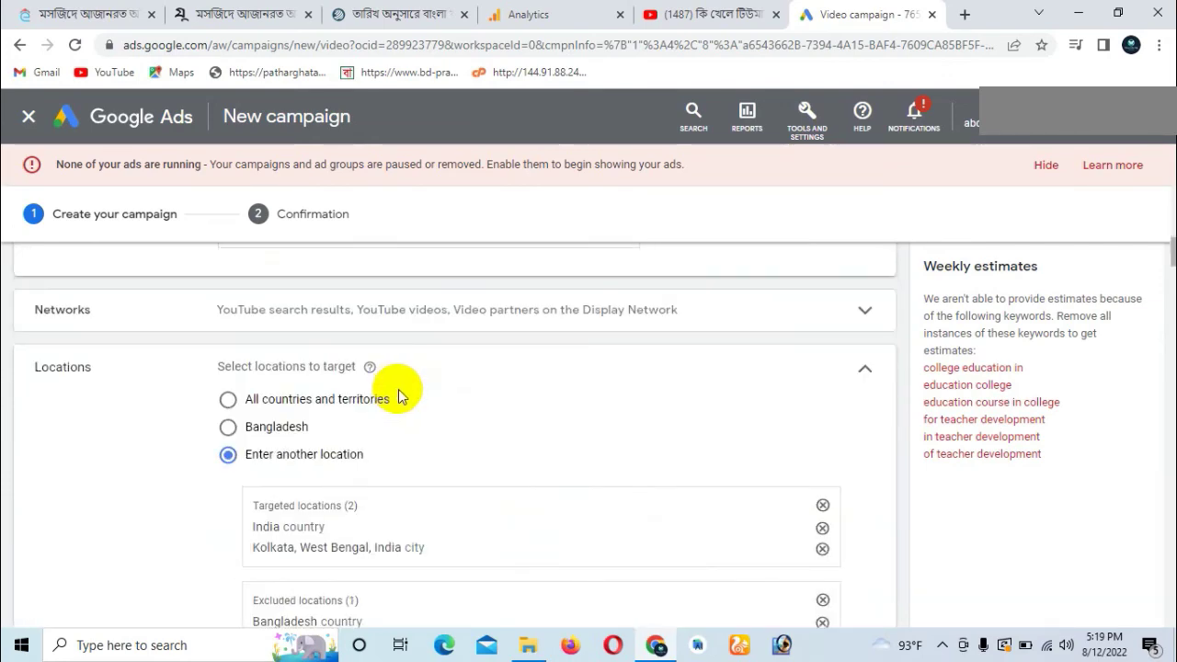
{"action": "scroll", "coordinate": [403, 391], "scroll_direction": "down", "scroll_amount": 1}
{"action": "scroll", "coordinate": [408, 391], "scroll_direction": "down", "scroll_amount": 1}
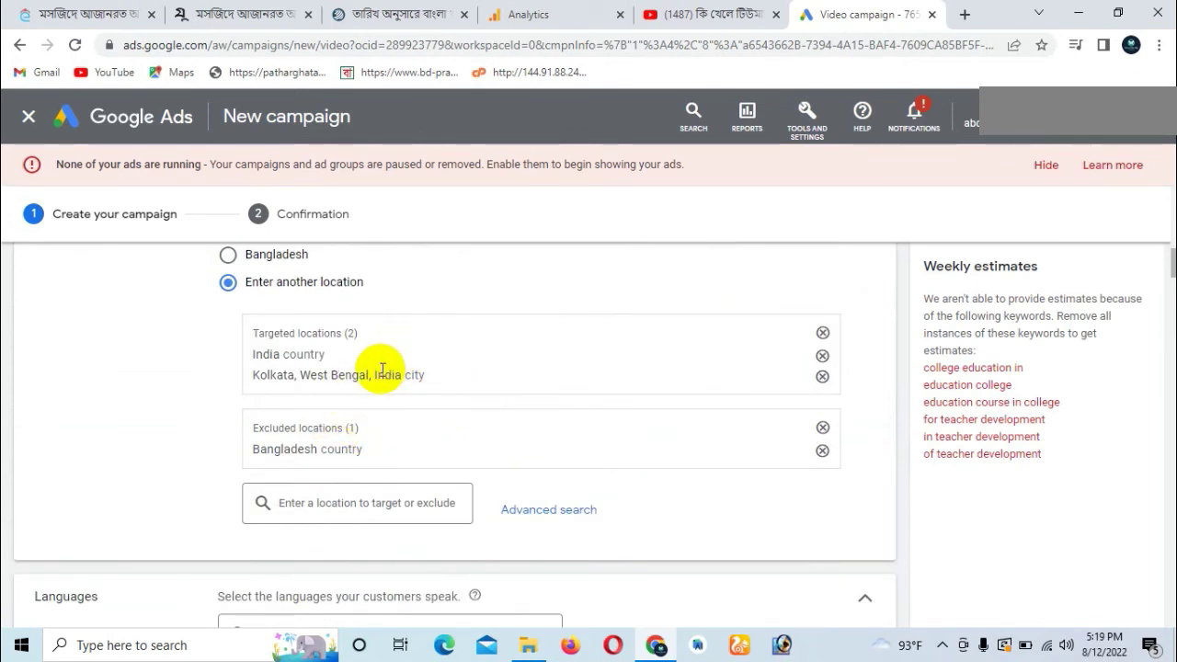
{"action": "scroll", "coordinate": [381, 373], "scroll_direction": "down", "scroll_amount": 1}
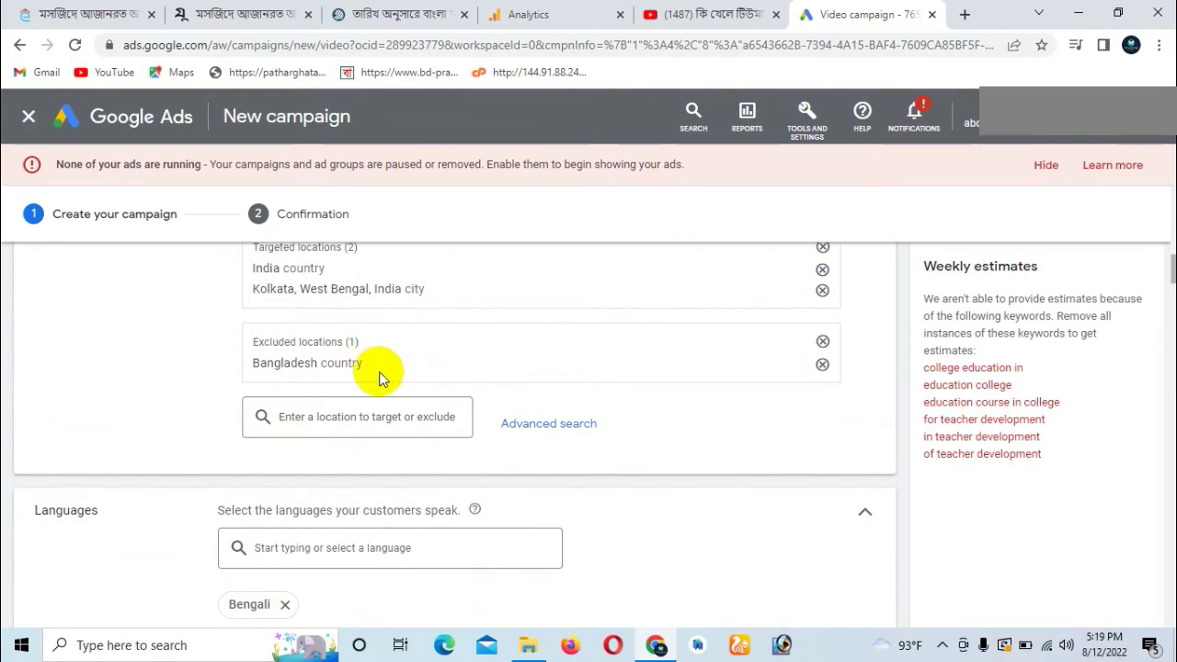
{"action": "scroll", "coordinate": [381, 377], "scroll_direction": "up", "scroll_amount": 2}
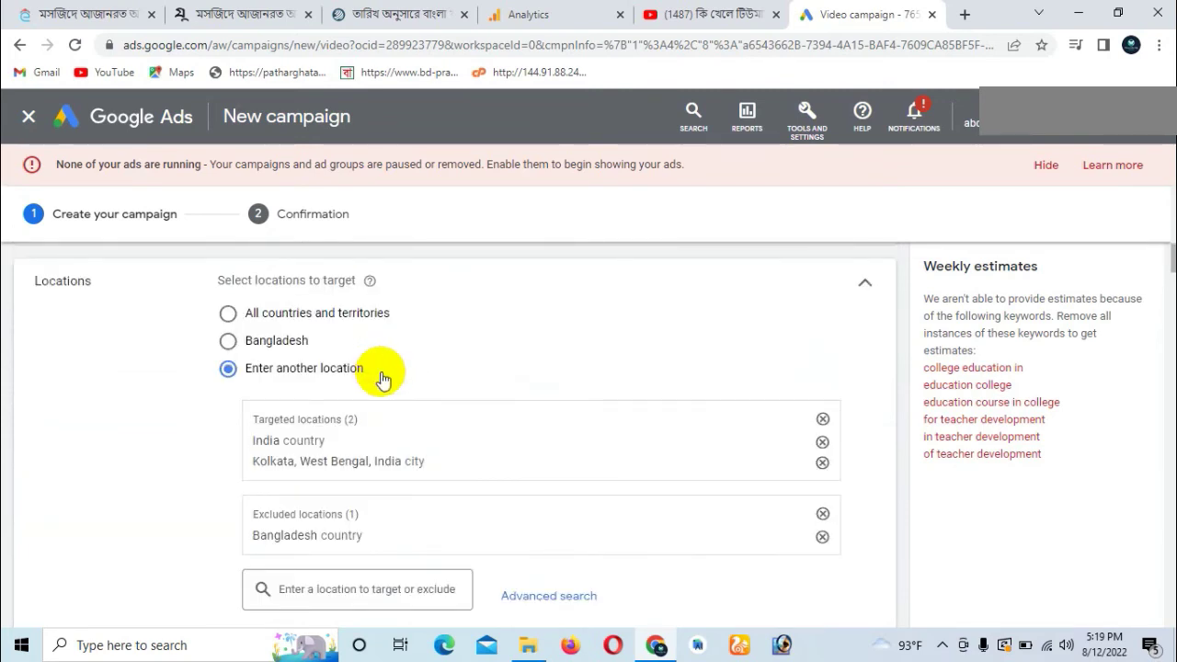
{"action": "scroll", "coordinate": [383, 380], "scroll_direction": "down", "scroll_amount": 1}
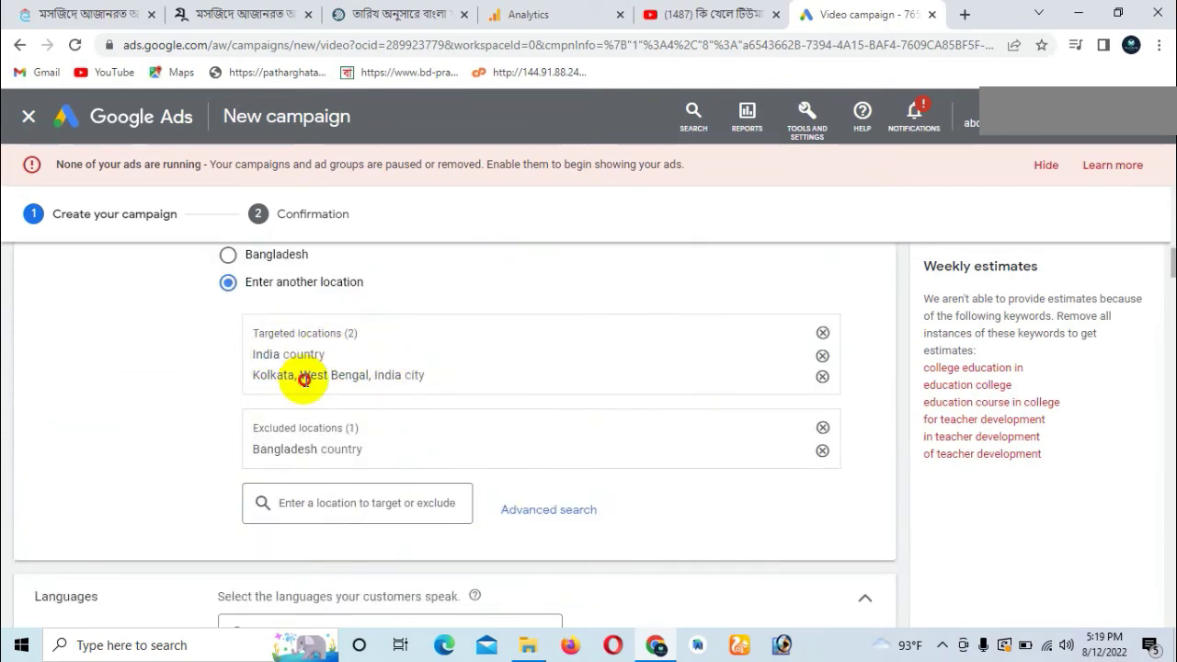
{"action": "left_click_drag", "start_coordinate": [303, 376], "coordinate": [389, 451]}
{"action": "left_click", "coordinate": [328, 447]}
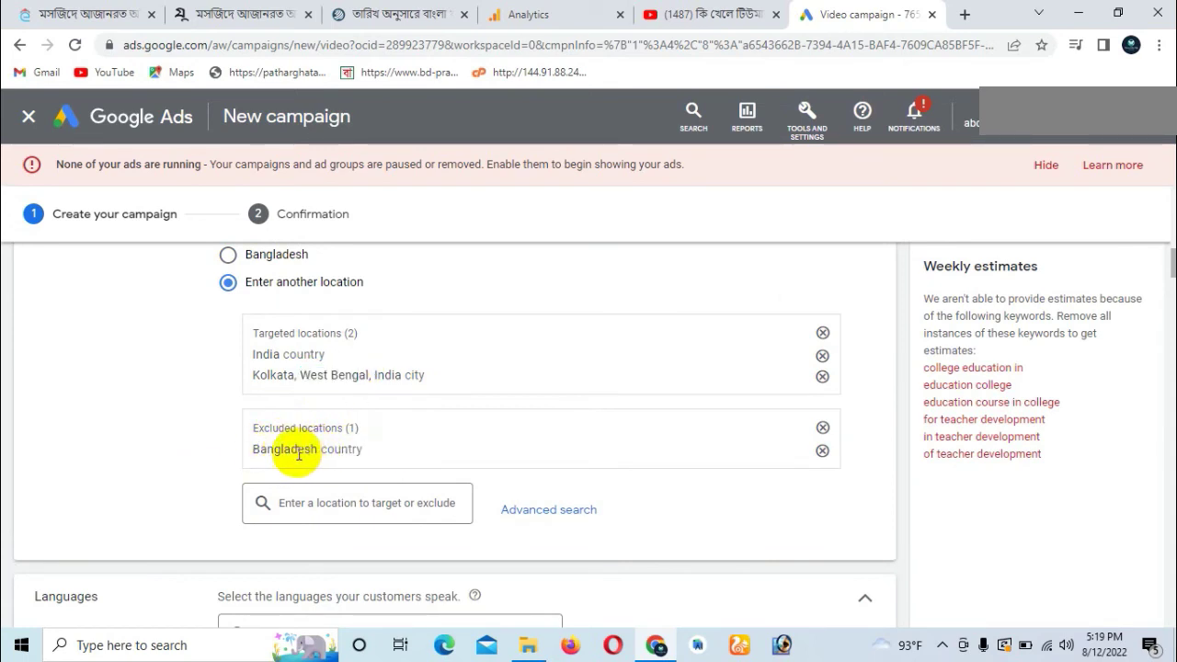
{"action": "scroll", "coordinate": [336, 486], "scroll_direction": "down", "scroll_amount": 3}
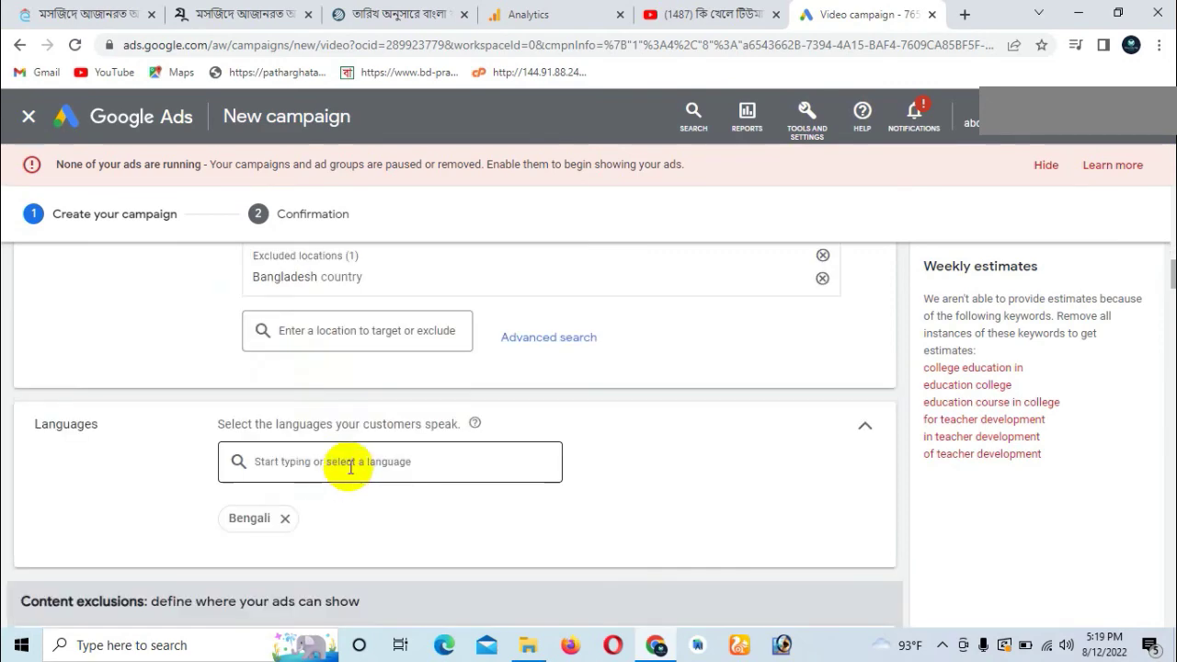
Review the content exclusions, audience segments and topics, and stop excluding the "Content not yet labeled" digital content label
{"action": "scroll", "coordinate": [321, 441], "scroll_direction": "down", "scroll_amount": 8}
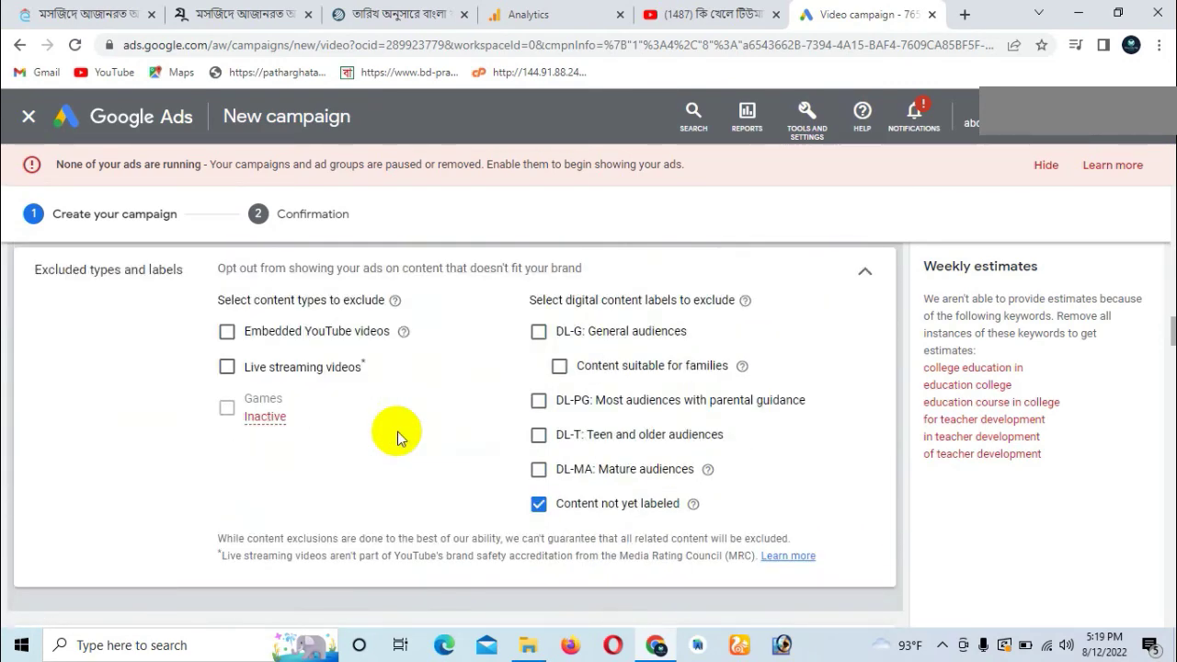
{"action": "scroll", "coordinate": [397, 438], "scroll_direction": "down", "scroll_amount": 10}
{"action": "scroll", "coordinate": [400, 438], "scroll_direction": "down", "scroll_amount": 15}
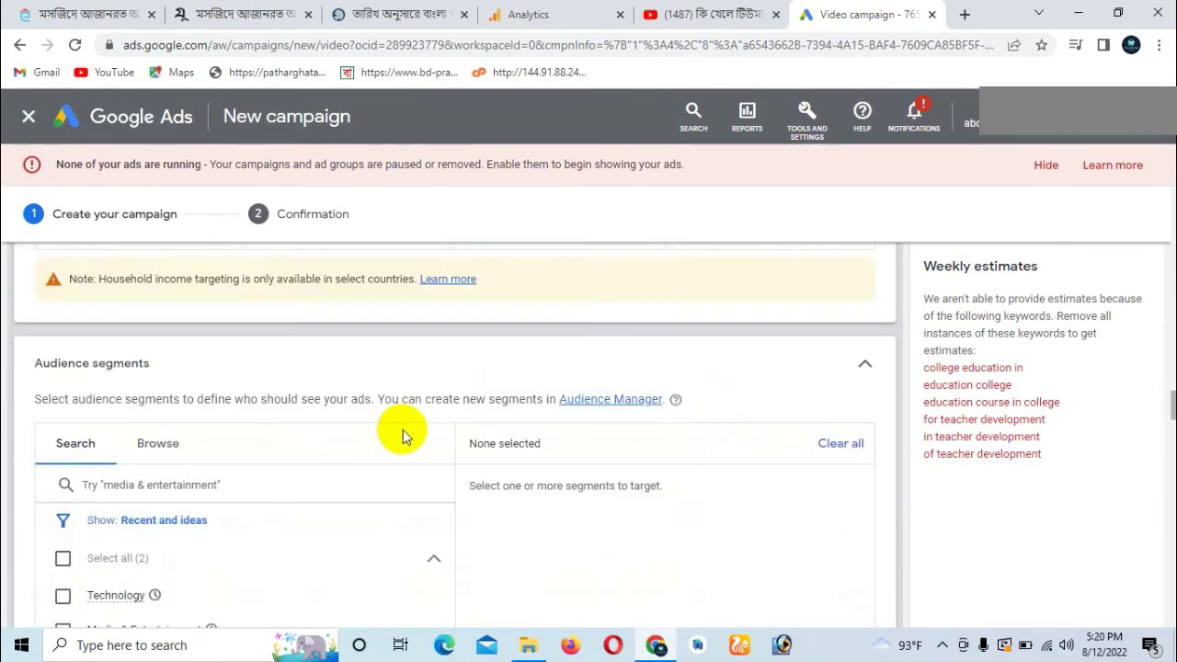
{"action": "scroll", "coordinate": [408, 430], "scroll_direction": "down", "scroll_amount": 10}
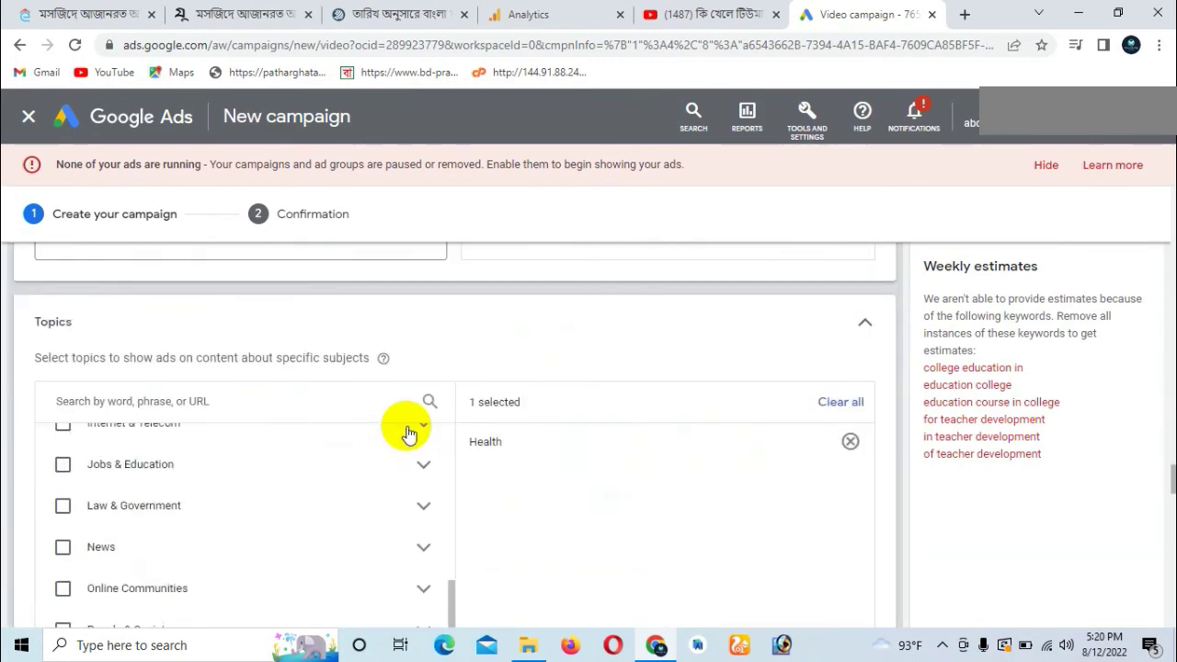
{"action": "scroll", "coordinate": [474, 432], "scroll_direction": "up", "scroll_amount": 4}
{"action": "scroll", "coordinate": [478, 432], "scroll_direction": "up", "scroll_amount": 15}
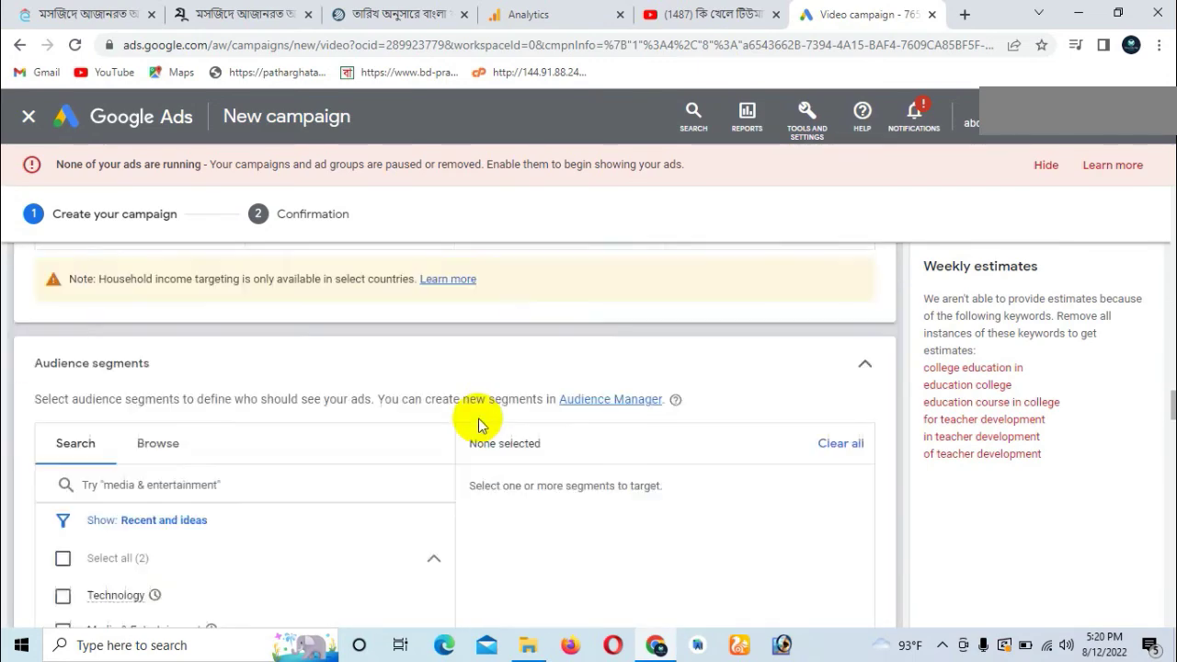
{"action": "scroll", "coordinate": [478, 425], "scroll_direction": "up", "scroll_amount": 6}
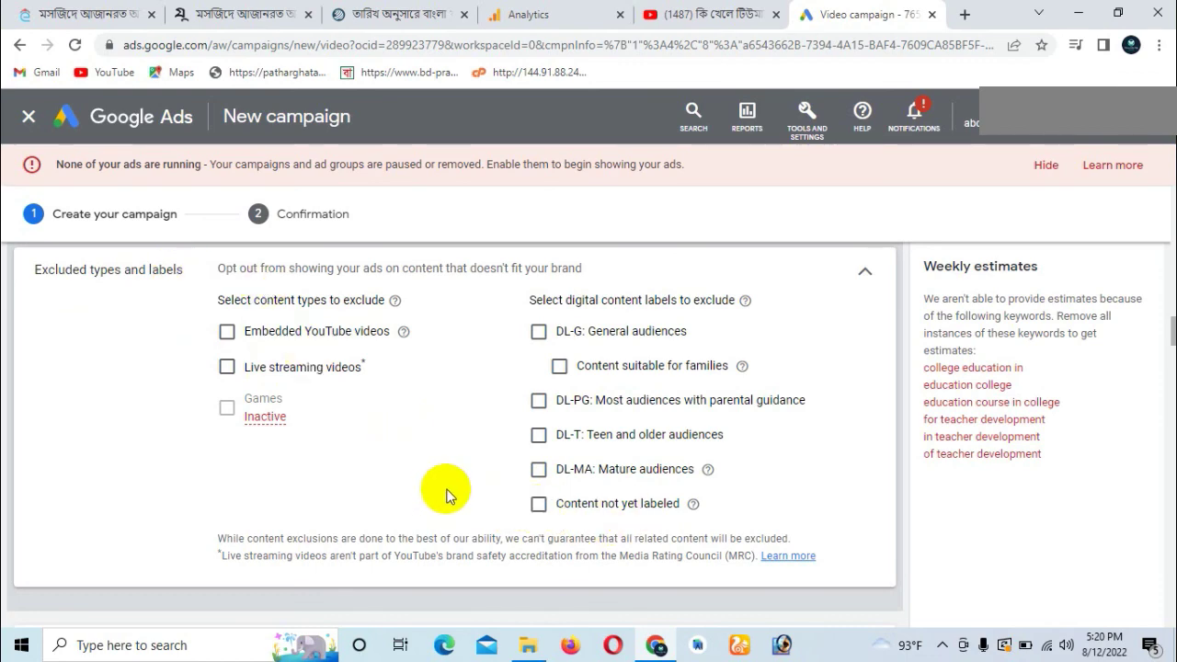
Check the remaining targeting and bid settings, create the video campaign, and continue from the confirmation to the campaign
{"action": "scroll", "coordinate": [446, 495], "scroll_direction": "down", "scroll_amount": 15}
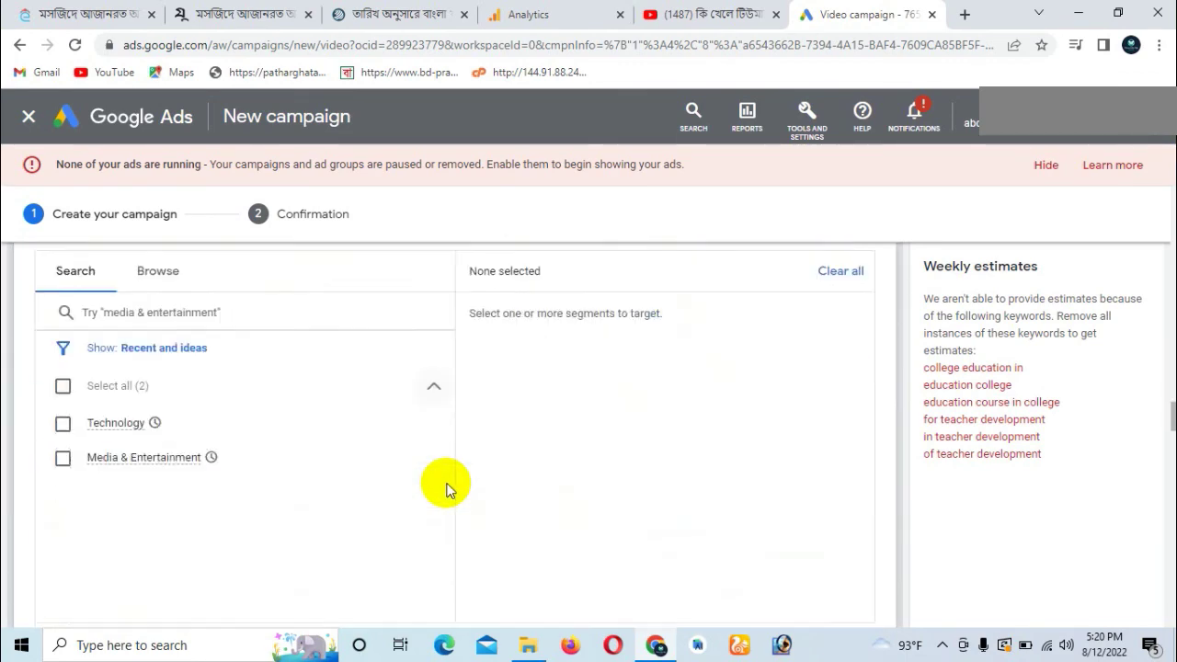
{"action": "scroll", "coordinate": [448, 490], "scroll_direction": "down", "scroll_amount": 3}
{"action": "scroll", "coordinate": [448, 487], "scroll_direction": "up", "scroll_amount": 8}
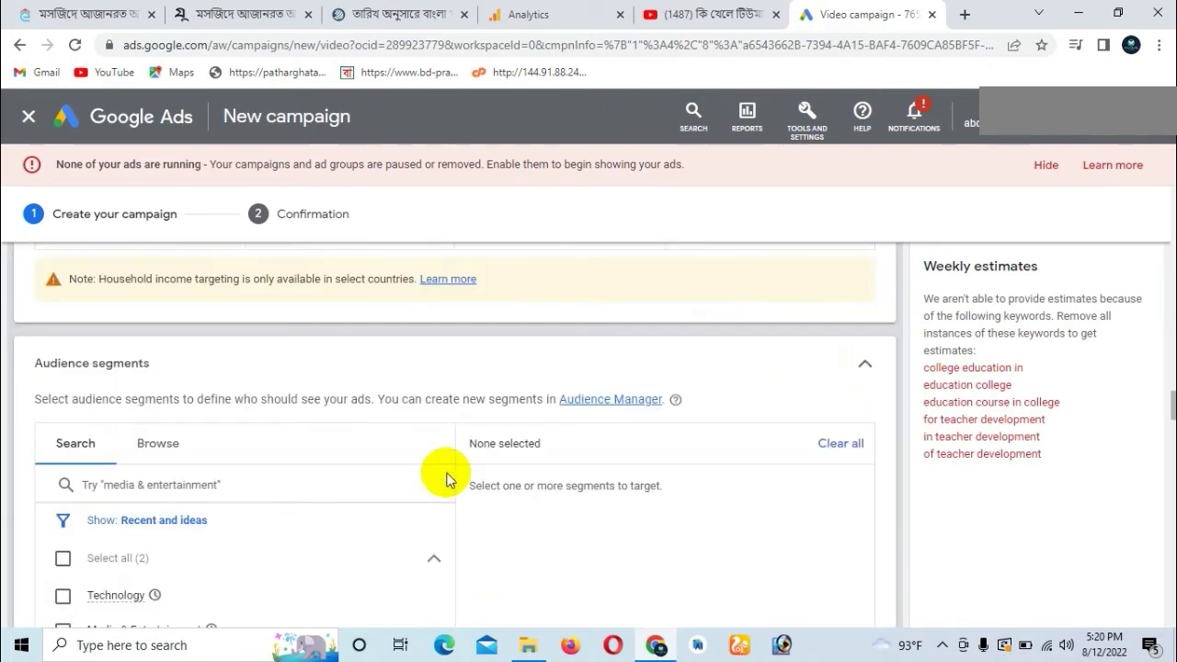
{"action": "scroll", "coordinate": [448, 480], "scroll_direction": "down", "scroll_amount": 20}
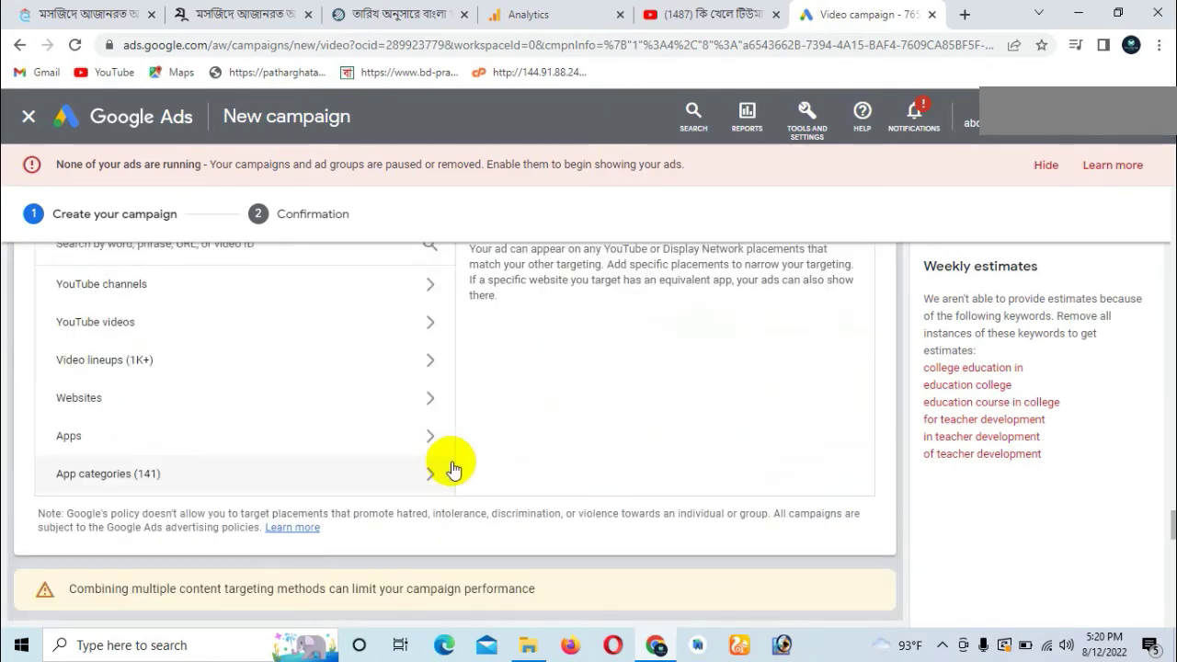
{"action": "scroll", "coordinate": [453, 465], "scroll_direction": "down", "scroll_amount": 10}
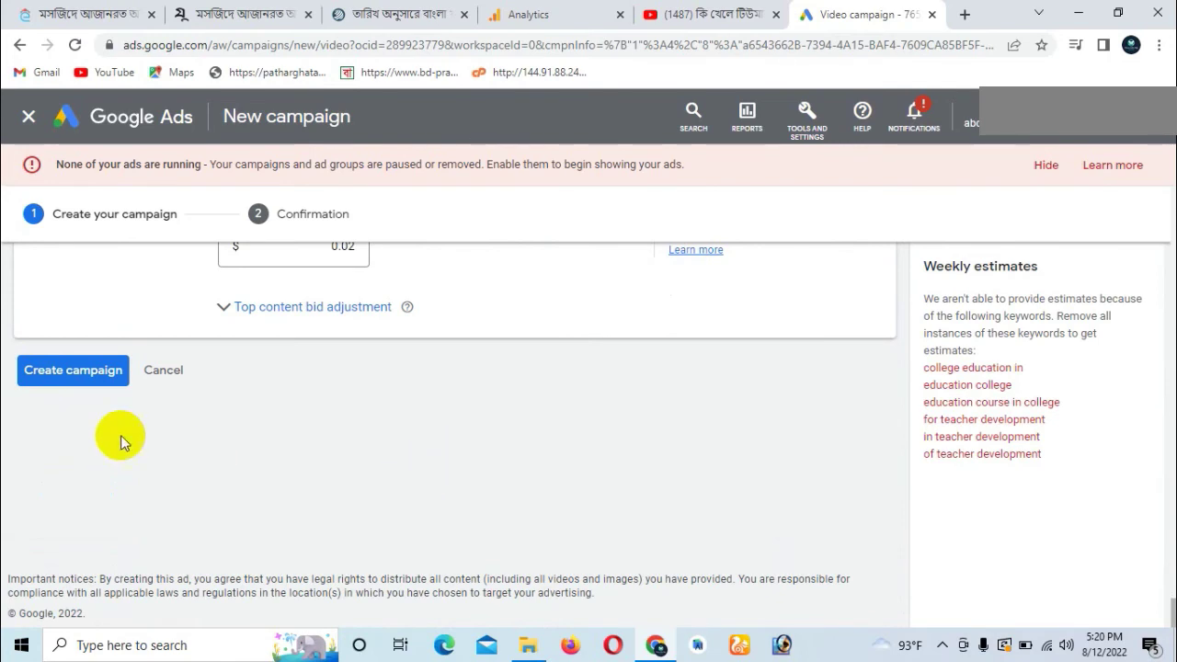
{"action": "left_click", "coordinate": [73, 370]}
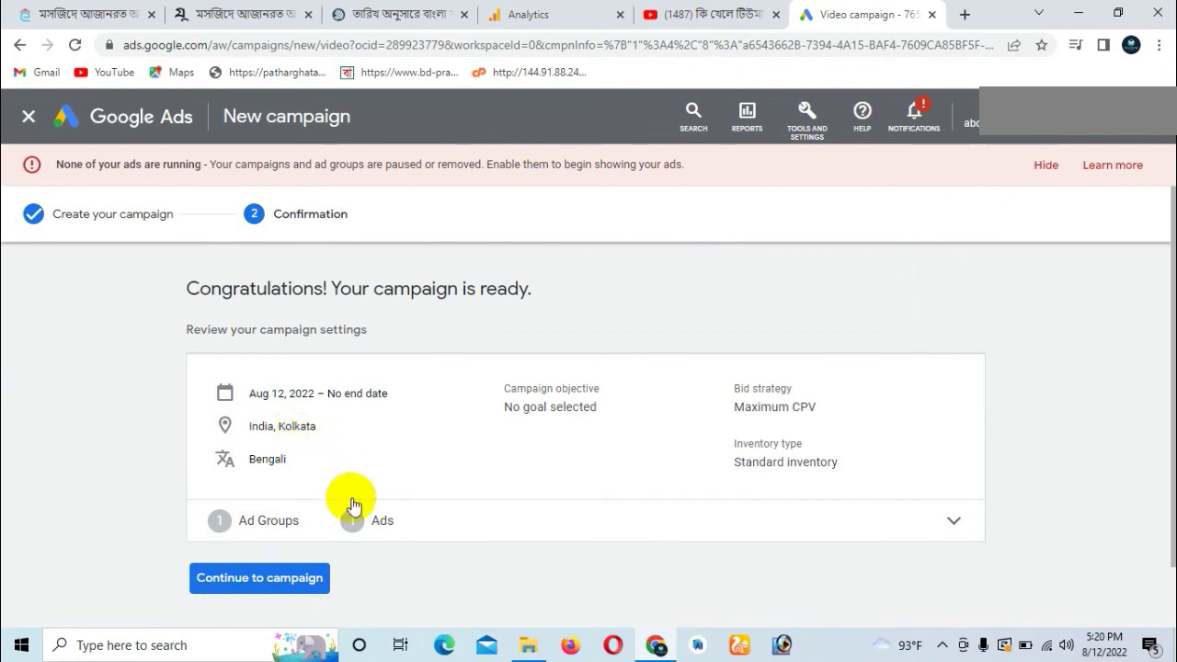
{"action": "left_click", "coordinate": [258, 579]}
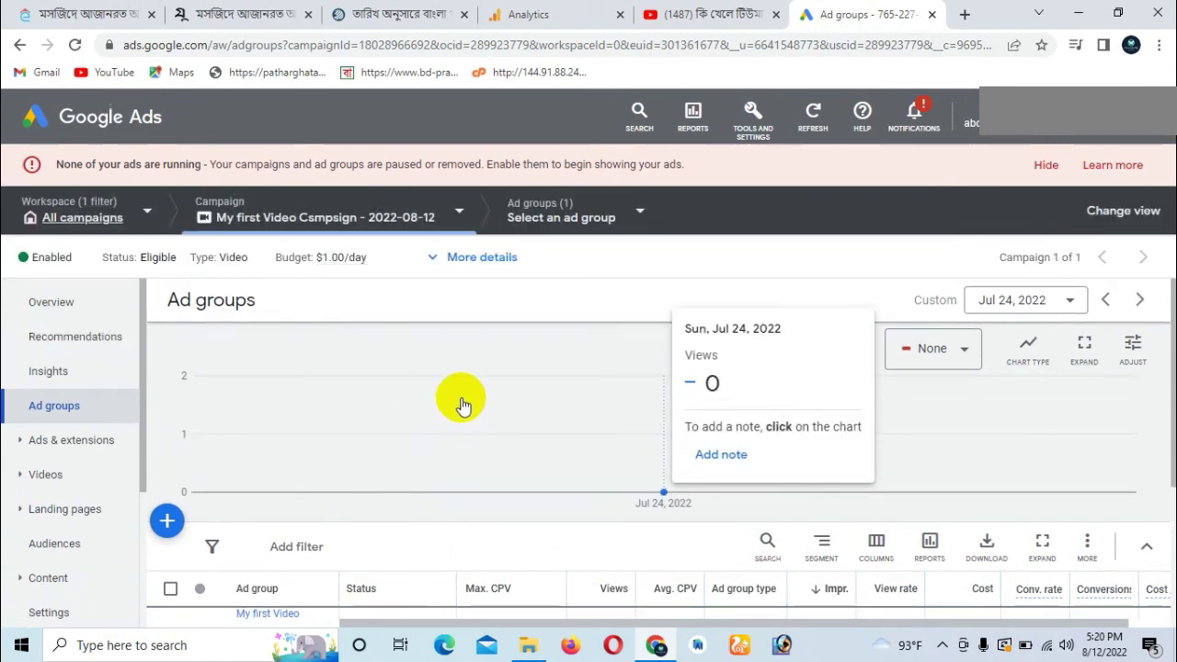
Examine the new campaign's ad group table for status, maximum CPV, views and ad group type
{"action": "scroll", "coordinate": [460, 395], "scroll_direction": "down", "scroll_amount": 2}
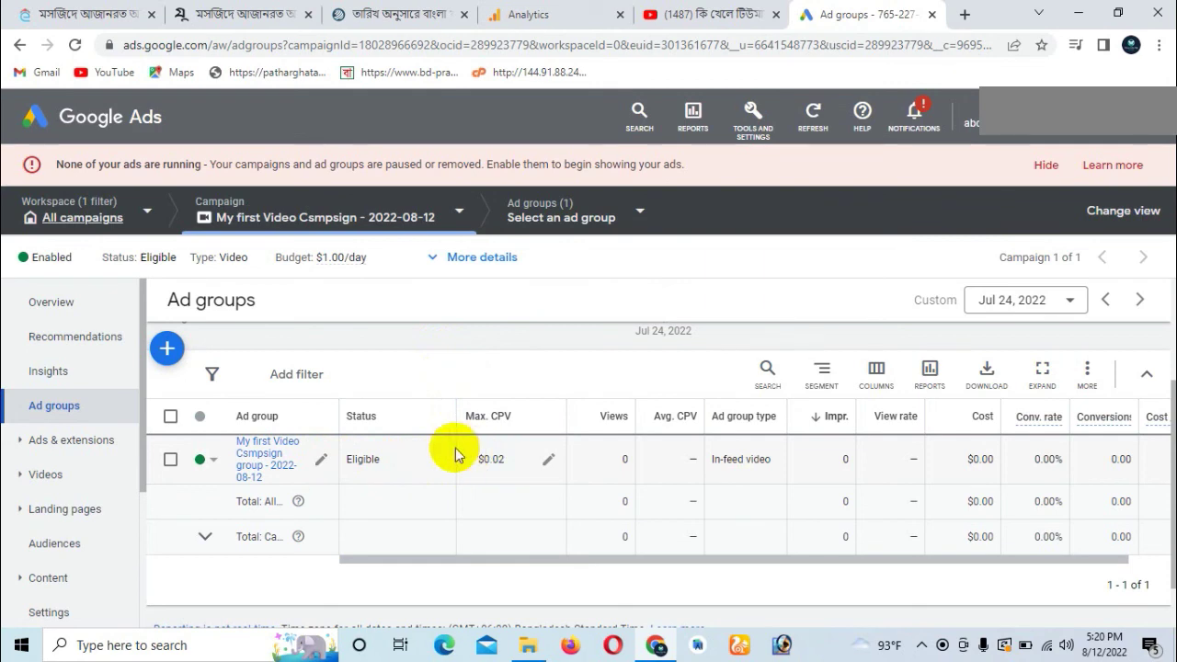
{"action": "scroll", "coordinate": [450, 451], "scroll_direction": "down", "scroll_amount": 1}
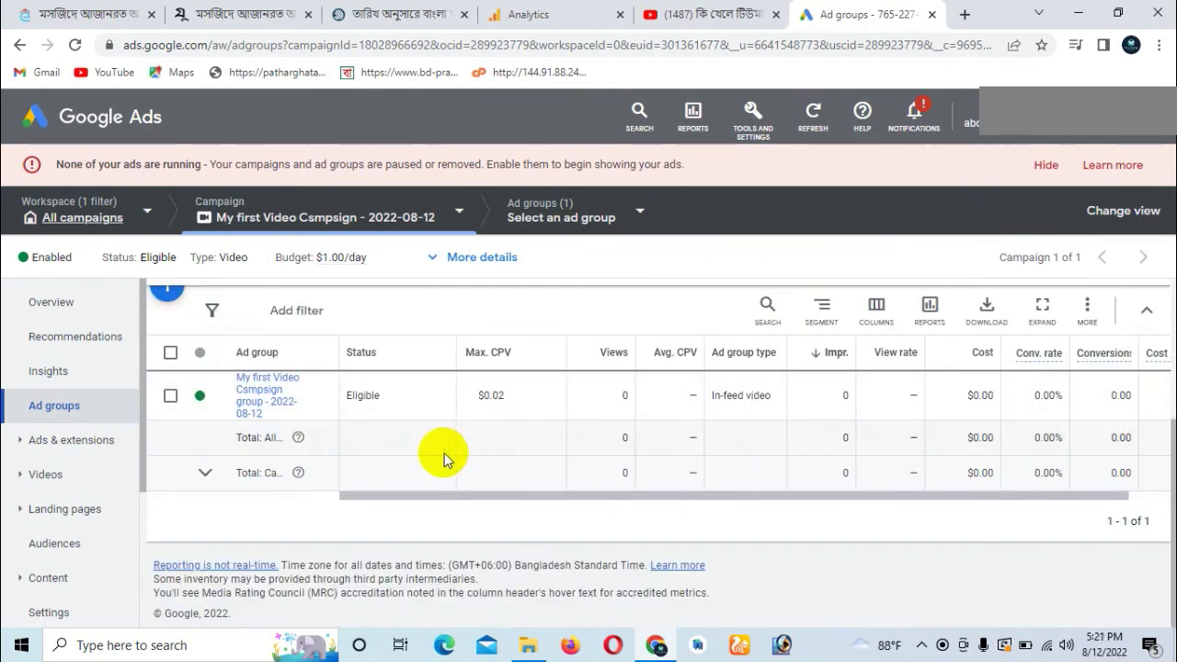
{"action": "scroll", "coordinate": [433, 472], "scroll_direction": "up", "scroll_amount": 3}
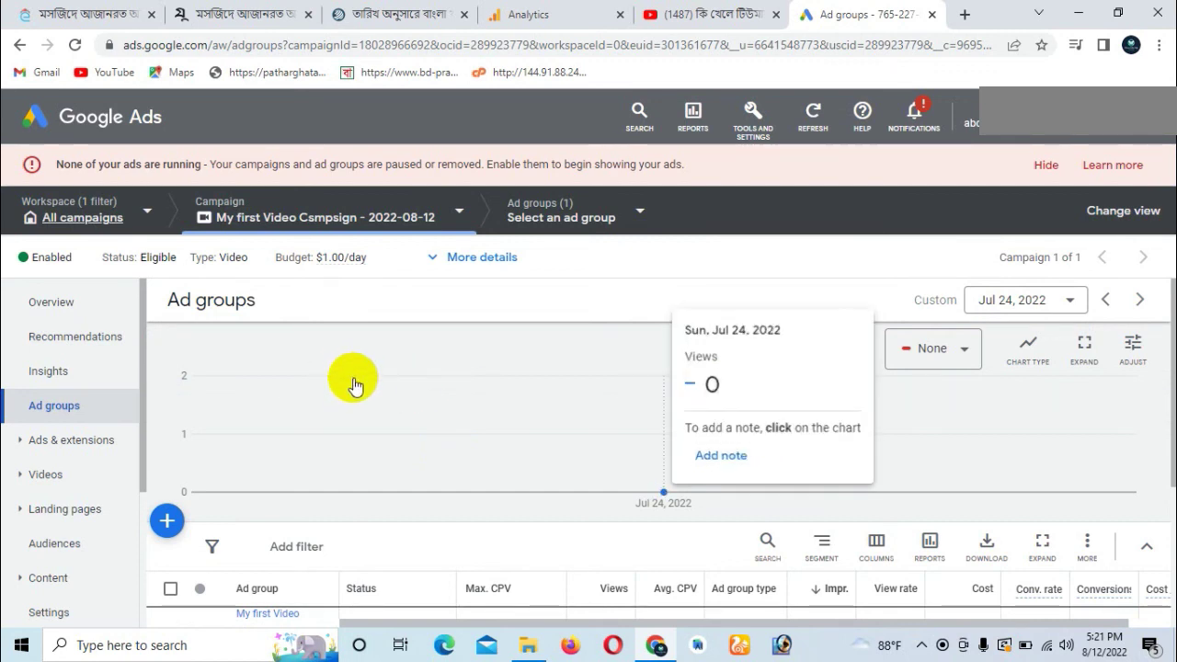
View the campaign's Overview and examine the setup progress and the typical ad review time
{"action": "left_click", "coordinate": [65, 310]}
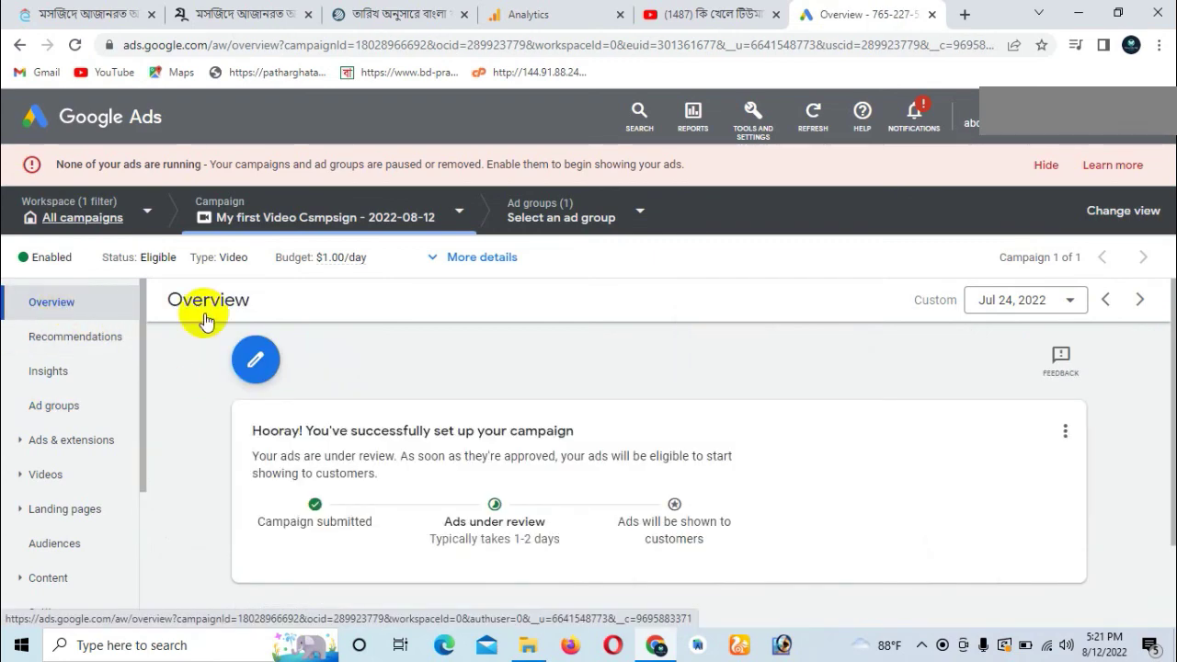
{"action": "scroll", "coordinate": [651, 371], "scroll_direction": "down", "scroll_amount": 1}
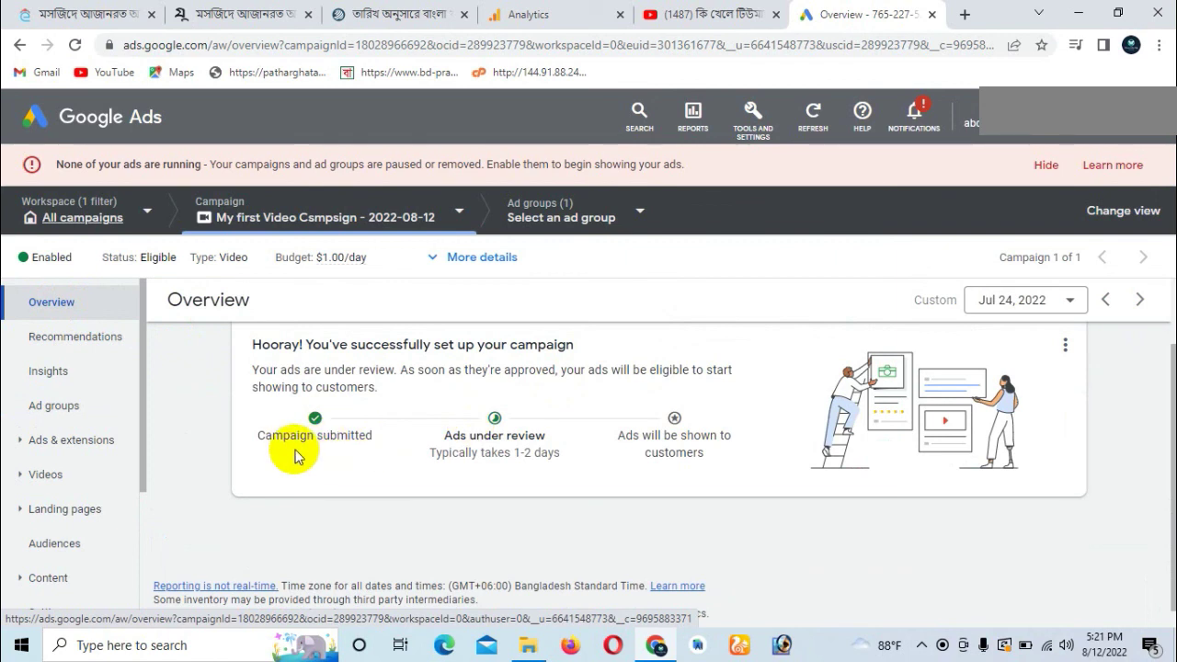
{"action": "scroll", "coordinate": [329, 451], "scroll_direction": "up", "scroll_amount": 1}
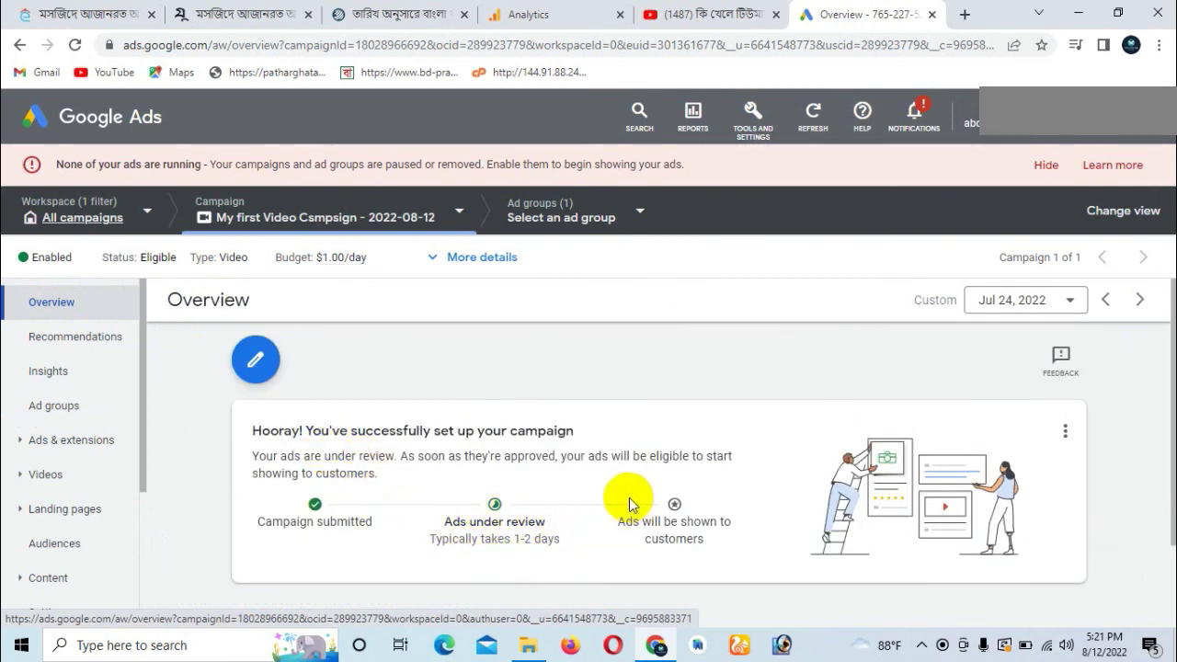
{"action": "mouse_move", "coordinate": [512, 543]}
{"action": "left_mouse_down"}
{"action": "mouse_move", "coordinate": [566, 540]}
{"action": "mouse_move", "coordinate": [492, 552]}
{"action": "mouse_move", "coordinate": [538, 545]}
{"action": "mouse_move", "coordinate": [515, 549]}
{"action": "left_mouse_up"}
{"action": "left_click", "coordinate": [499, 547]}
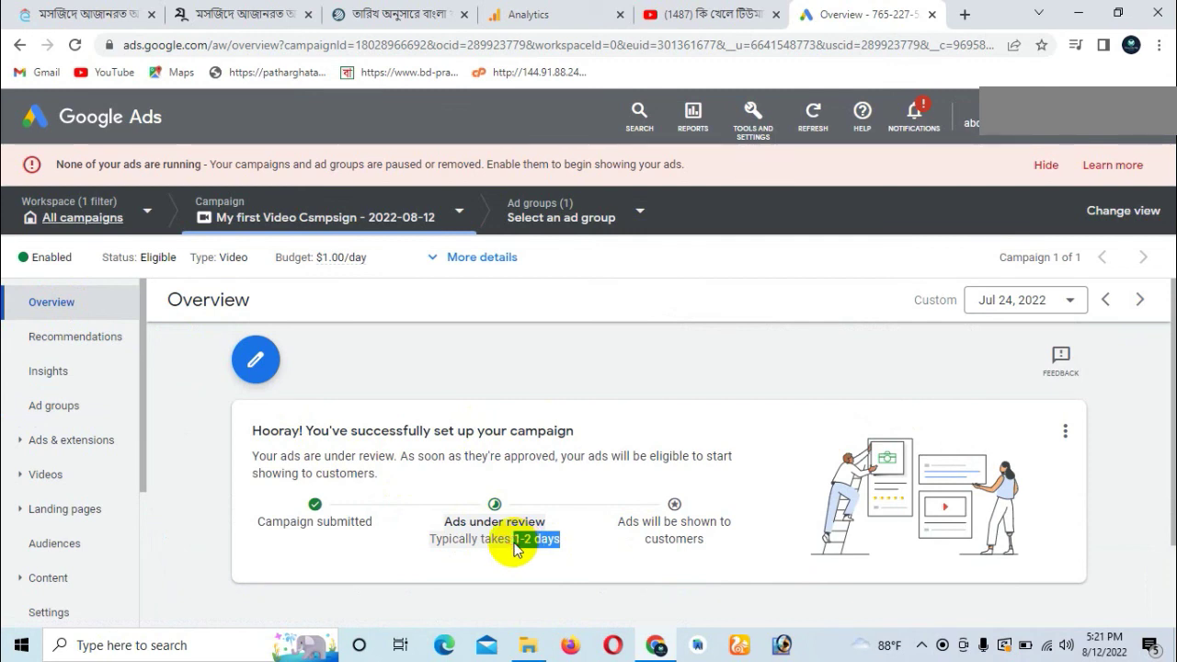
{"action": "left_click", "coordinate": [573, 540]}
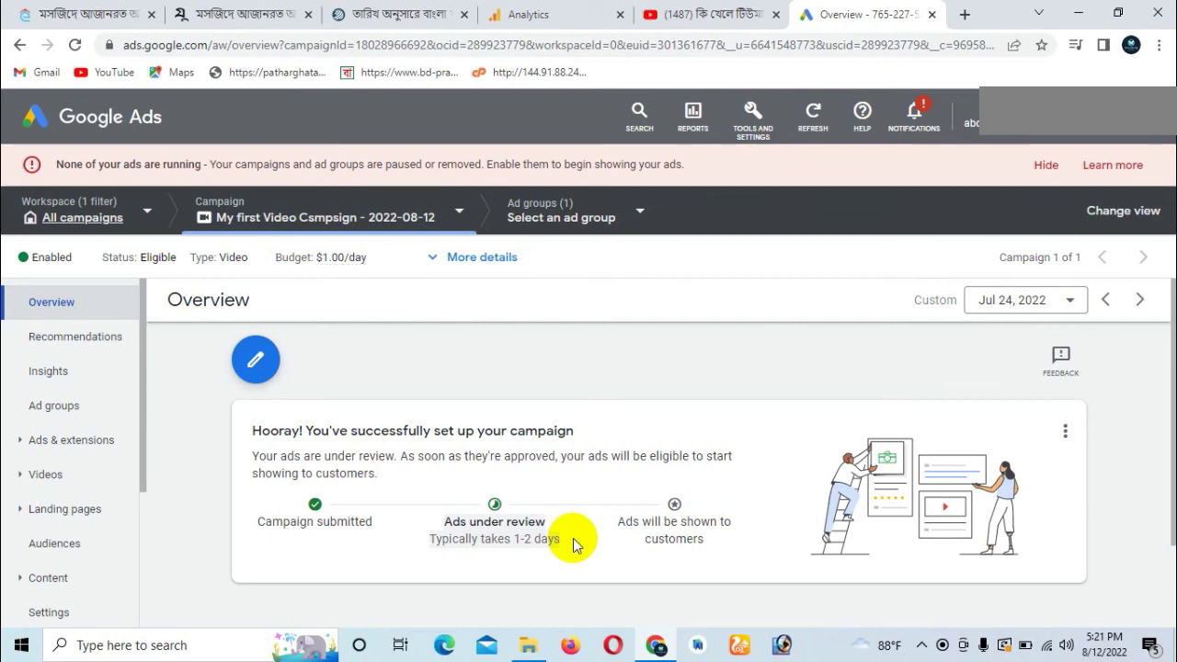
{"action": "scroll", "coordinate": [573, 538], "scroll_direction": "down", "scroll_amount": 2}
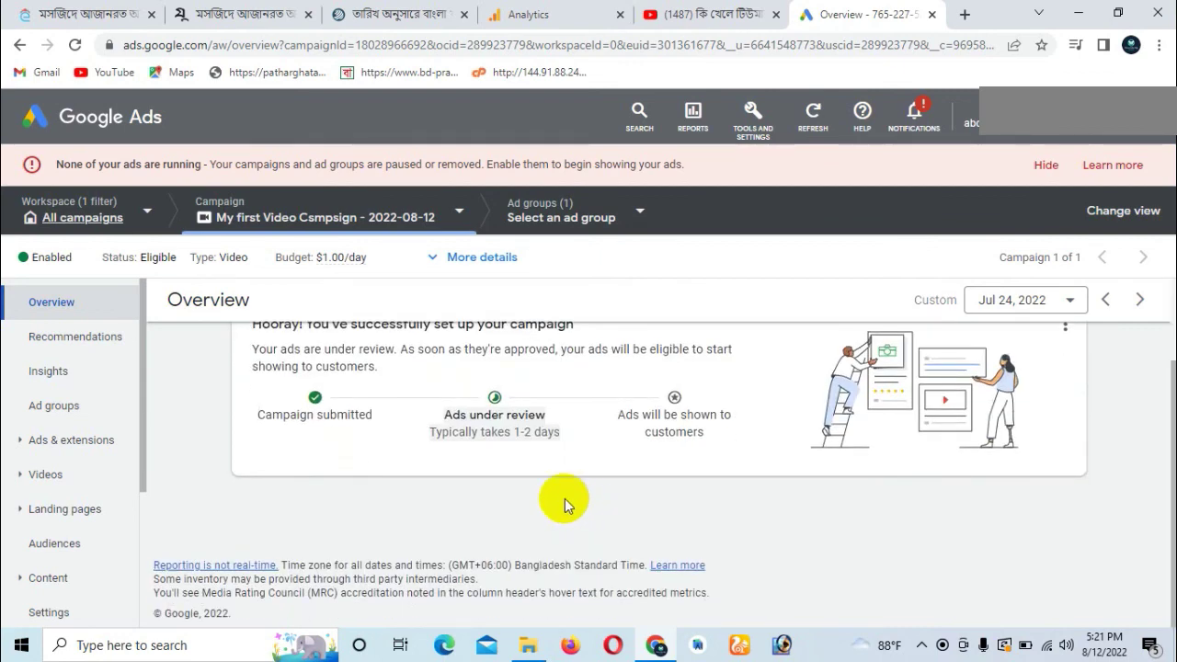
{"action": "scroll", "coordinate": [564, 499], "scroll_direction": "up", "scroll_amount": 2}
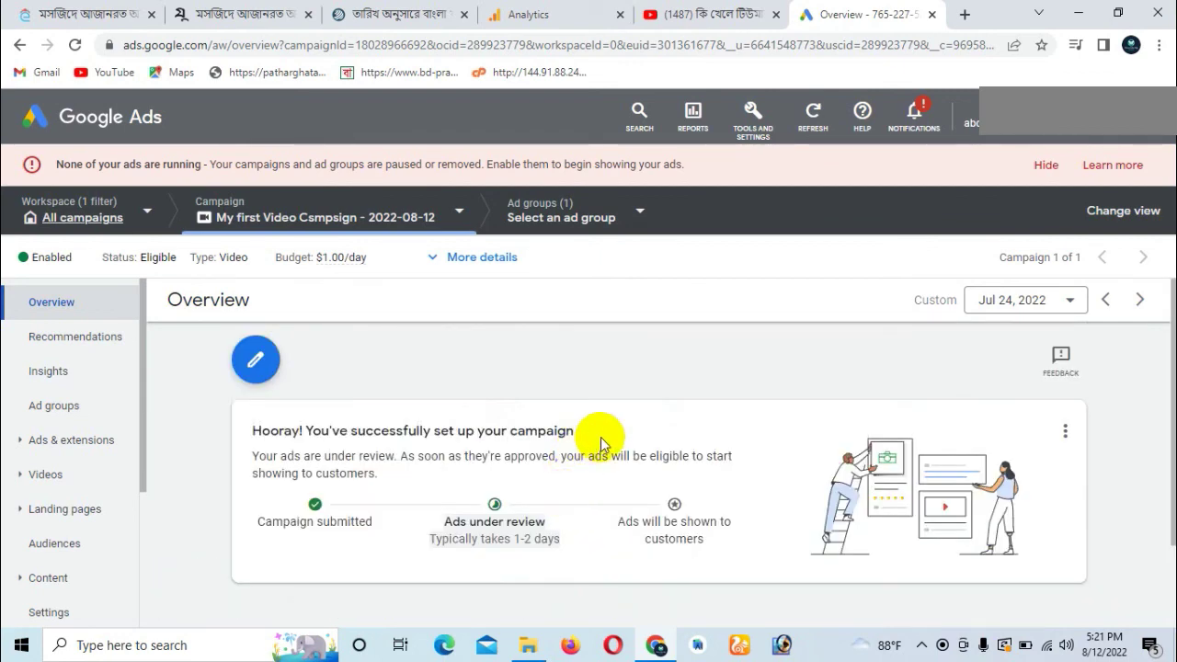